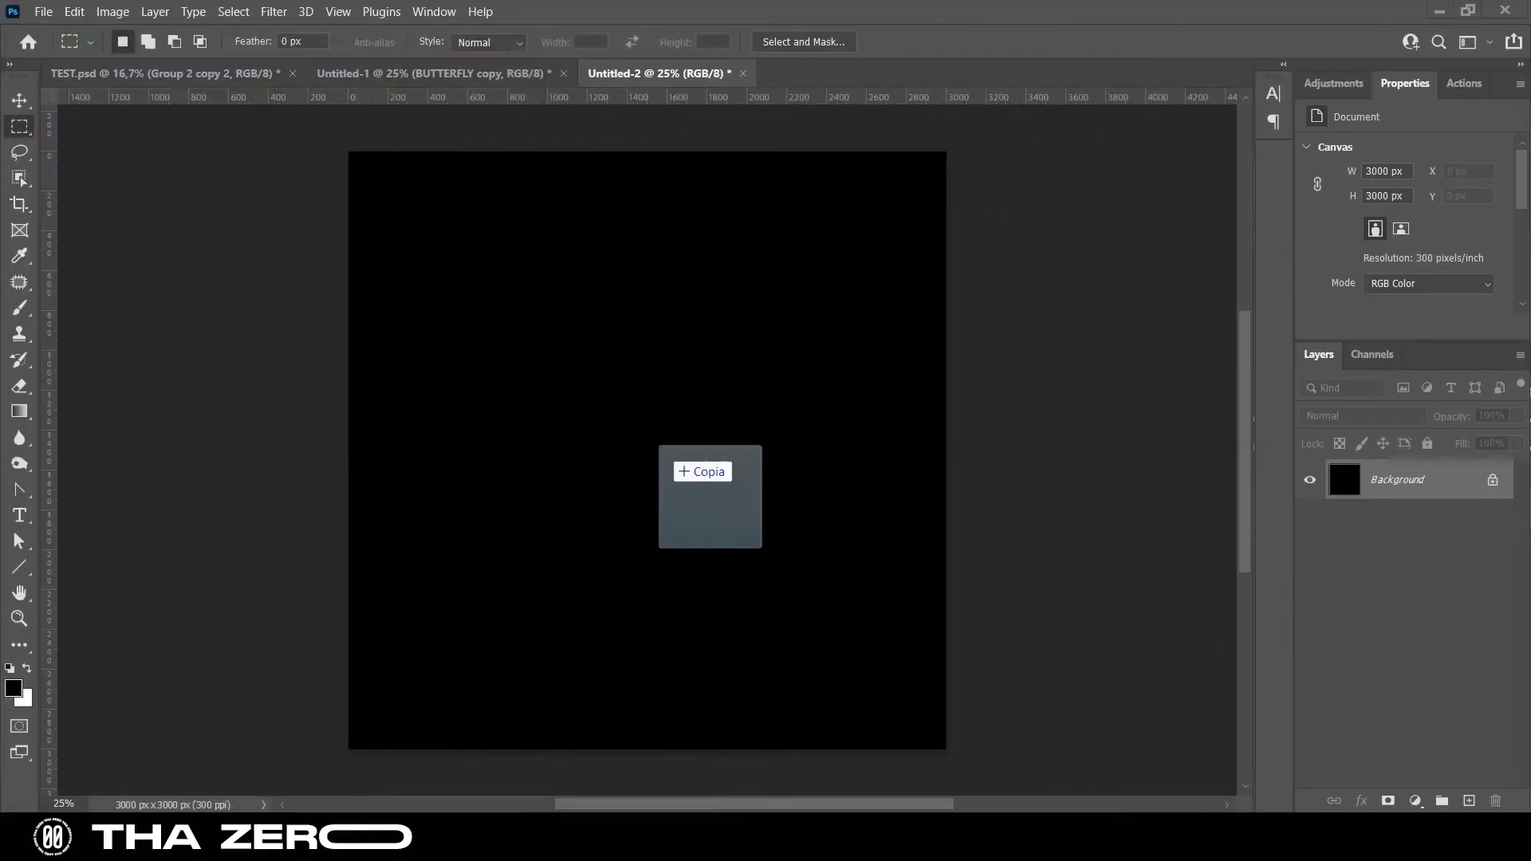
Place the x-ray hand image onto the black square canvas and commit it
left_click_drag(678, 467, 678, 466)
key("Return")
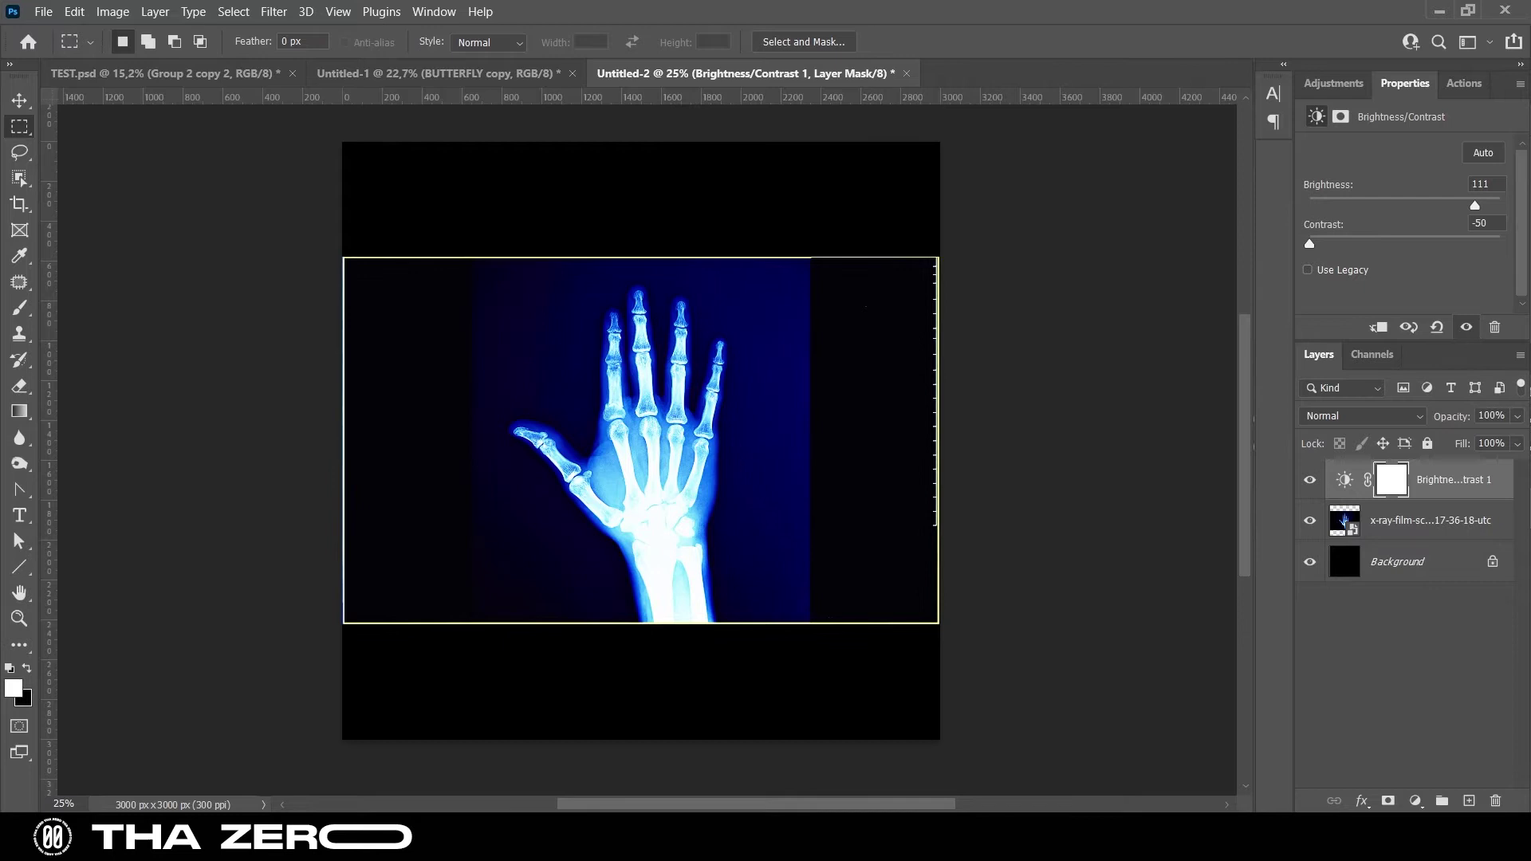
Lower brightness to -53 and add an Exposure adjustment with darker offset and gamma 0.57
left_click_drag(1475, 205, 1371, 205)
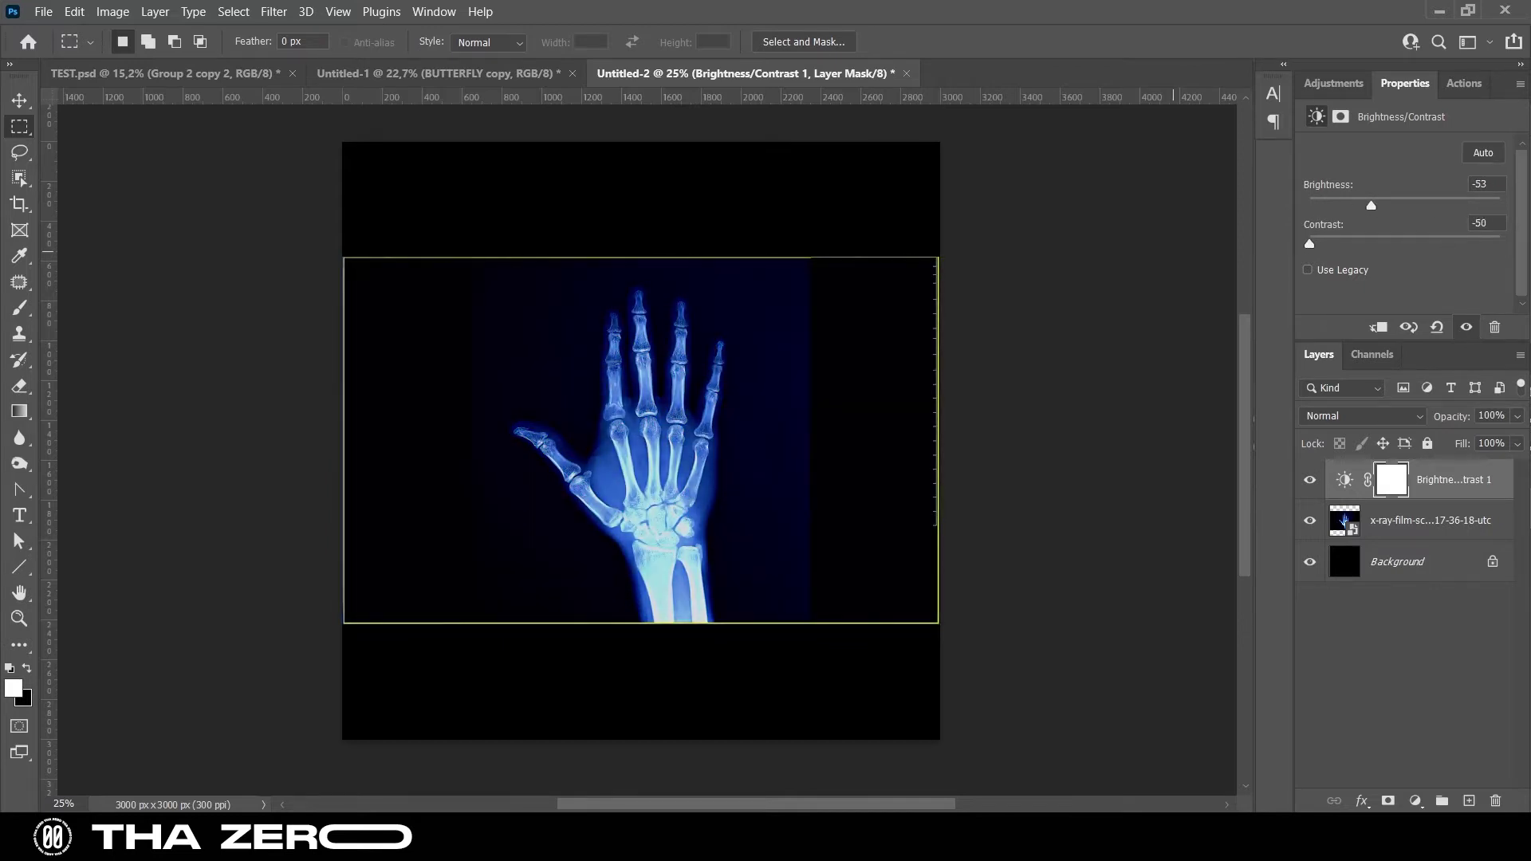
left_click(1334, 83)
left_click(1423, 128)
mouse_move(1406, 237)
left_mouse_down()
mouse_move(1382, 237)
mouse_move(1395, 199)
left_mouse_up()
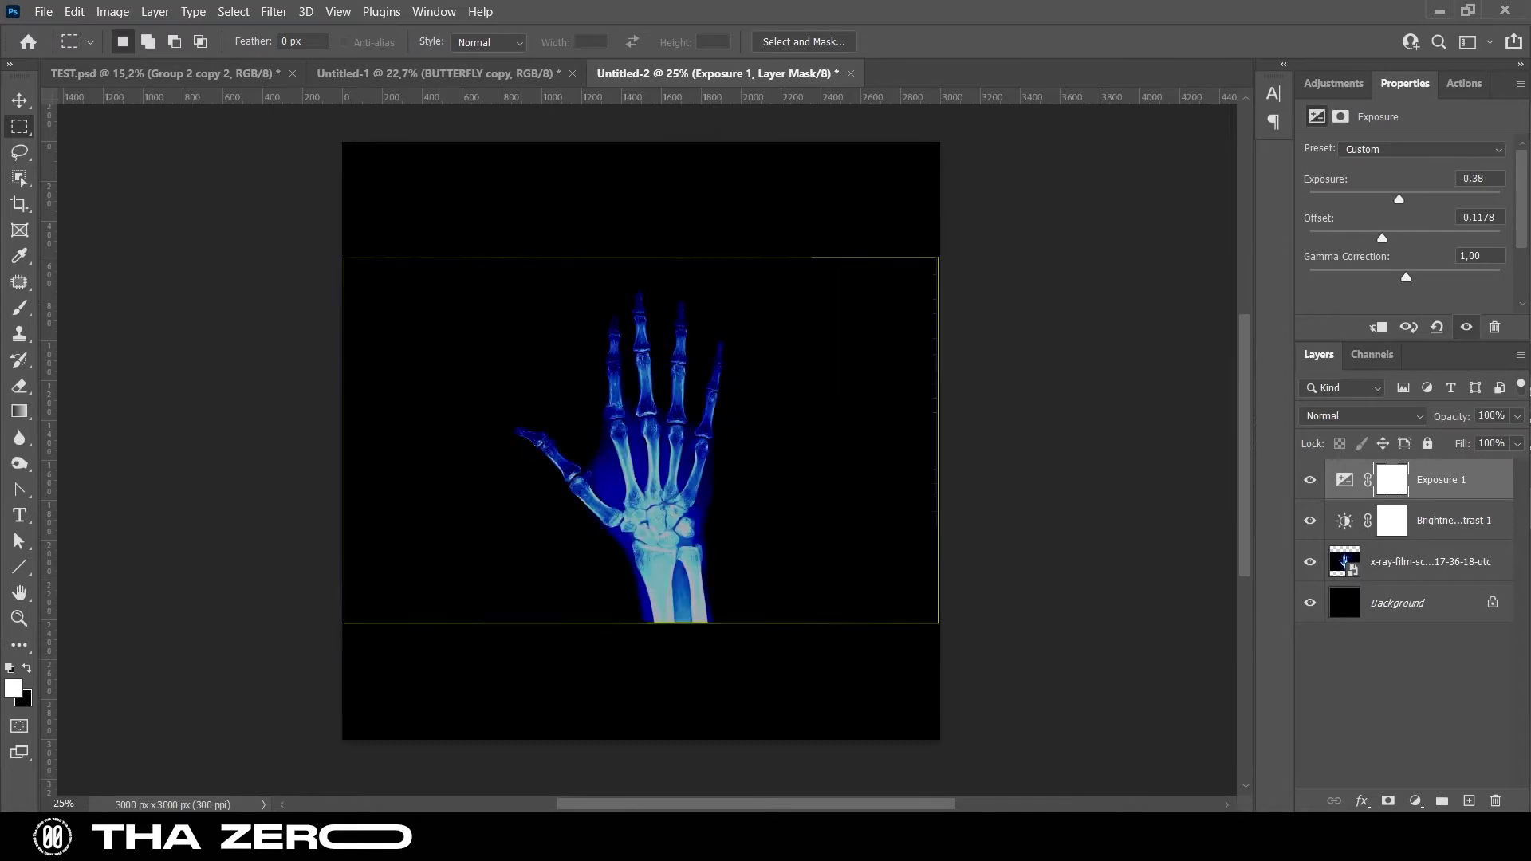
left_click_drag(1406, 277, 1423, 277)
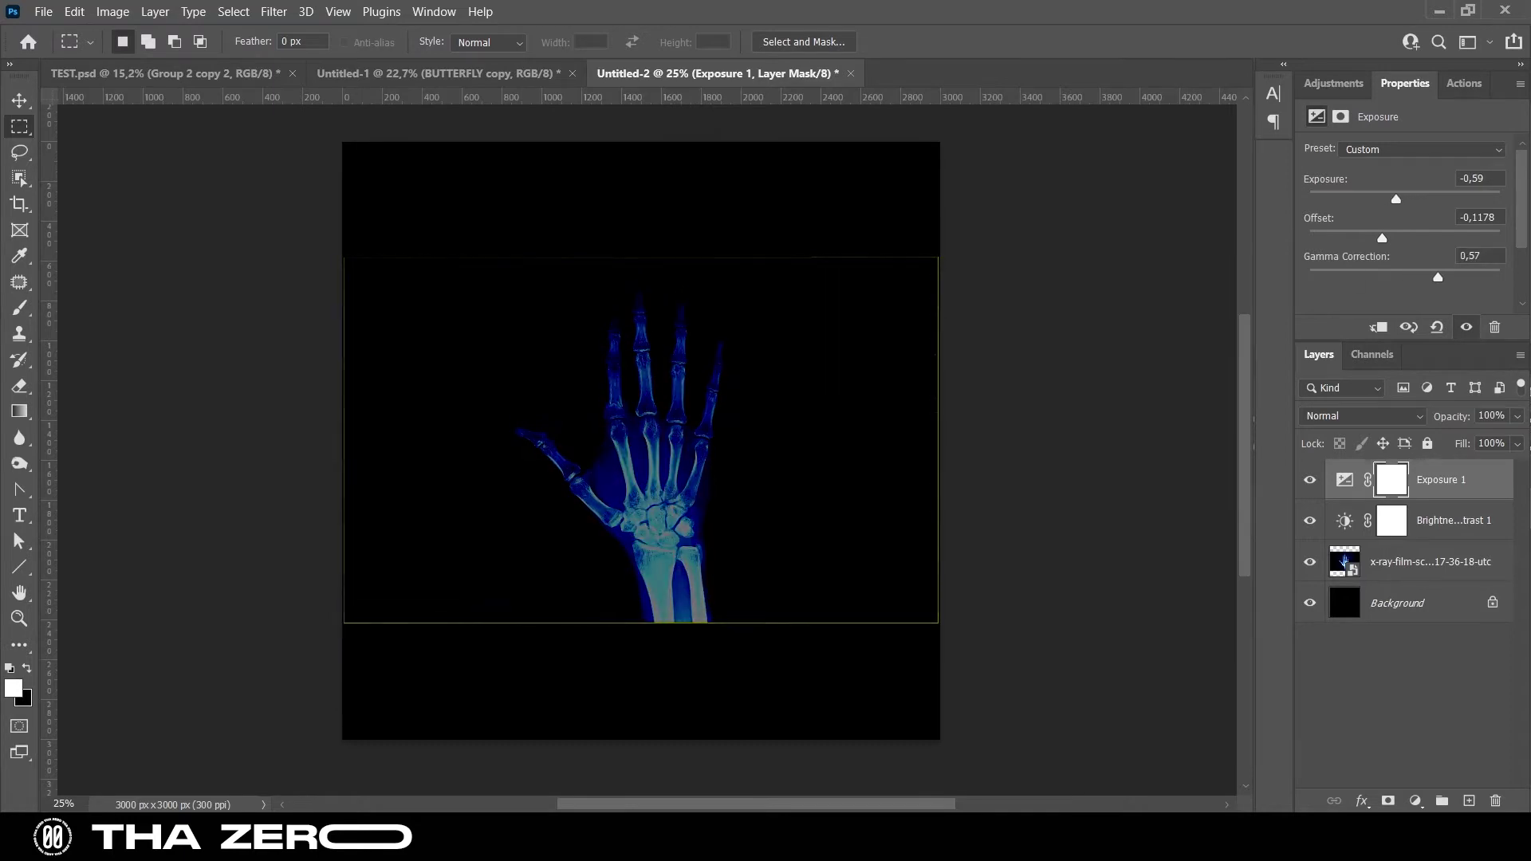
Duplicate the x-ray layer and merge the copy with both adjustment layers
left_click(1428, 561)
key("ctrl+j")
left_click(1435, 479, "shift")
right_click(1464, 520)
left_click(1244, 597)
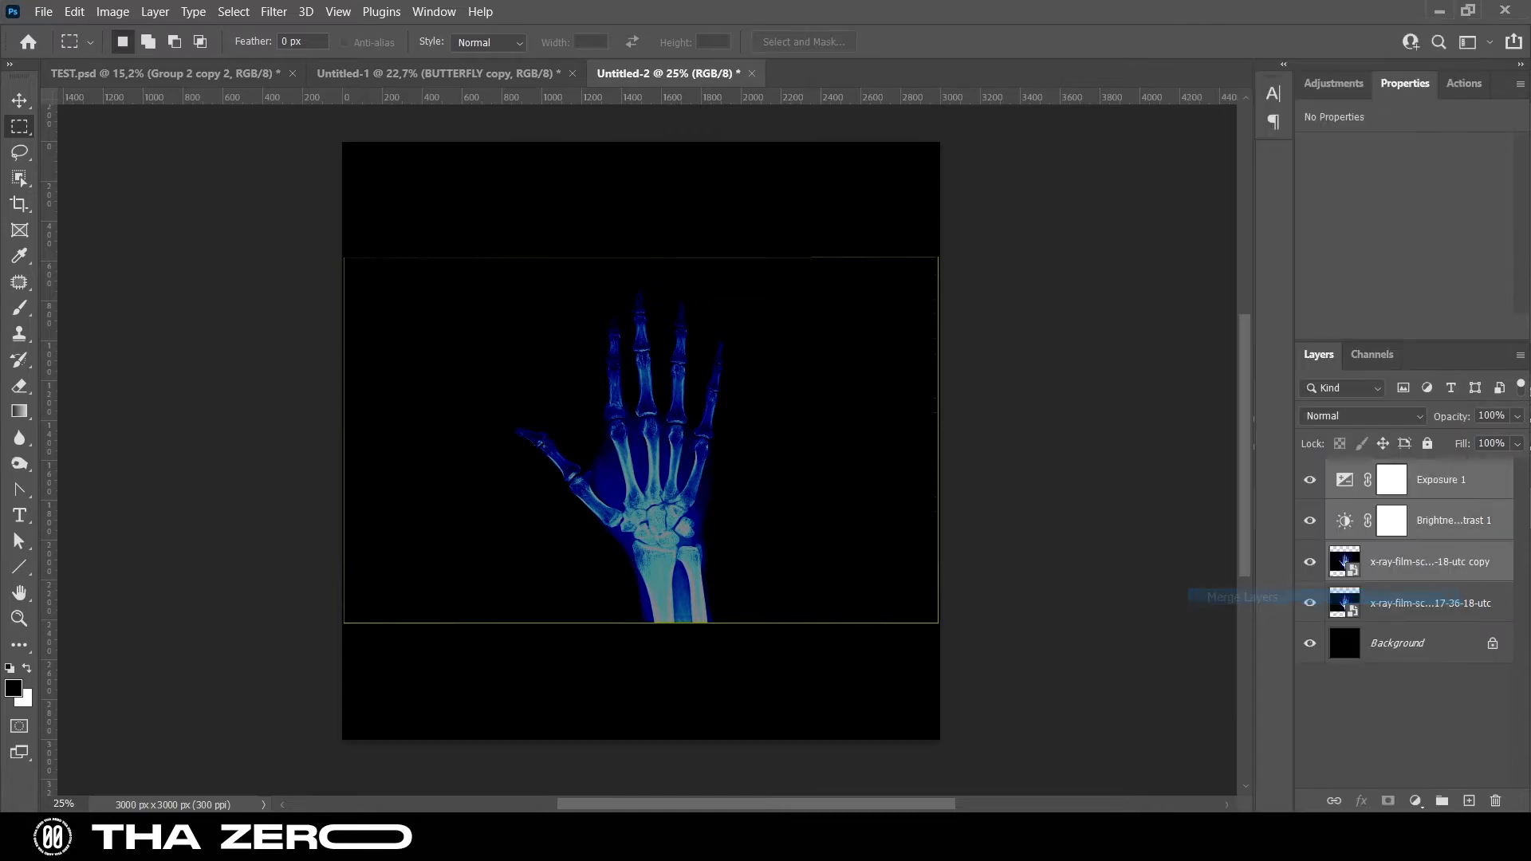
Auto-select the hand with Object Selection and zoom in on it
key("w")
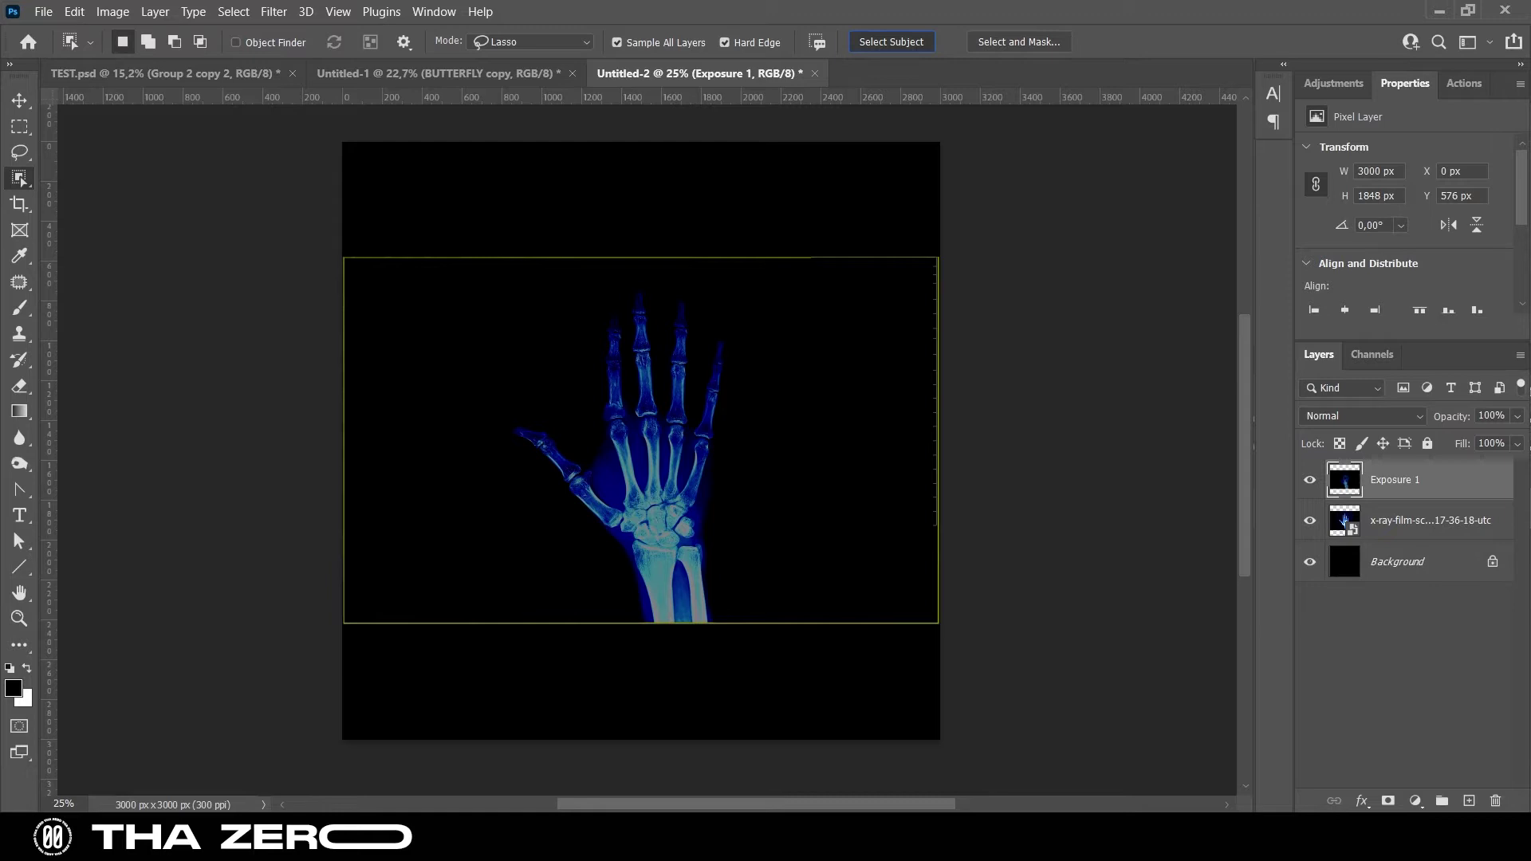
left_click(891, 41)
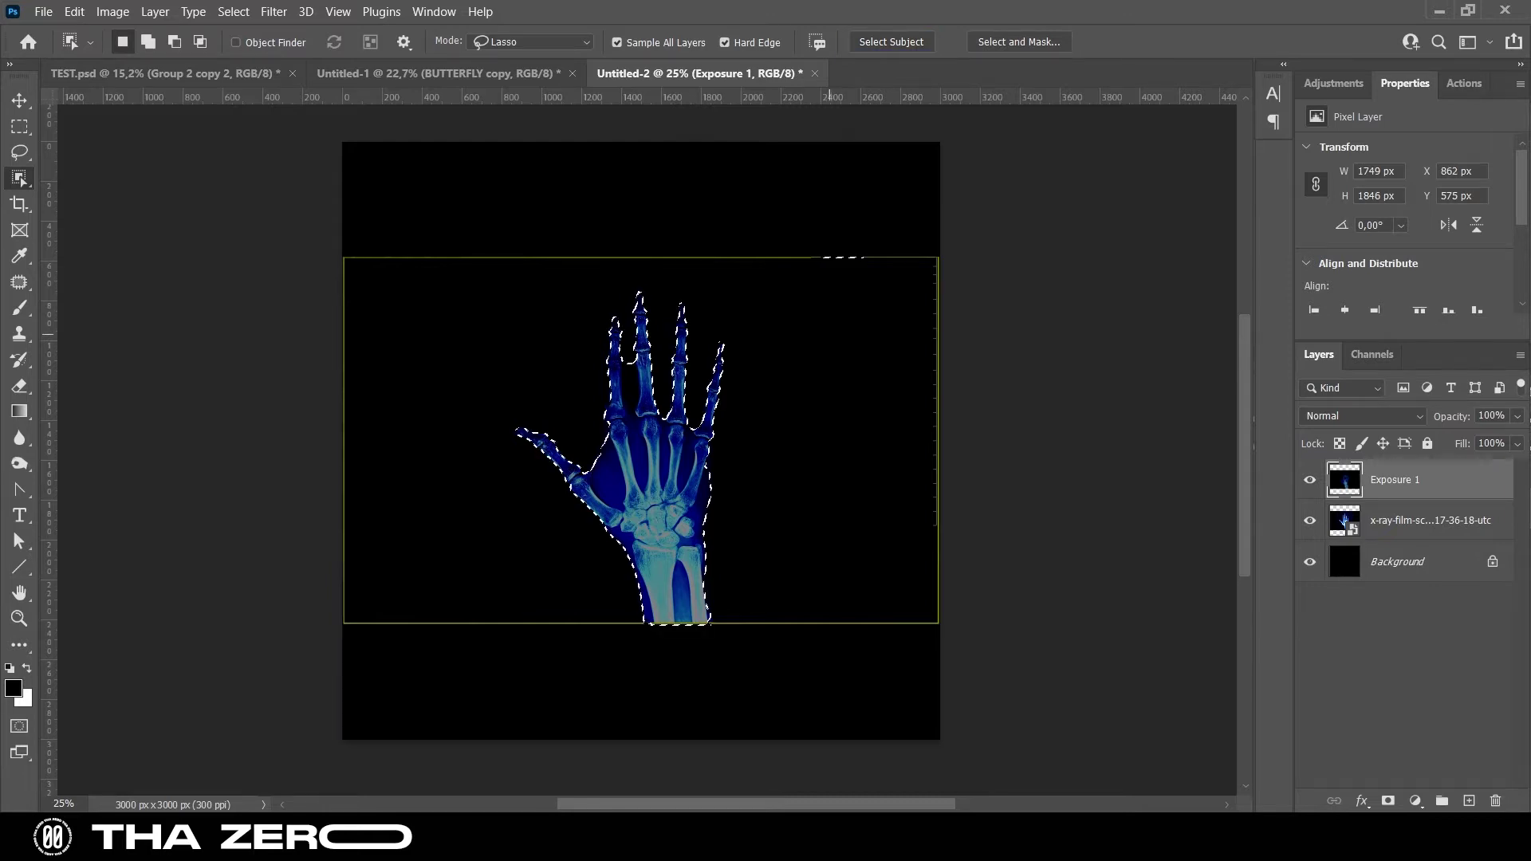
key("z")
left_click(702, 588)
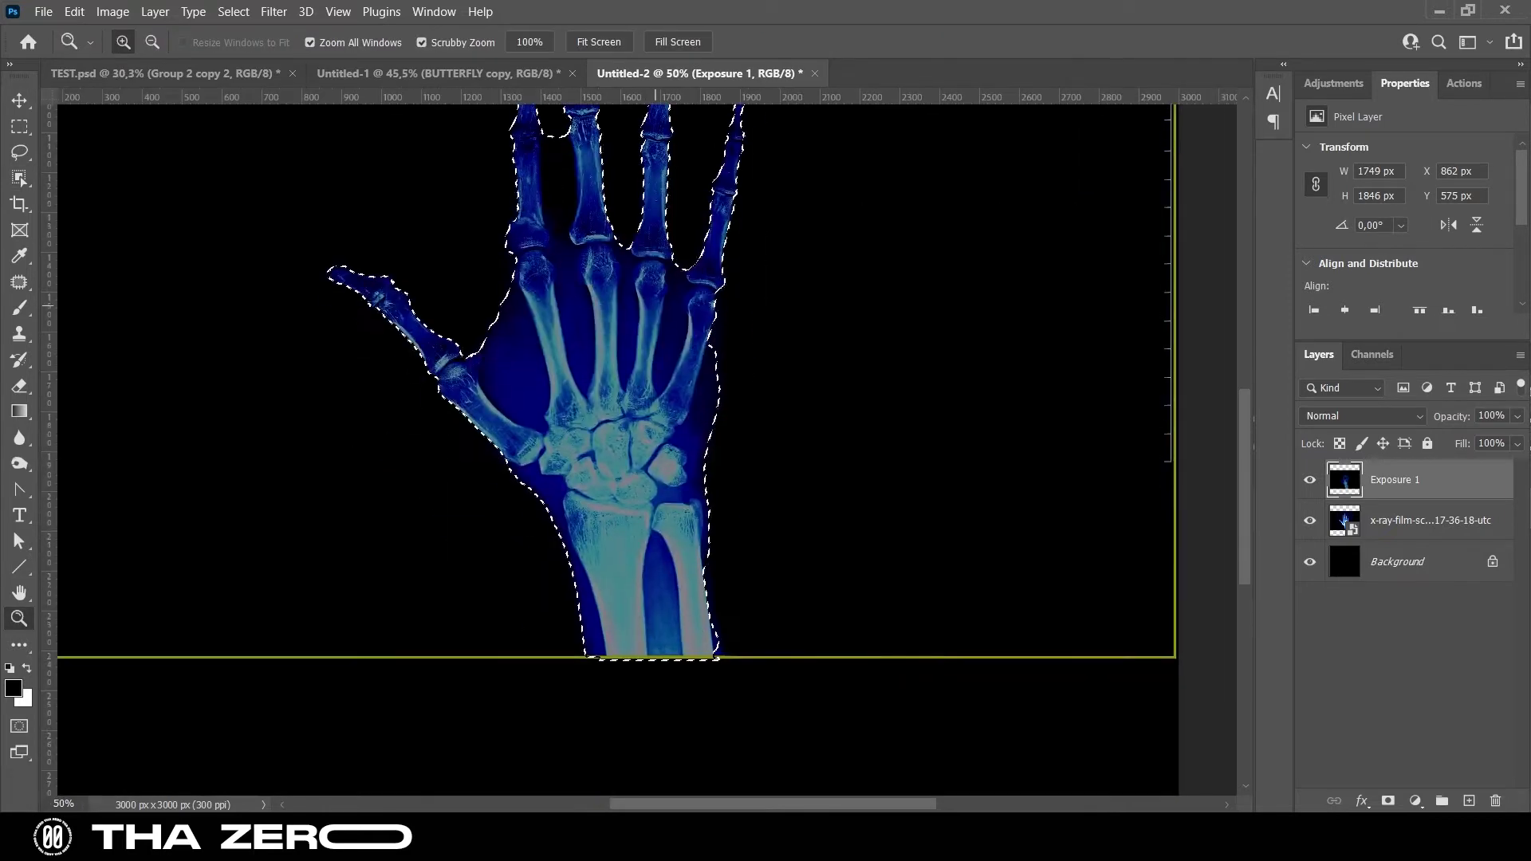
left_click(19, 177)
Trim the excess areas beside the wrist out of the selection
key("alt")
left_click(69, 182)
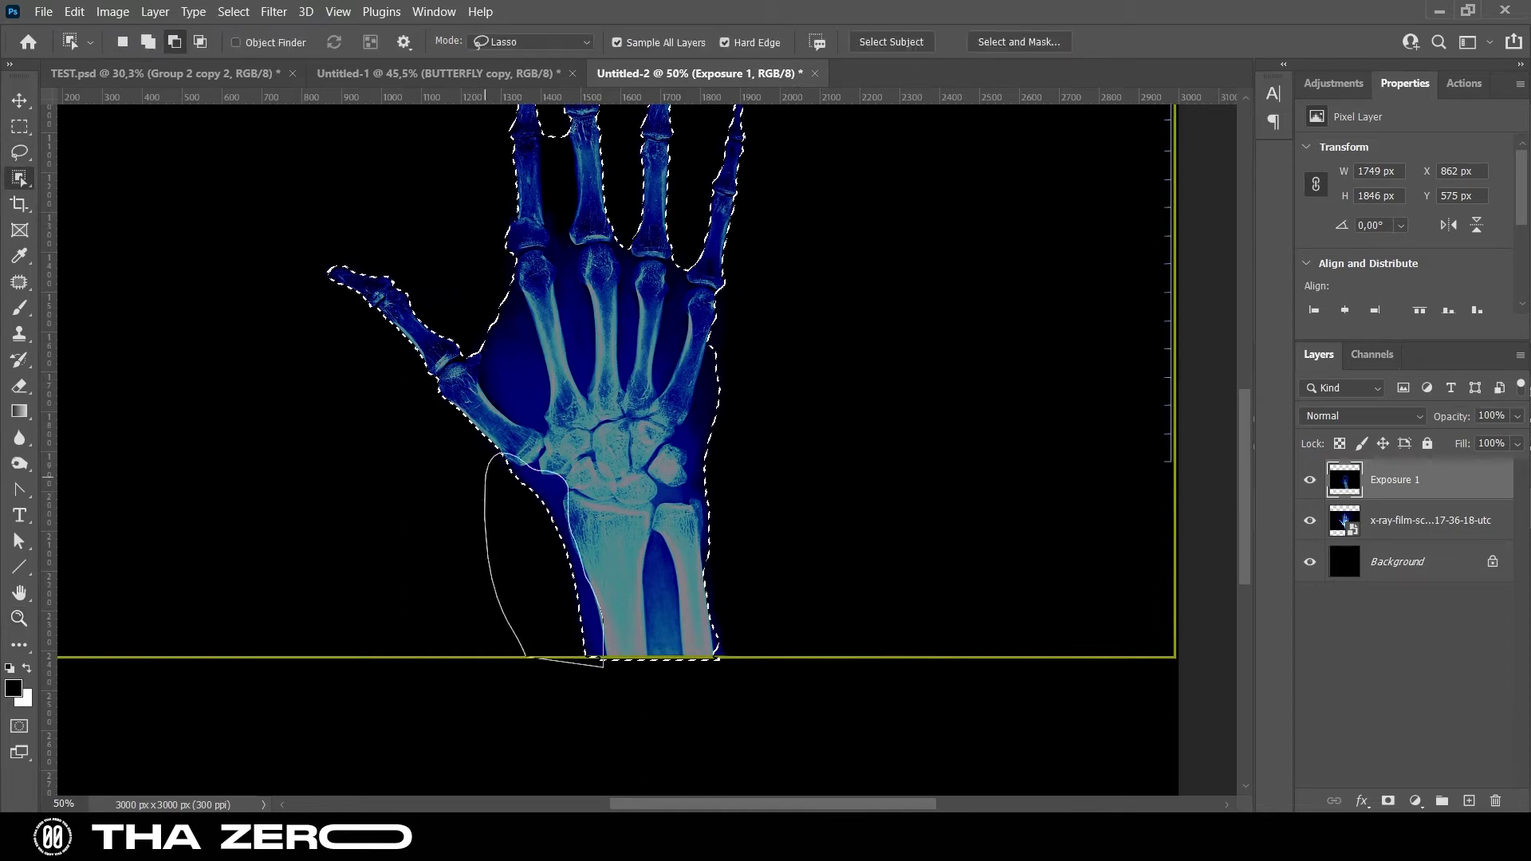
left_click_drag(603, 666, 603, 665)
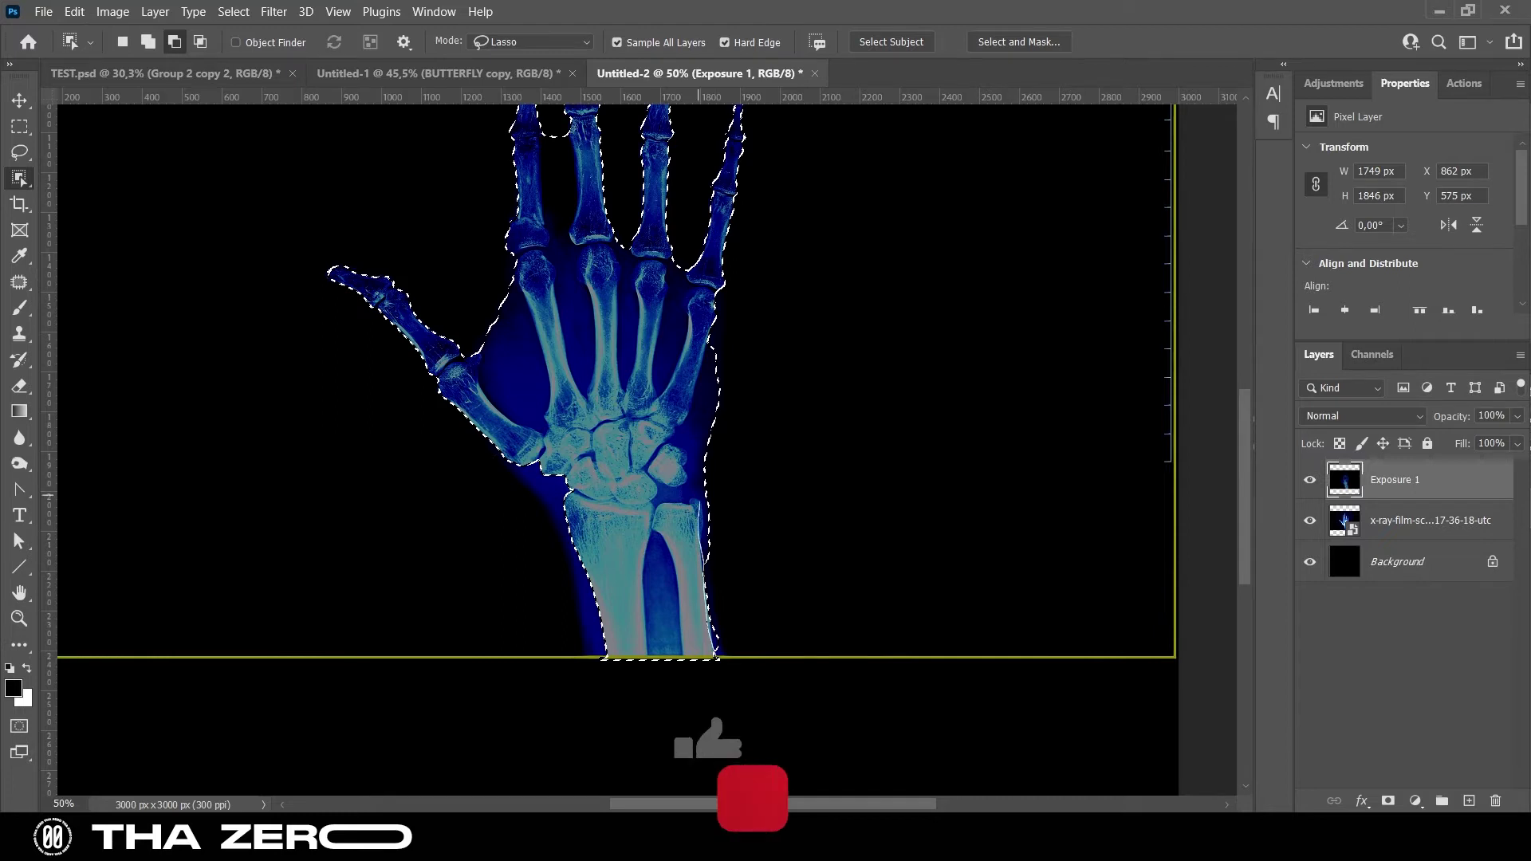
mouse_move(715, 656)
left_mouse_down()
mouse_move(702, 510)
mouse_move(715, 656)
left_mouse_up()
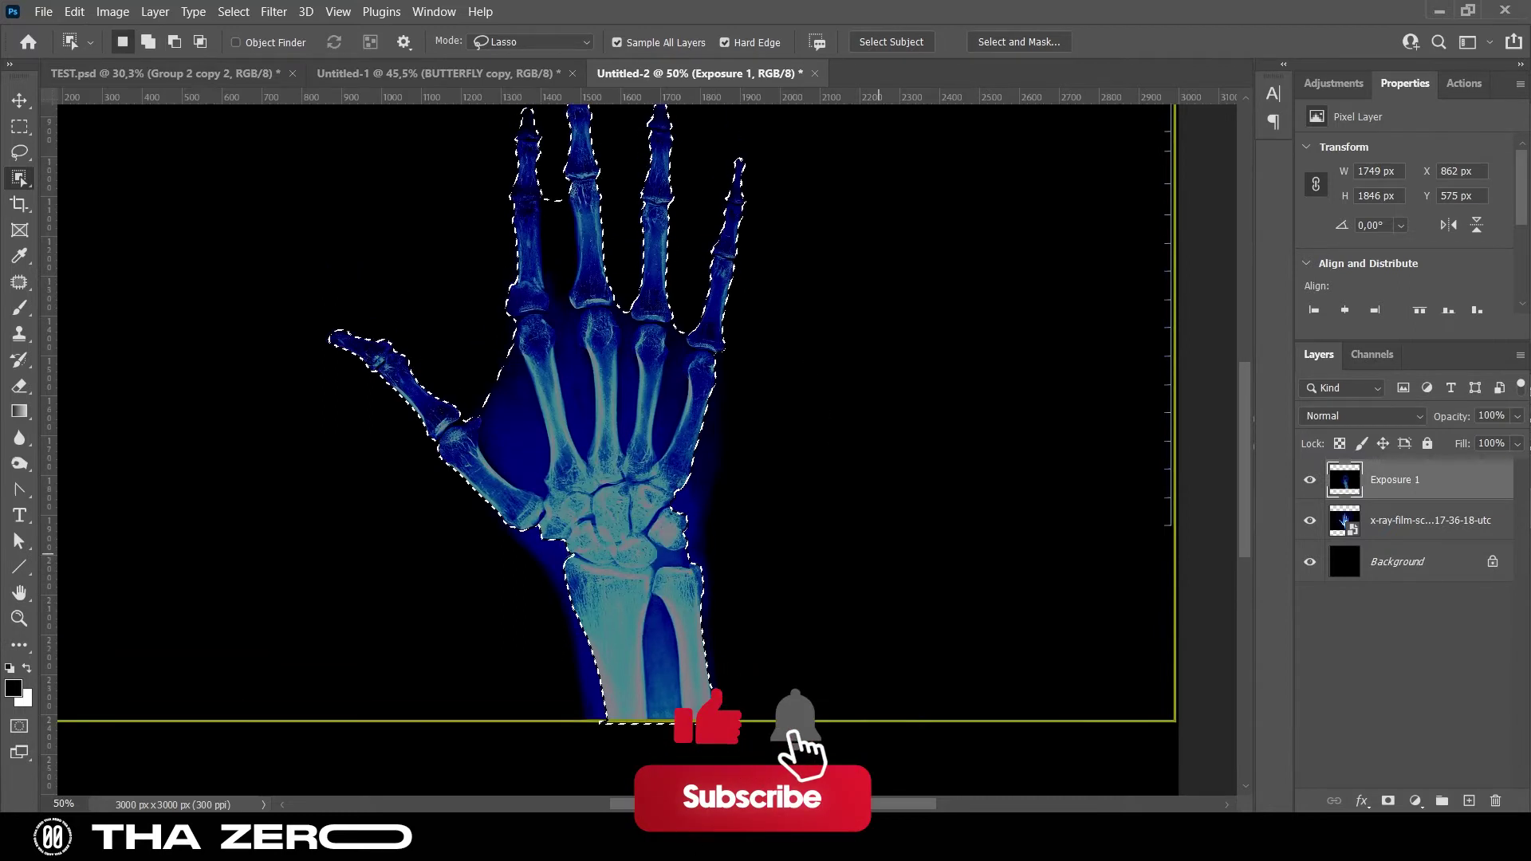
Add the thumb–palm webbing and remove the gaps between the fingers from the selection
scroll(614, 447, "up", 2)
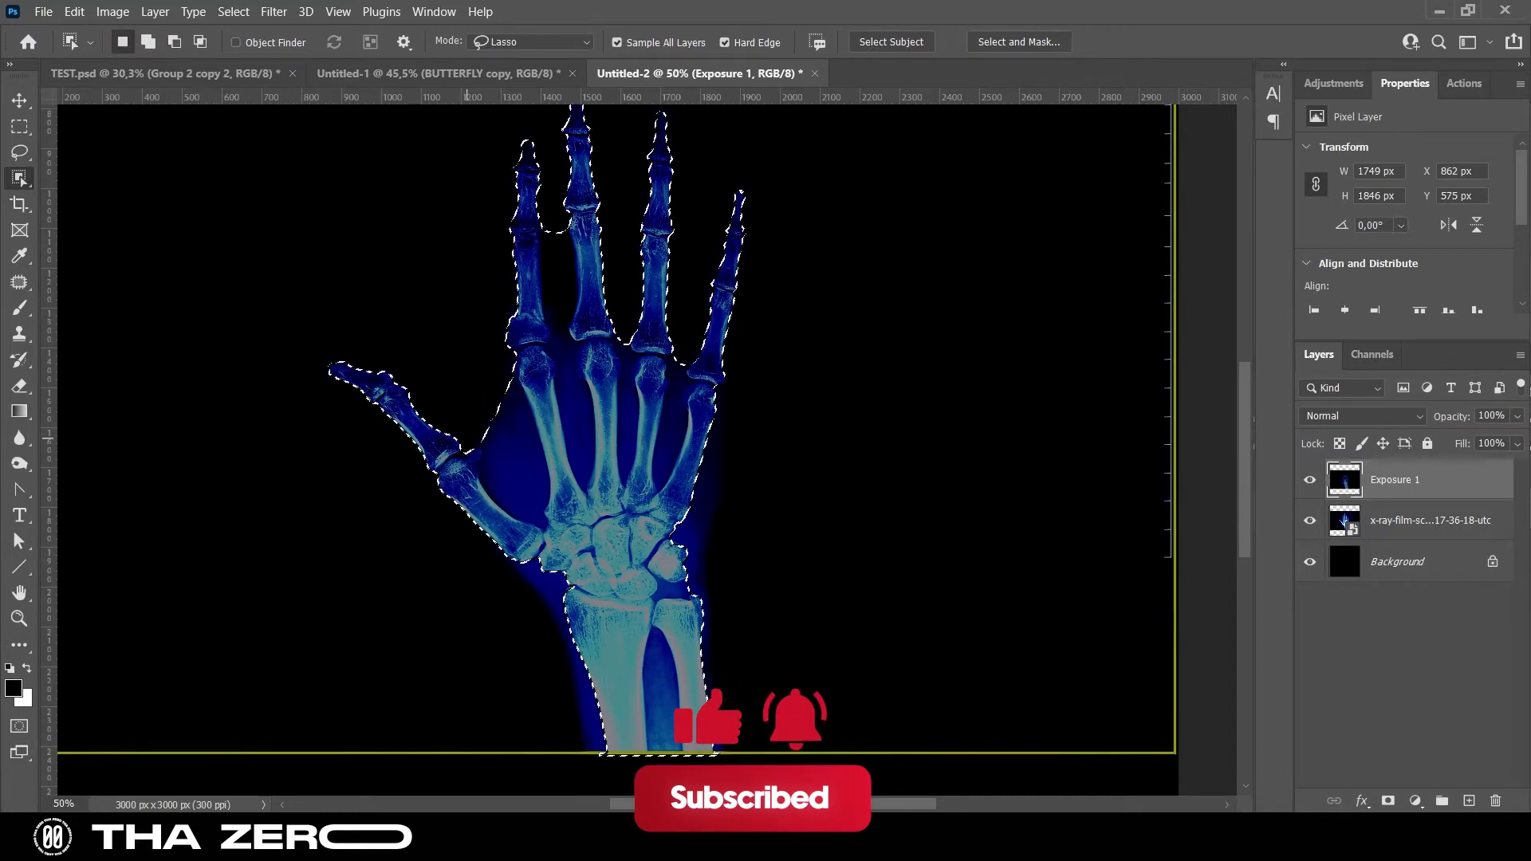
left_click_drag(511, 390, 514, 383)
scroll(513, 383, "up", 2)
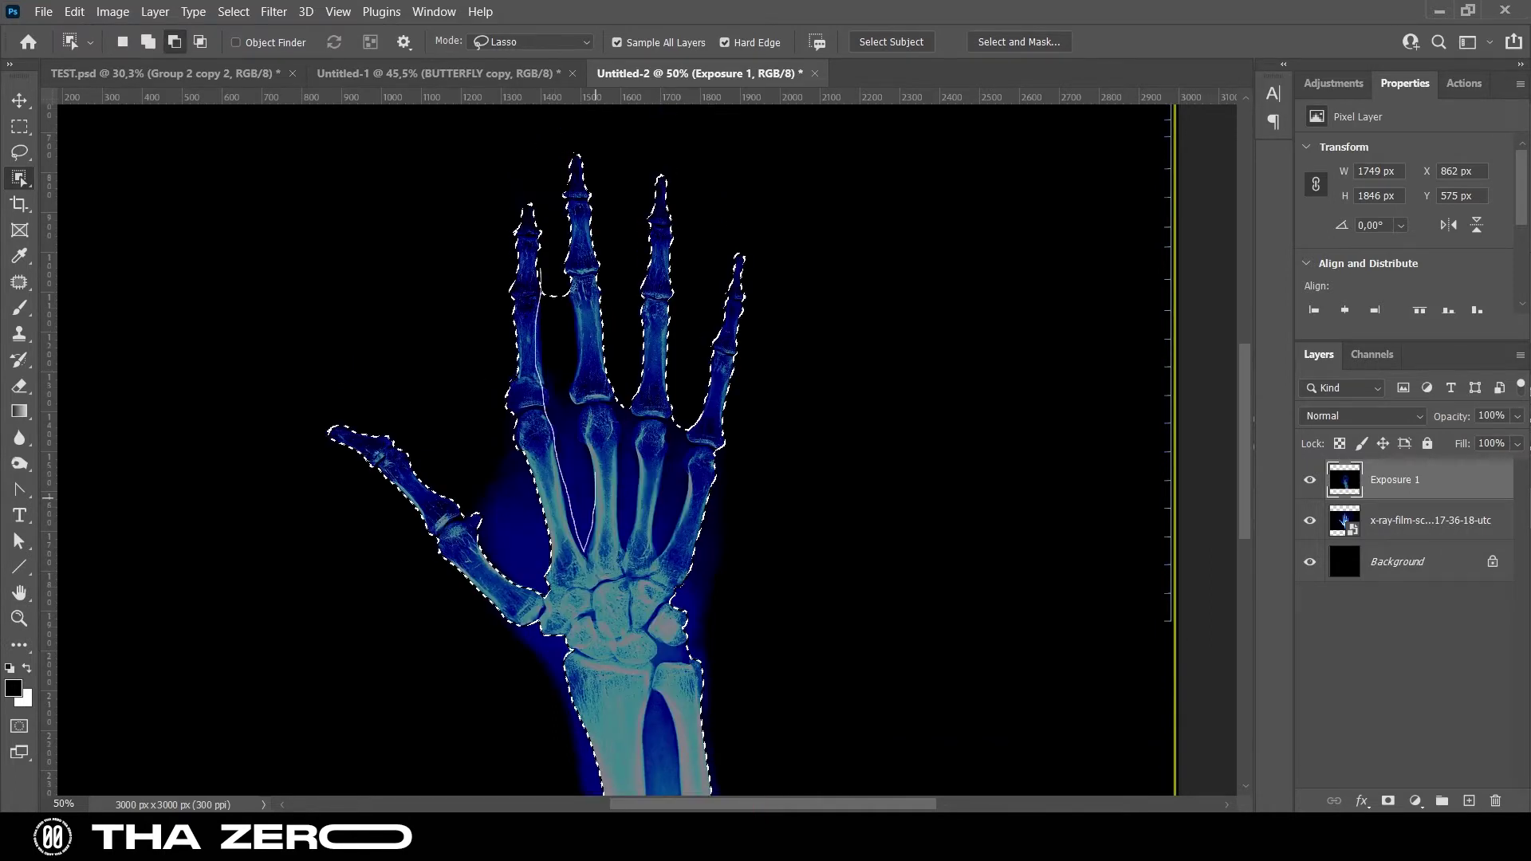
left_click_drag(559, 280, 560, 279)
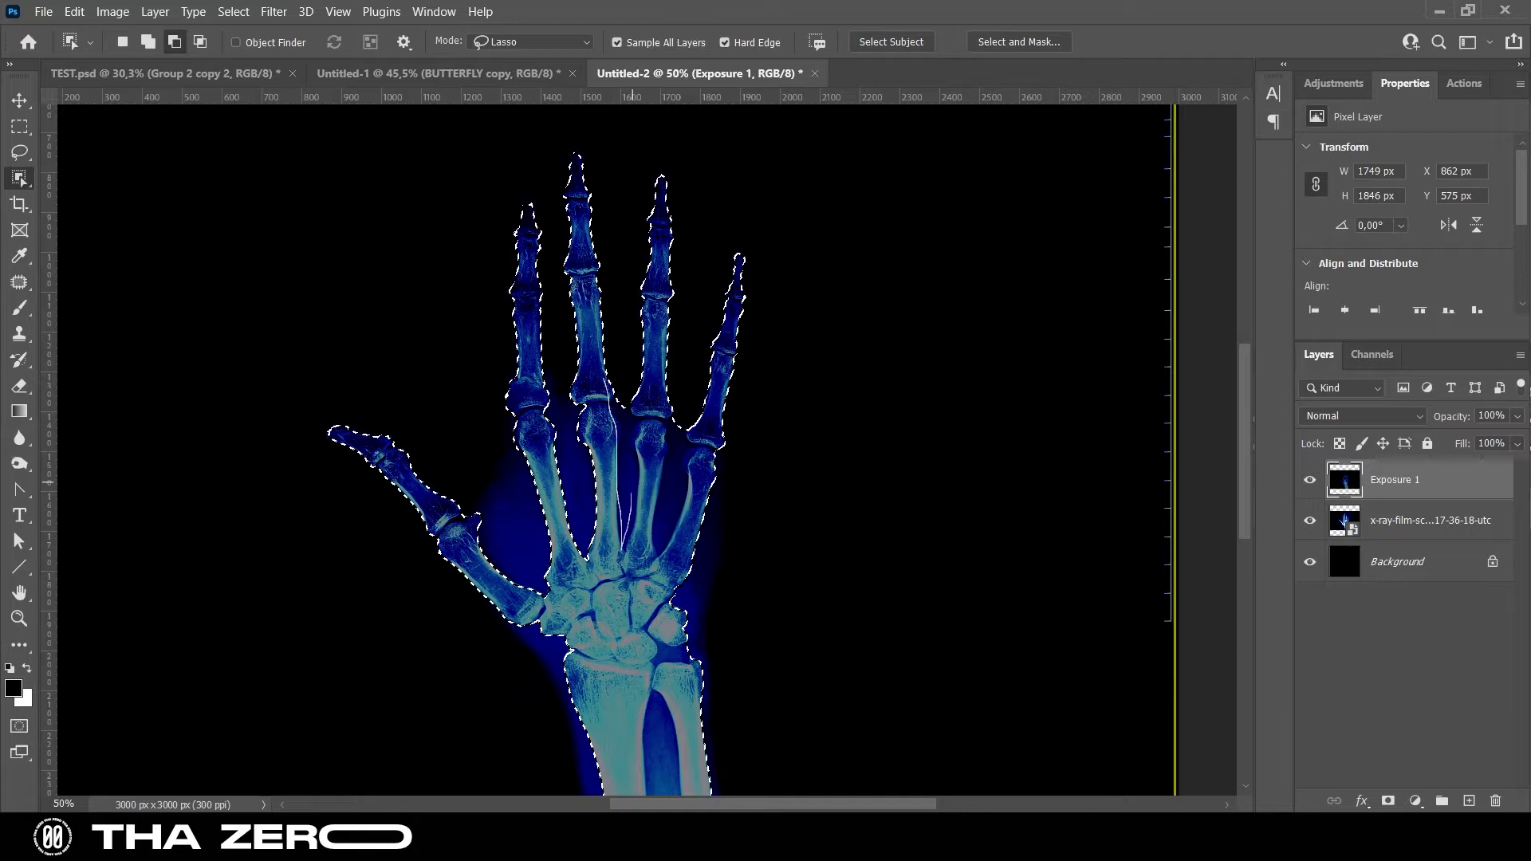
left_click_drag(634, 407, 622, 550)
mouse_move(674, 397)
left_mouse_down()
mouse_move(662, 448)
mouse_move(678, 402)
left_mouse_up()
scroll(678, 402, "down", 2)
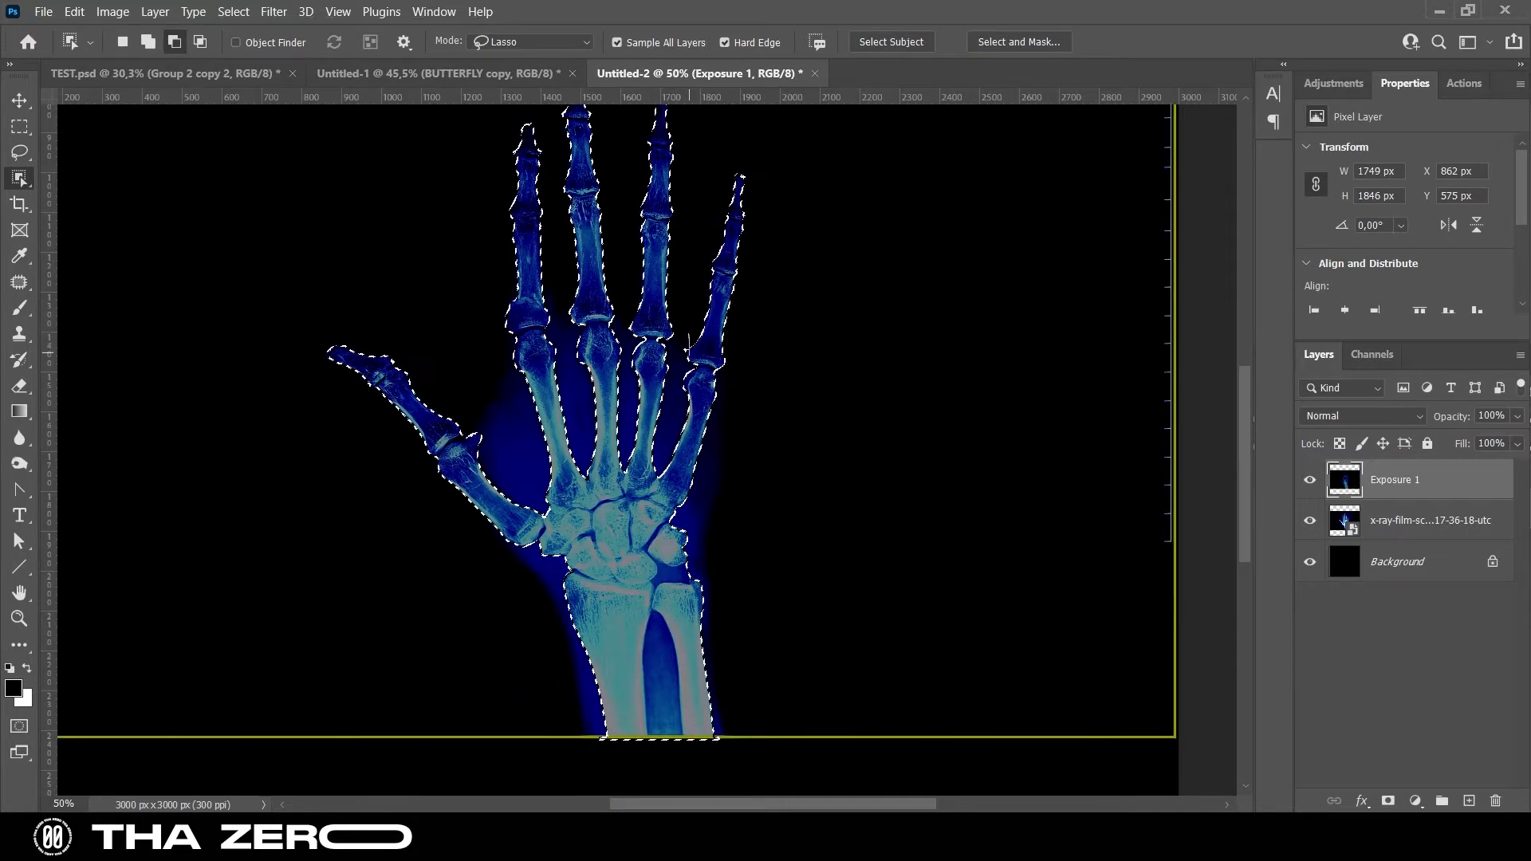
scroll(681, 345, "down", 3)
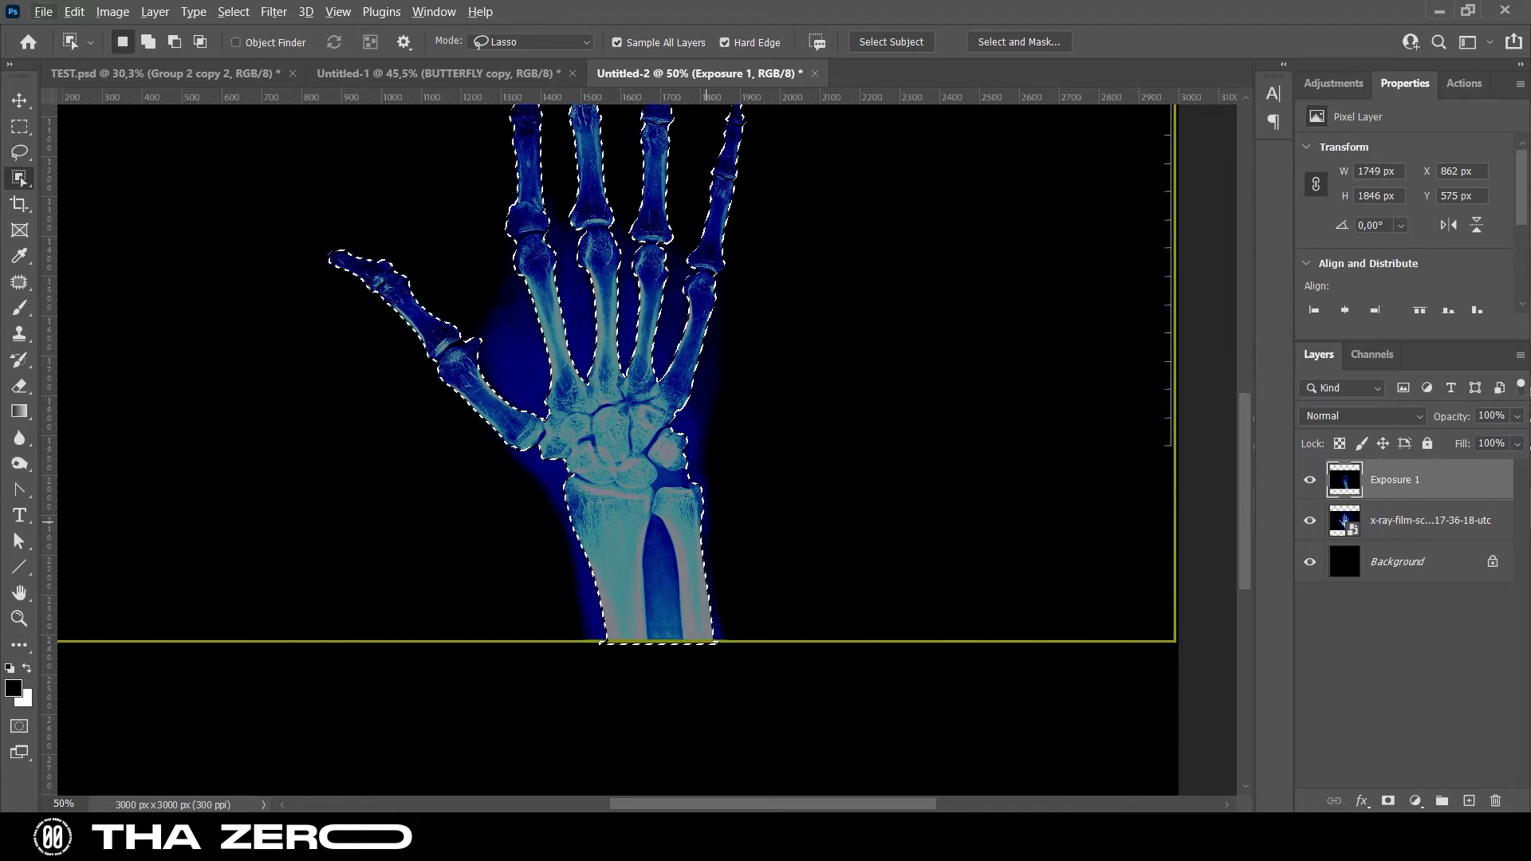
scroll(682, 345, "up", 2)
Hide Exposure 1 and mask the x-ray layer to the hand selection
key("alt+bracketleft")
left_click(1388, 800)
left_click(1310, 479)
Rasterize the masked x-ray layer, duplicate it and move the copy to the top
key("ctrl+minus")
key("z")
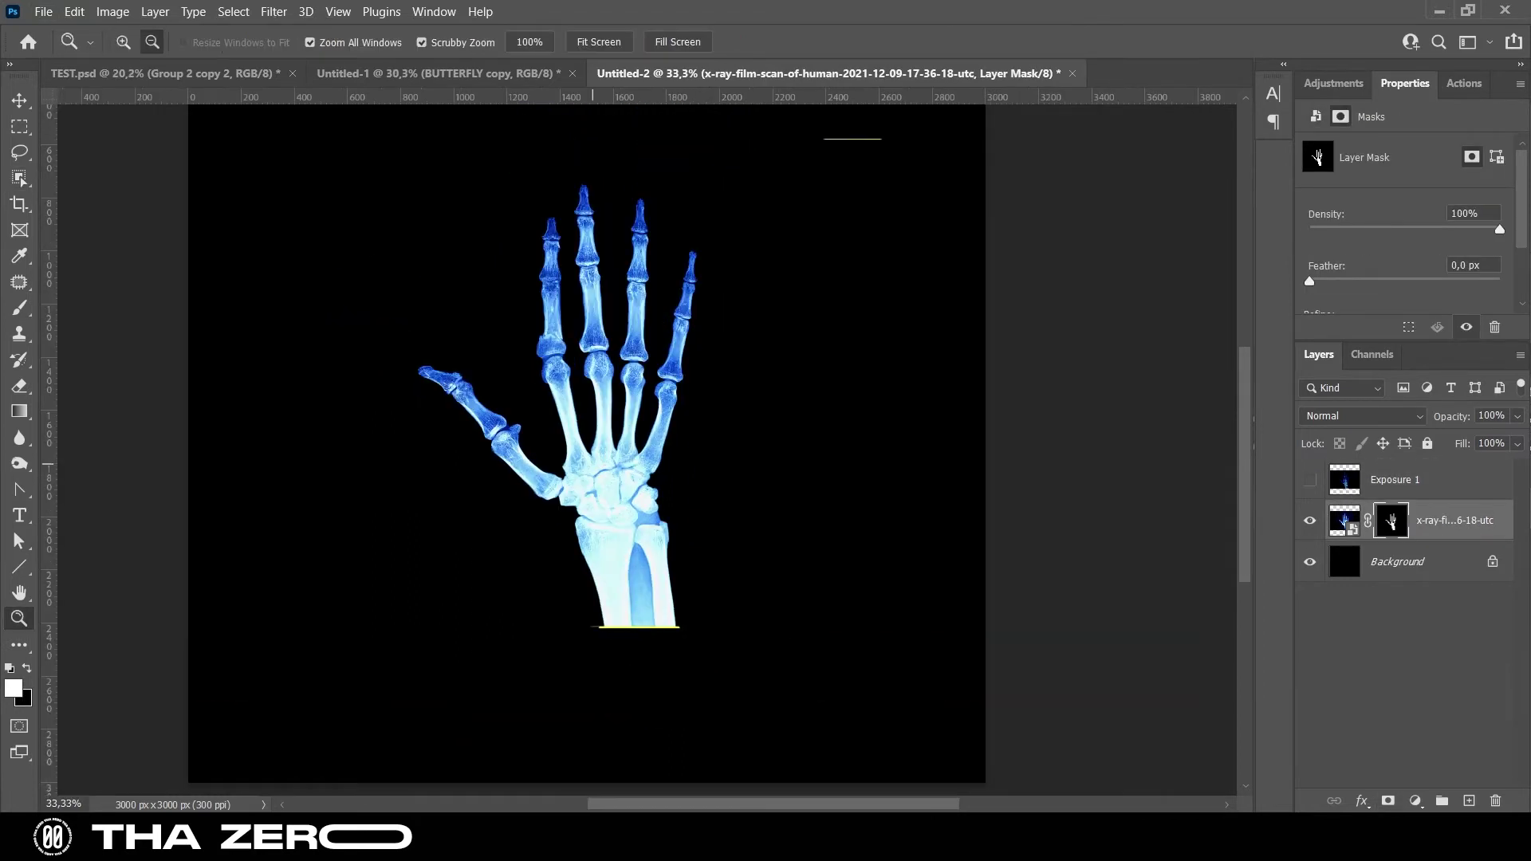
key("ctrl+minus")
right_click(1436, 520)
left_click(1220, 411)
key("ctrl+j")
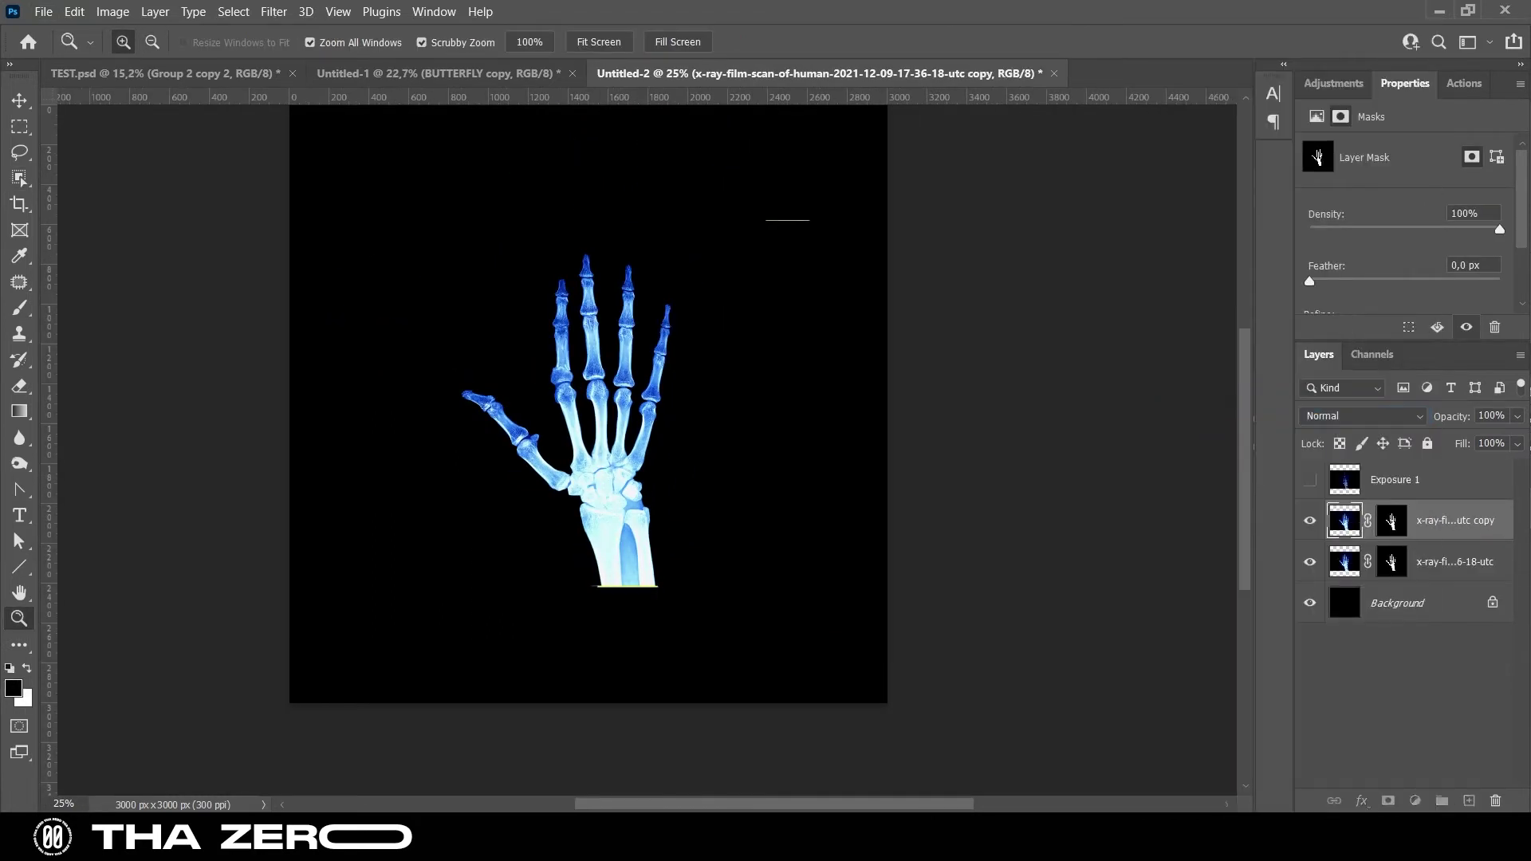
key("ctrl+shift+bracketright")
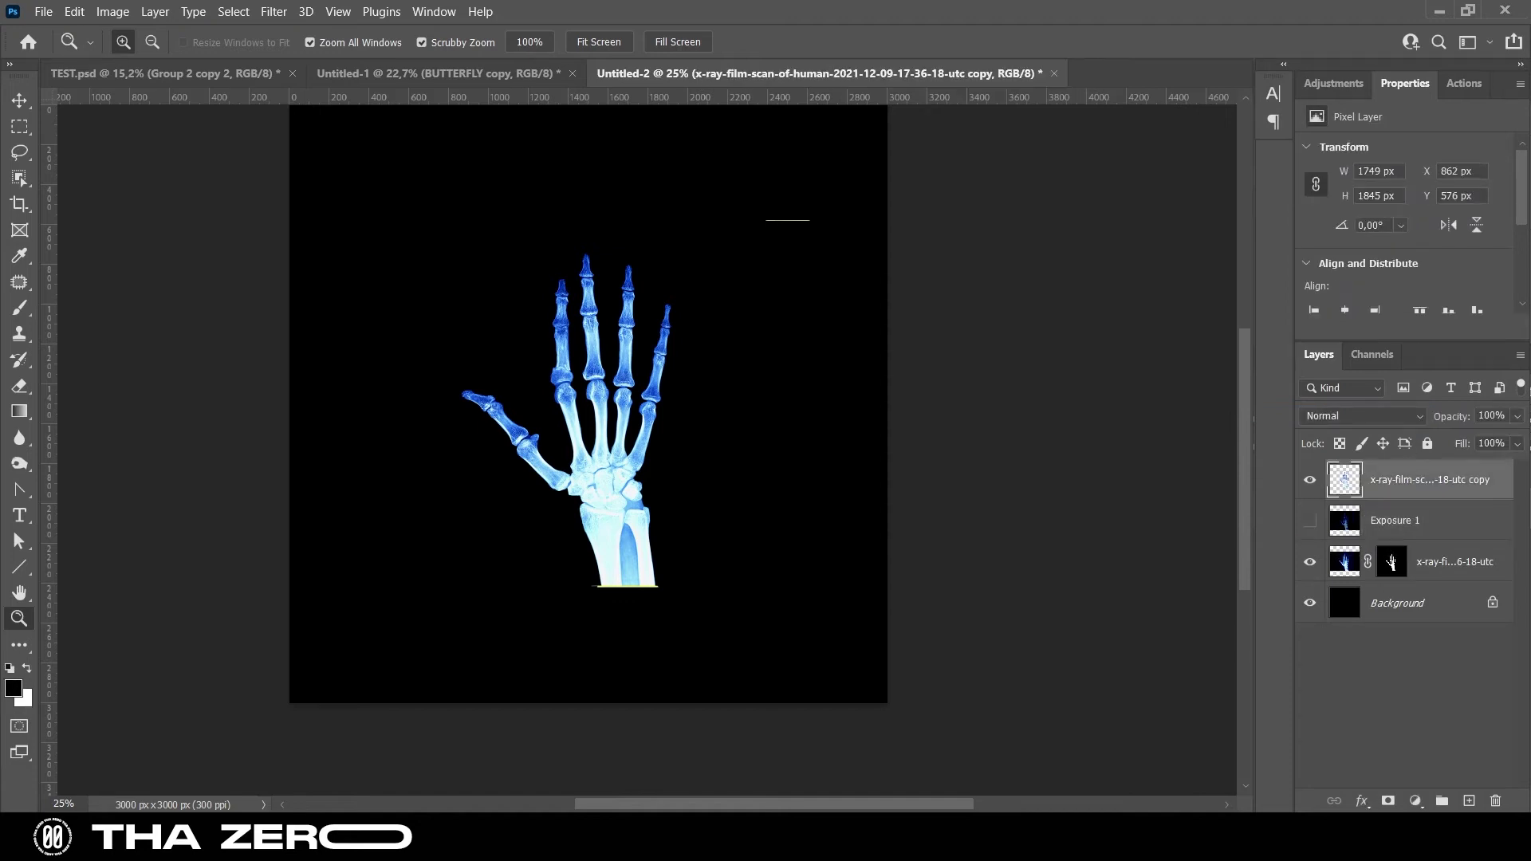
Lasso the forearm bones below the wrist on the copy and delete them
key("e")
key("z")
left_click(620, 568)
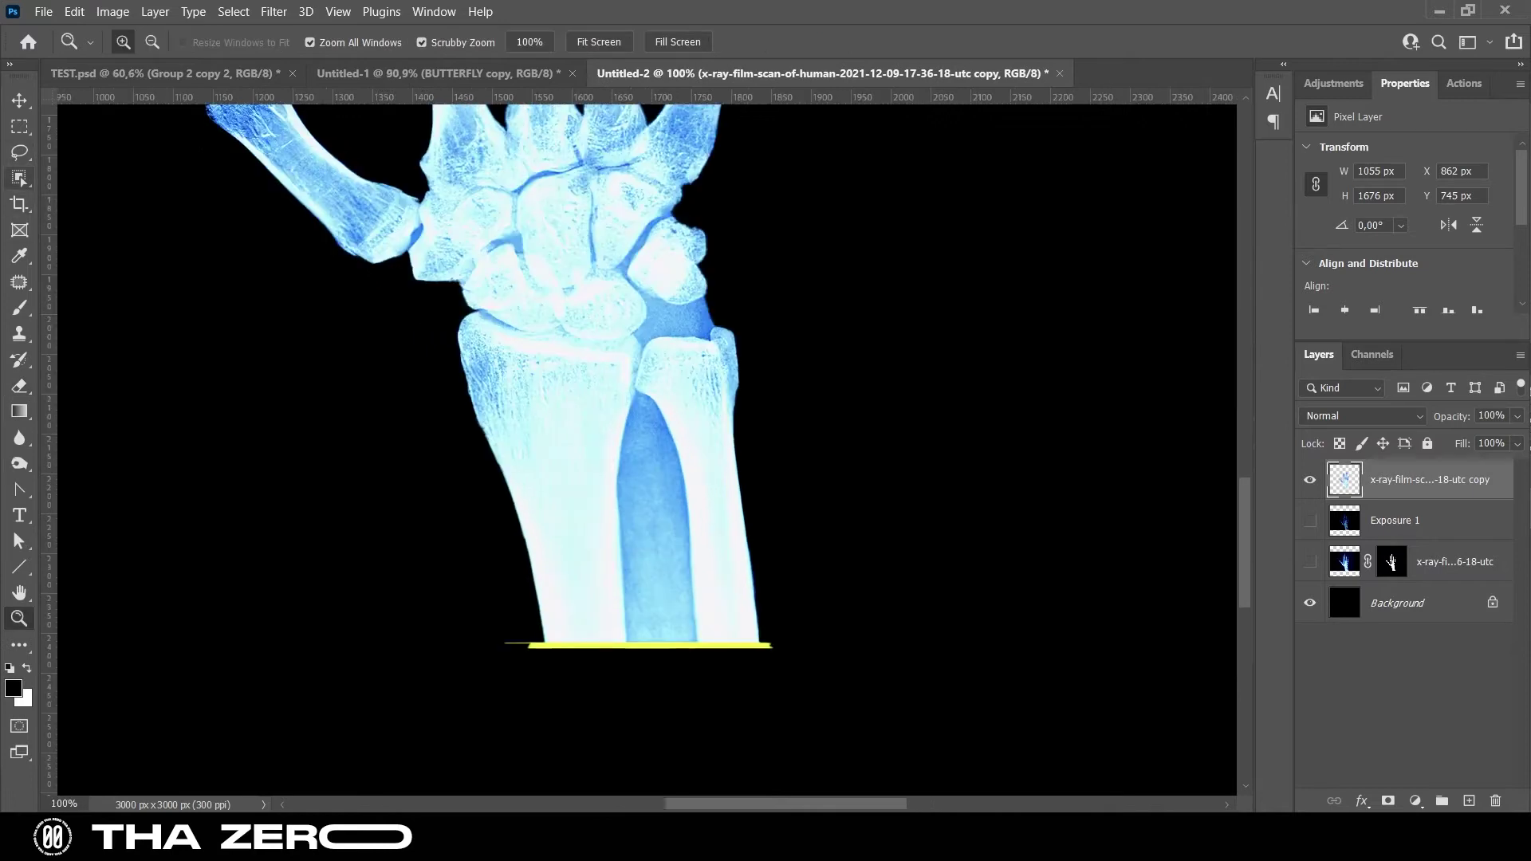
key("l")
left_click_drag(391, 316, 475, 308)
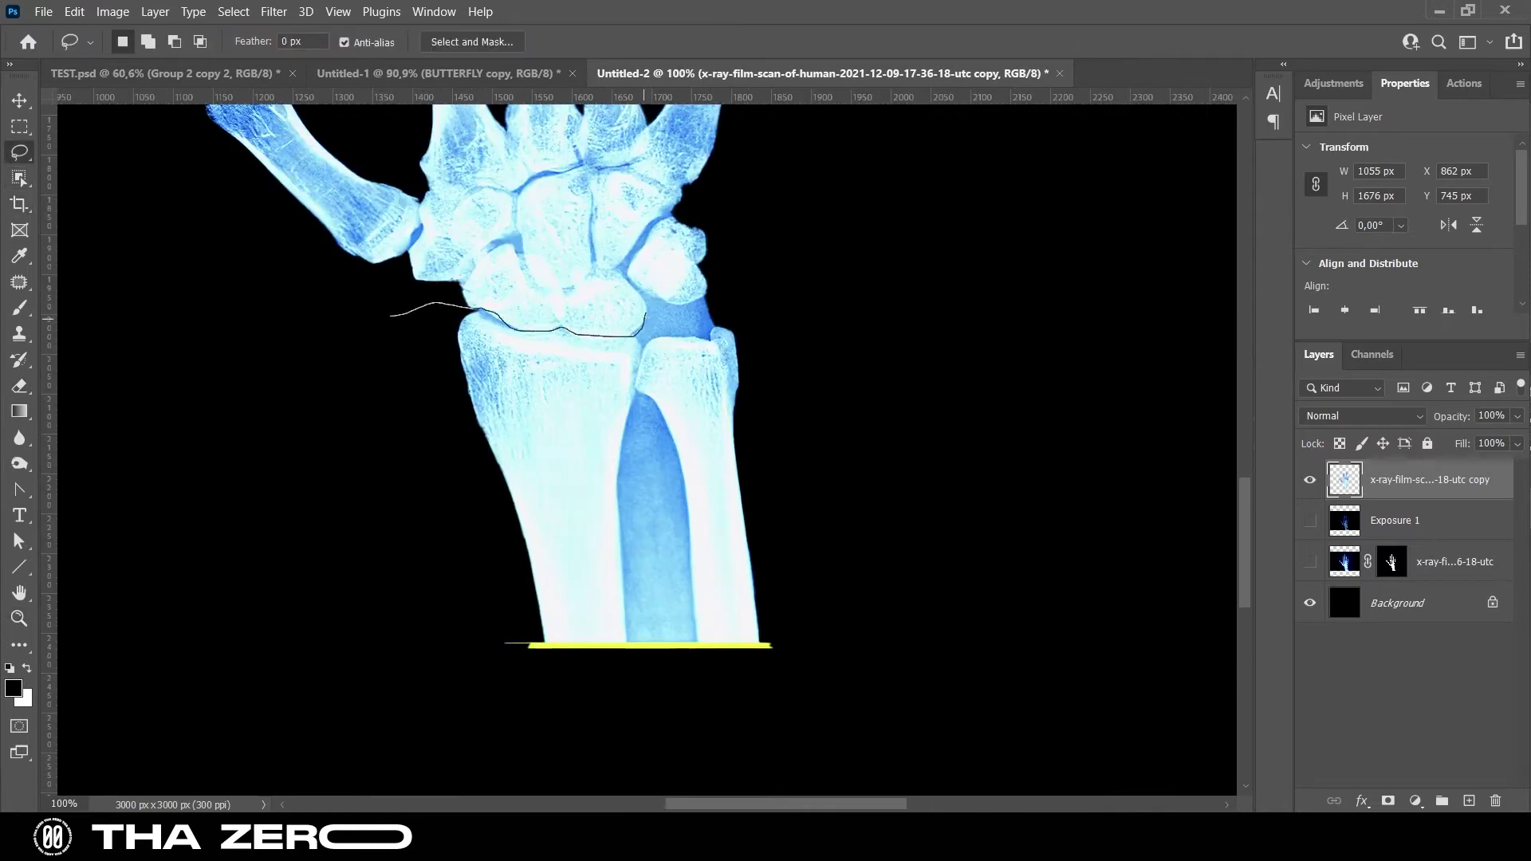
left_click_drag(329, 524, 333, 444)
key("Delete")
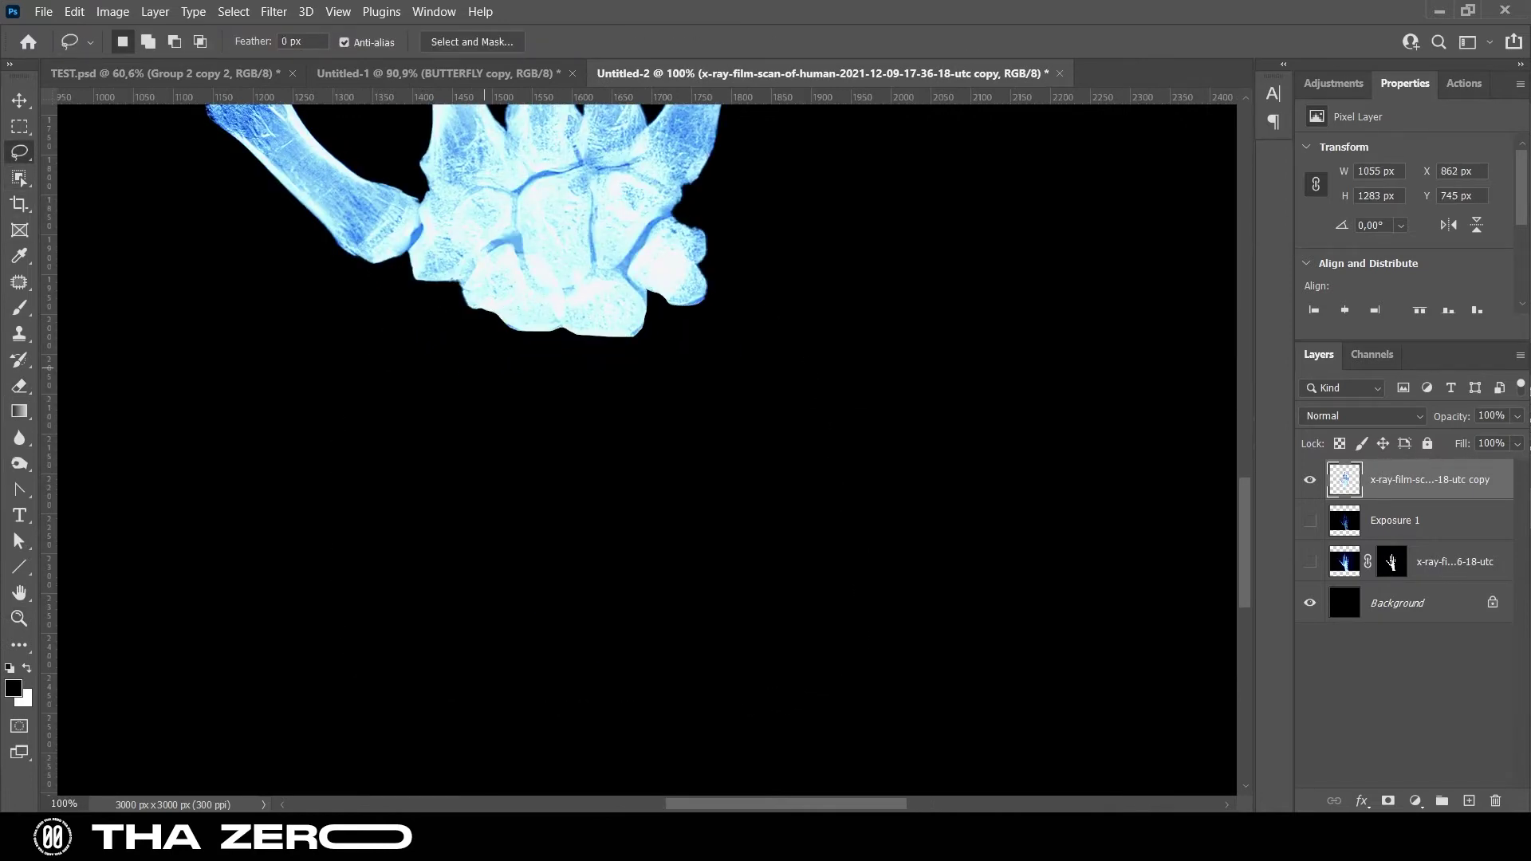
key("z")
key("ctrl+minus")
key("ctrl+minus")
key("ctrl+minus")
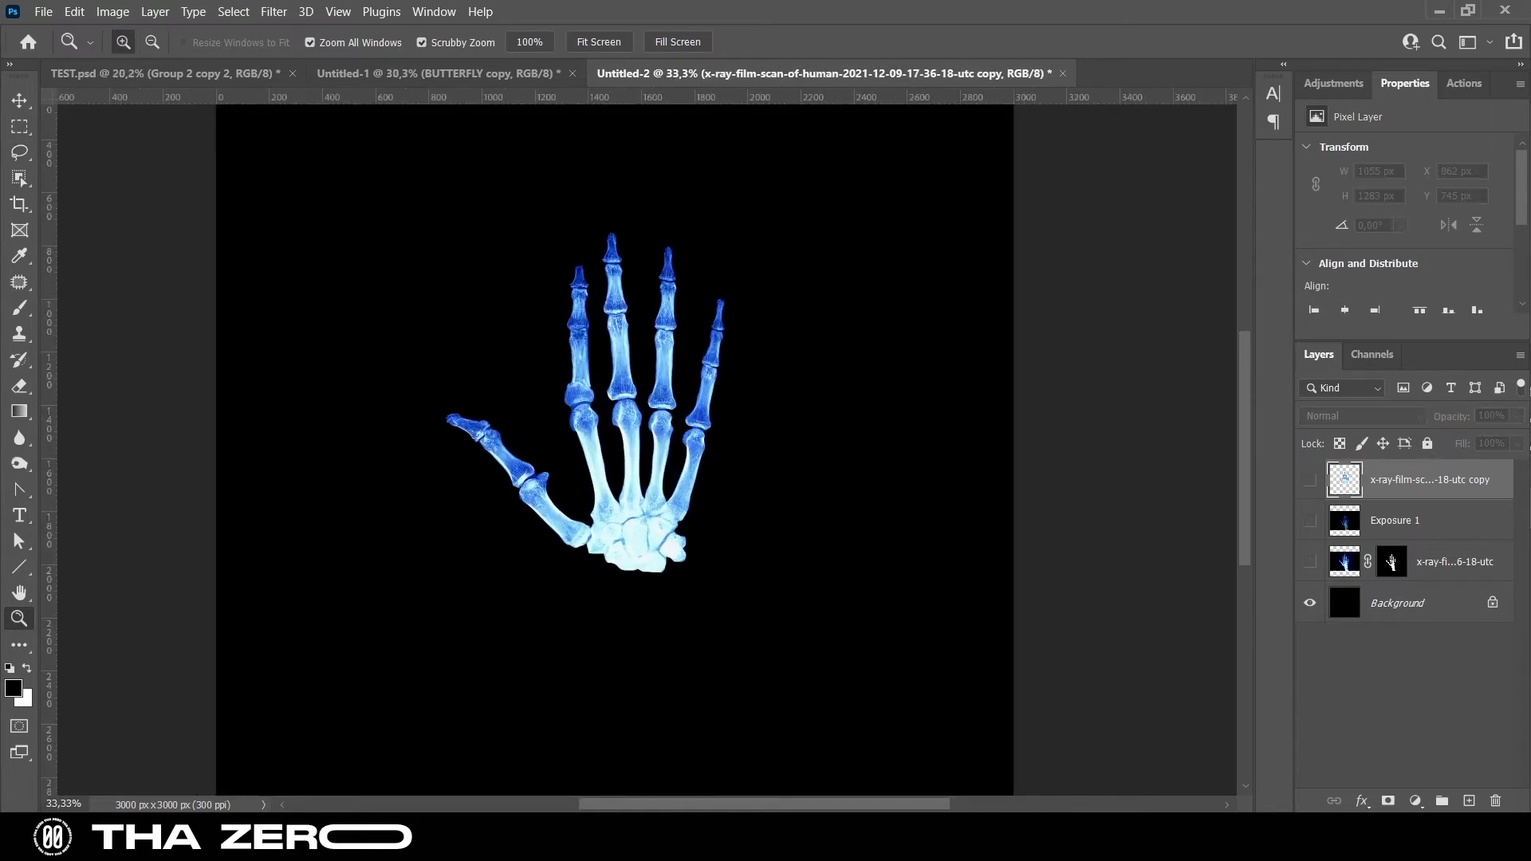
key("alt+Tab")
Place the butterfly photo and select its backdrop via Color Range sampled colours with higher fuzziness
left_click_drag(239, 375, 558, 351)
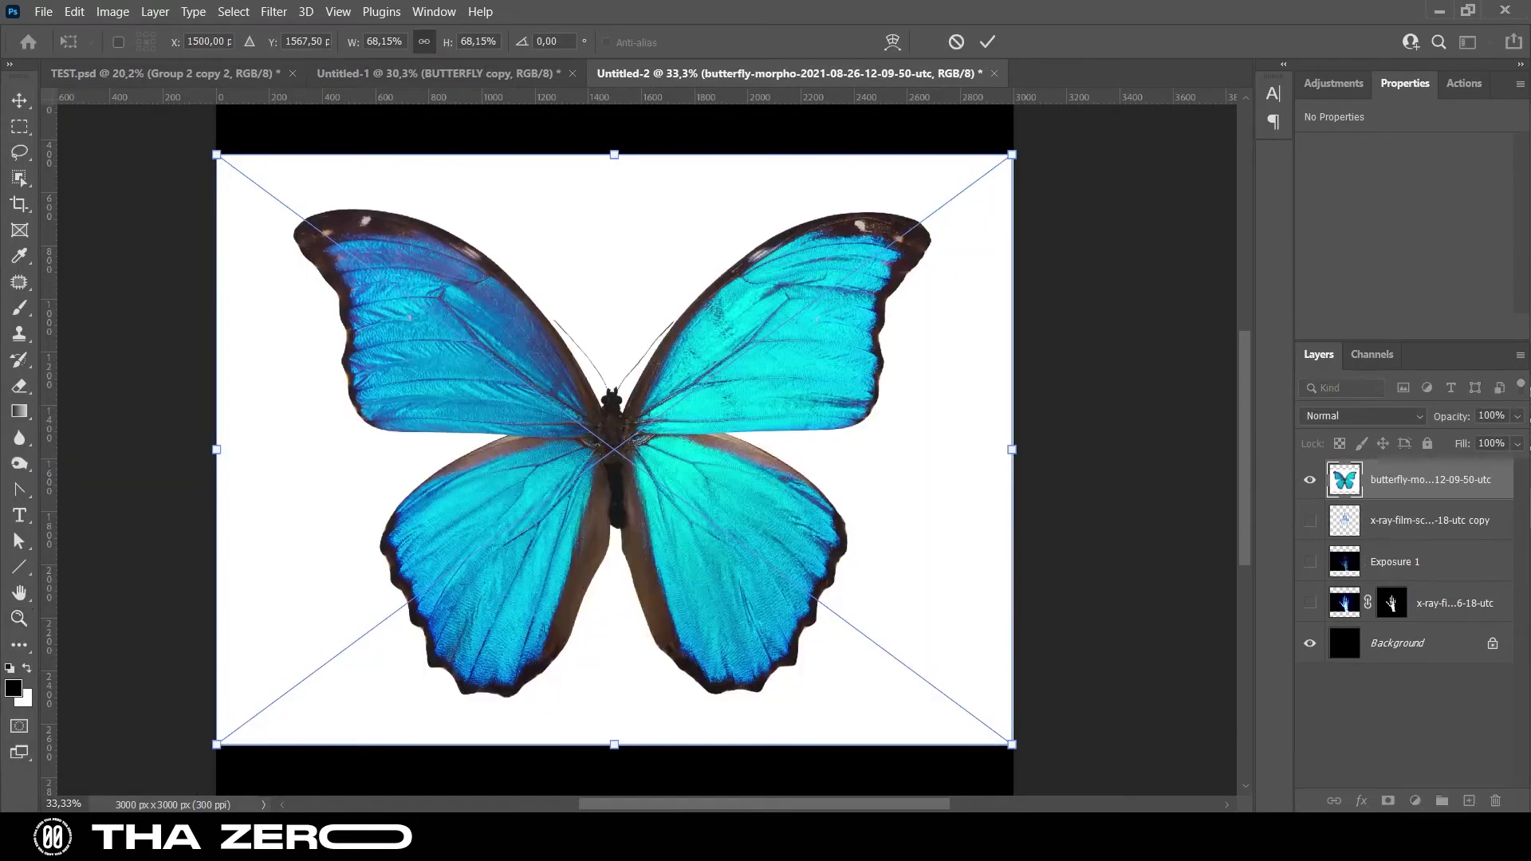
left_click(988, 41)
left_click(234, 11)
left_click(239, 196)
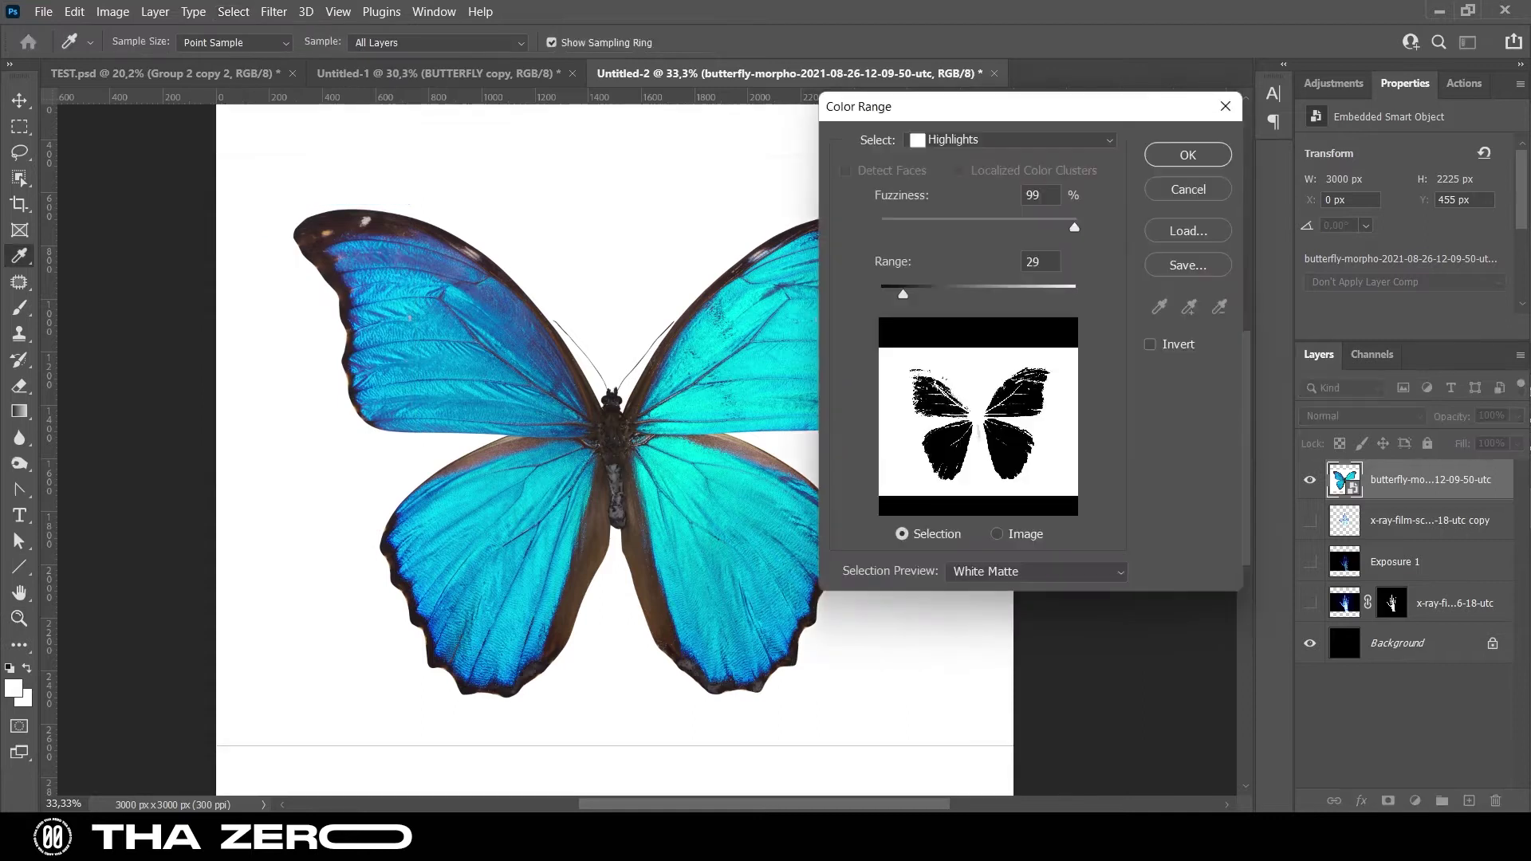
left_click(1013, 139)
left_click(957, 154)
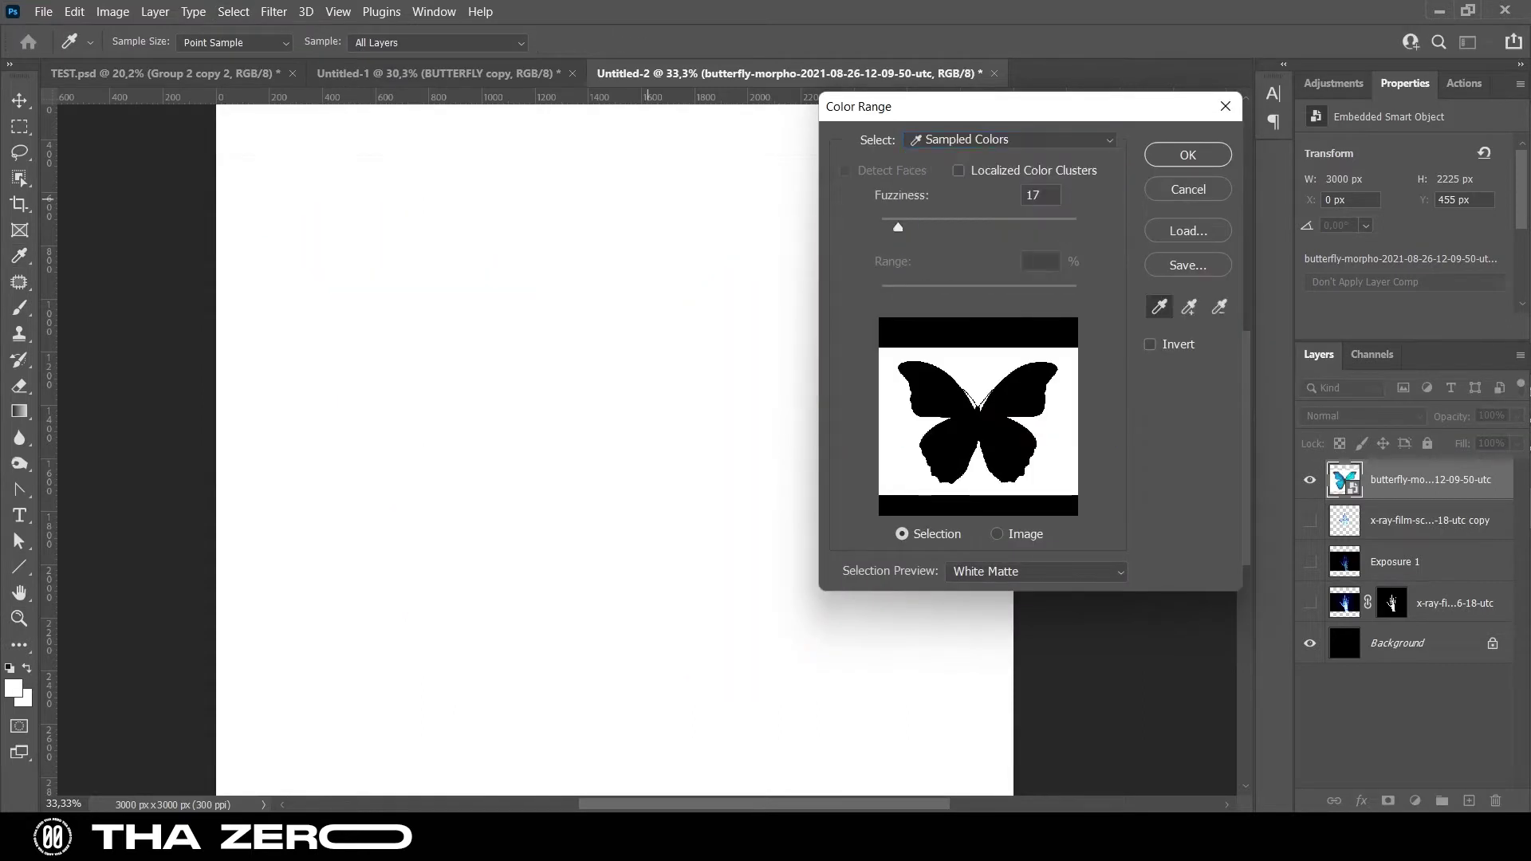
left_click_drag(990, 227, 1077, 227)
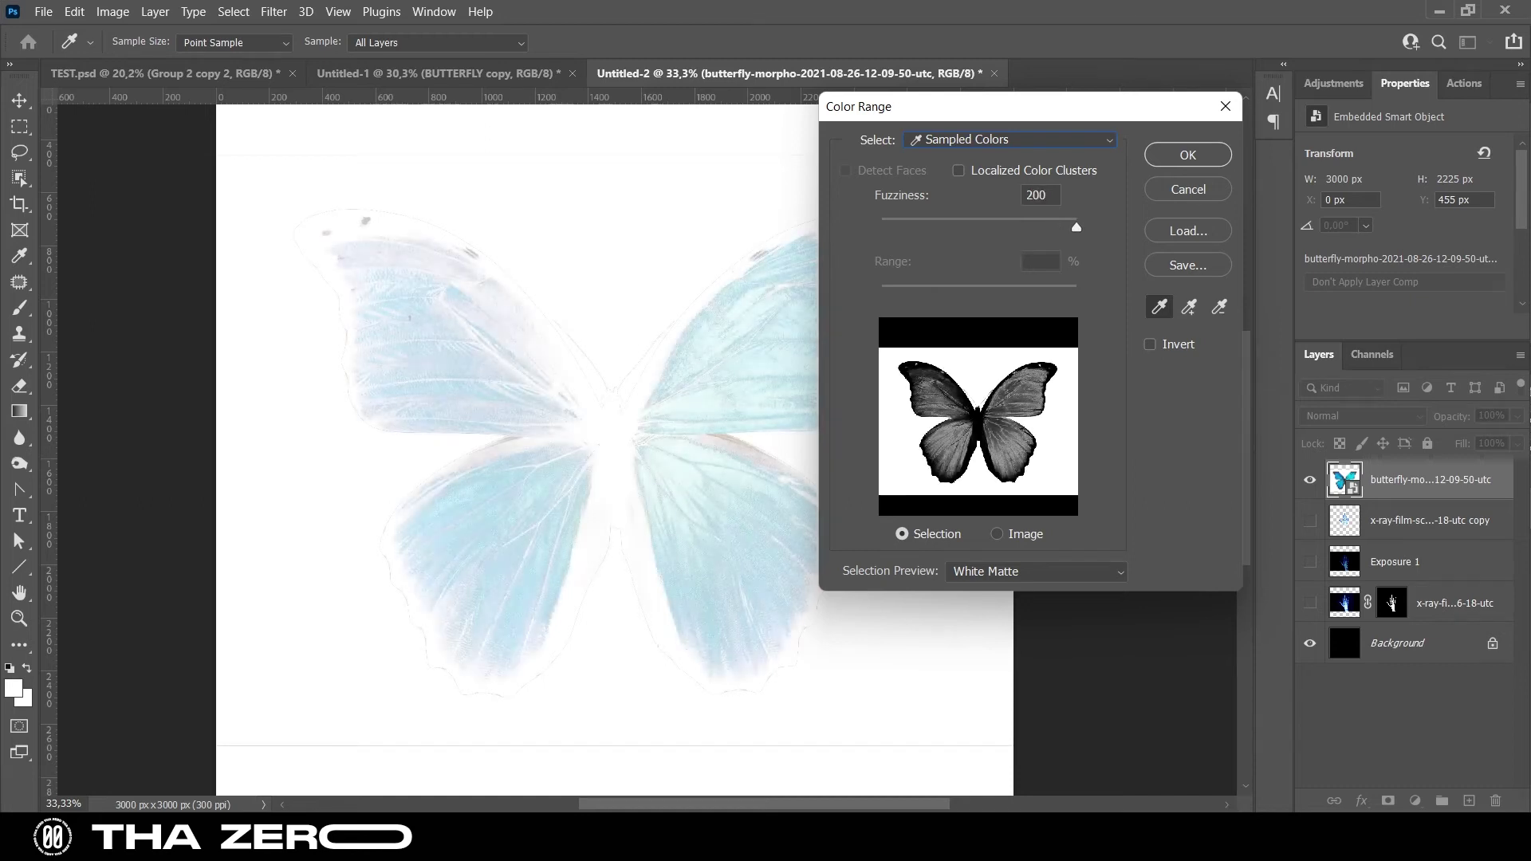
left_click(1189, 154)
Mask the butterfly layer from the selection and invert the mask to reveal the butterfly
key("z")
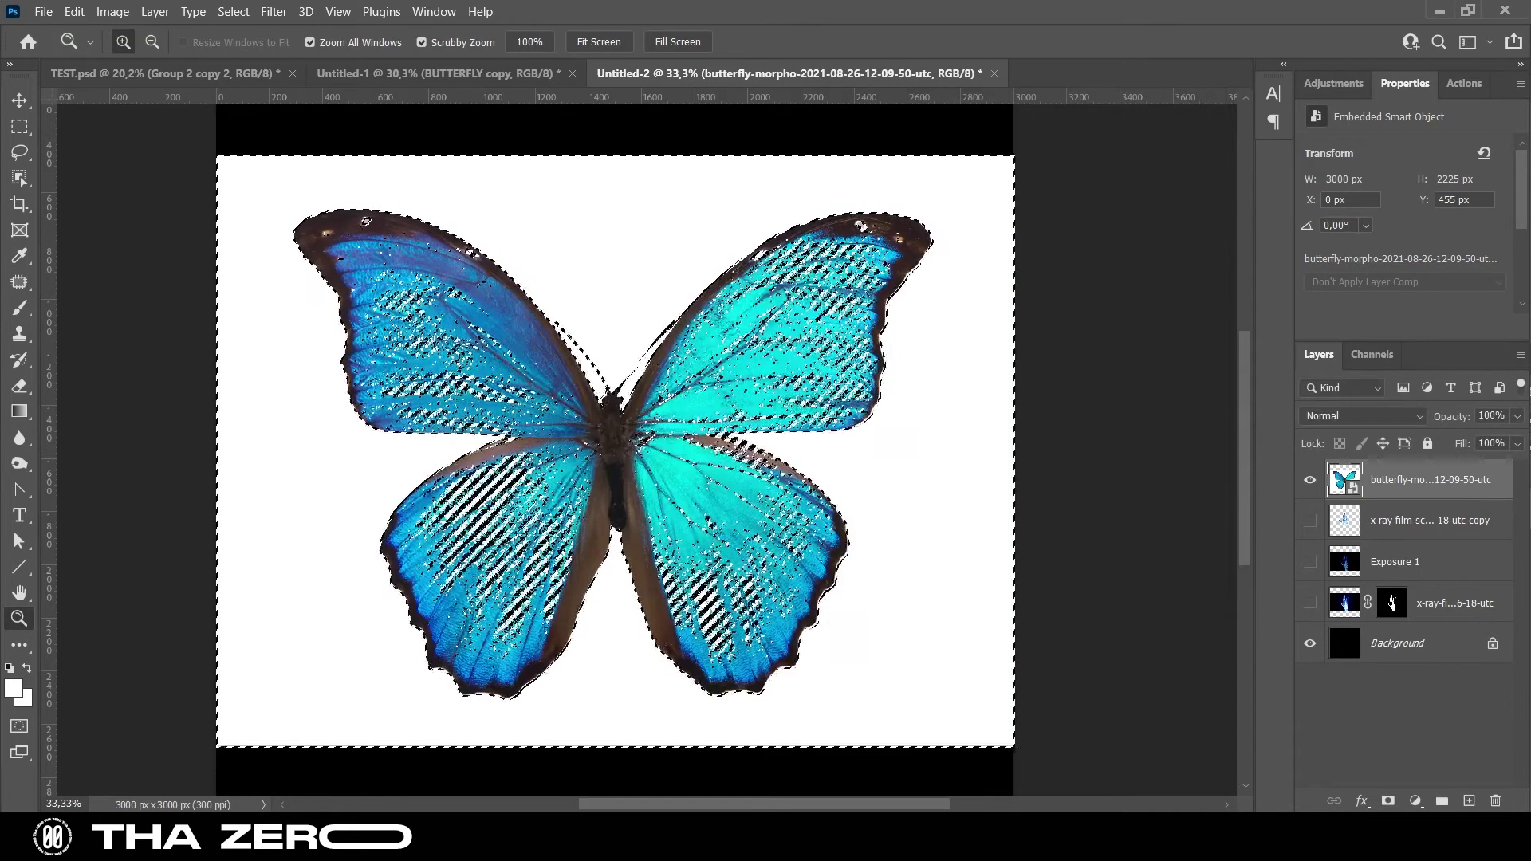
left_click(1387, 801)
key("ctrl+i")
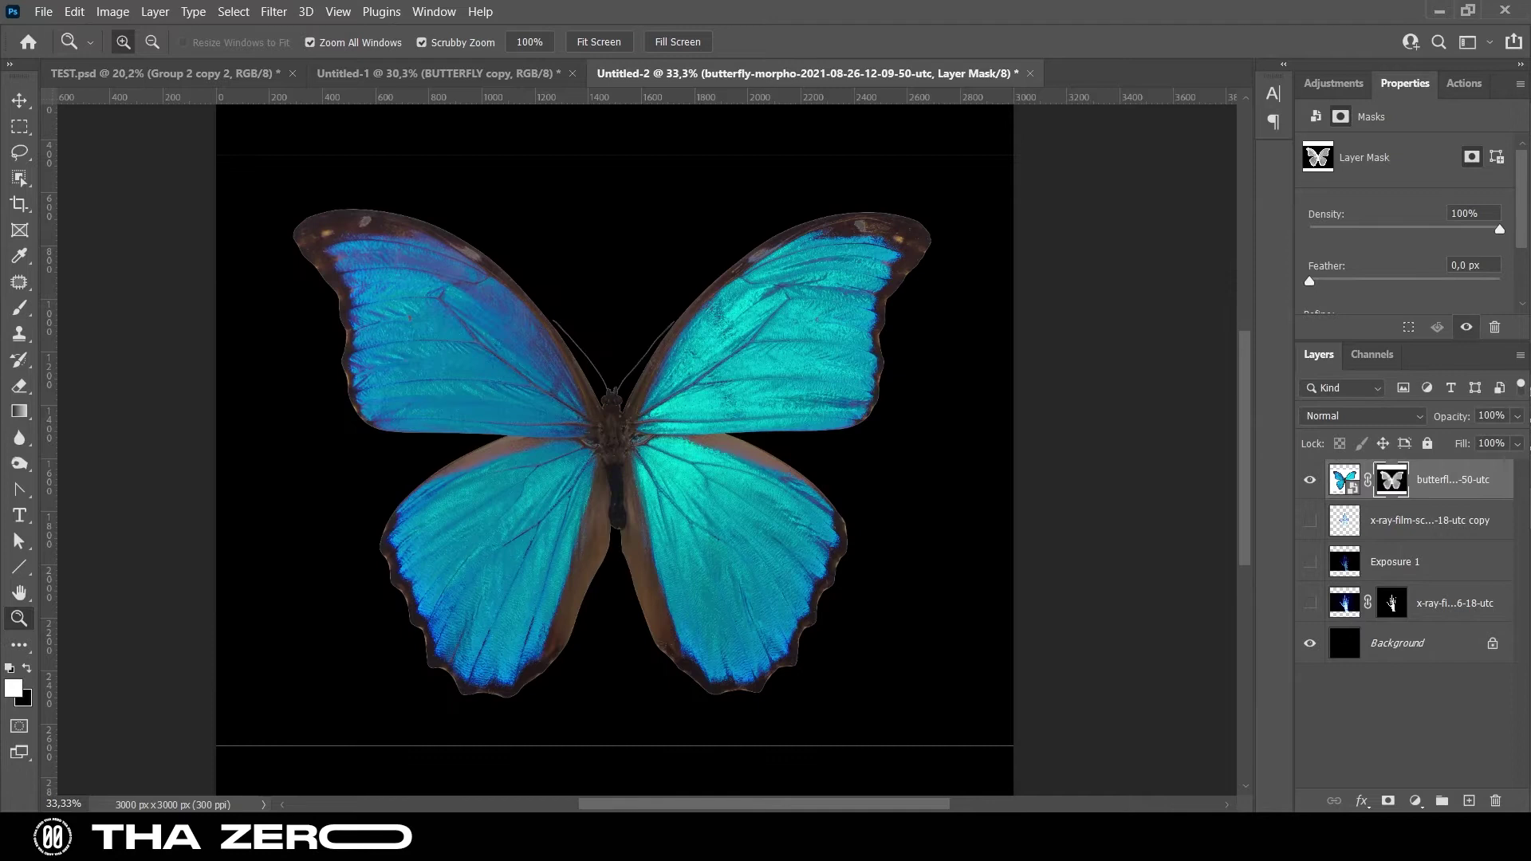
Duplicate the butterfly and group the original butterfly, Exposure 1 and x-ray layers into Group 1
key("ctrl+j")
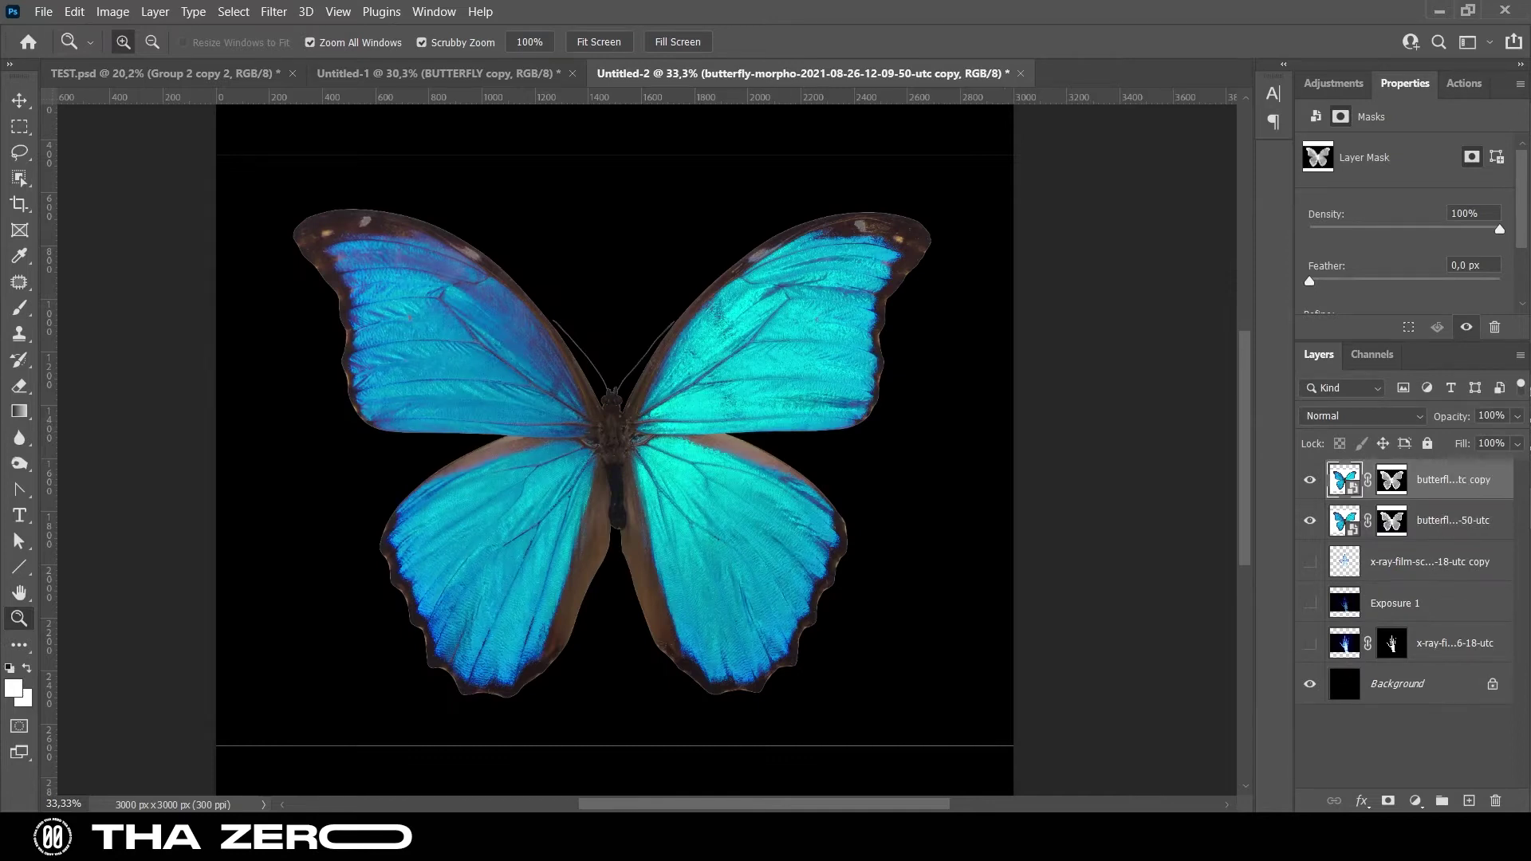
key("alt+bracketleft")
key("ctrl+bracketleft")
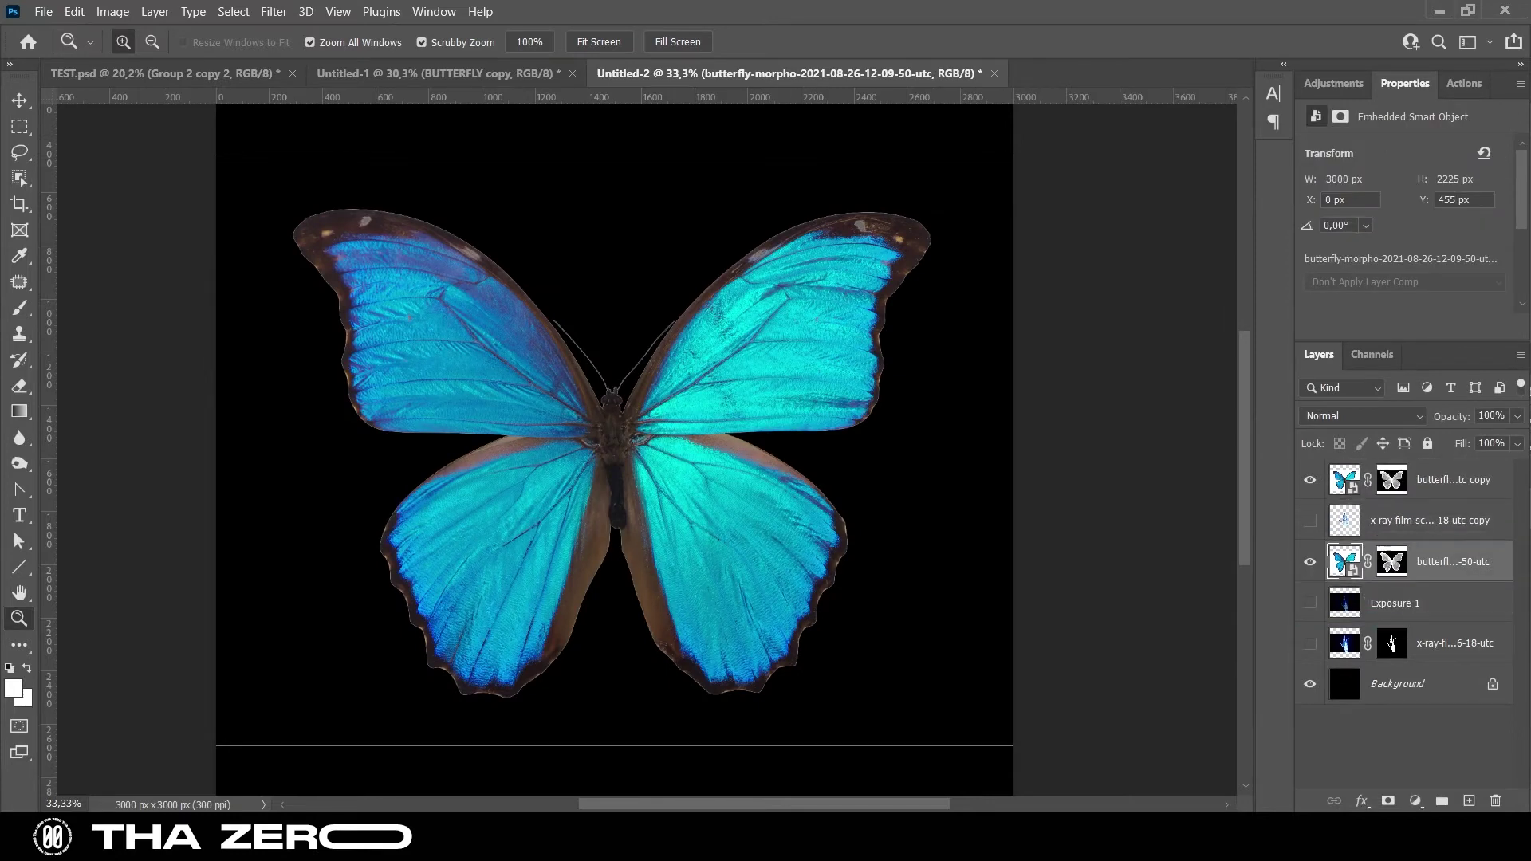
key("shift+alt+bracketleft")
key("shift+alt+bracketleft")
left_click(1442, 801)
Rasterize the butterfly copy and apply its layer mask permanently
key("alt+bracketright")
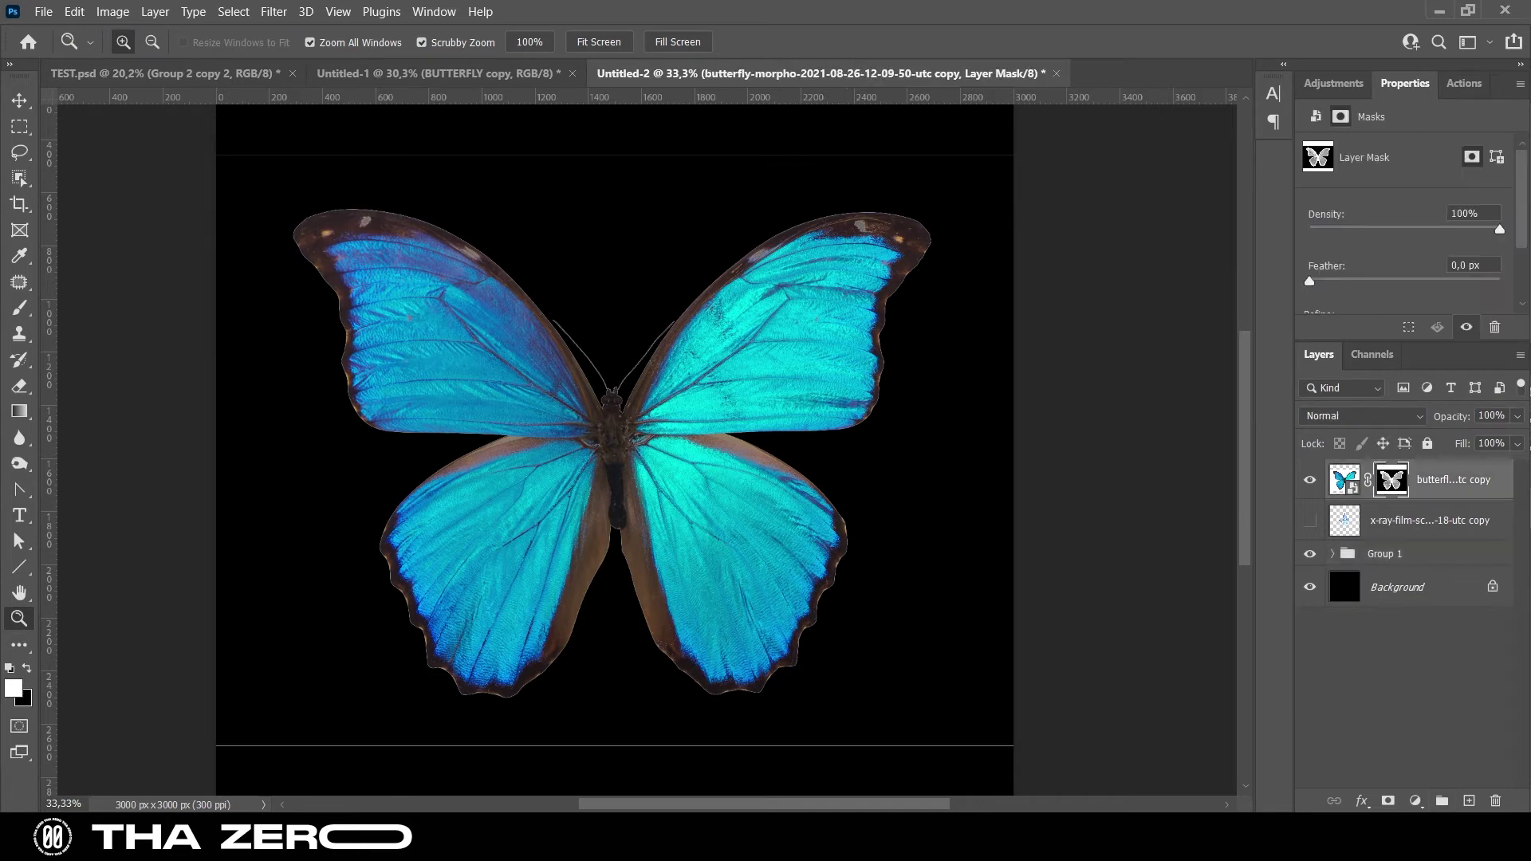
right_click(1447, 479)
left_click(1229, 413)
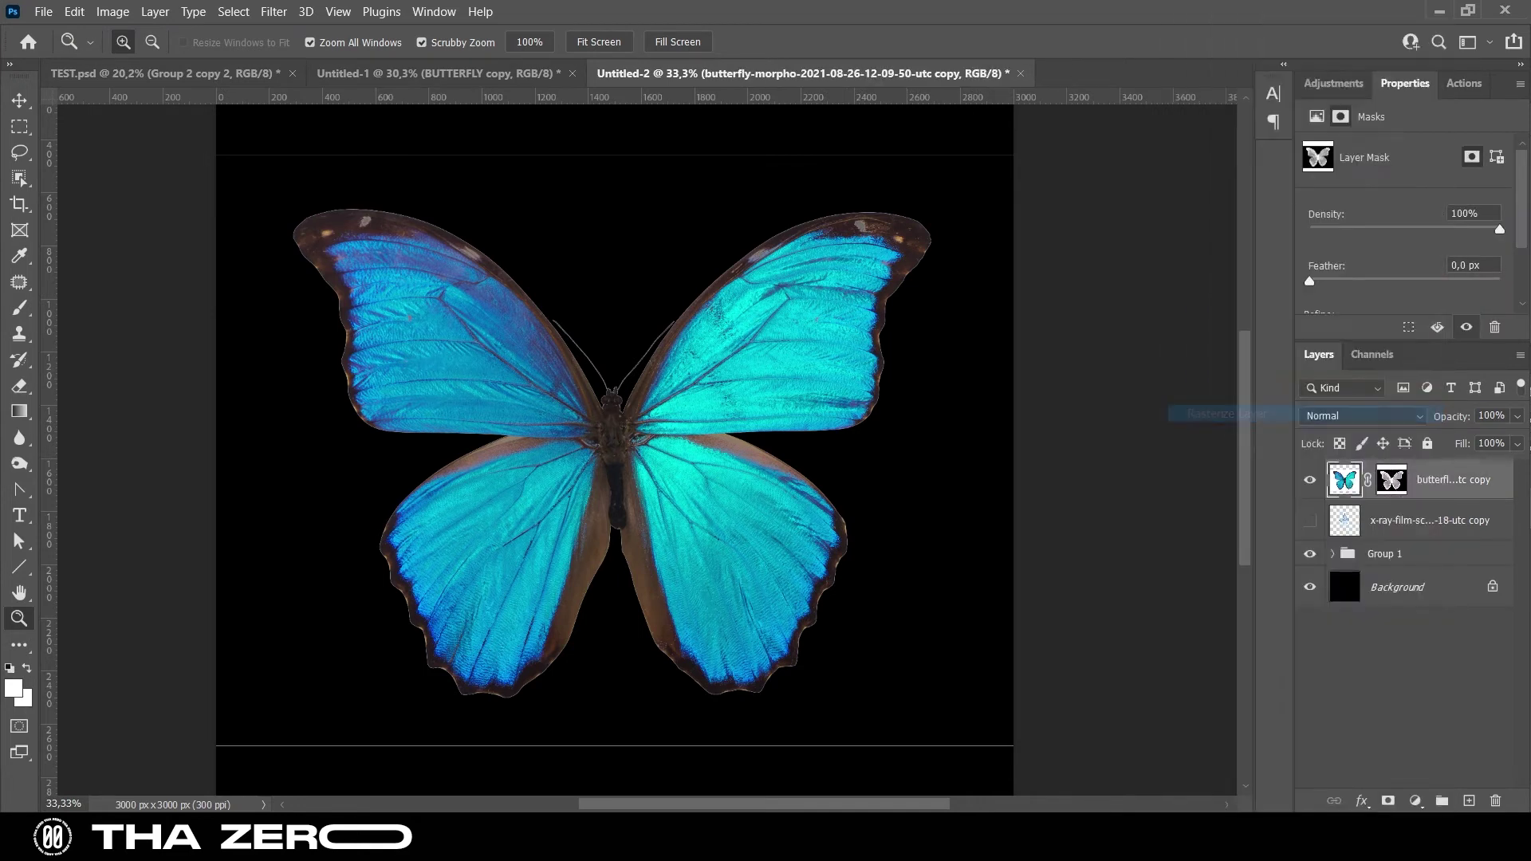
right_click(1391, 480)
left_click(1416, 533)
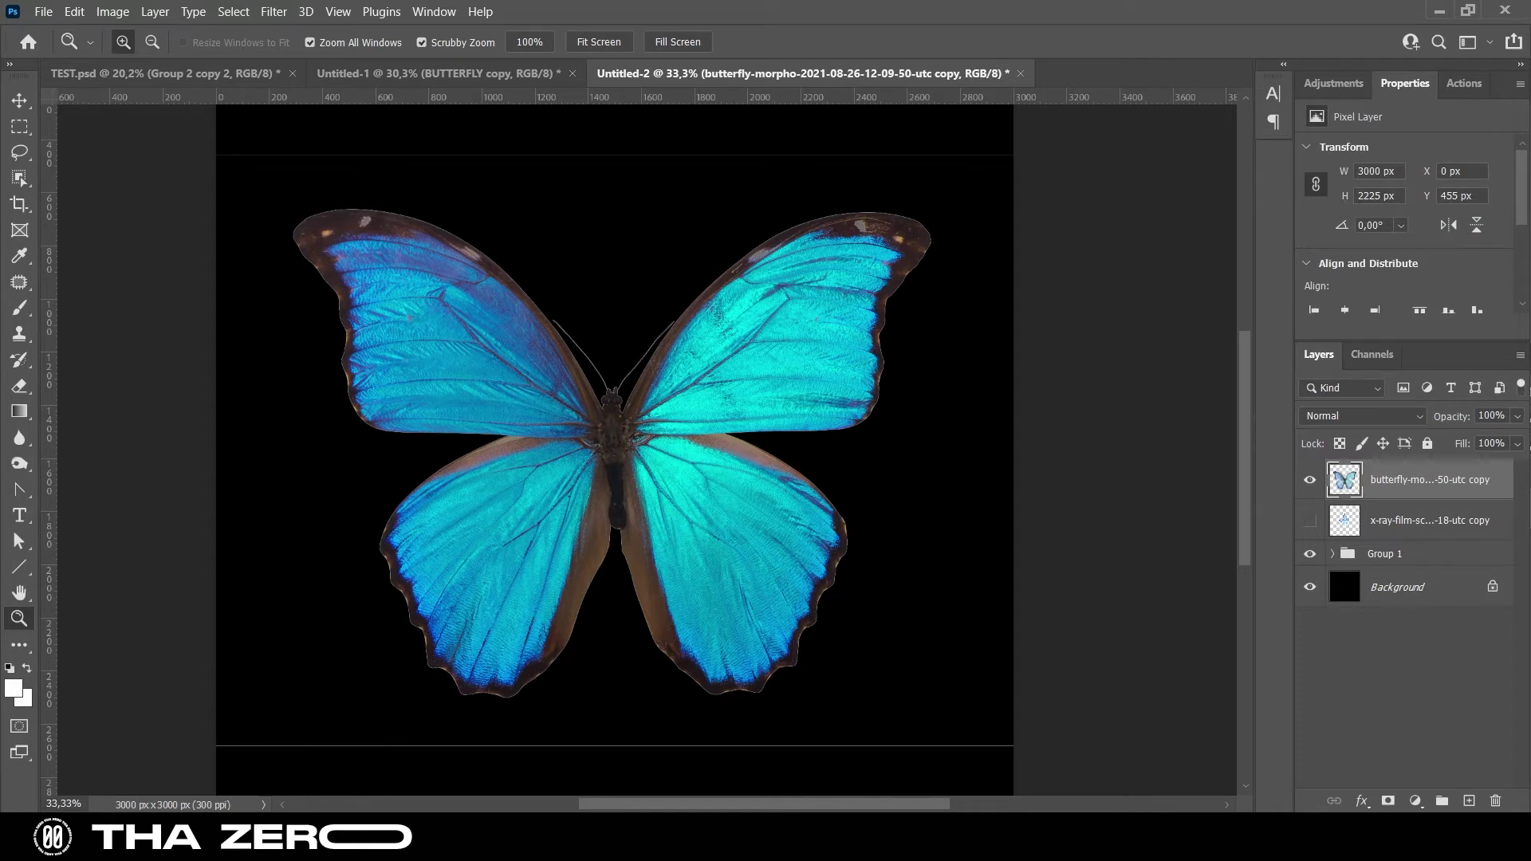
Shrink the butterfly to about 2016 px wide, hide Group 1 and show the x-ray hand
left_click(803, 474, "alt")
key("v")
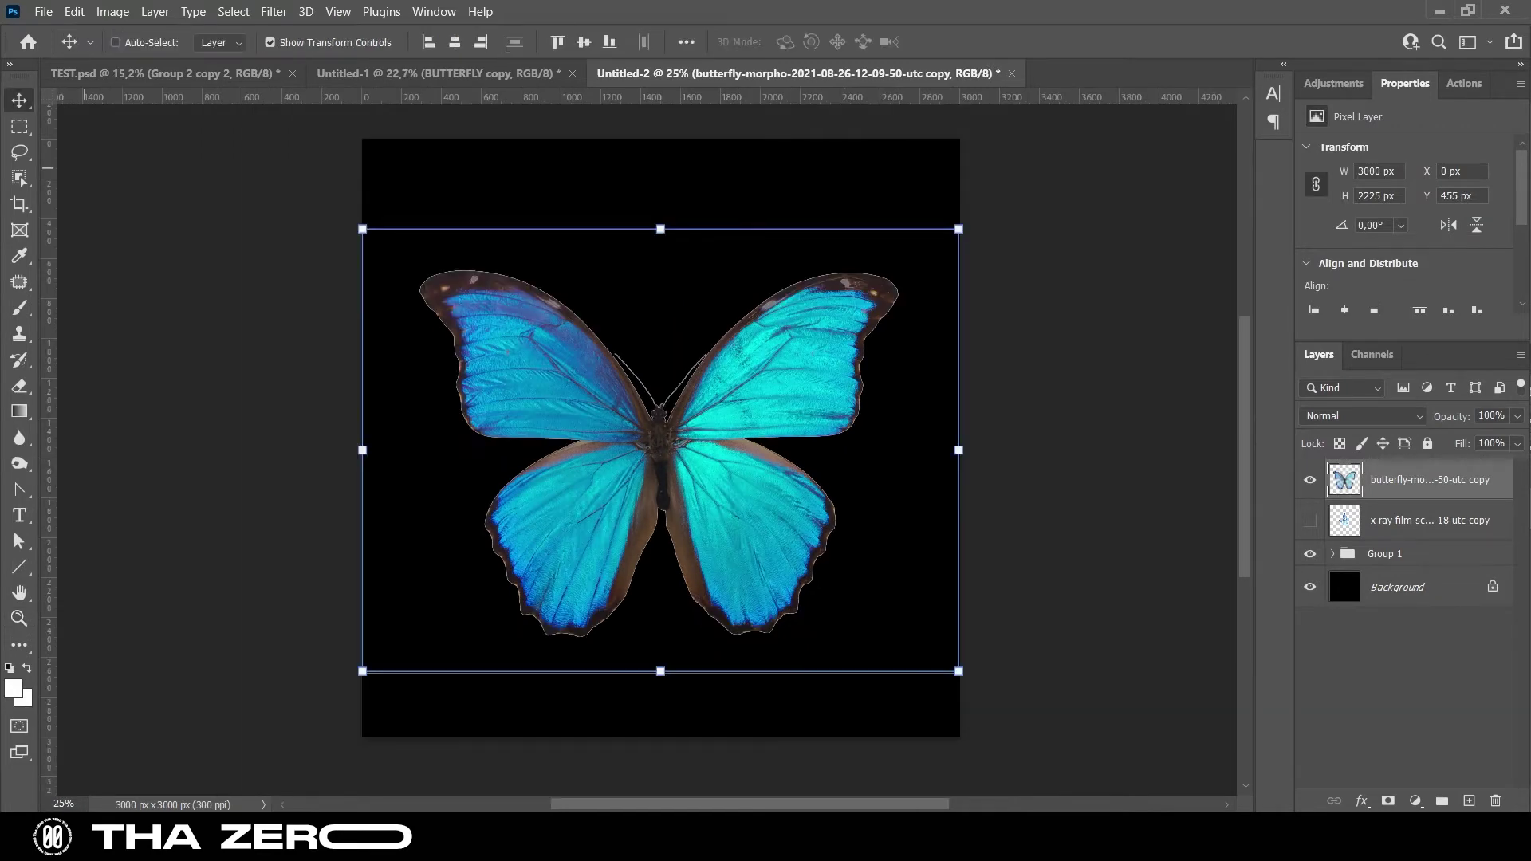
left_click_drag(660, 229, 660, 264)
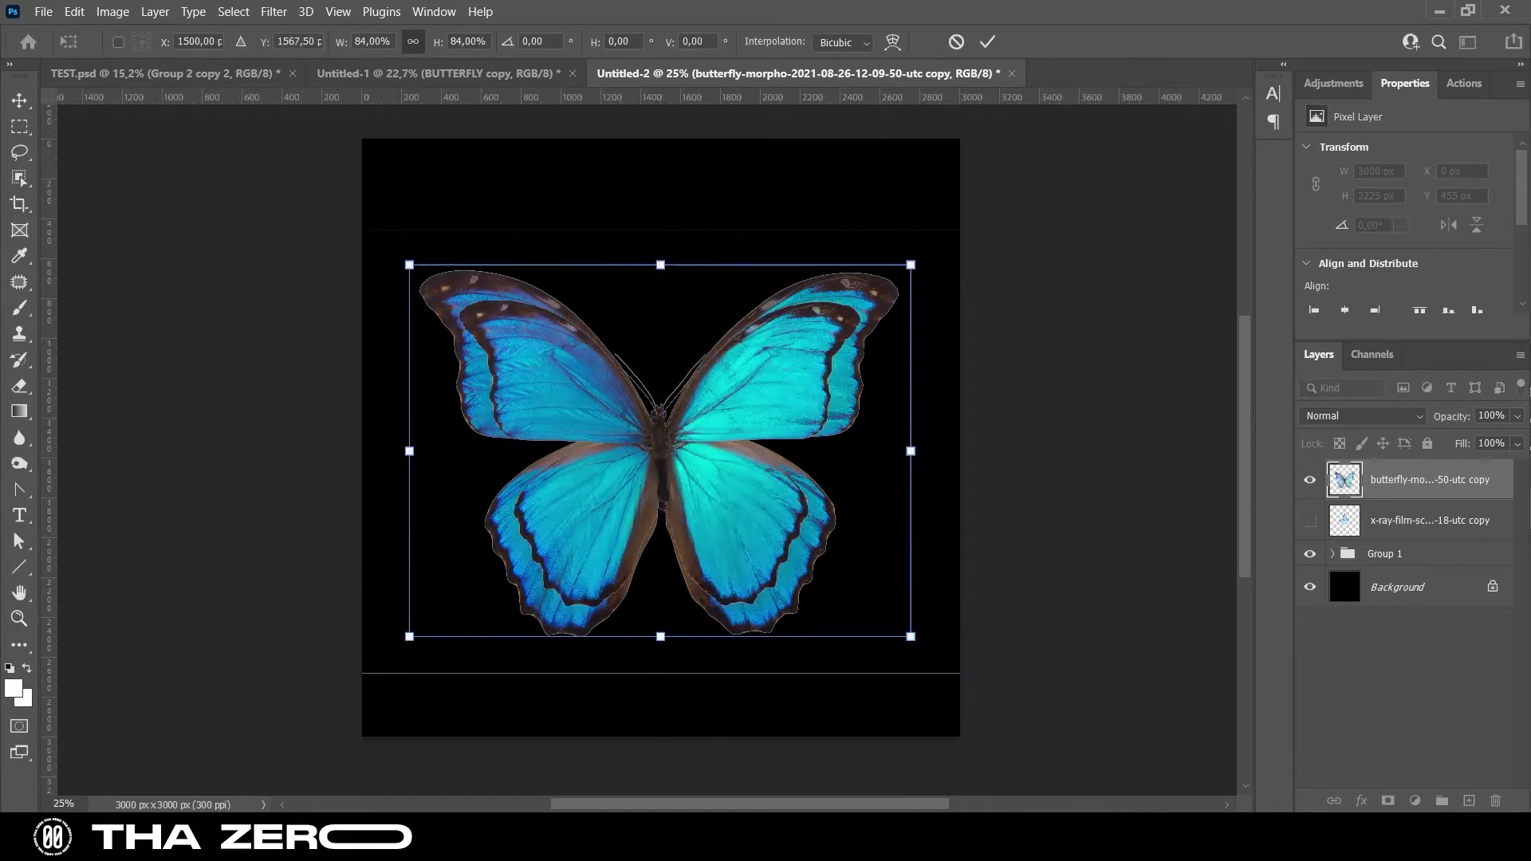
key("Return")
left_click(1309, 554)
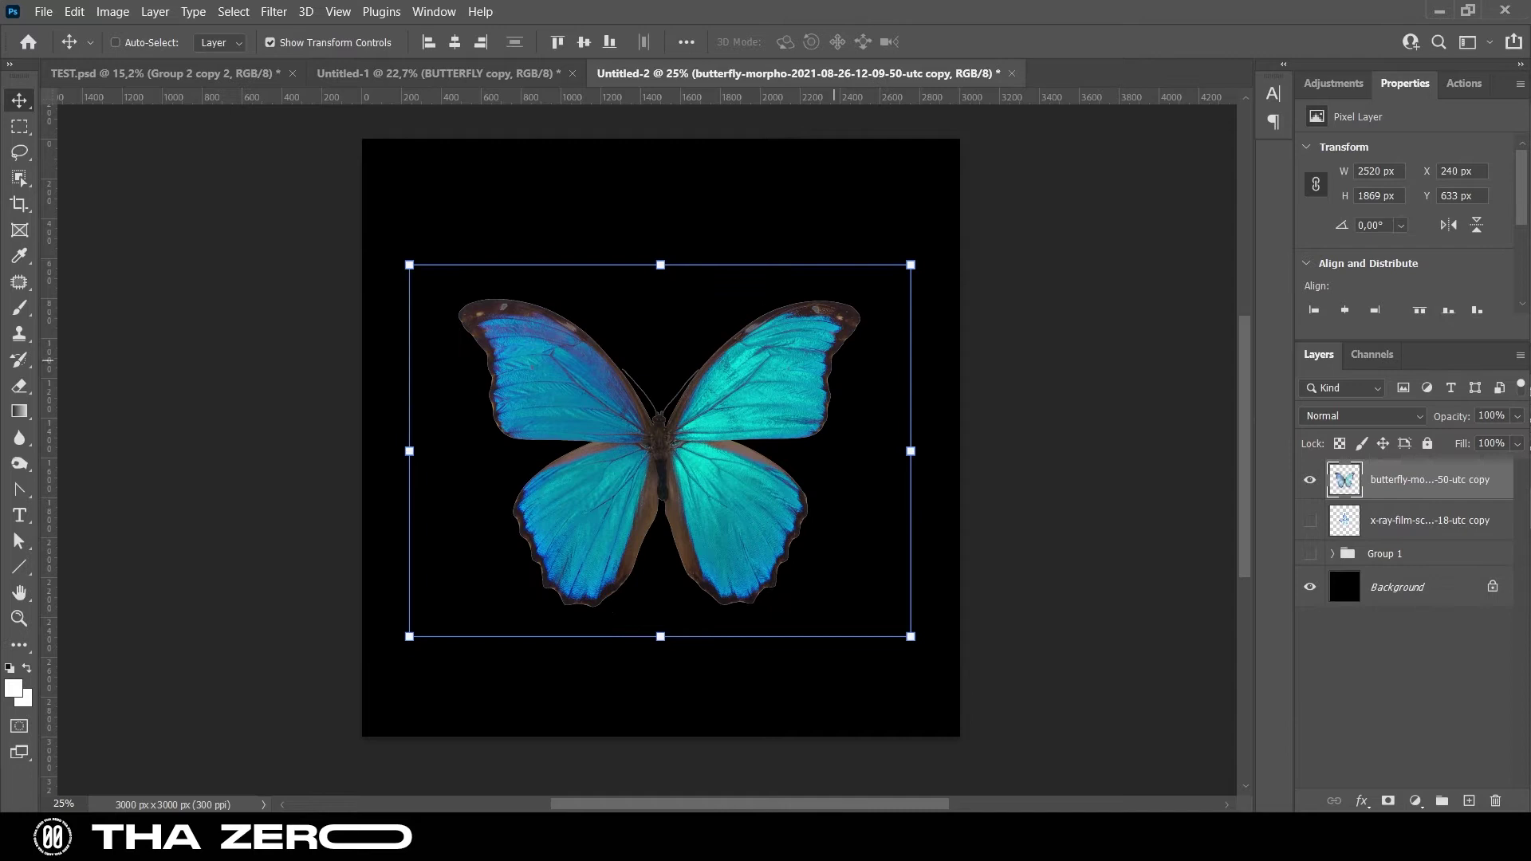
key("l")
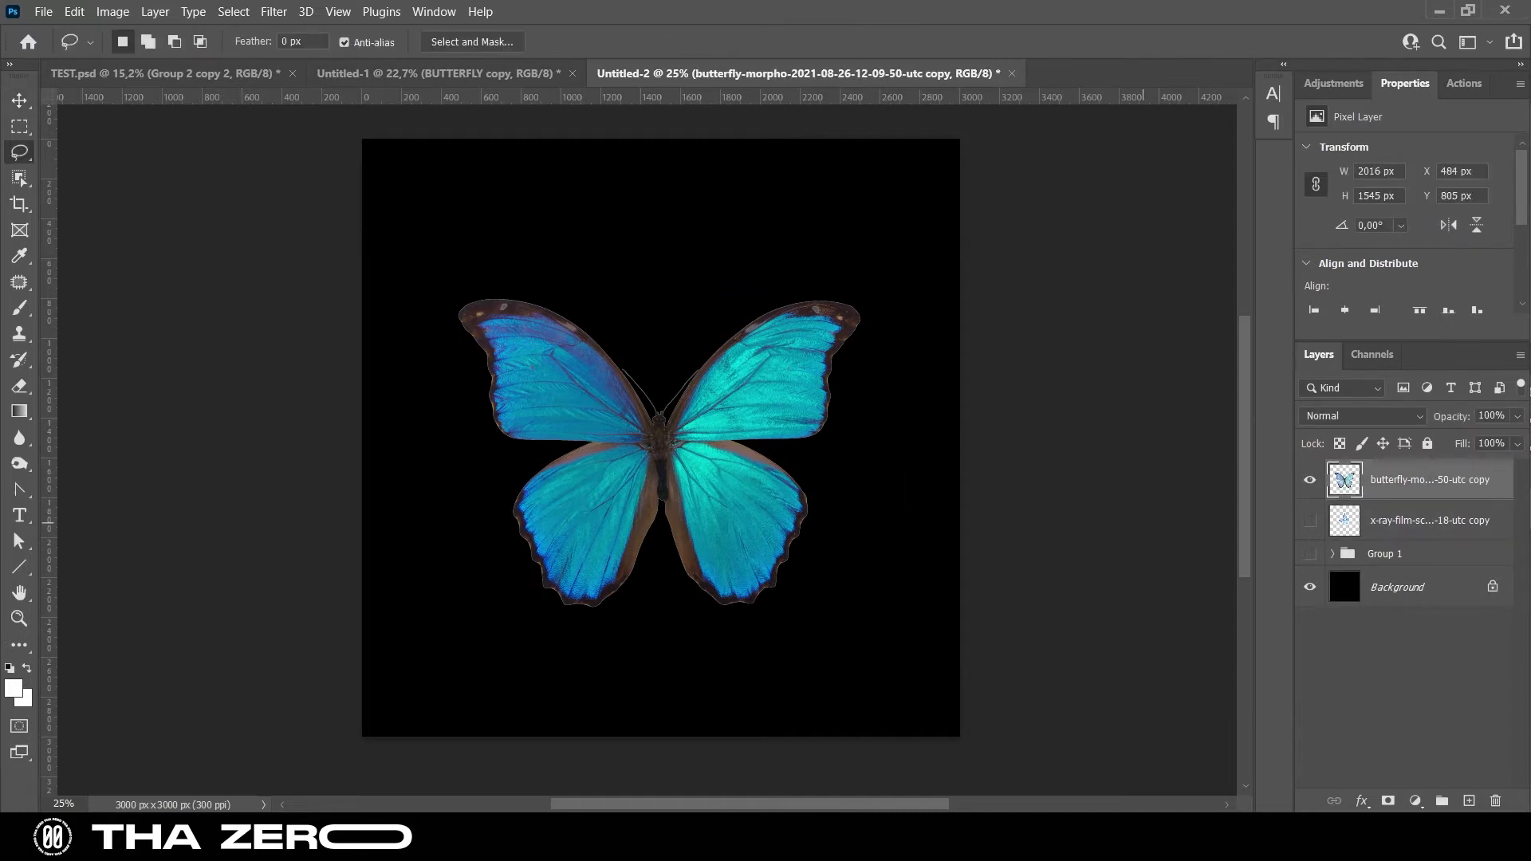
left_click(1310, 520)
Move the x-ray hand above the butterfly, rotated about 68.6° and scaled about 68.8% onto the upper right wing
left_click_drag(1428, 520, 1428, 475)
key("v")
mouse_move(754, 279)
left_mouse_down()
mouse_move(824, 441)
mouse_move(735, 435)
left_mouse_up()
left_click_drag(590, 454, 715, 385)
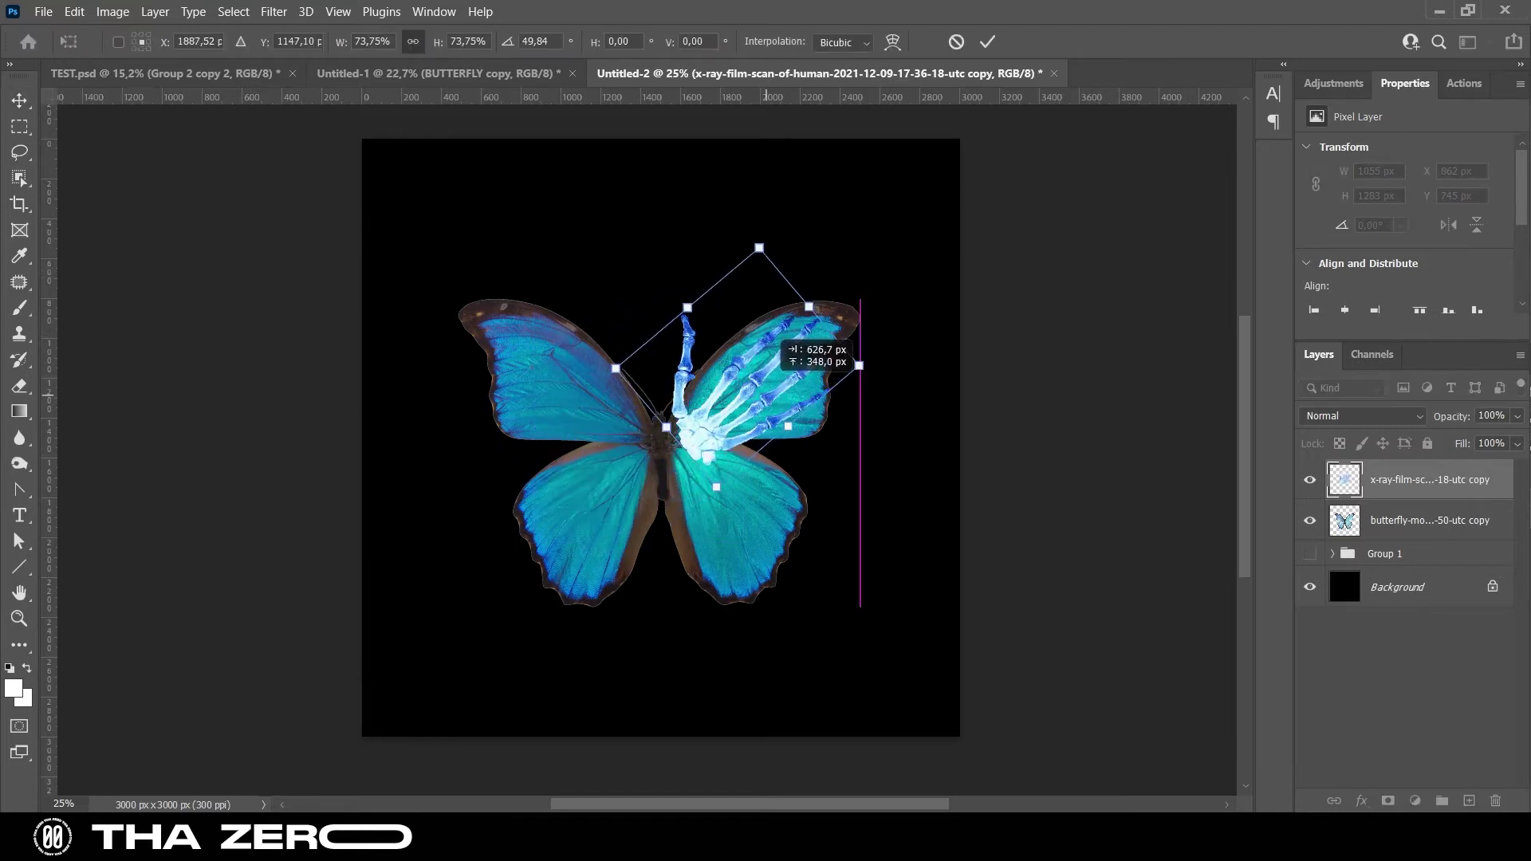
left_click_drag(854, 399, 837, 447)
left_click_drag(708, 339, 722, 344)
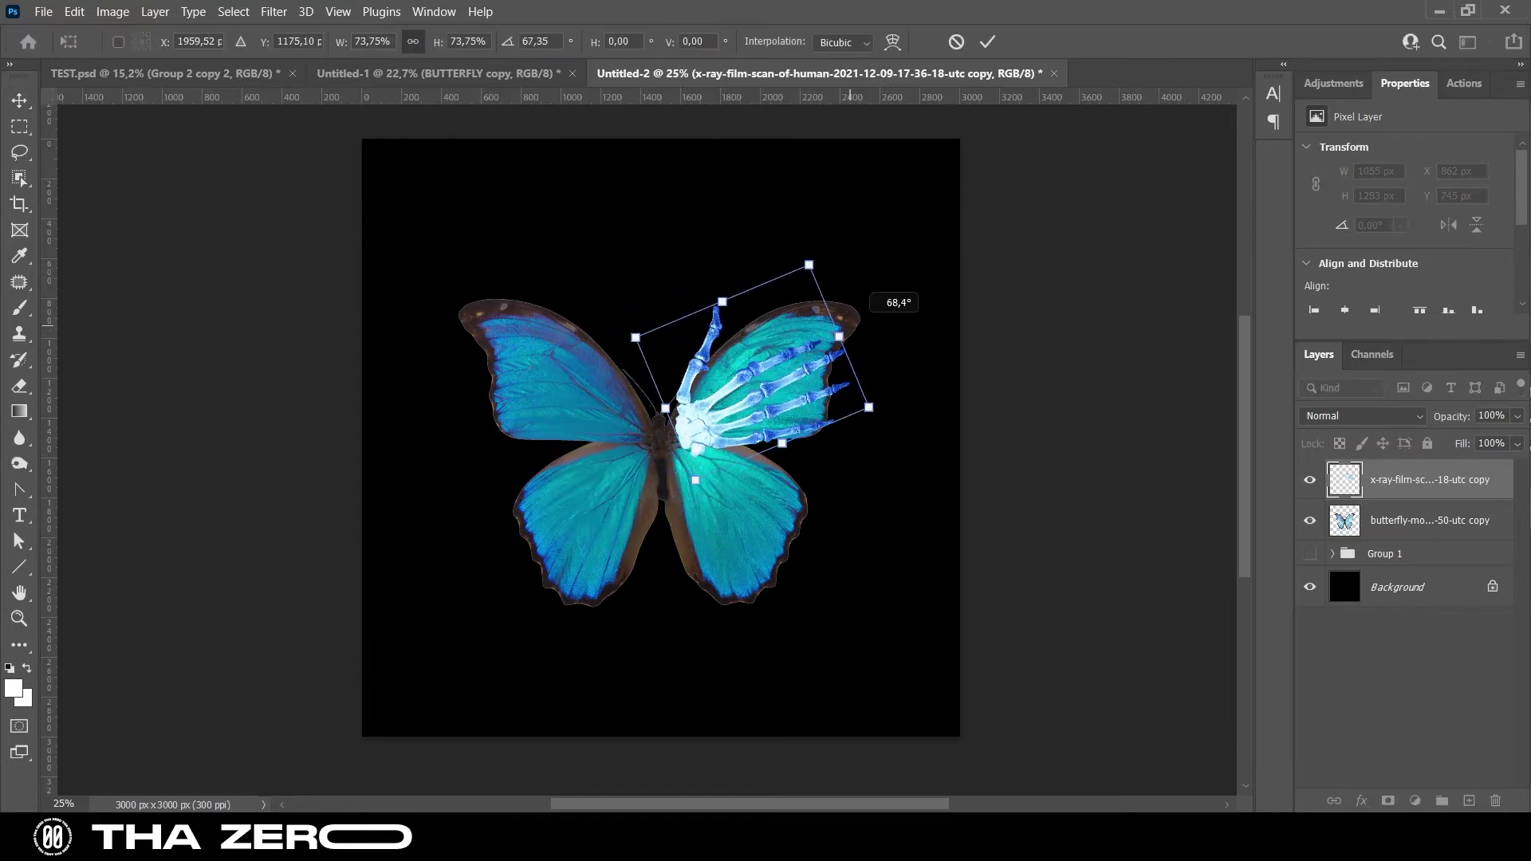
left_click_drag(809, 264, 800, 277)
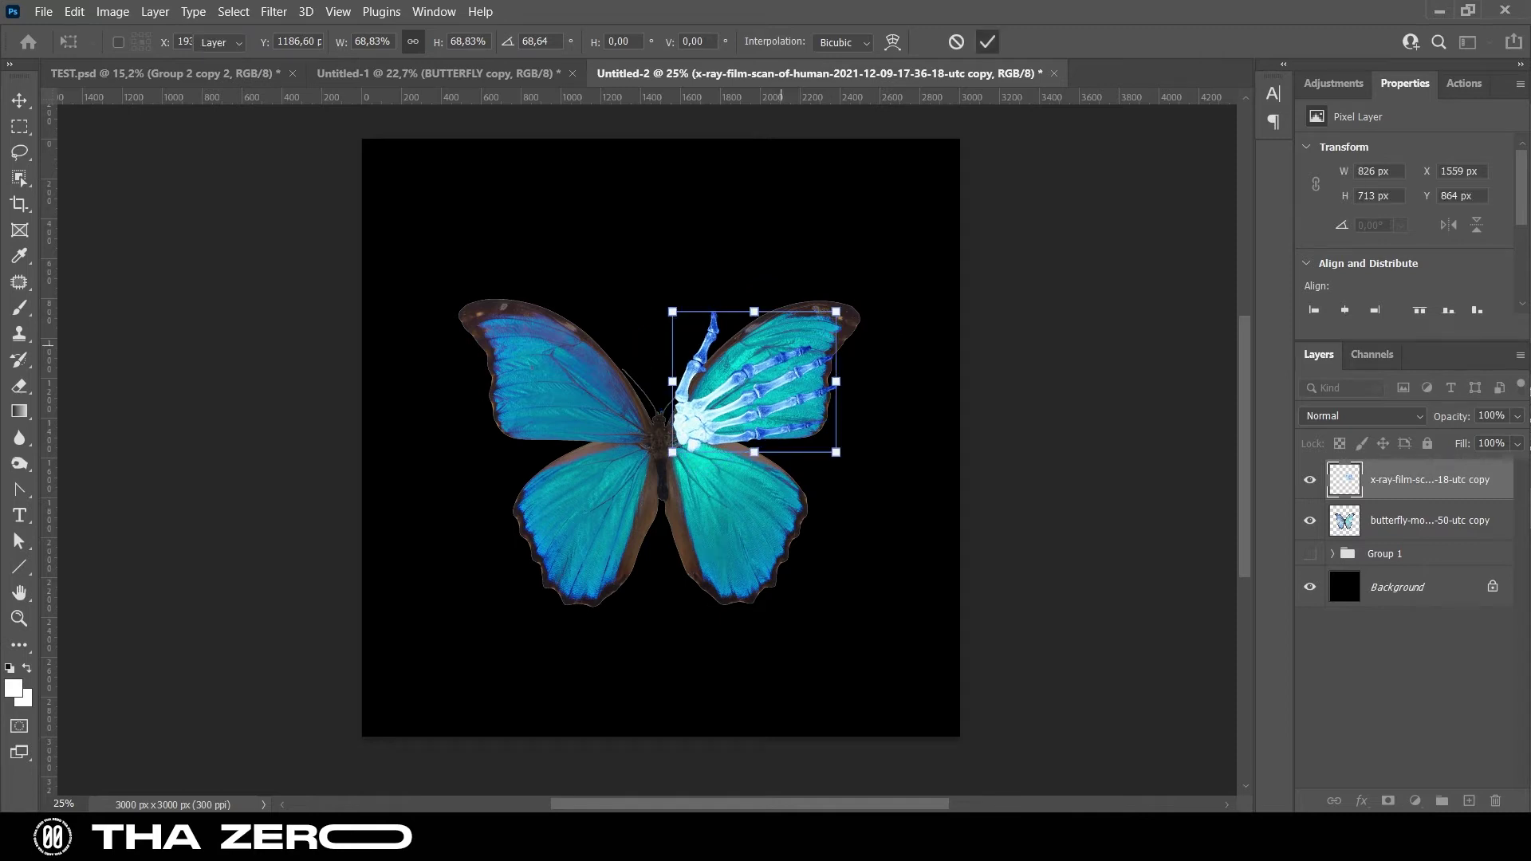
key("Return")
key("z")
left_click(721, 399)
Puppet-warp the x-ray hand, pinning the palm and bending the thumb down onto the wing
left_click(75, 11)
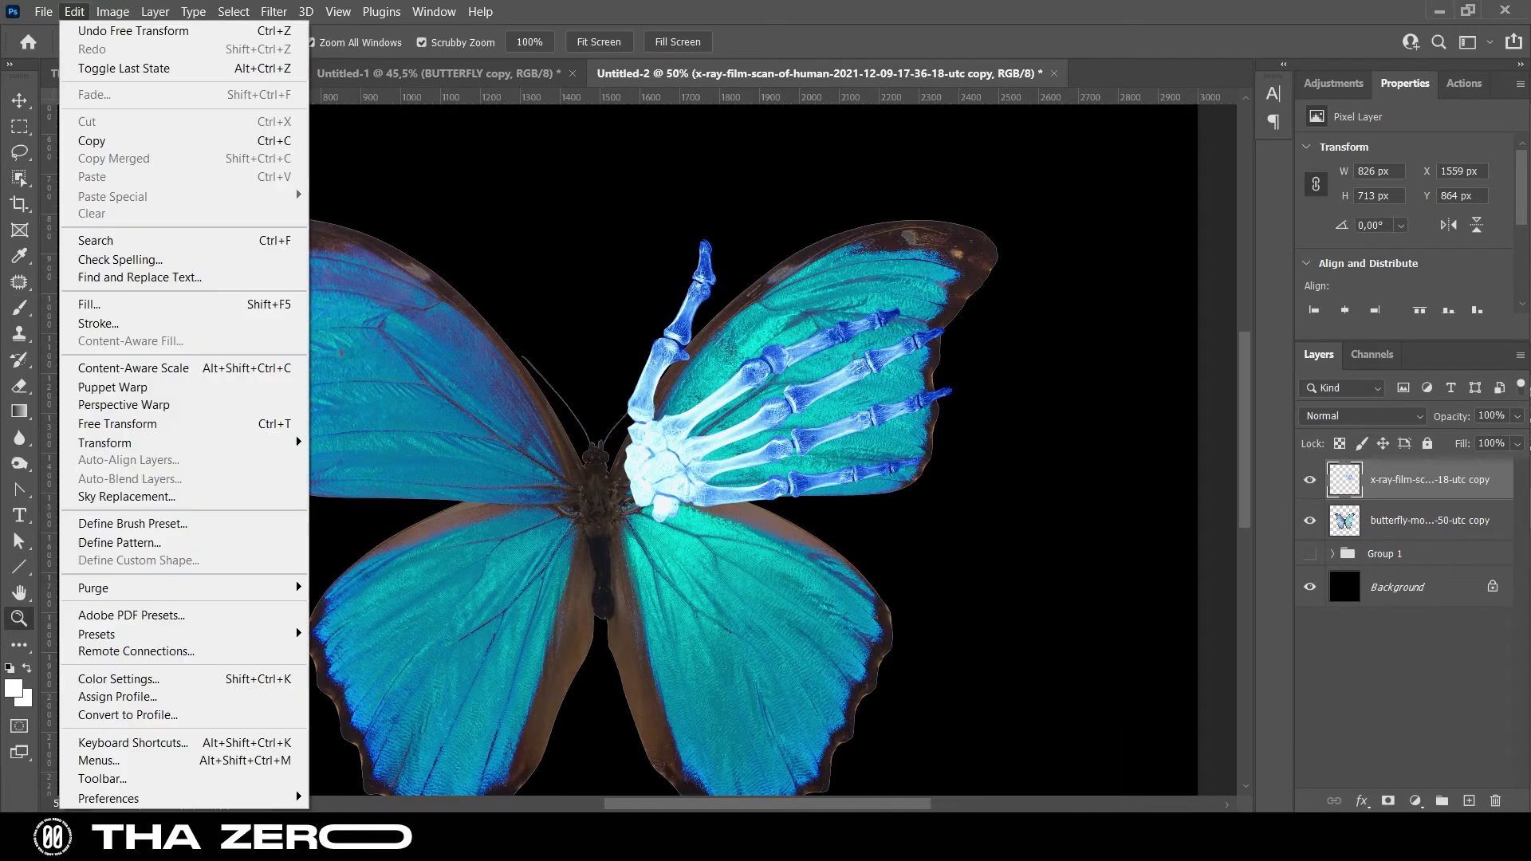
left_click(119, 387)
left_click(642, 438)
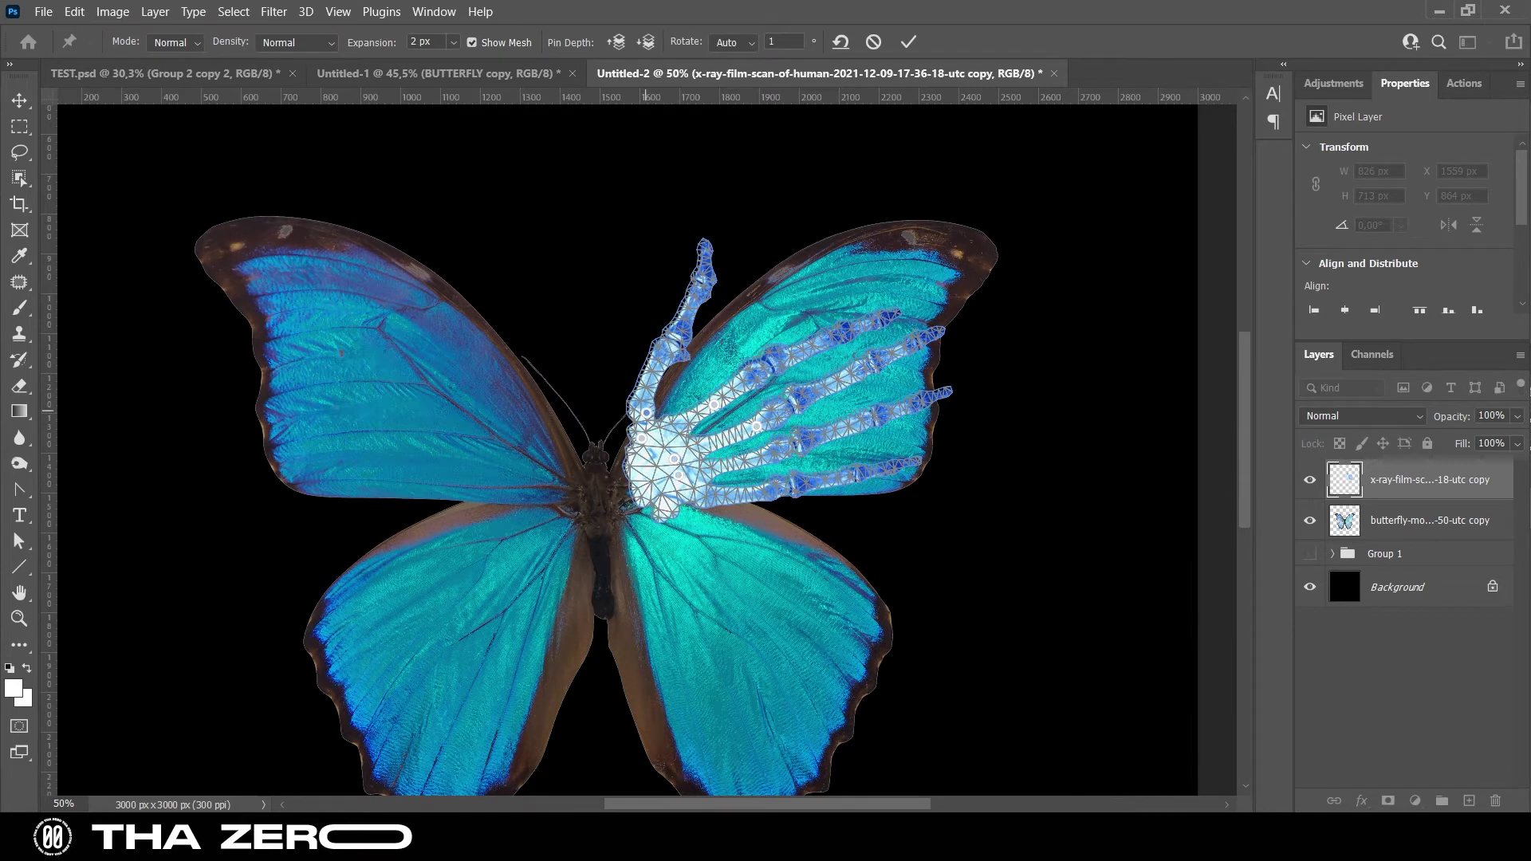
left_click_drag(641, 401, 652, 394)
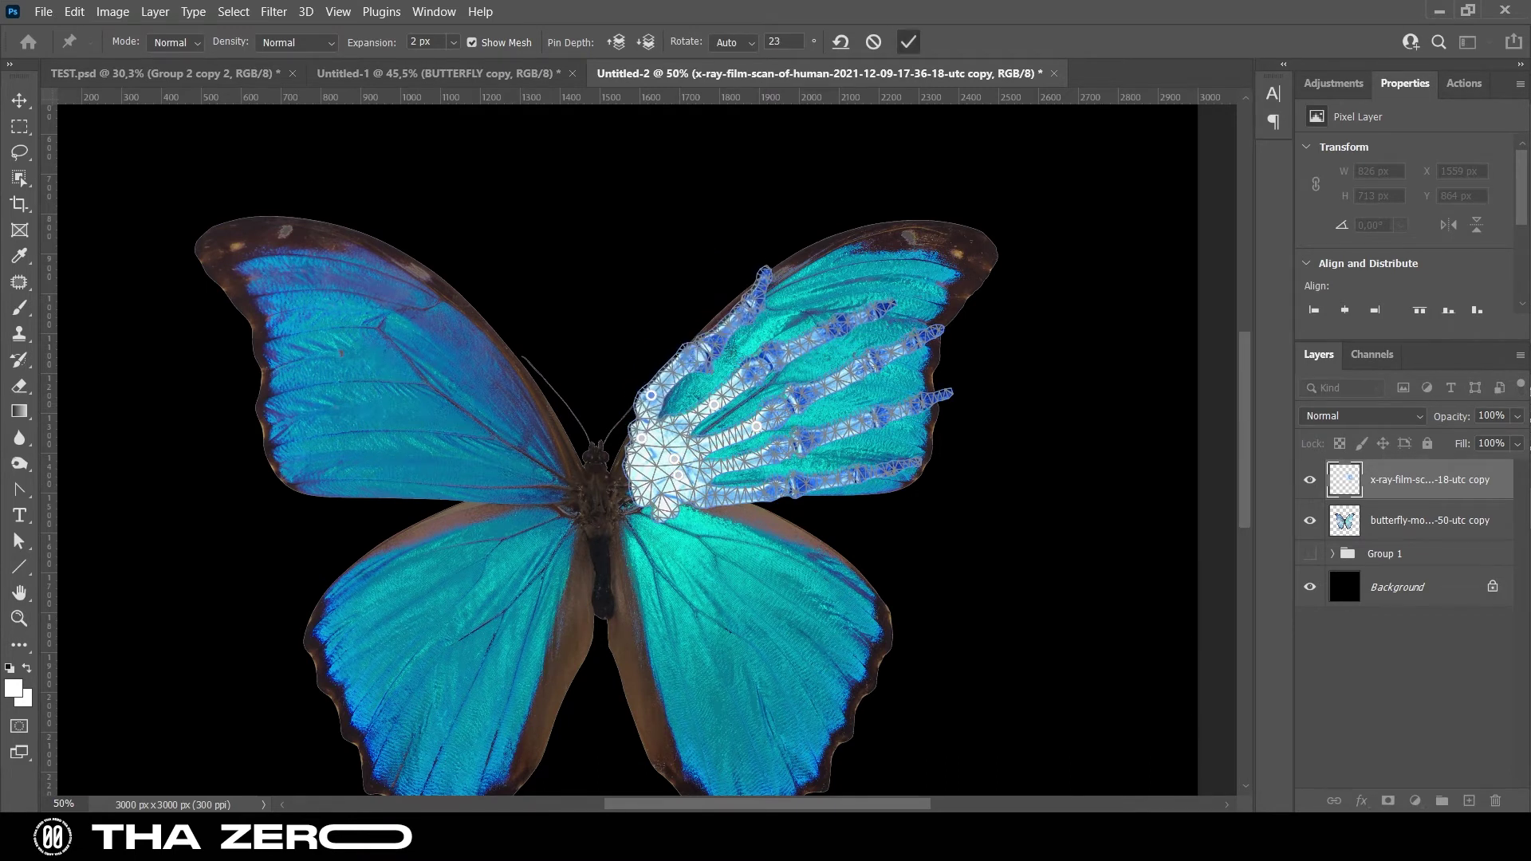
key("Return")
key("z")
key("ctrl+minus")
key("v")
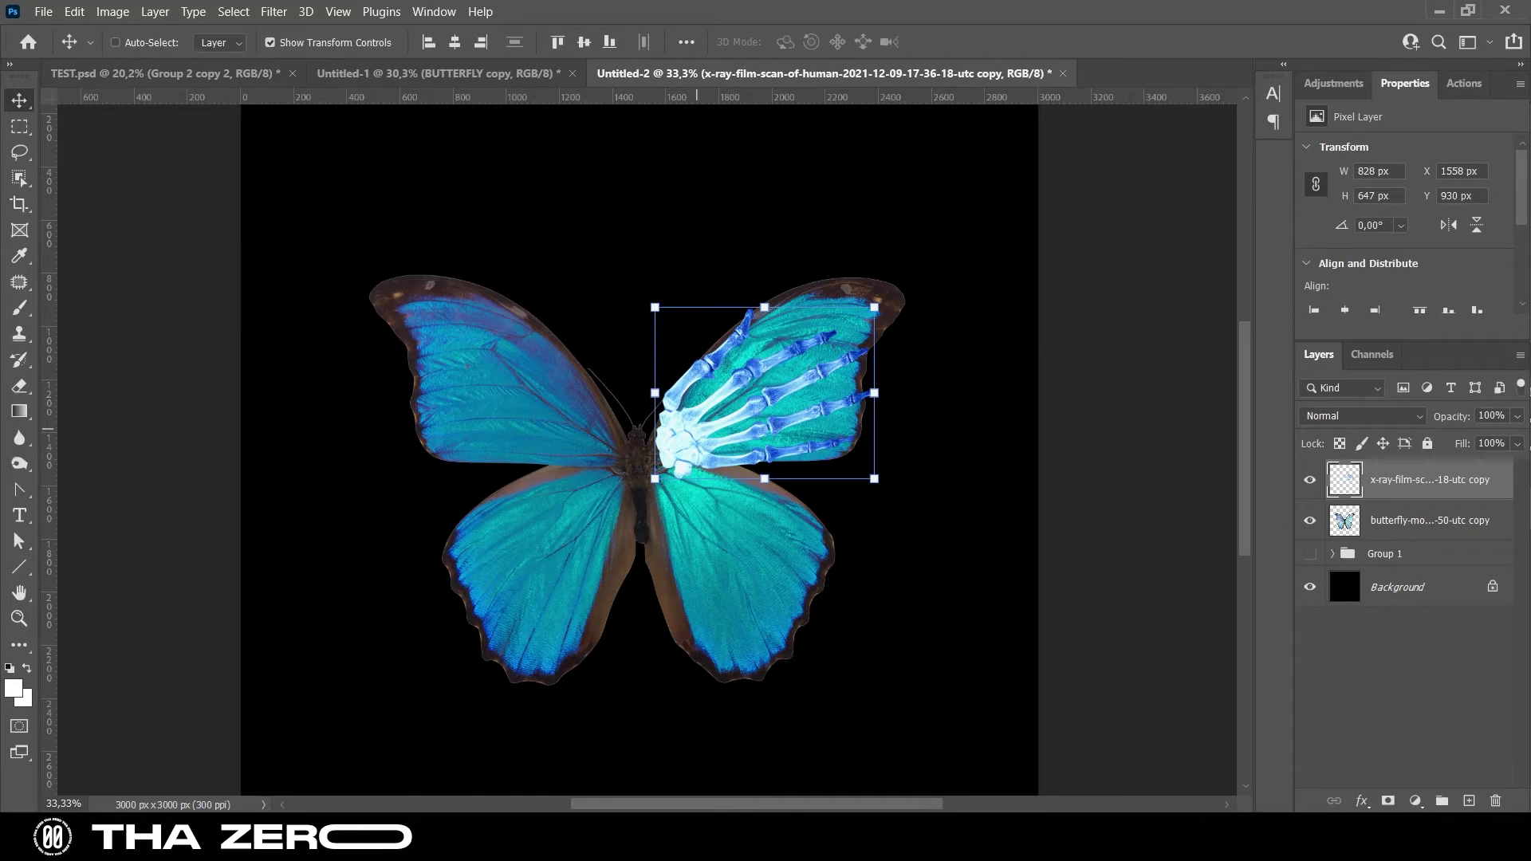
key("ctrl+j")
Flip the hand copy horizontally and place it on the upper left wing
key("ctrl+t")
right_click(826, 393)
left_click(854, 779)
mouse_move(831, 389)
left_mouse_down()
mouse_move(568, 389)
mouse_move(560, 571)
left_mouse_up()
key("Return")
Flip a hand copy vertically and fit it, narrowed and tilted, onto the lower left wing
key("ctrl+t")
right_click(512, 558)
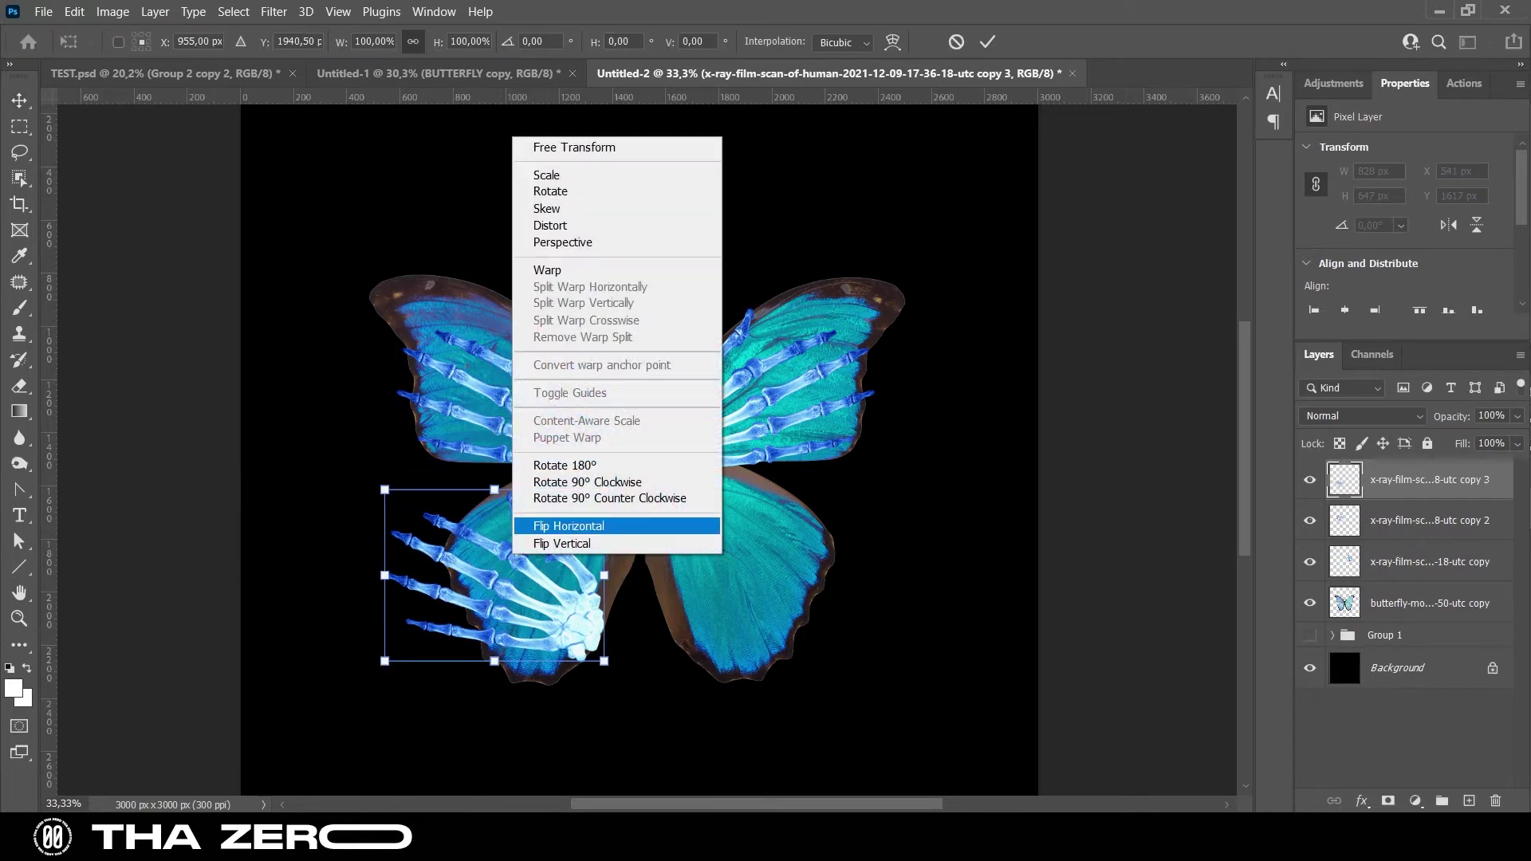
left_click(562, 543)
mouse_move(467, 435)
left_mouse_down()
mouse_move(662, 514)
mouse_move(606, 506)
mouse_move(630, 511)
left_mouse_up()
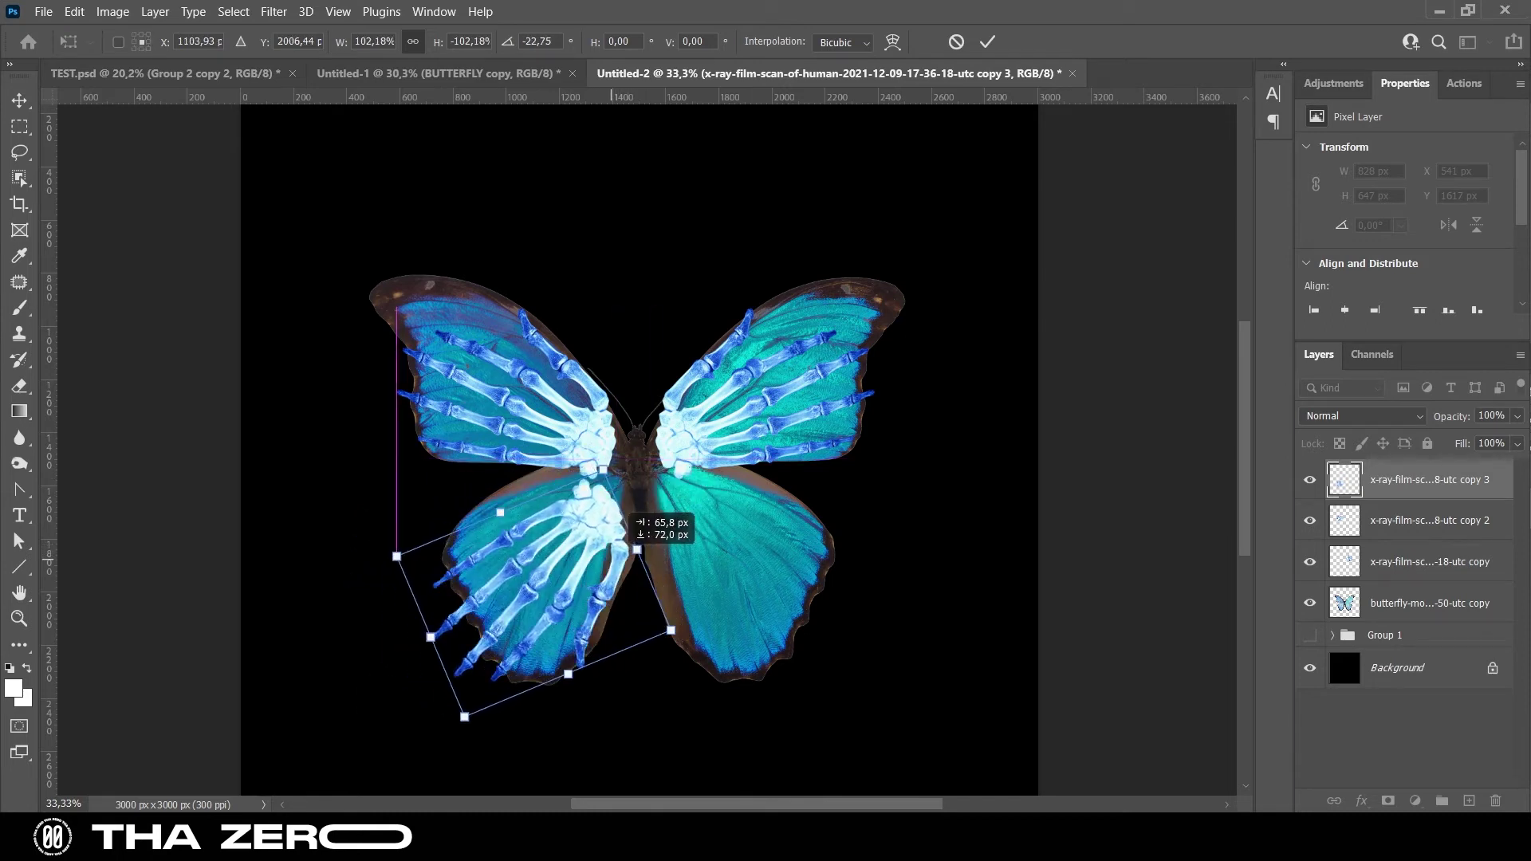
left_click_drag(431, 627, 442, 631)
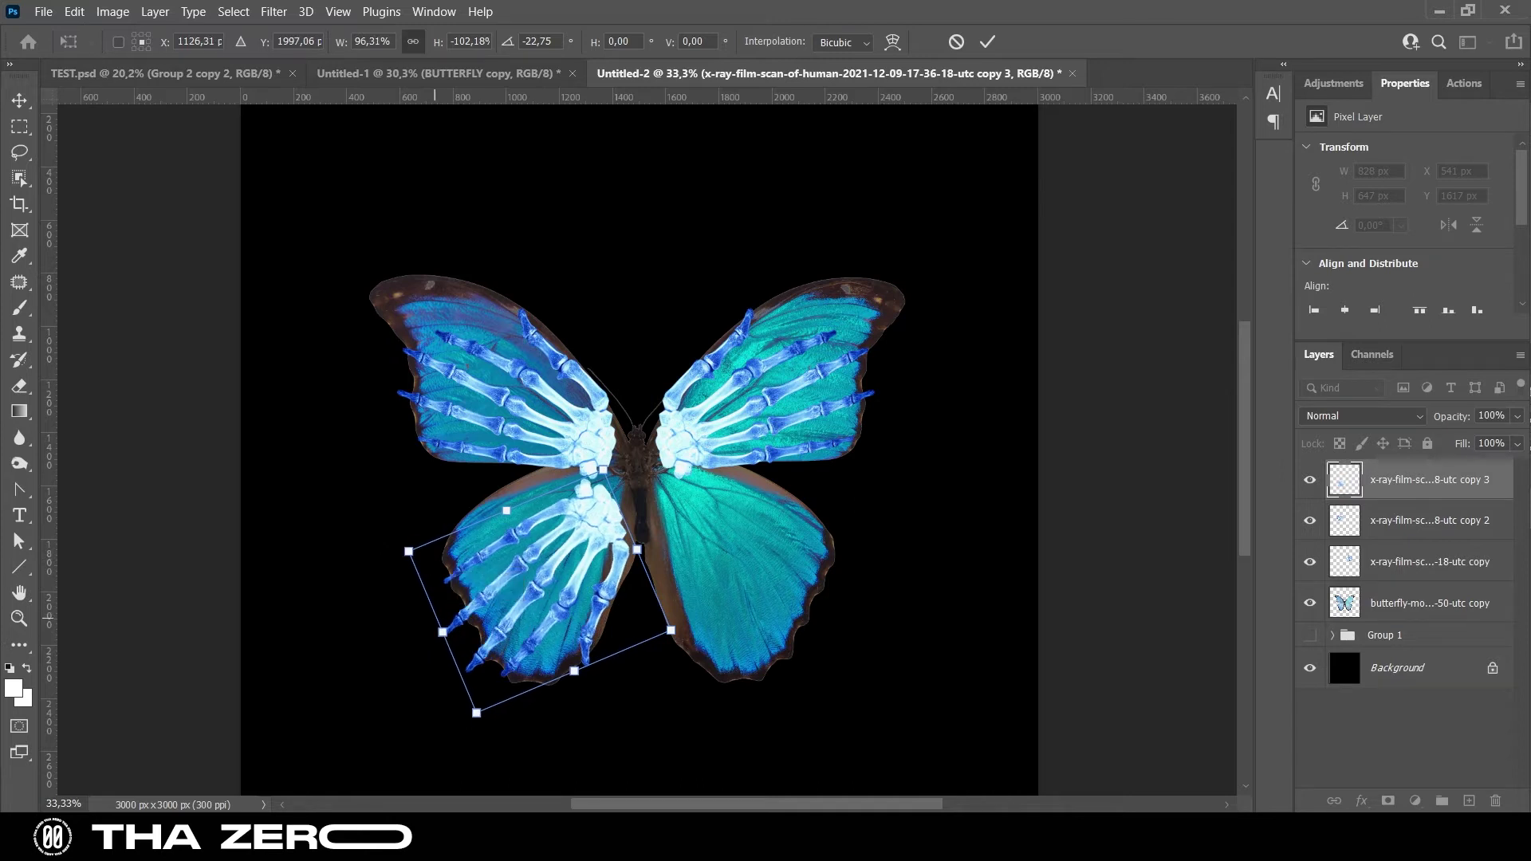
key("Return")
Mirror another hand copy and place it on the lower right wing
left_click_drag(558, 574, 715, 574)
key("ctrl+t")
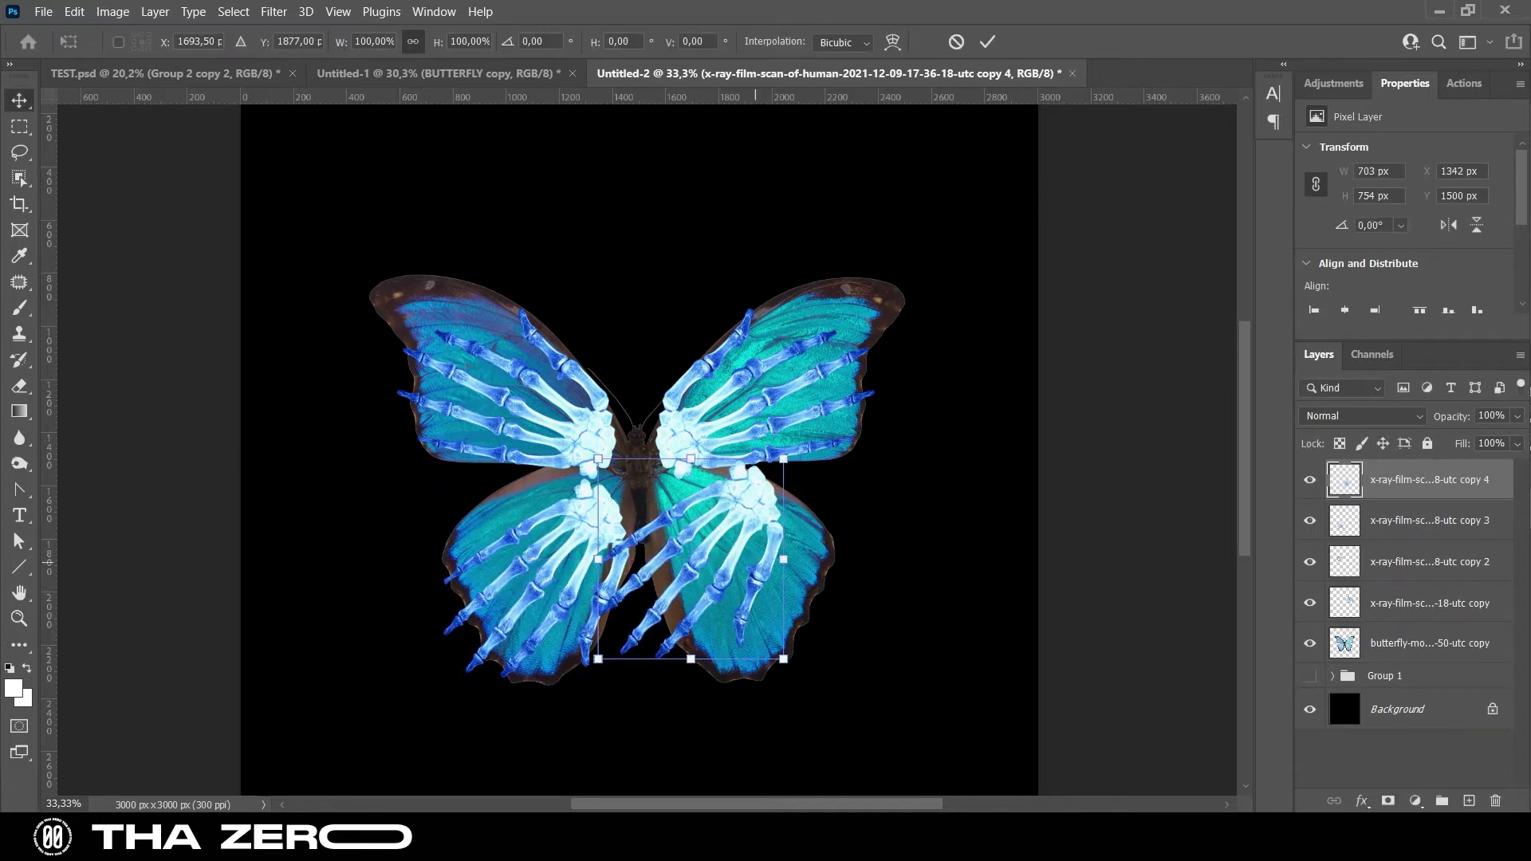
right_click(753, 542)
left_click(805, 535)
left_click_drag(688, 496, 742, 516)
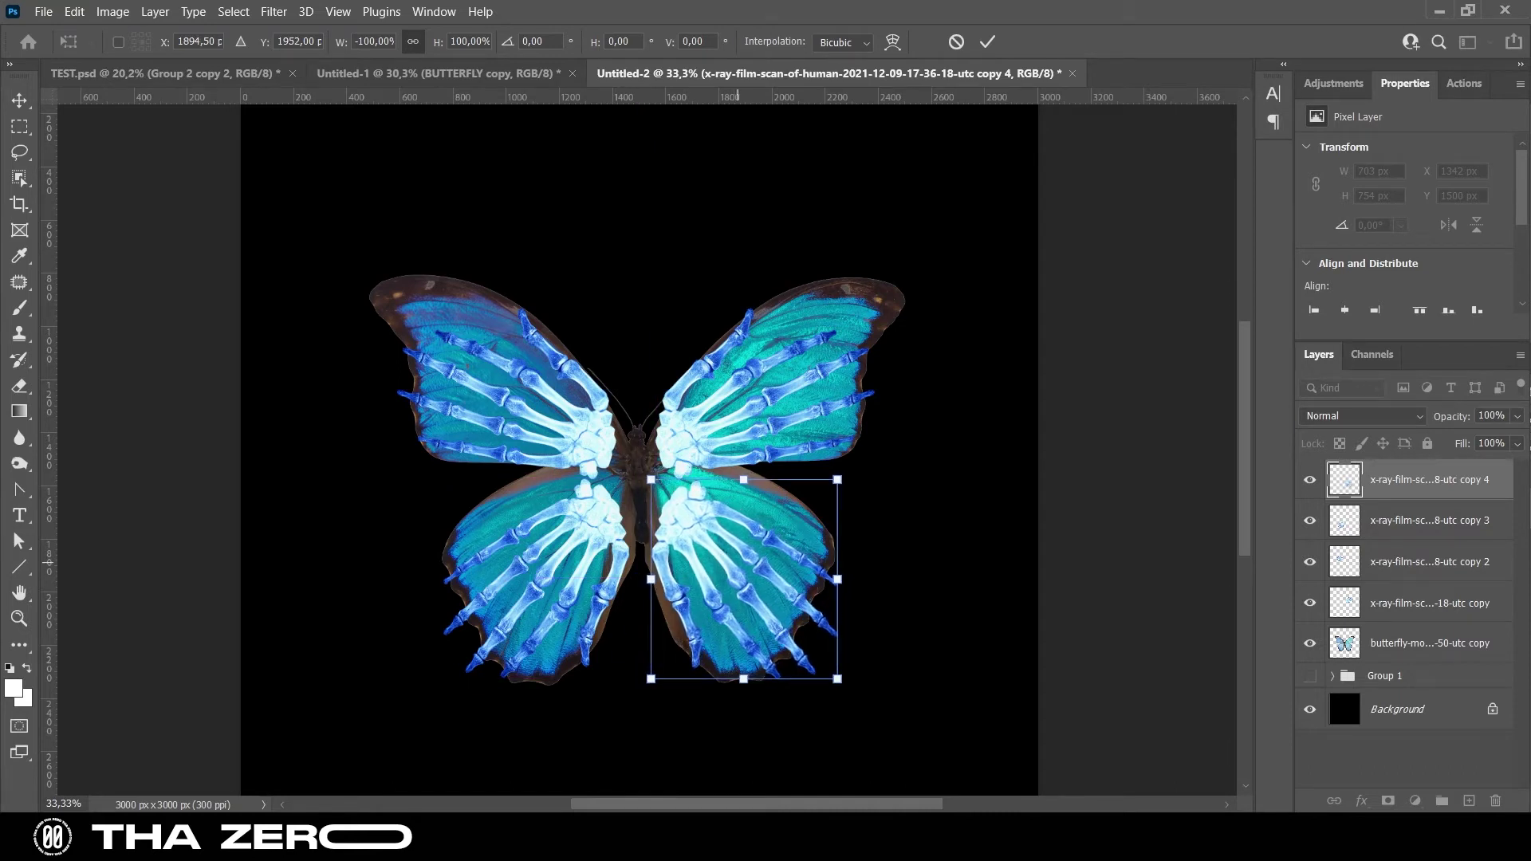
key("Return")
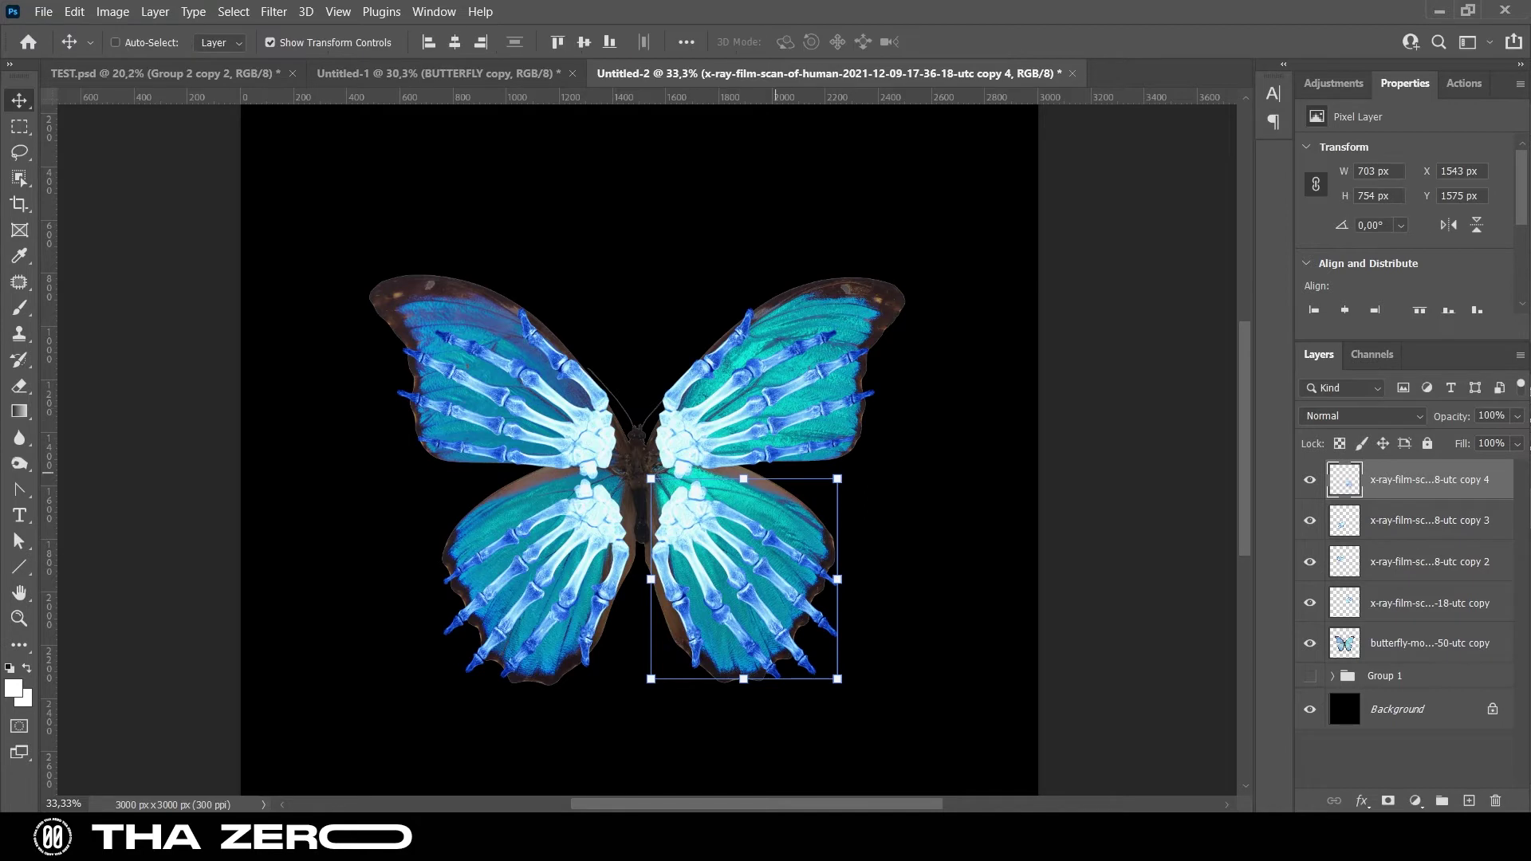
Select the upper left hand layer and undo the left-wing hands
left_click(1427, 561)
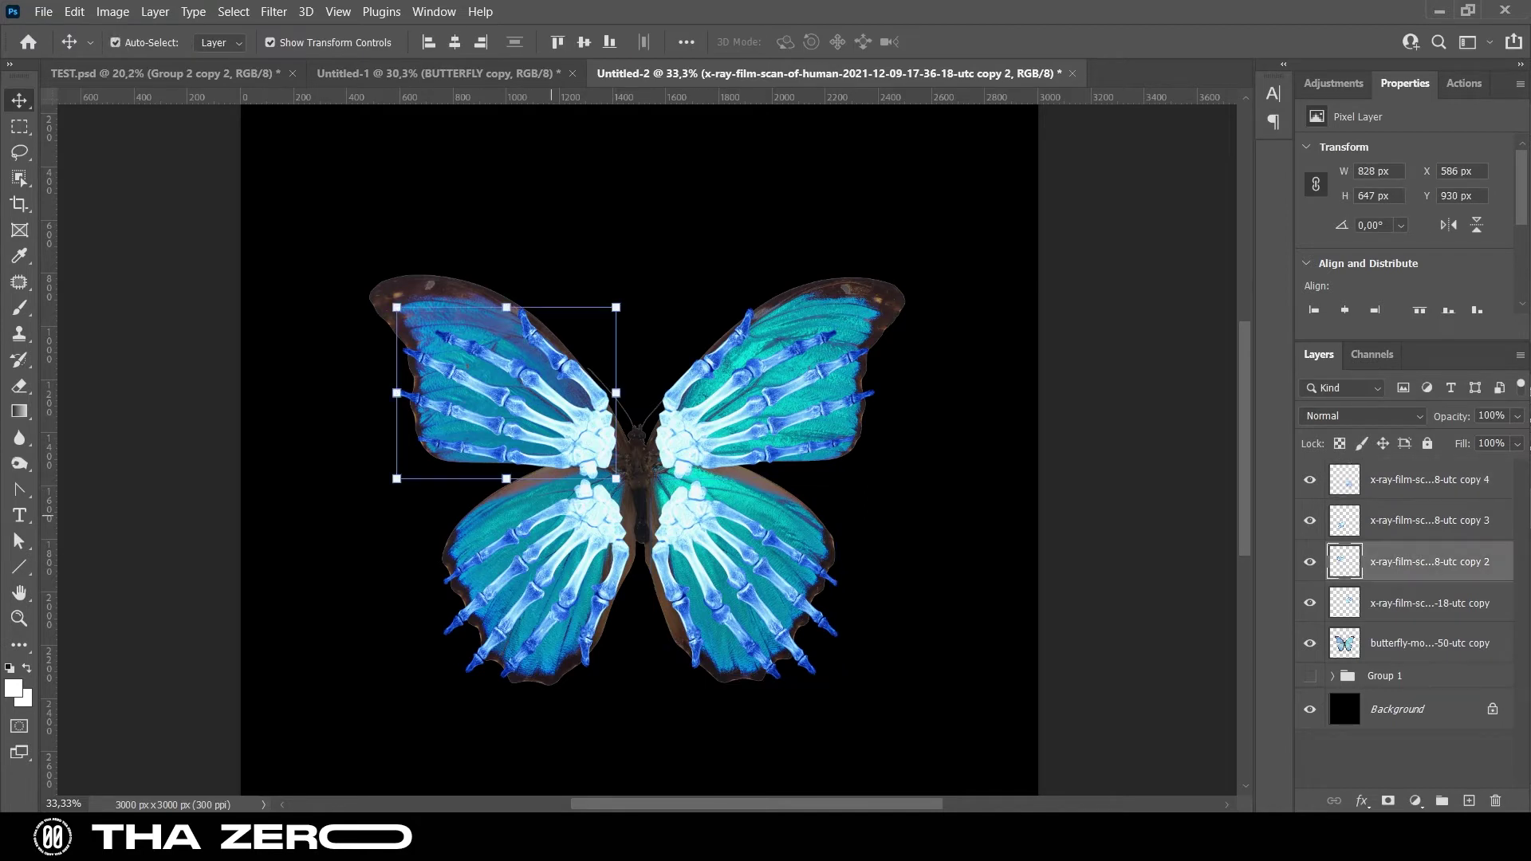
left_click(1428, 643, "ctrl")
left_click(1428, 561, "ctrl")
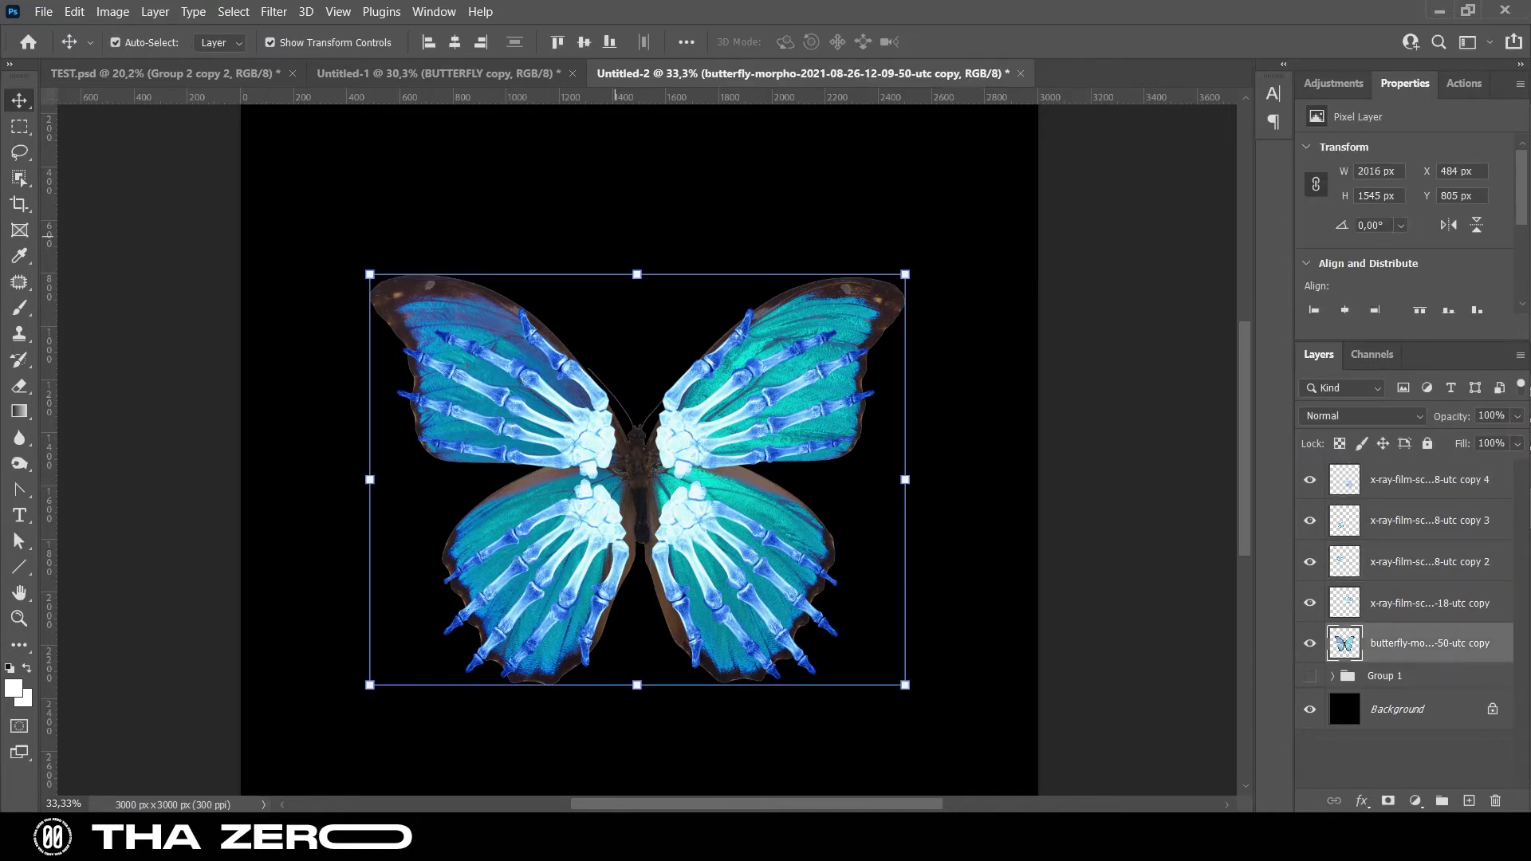
left_click(1427, 561)
key("ctrl+z")
key("ctrl+z")
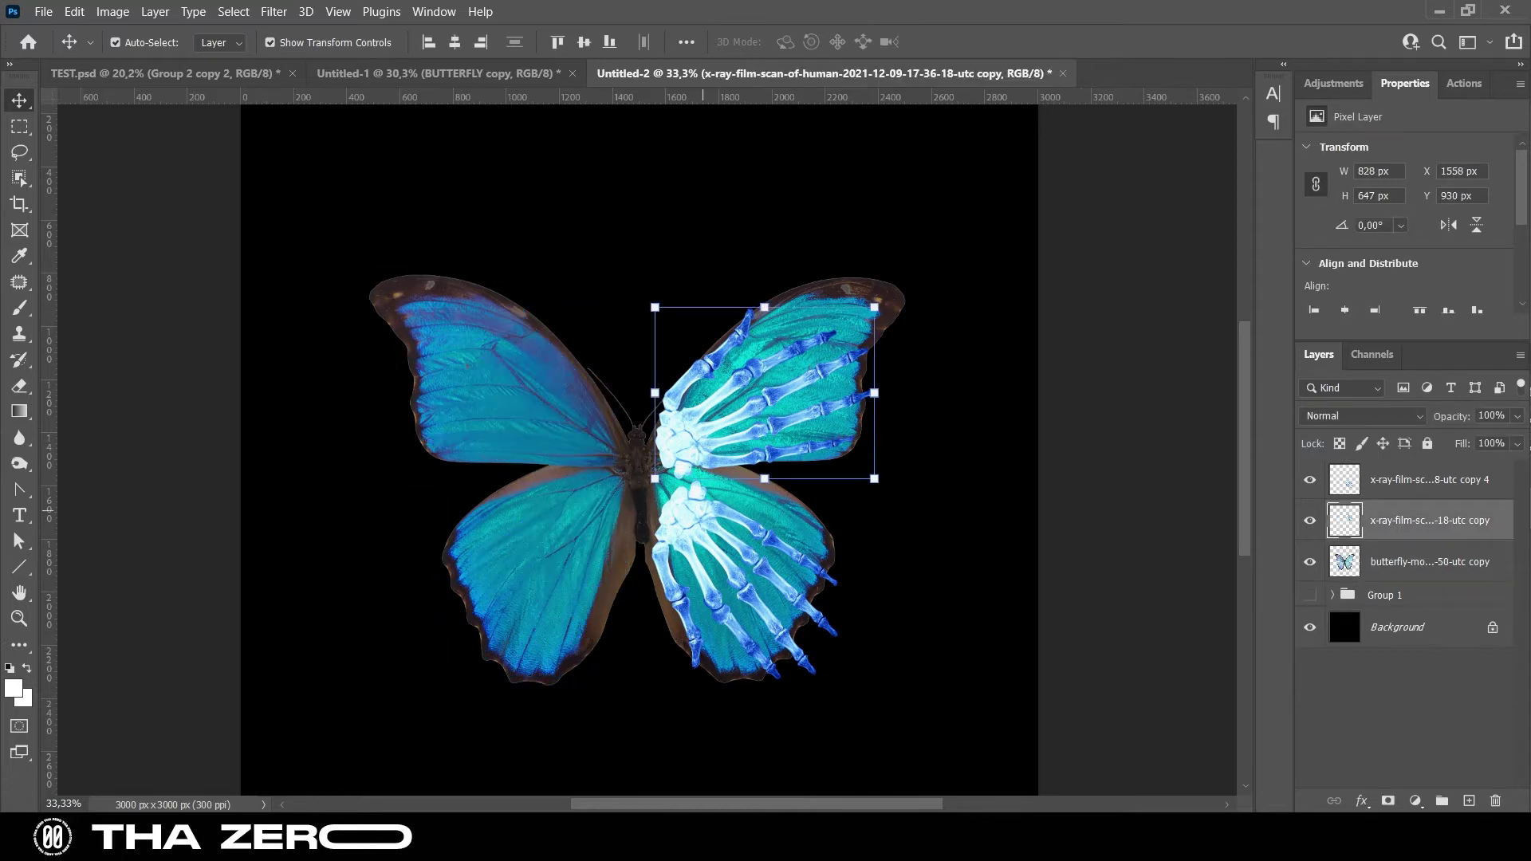
key("ctrl+z")
key("ctrl+z")
Mirror the duplicated right-wing hands onto the two left wings
key("ctrl+t")
right_click(766, 503)
left_click(862, 472)
mouse_move(865, 421)
left_mouse_down()
mouse_move(597, 421)
mouse_move(618, 418)
left_mouse_up()
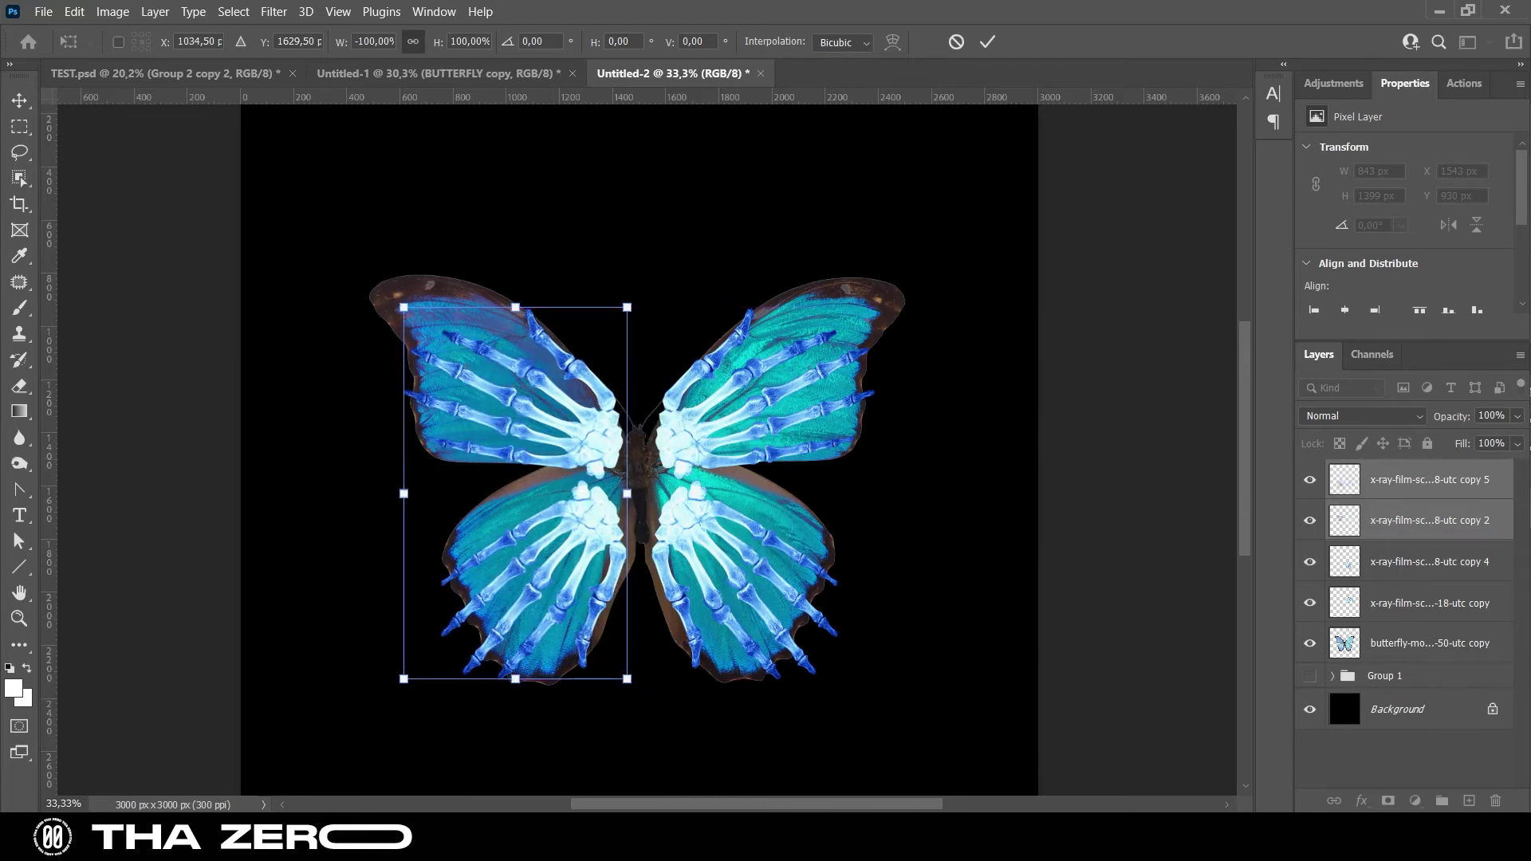
key("Return")
key("z")
left_click(619, 416, "alt")
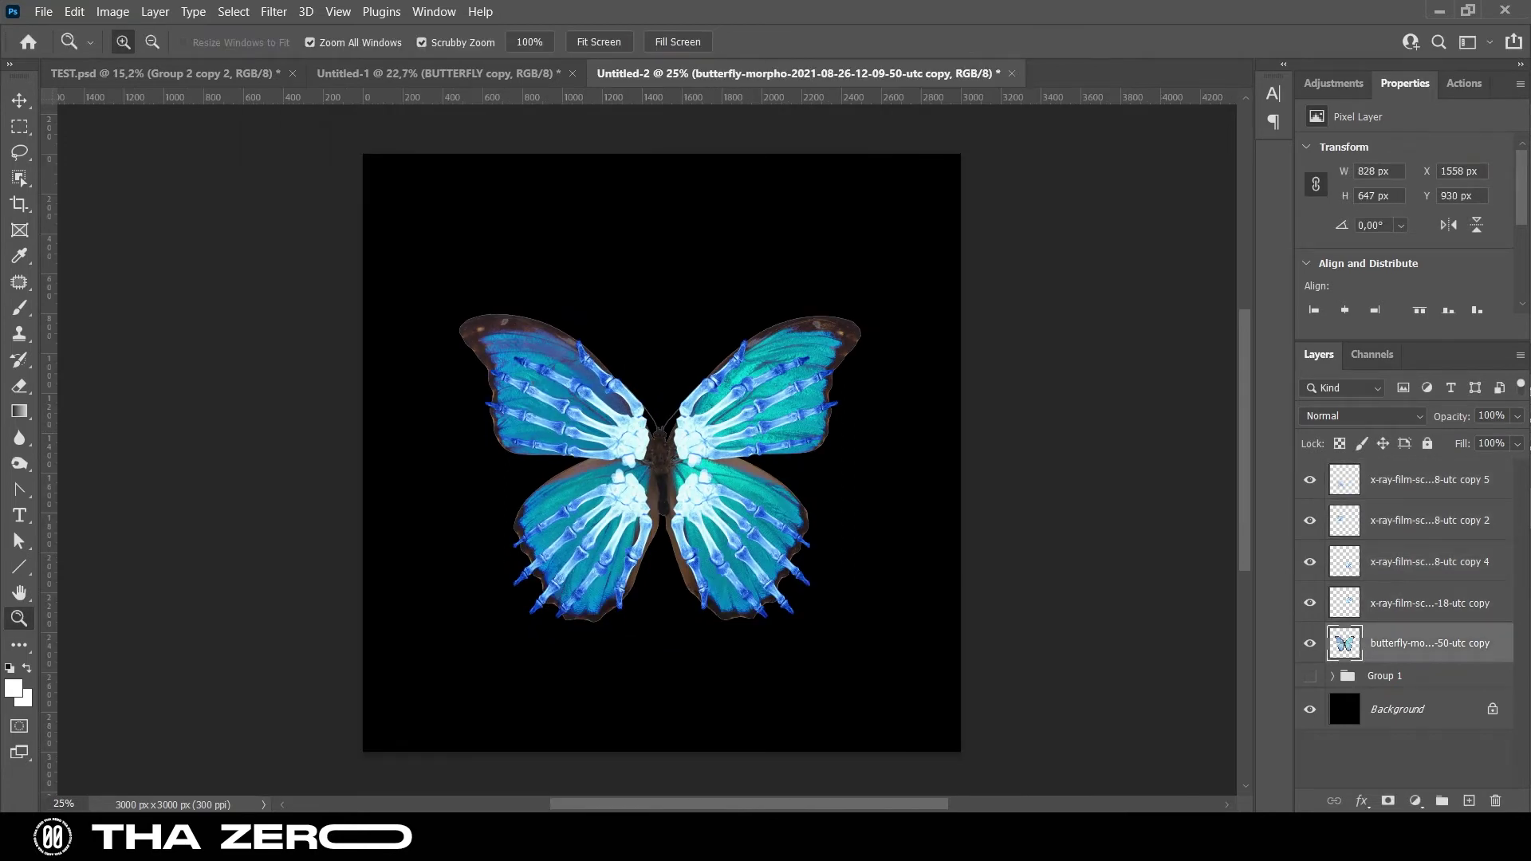
Group the X-ray hand layers into Group 3 and delete the original butterfly's layer mask
key("ctrl+g")
key("ctrl+g")
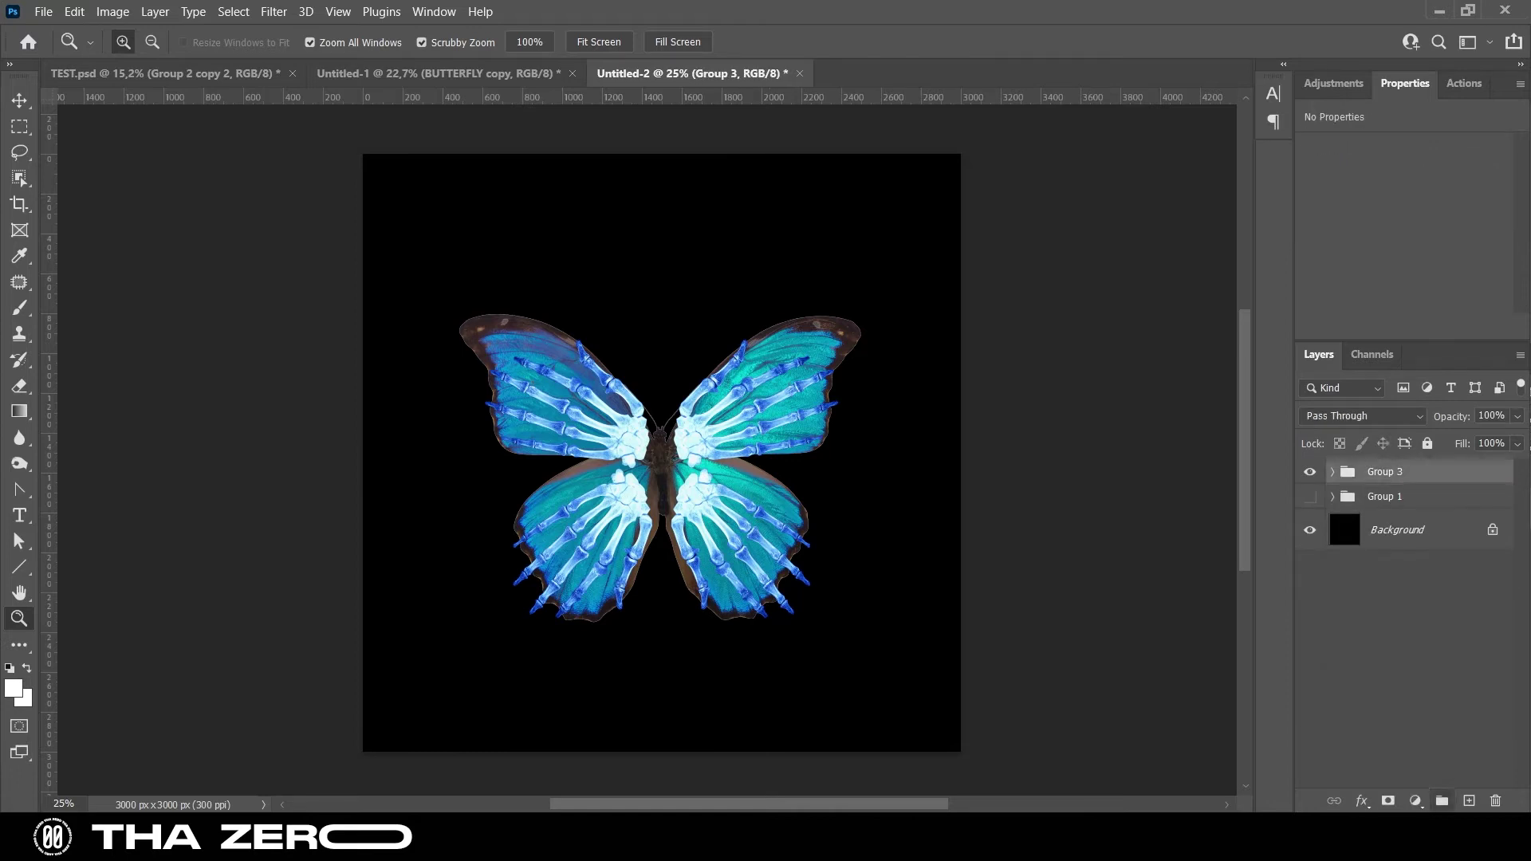
left_click(1332, 472)
left_click(1361, 530, "ctrl")
left_click(1332, 562)
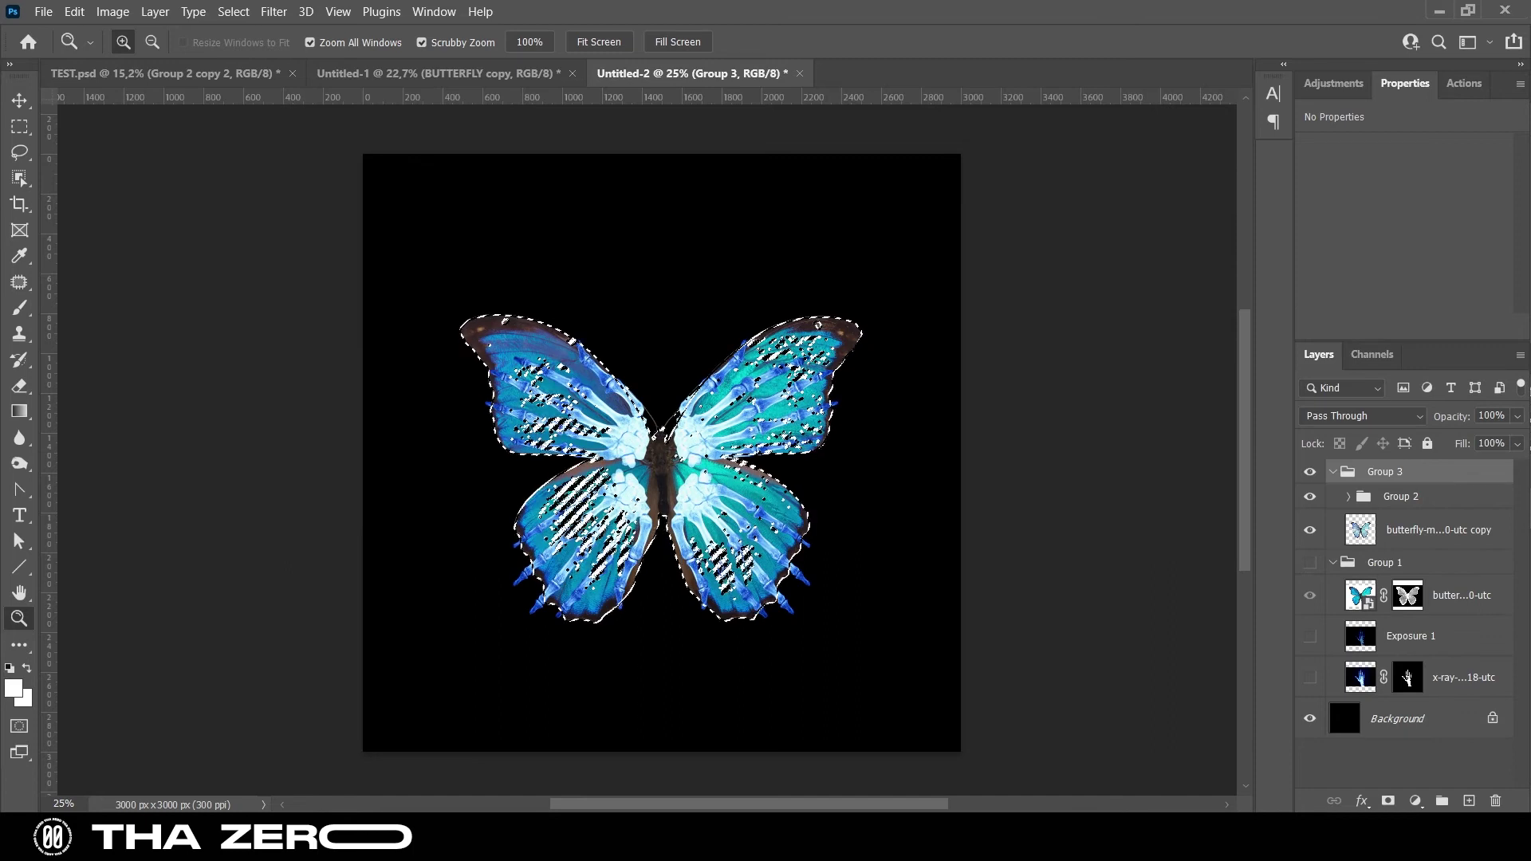
key("ctrl+d")
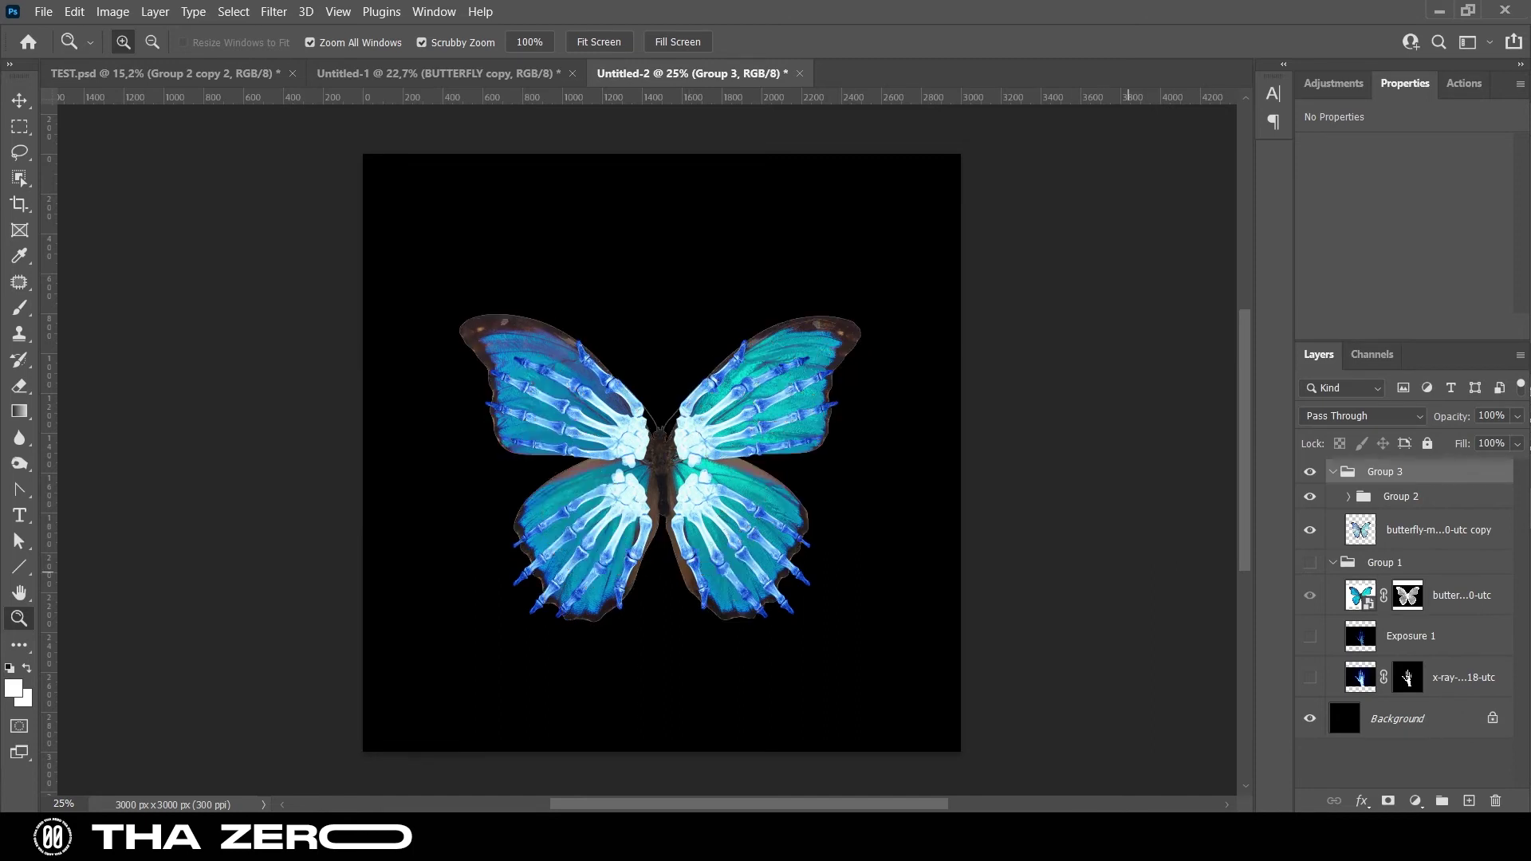
left_click(1361, 530)
left_click(1408, 595)
right_click(1408, 595)
left_click(1388, 632)
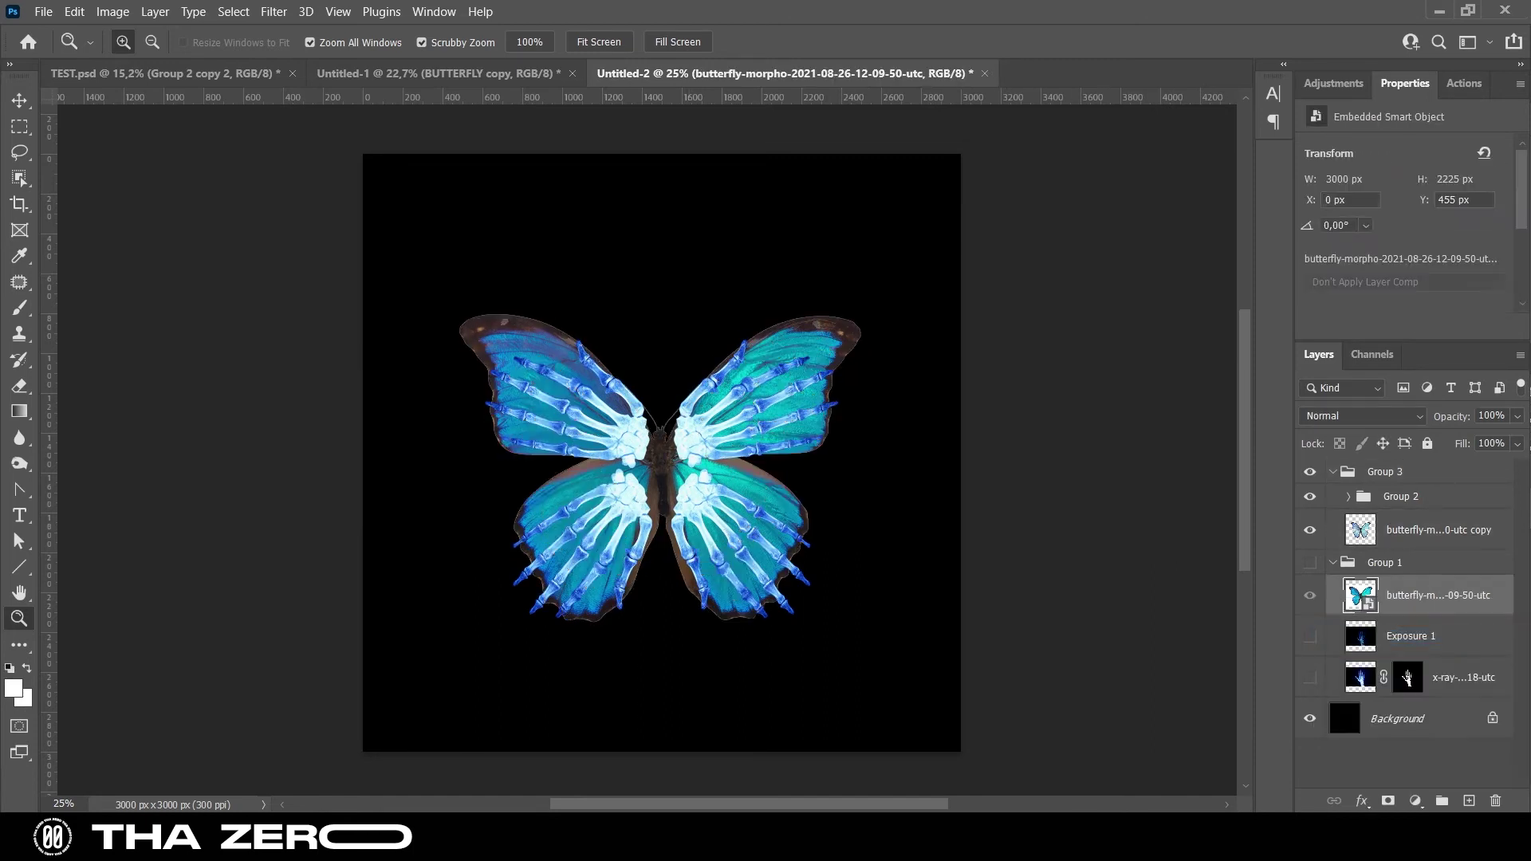
Select Subject on the Group 1 butterfly and add a black Solid Color fill above it
left_click(1310, 562)
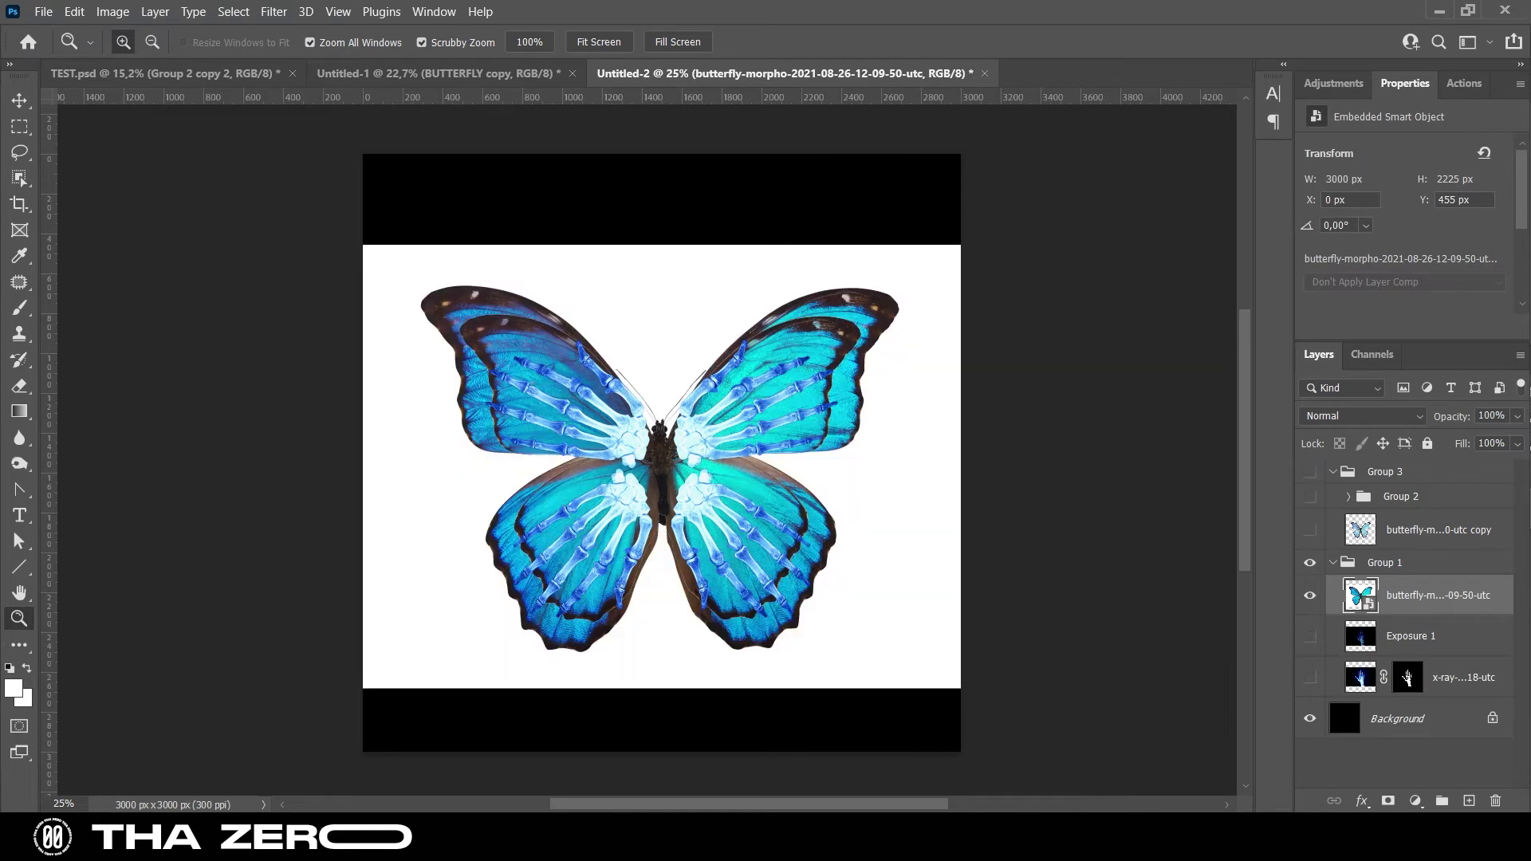
key("w")
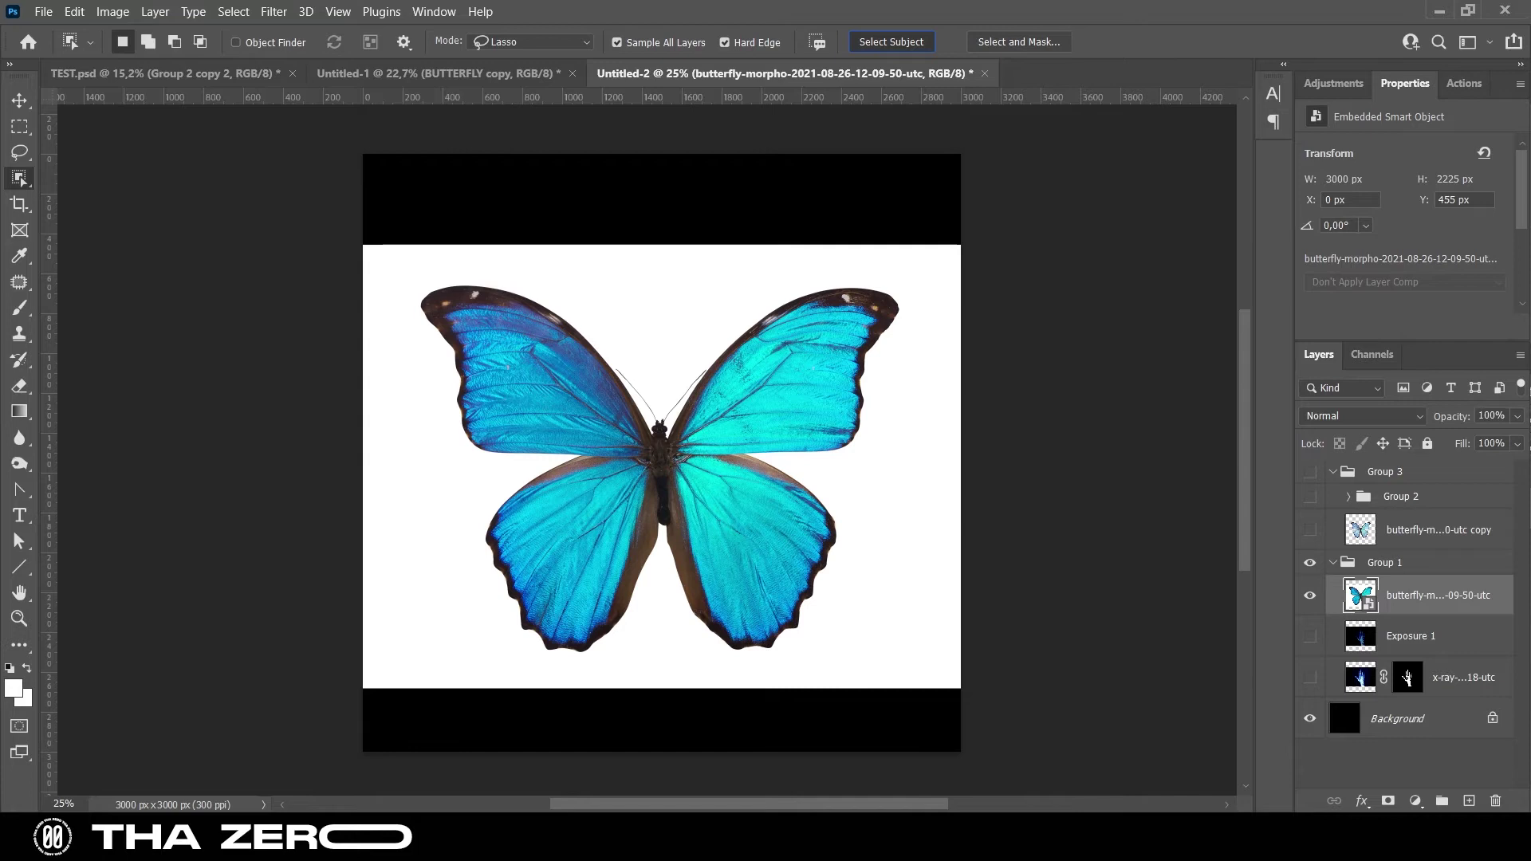
left_click(891, 42)
left_click(1416, 800)
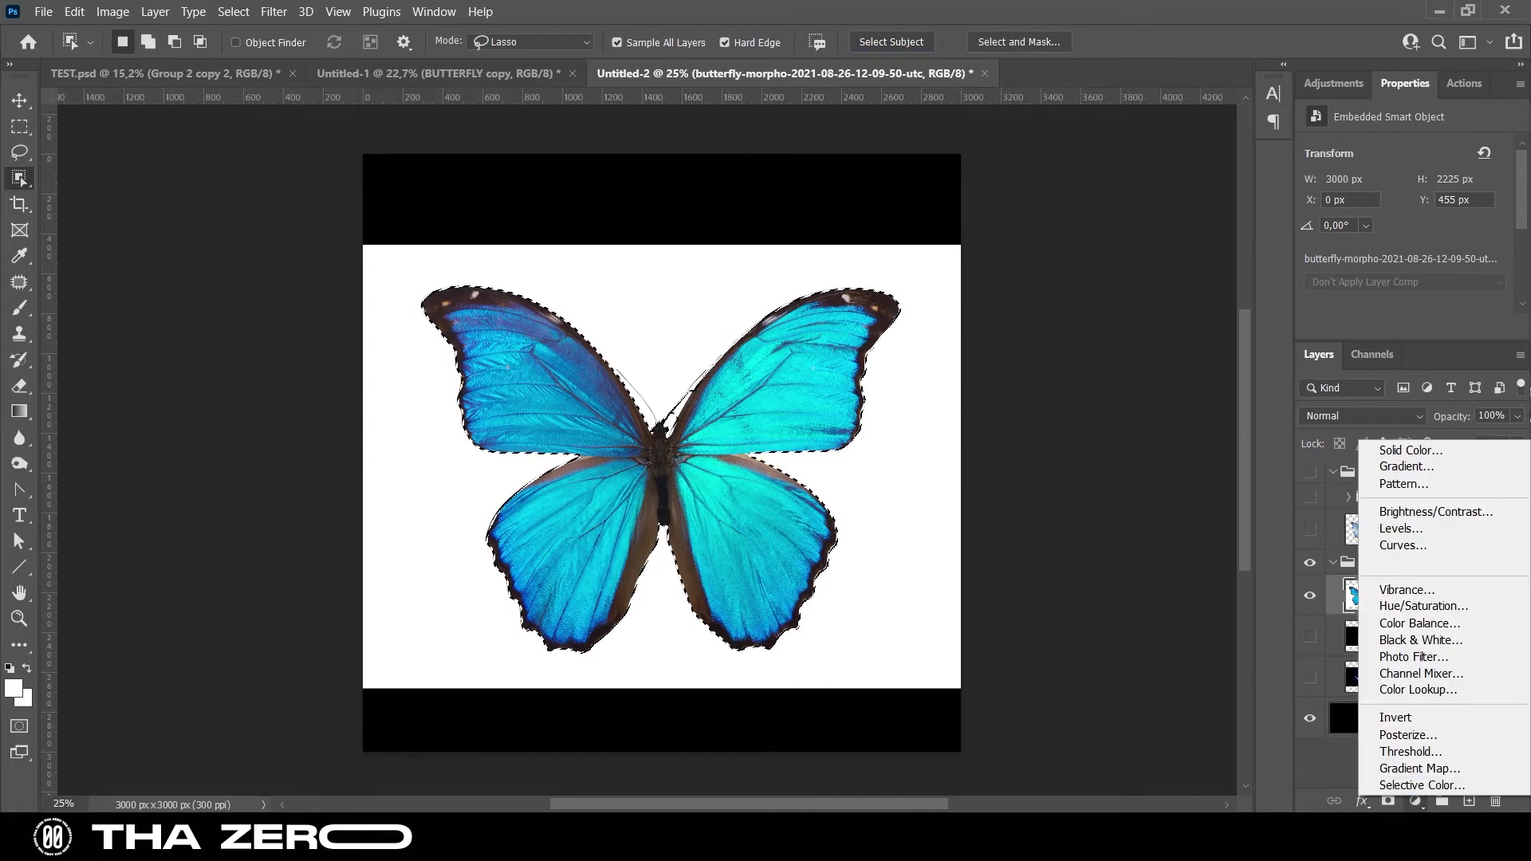
left_click(1380, 444)
left_click(1169, 138)
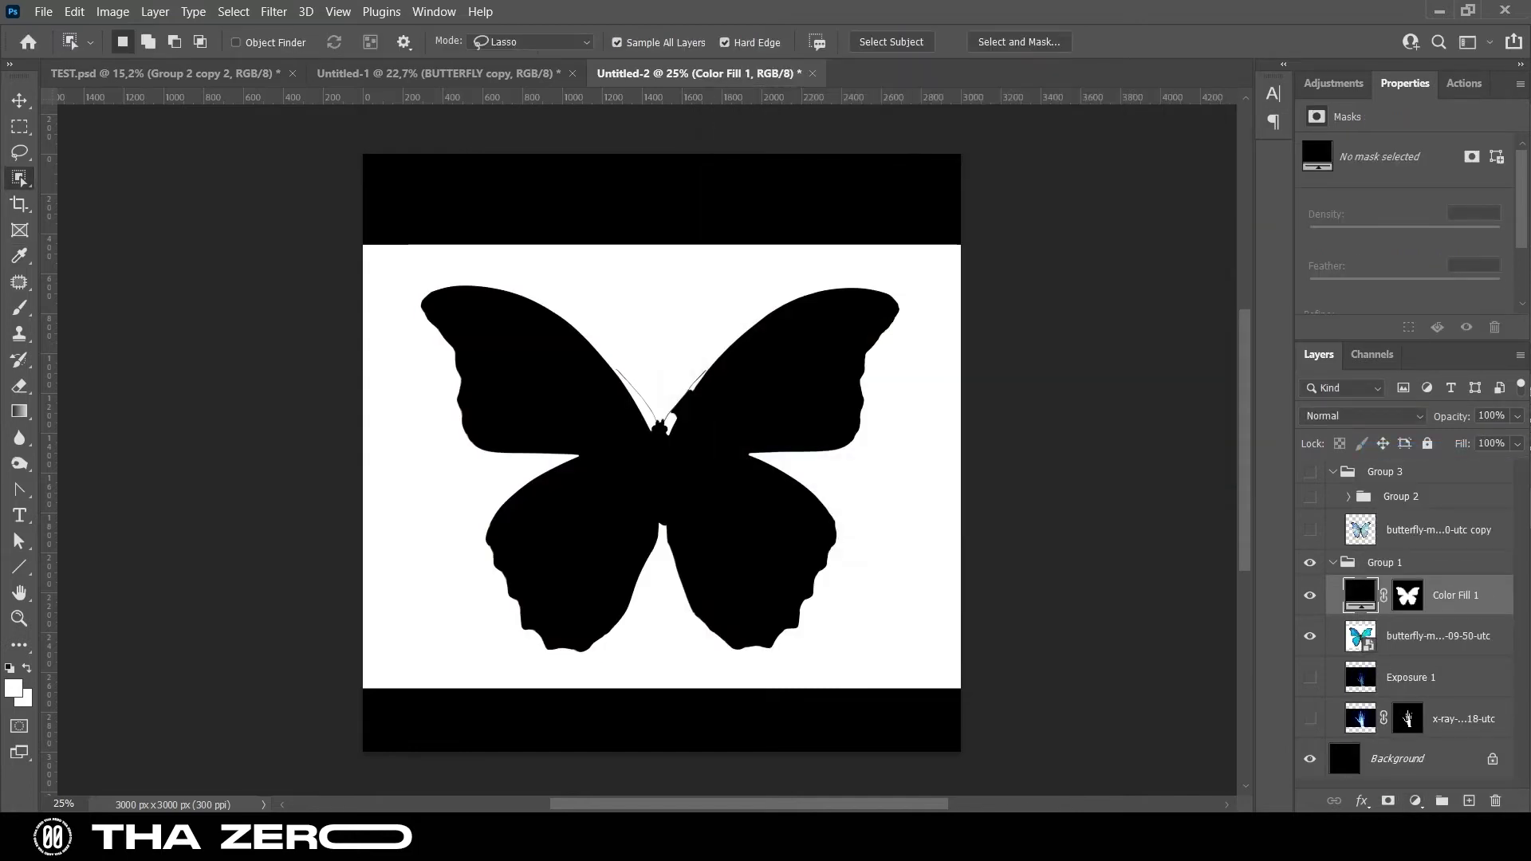
key("ctrl+]")
Hide Group 1, show the X-ray butterfly copy, and add a Gradient Map adjustment on top
left_click(1333, 604)
left_click(1310, 604)
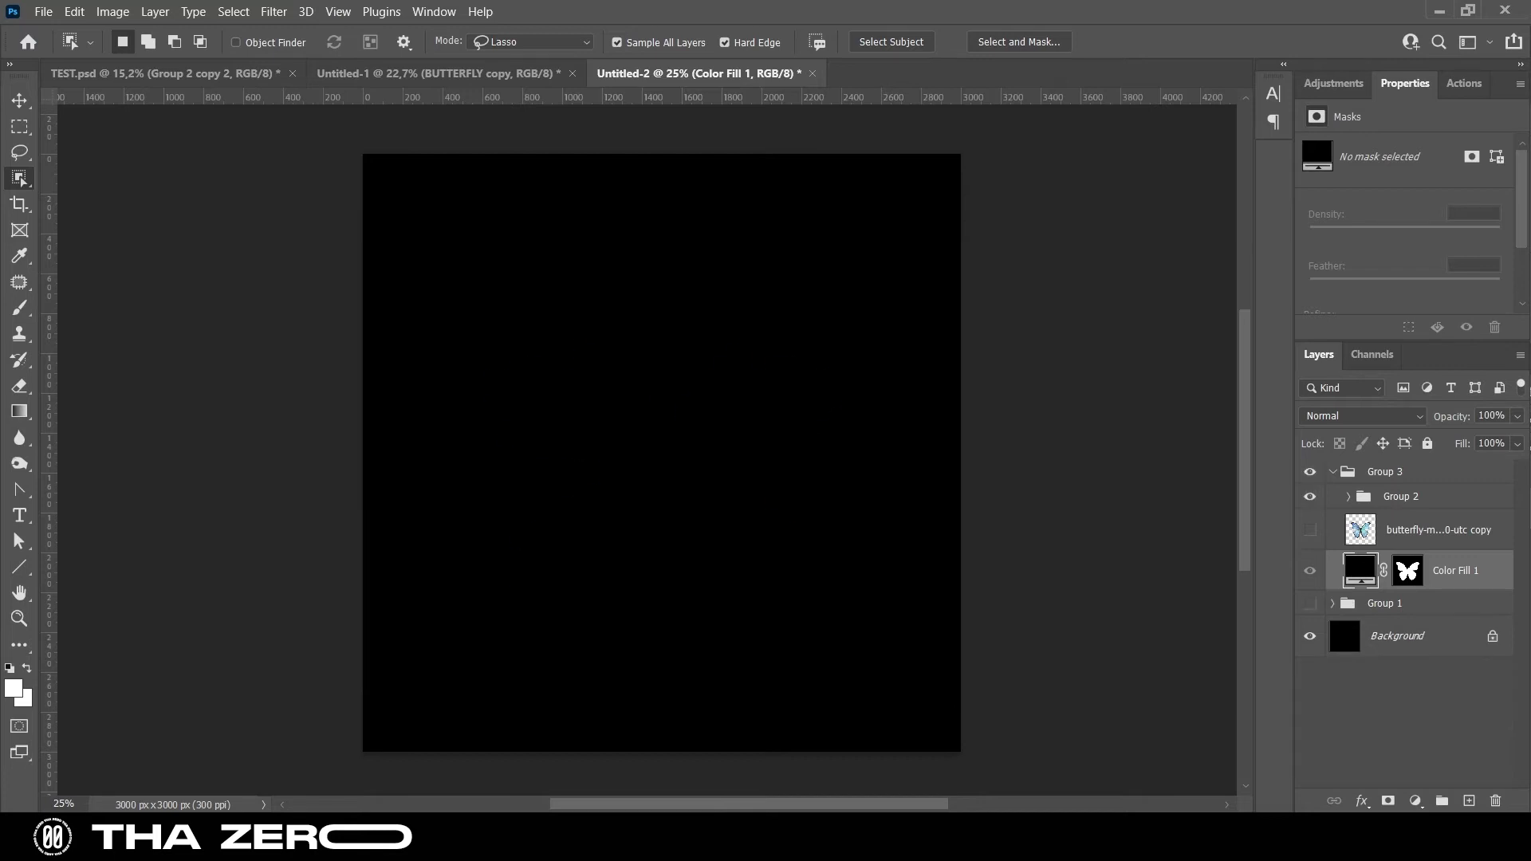
left_click(1310, 529)
left_click(1419, 471)
left_click(1333, 472)
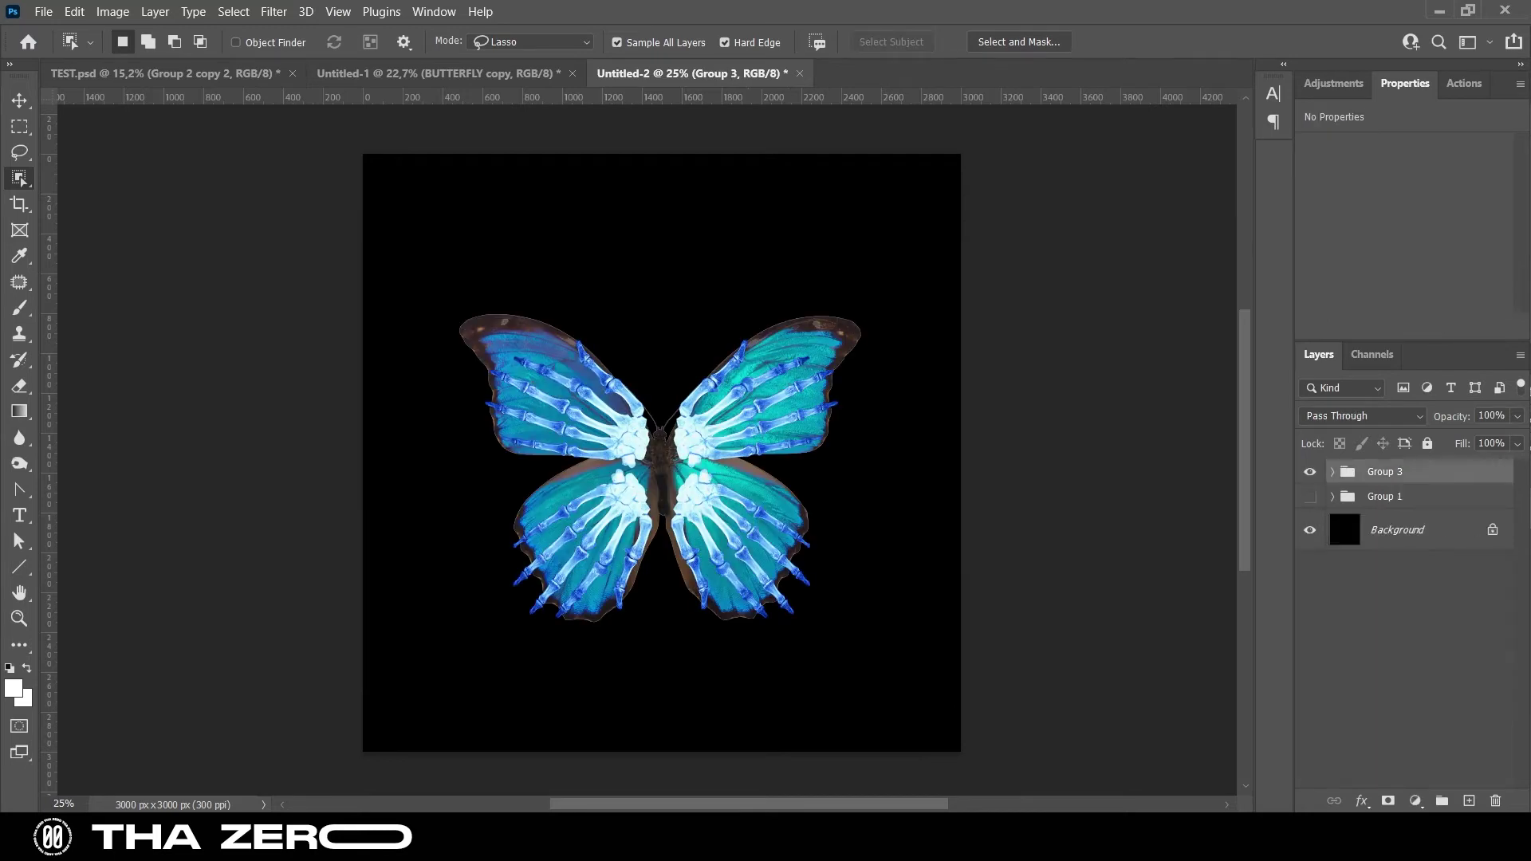
left_click(1333, 83)
left_click(1447, 183)
In the Gradient Editor, make the left stop black and add a red stop at 21%
left_click(1398, 156)
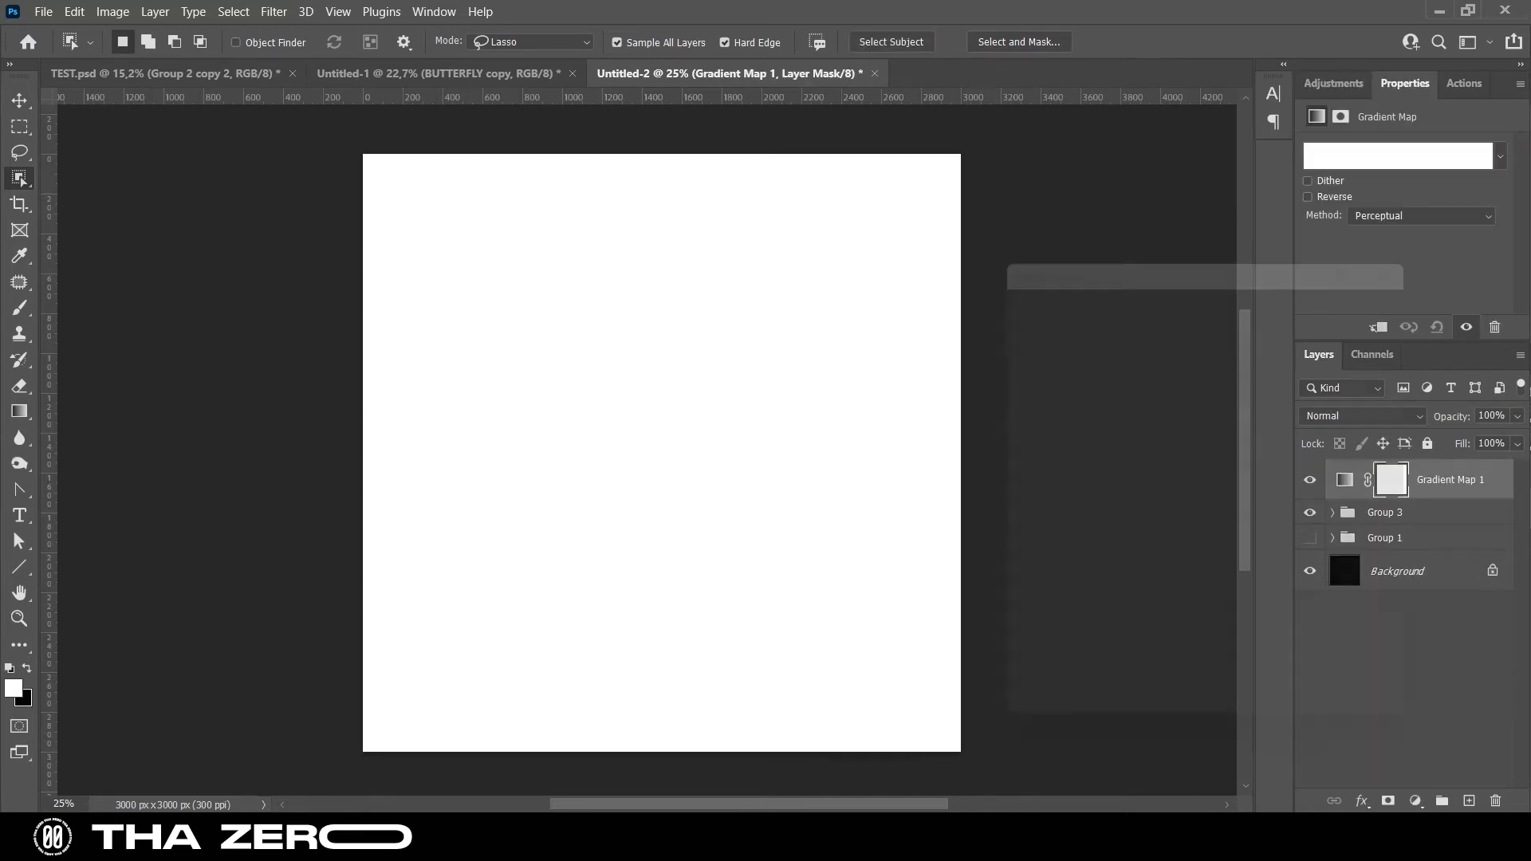
double_click(1012, 614)
left_click_drag(758, 335, 720, 396)
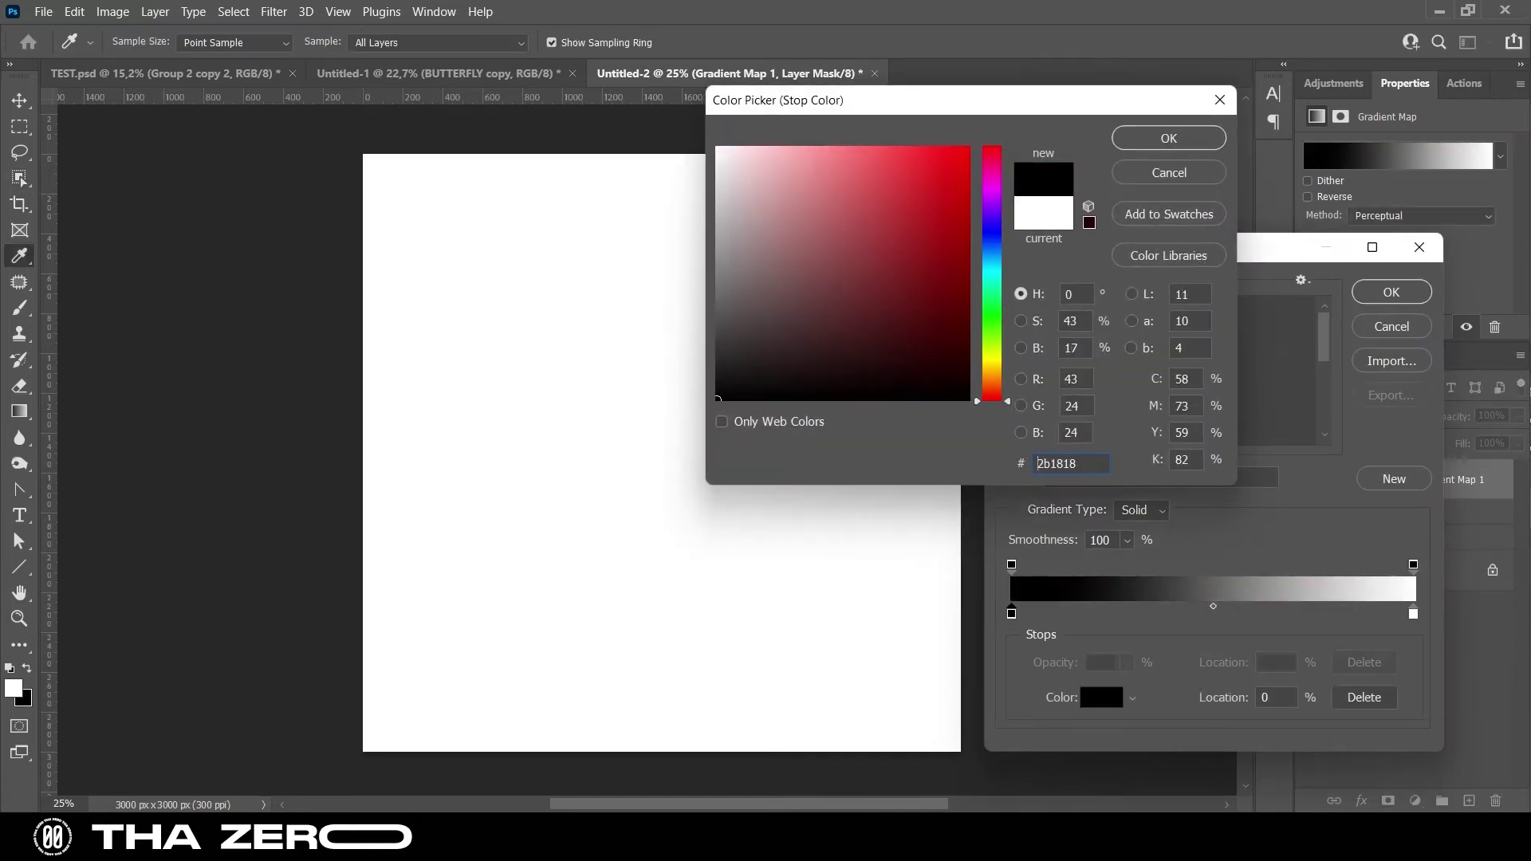
key("Return")
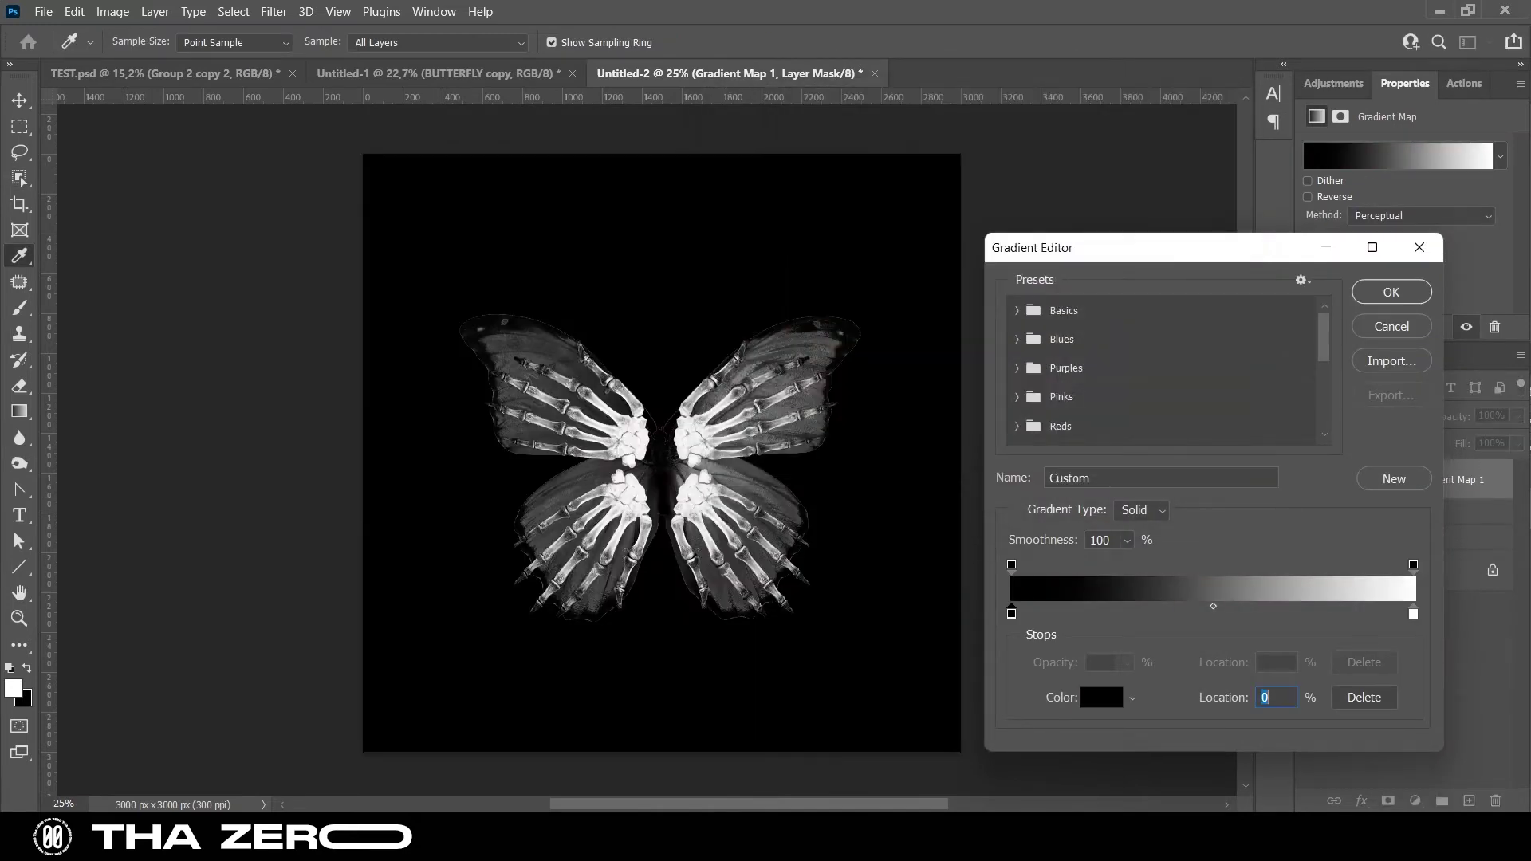
left_click(1095, 615)
double_click(1094, 615)
key("Return")
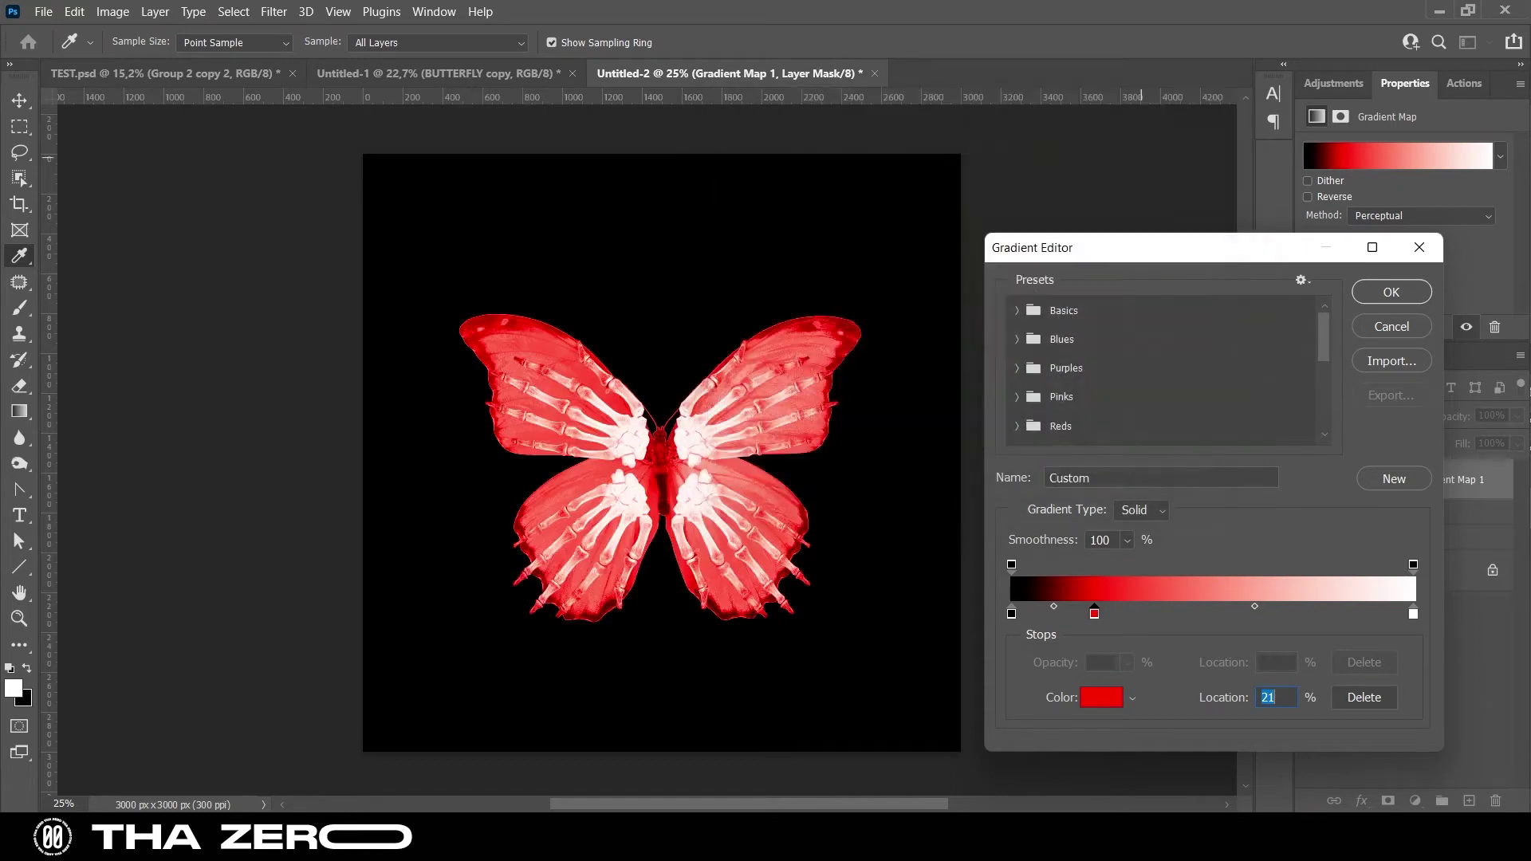
Add an orange ff7e00 stop at 48%, a blue end stop, and a cyan 00fffc stop at 76%
left_click(1205, 613)
left_click(1101, 697)
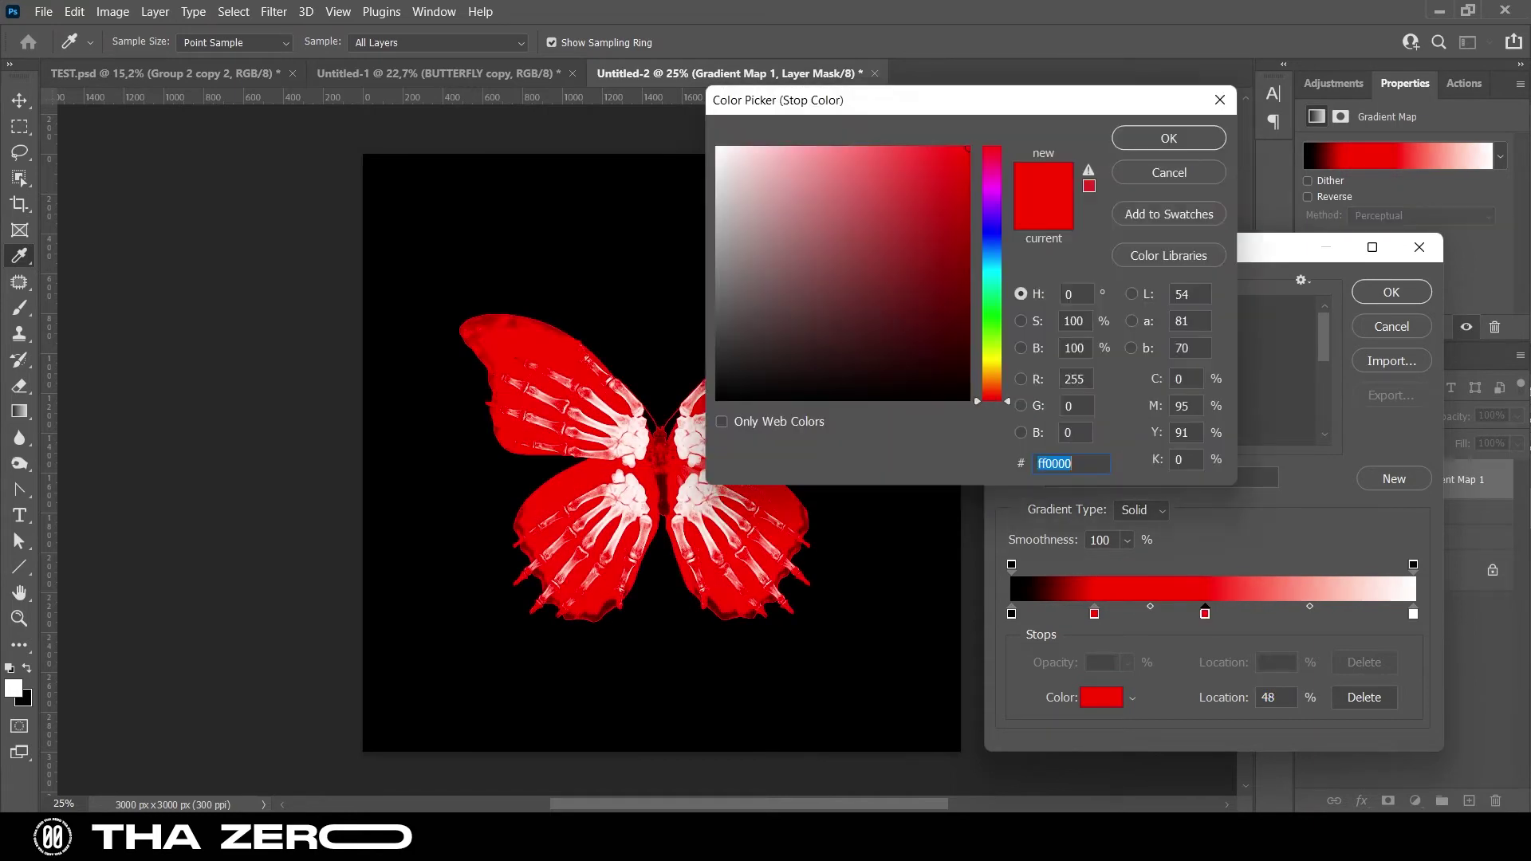
type("ff7800")
type("ff6000")
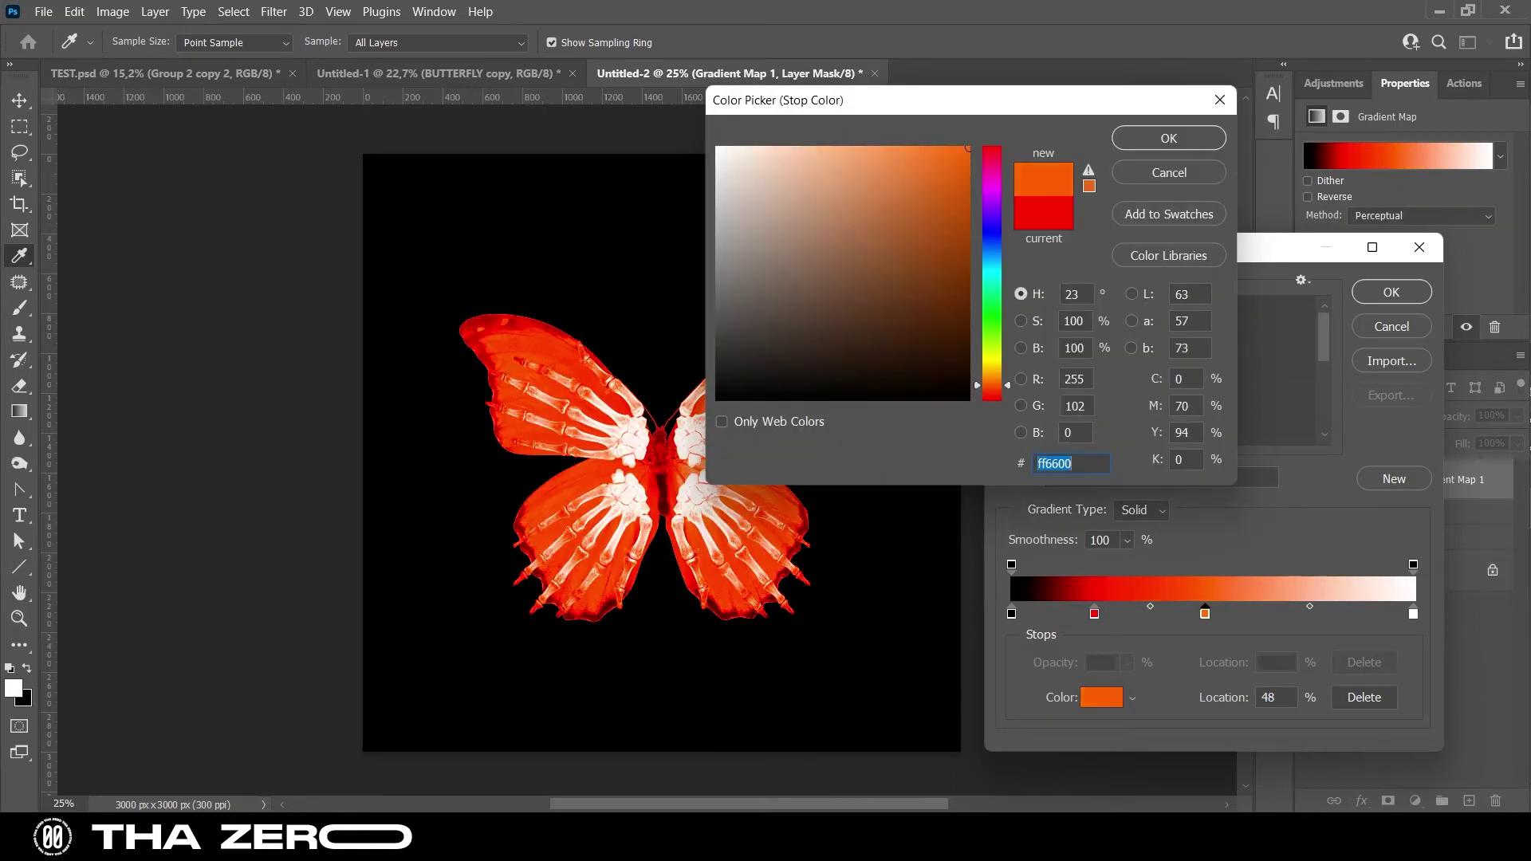
type("ff7e00")
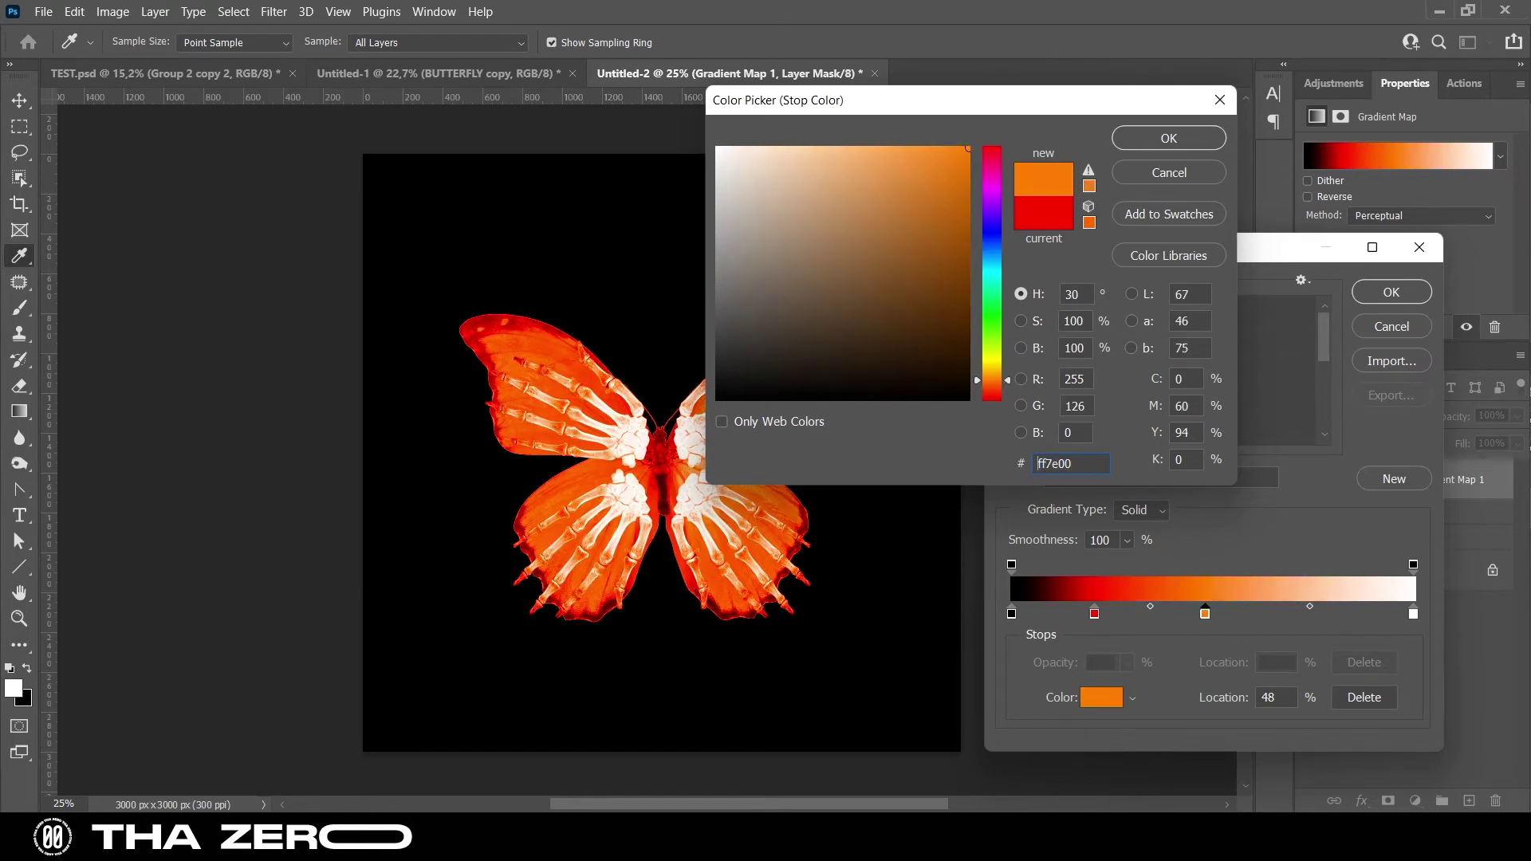
key("Return")
double_click(1414, 614)
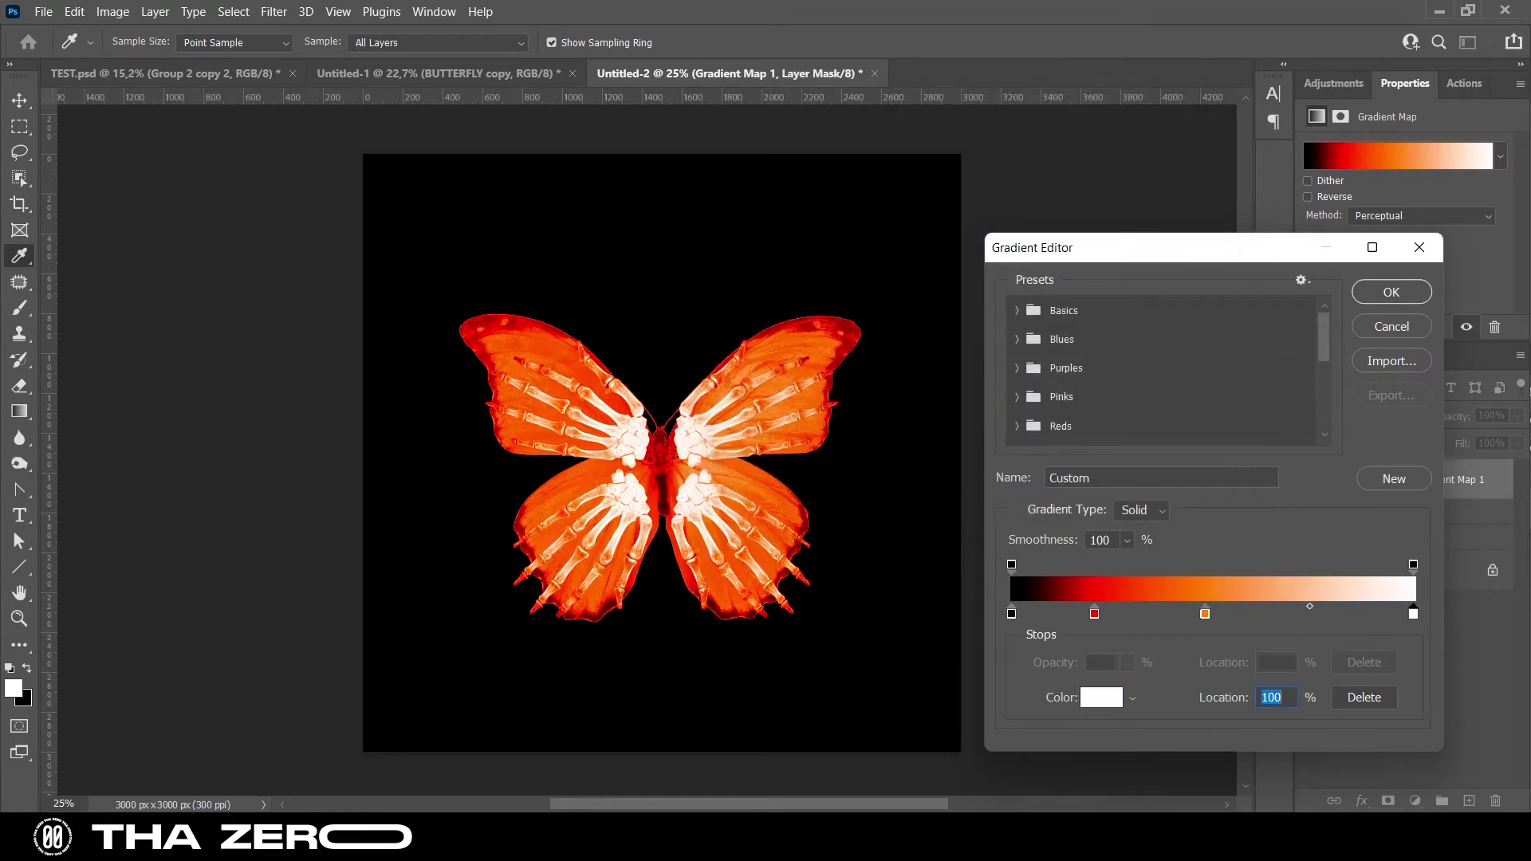
type("0000ff")
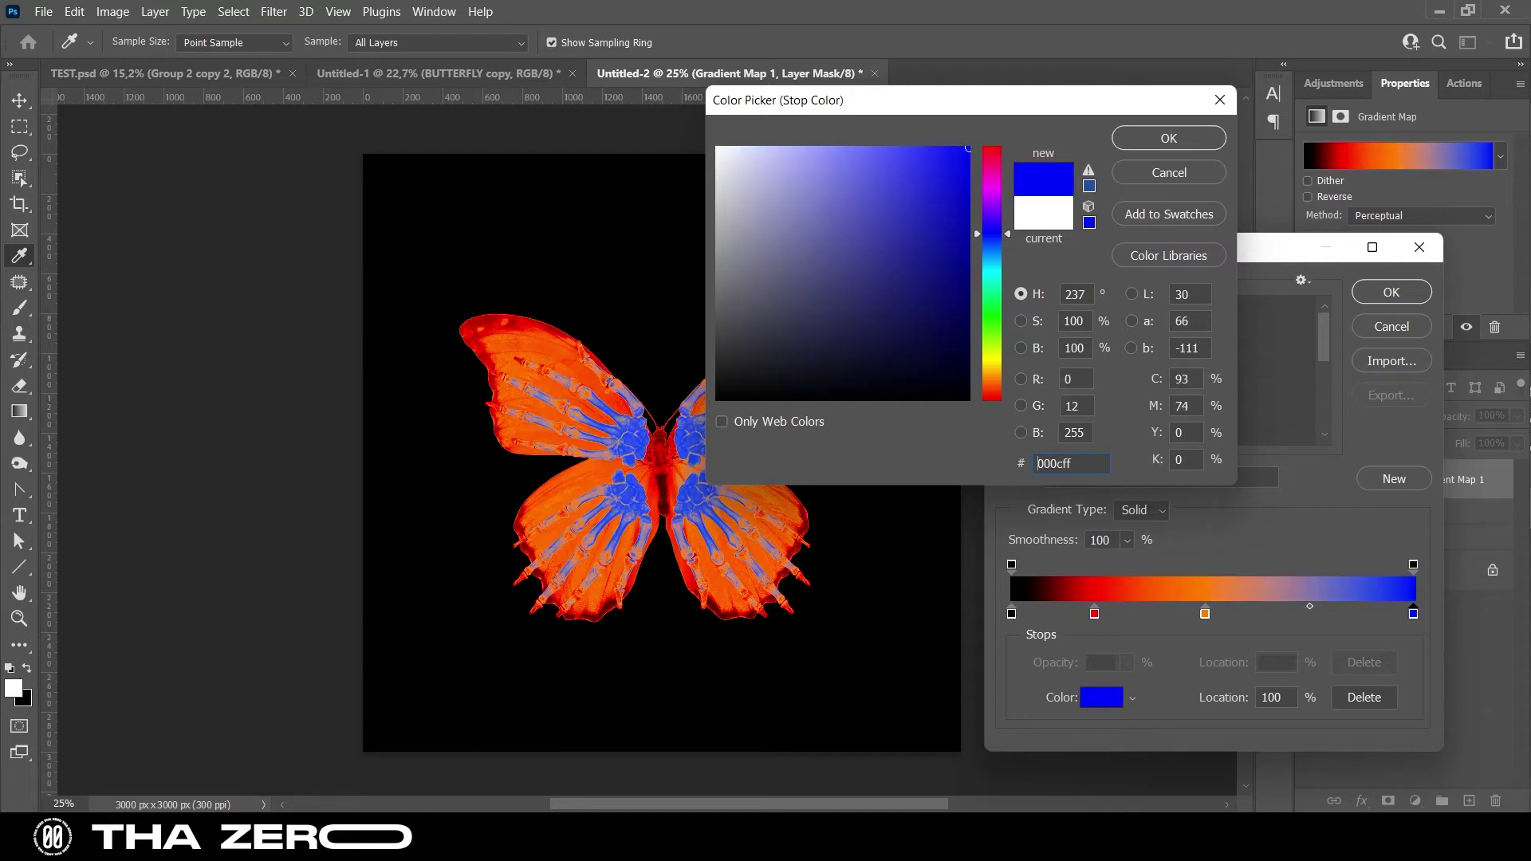
type("0030ff")
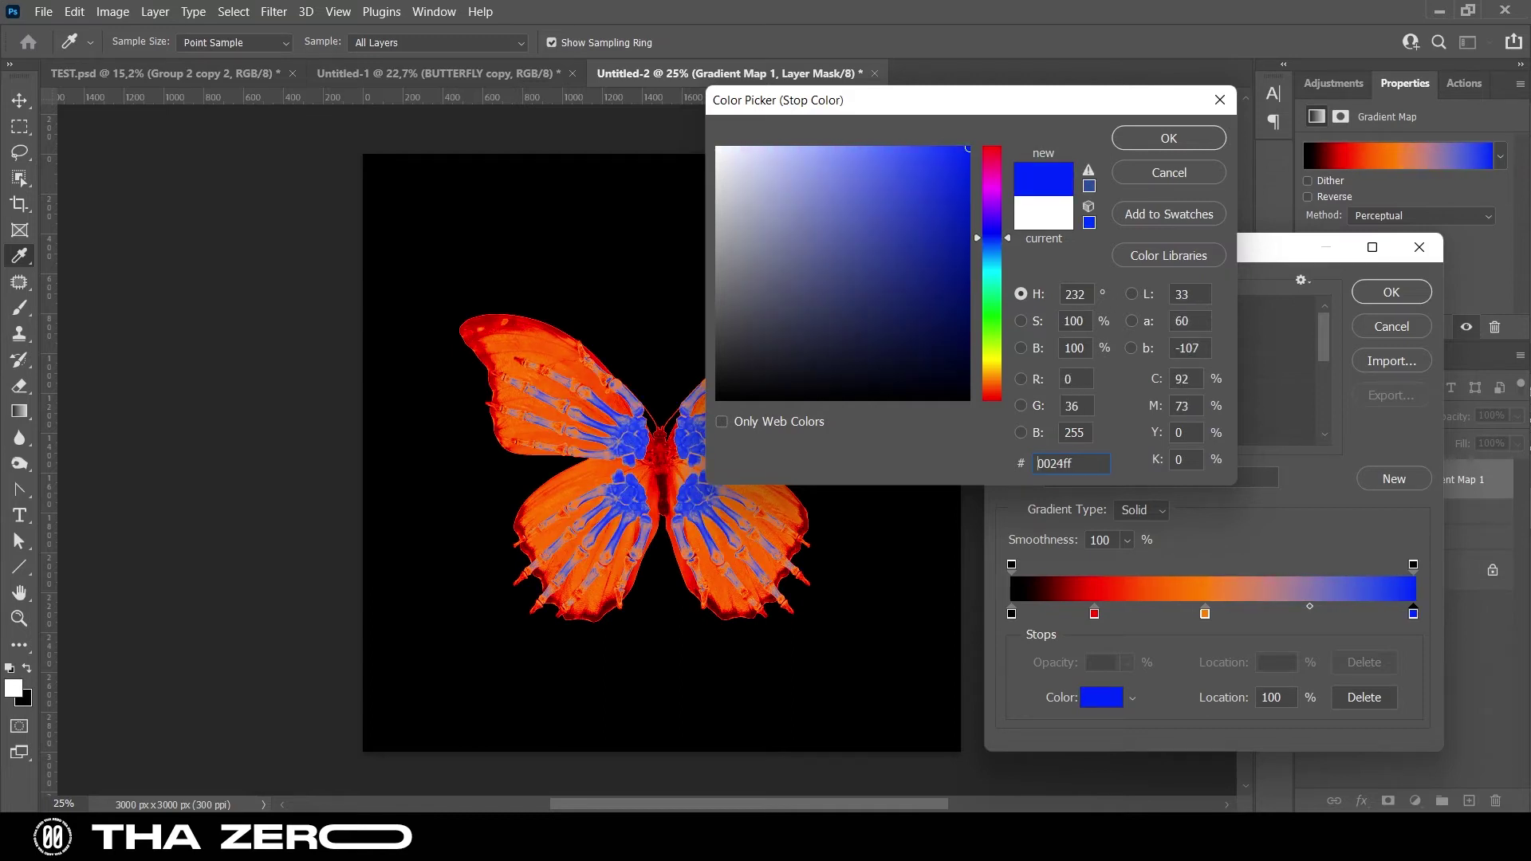
key("Return")
left_click(1315, 614)
double_click(1315, 614)
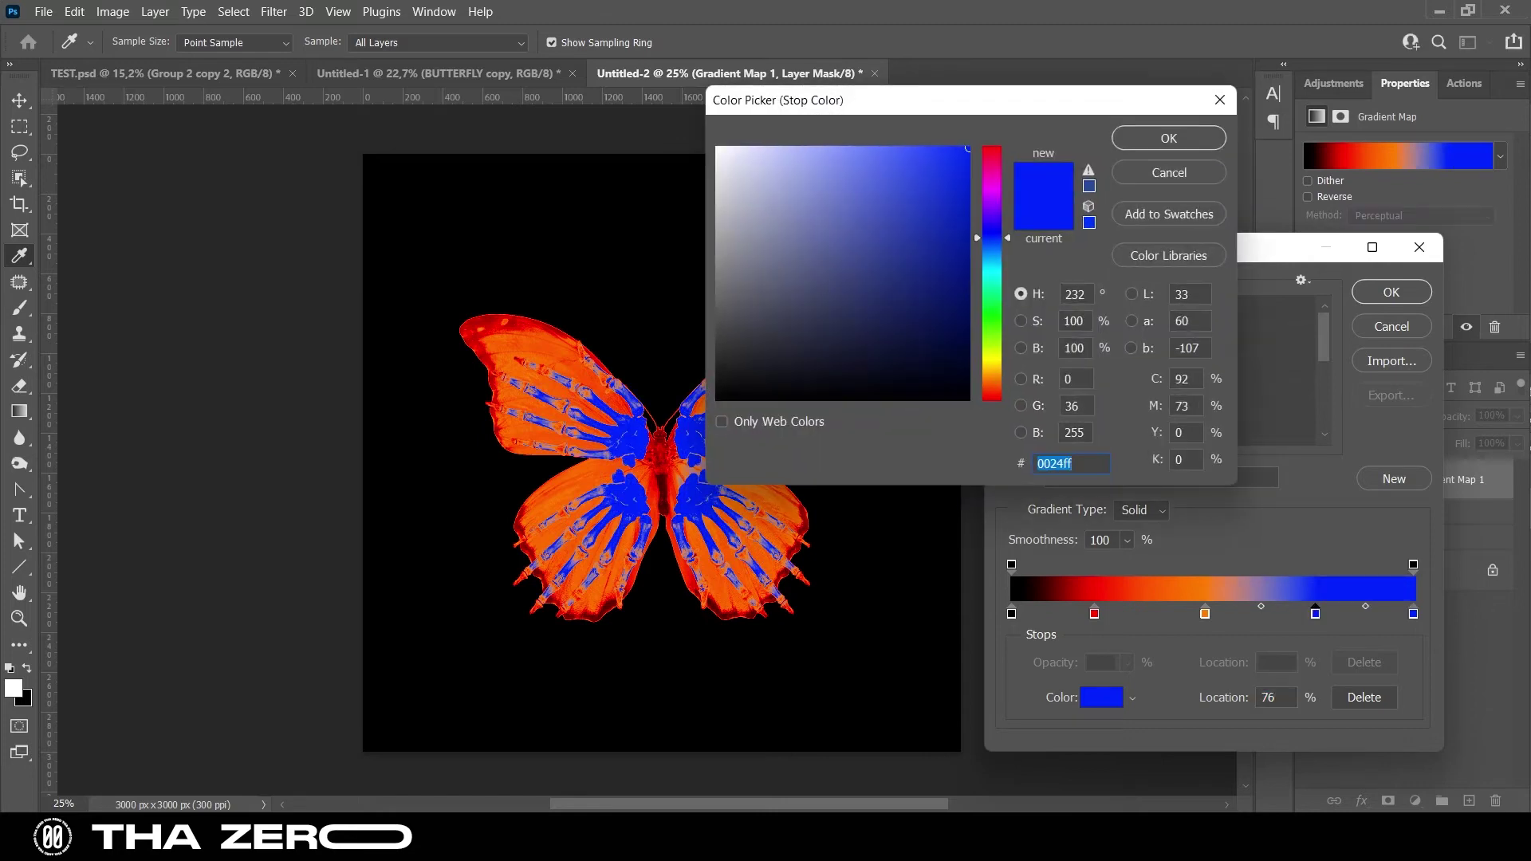
type("00fffc")
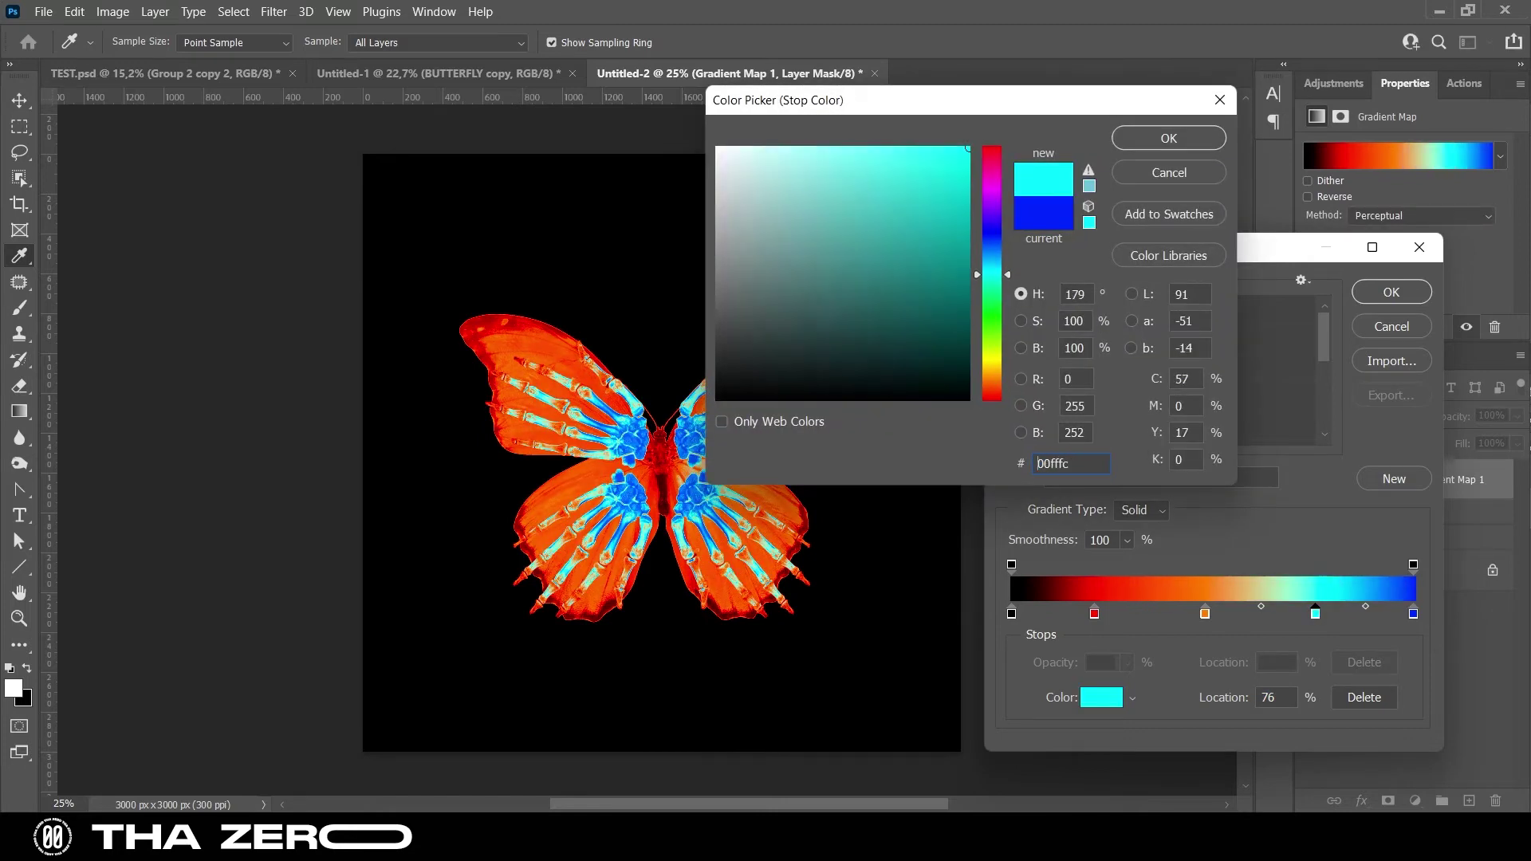
key("Return")
key("Return")
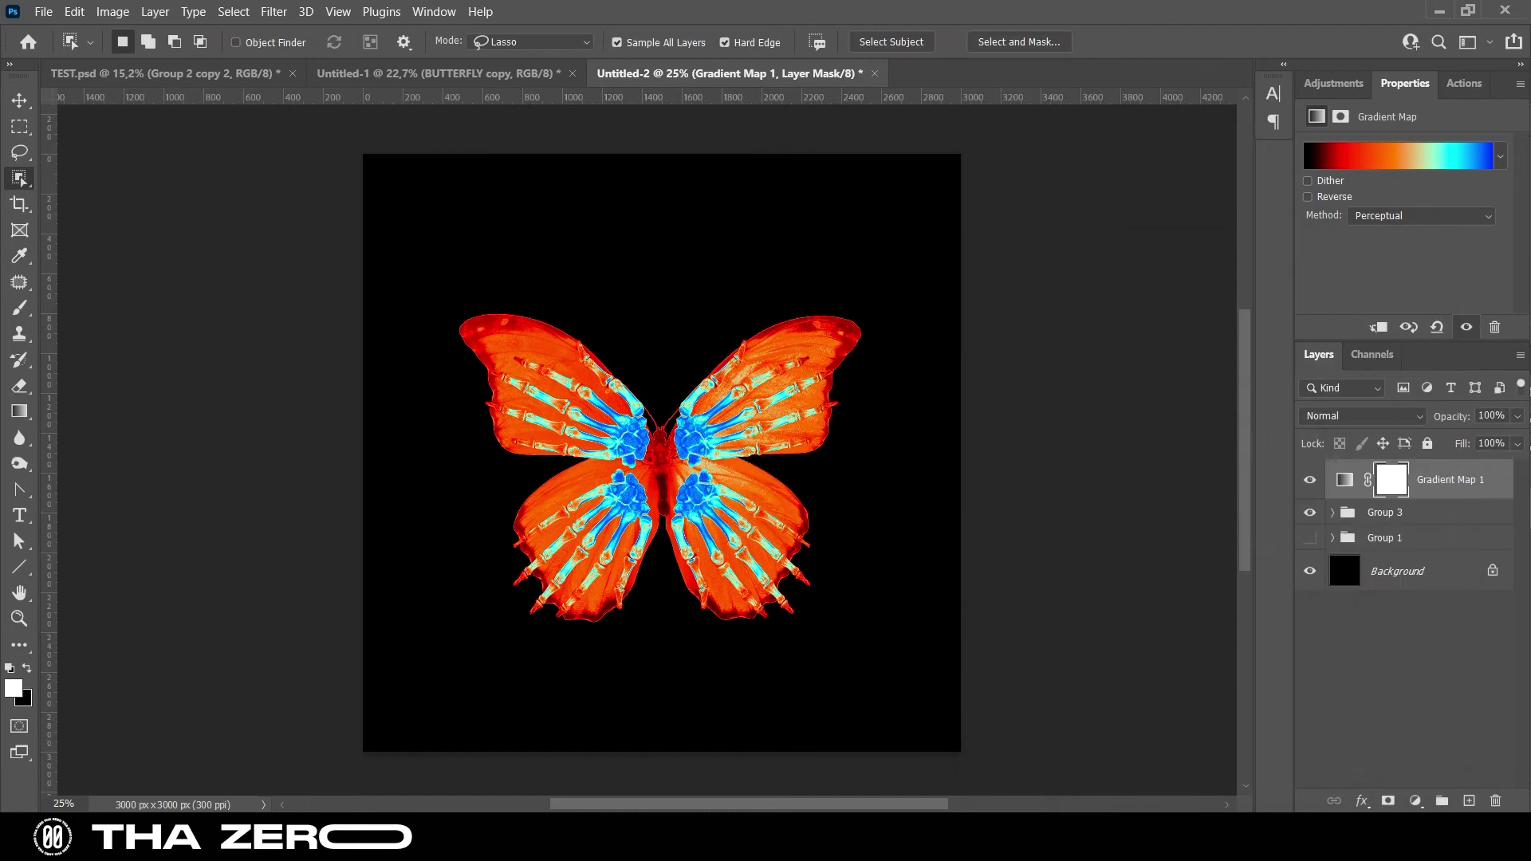
Clip the Gradient Map to Group 3
left_click(1332, 513)
right_click(1452, 480)
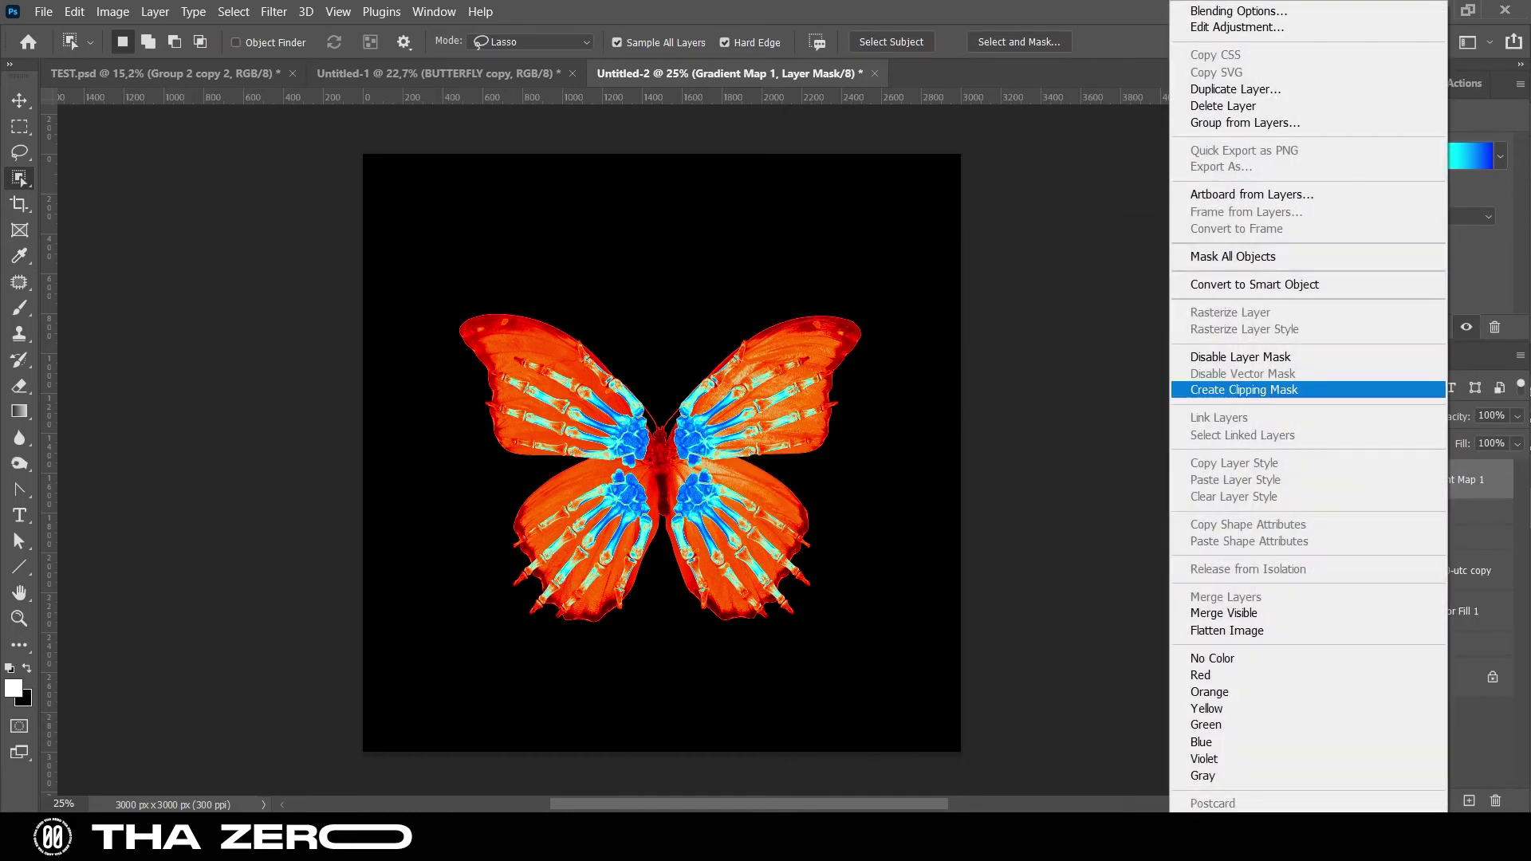
left_click(1308, 390)
left_click(1401, 538)
left_click(1439, 570)
Add a Brightness/Contrast clipped to the X-ray butterfly layer with contrast at 100
left_click(1334, 82)
left_click(1350, 129)
right_click(1468, 571)
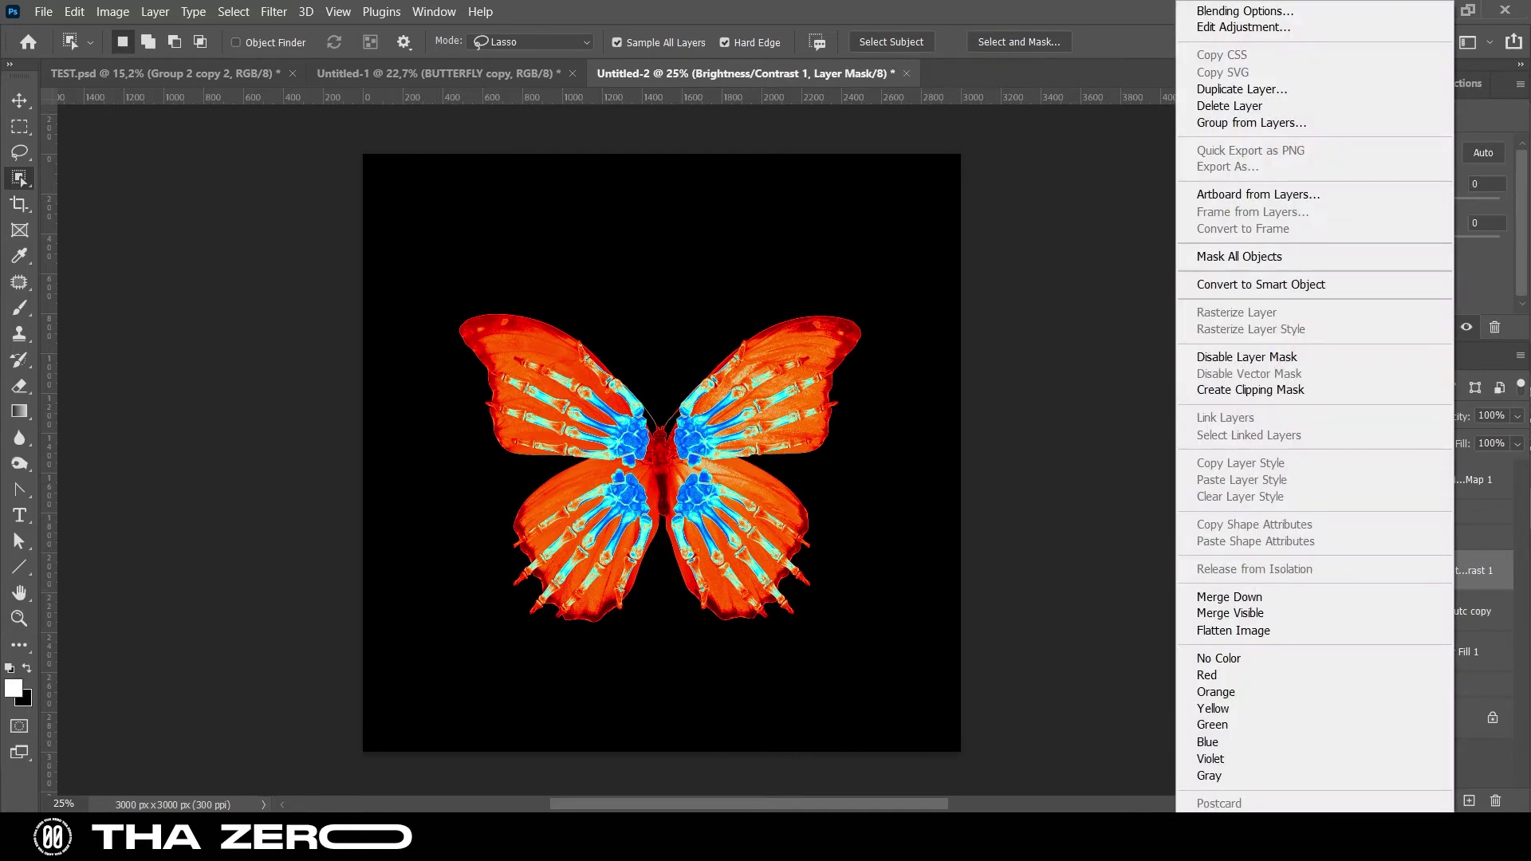
left_click(1245, 390)
left_click_drag(1395, 244, 1499, 243)
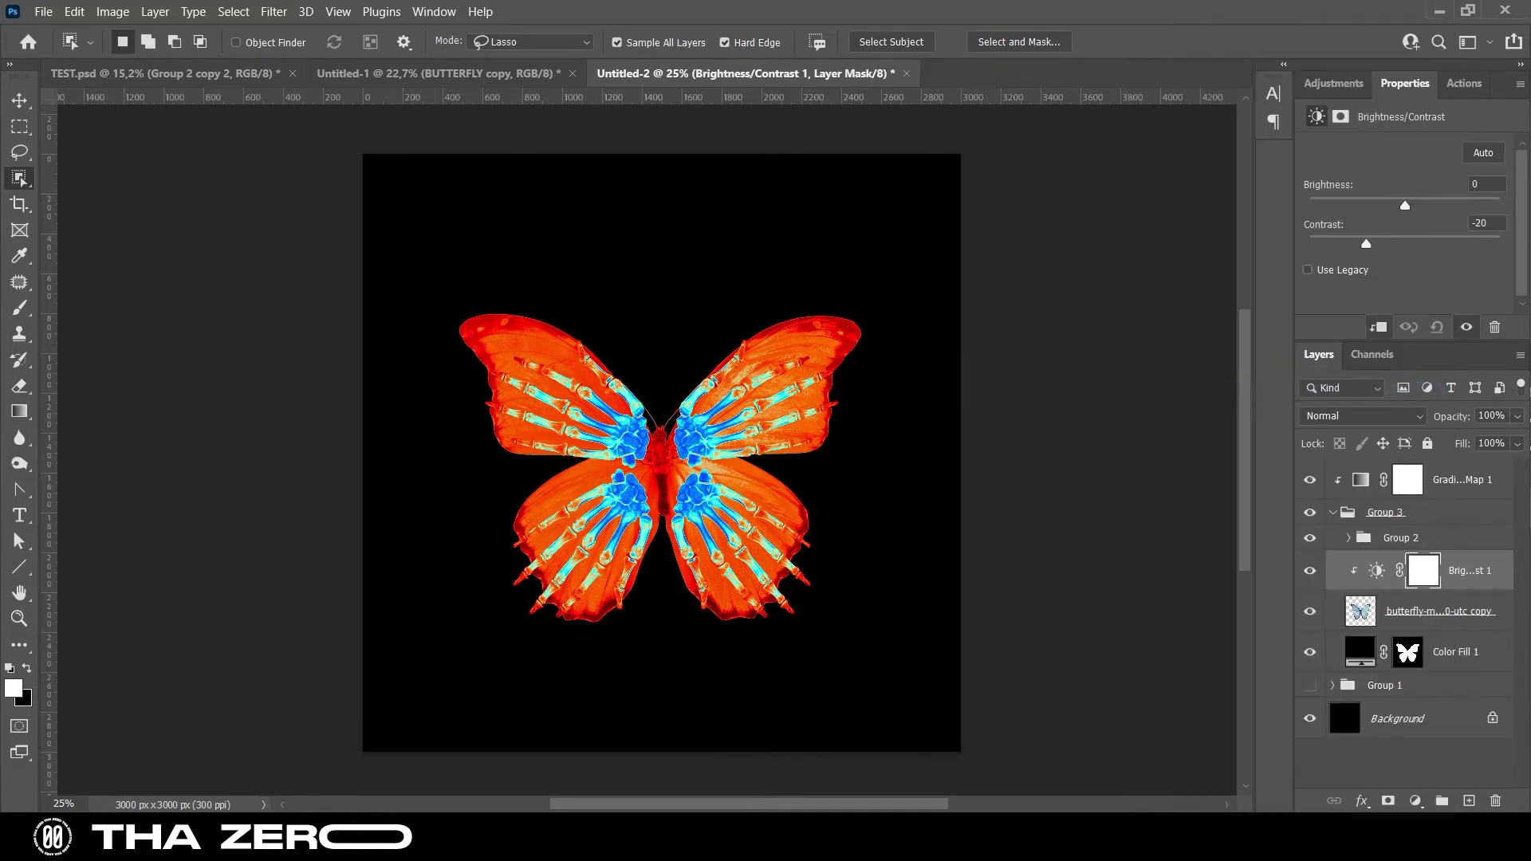
left_click_drag(1405, 205, 1402, 206)
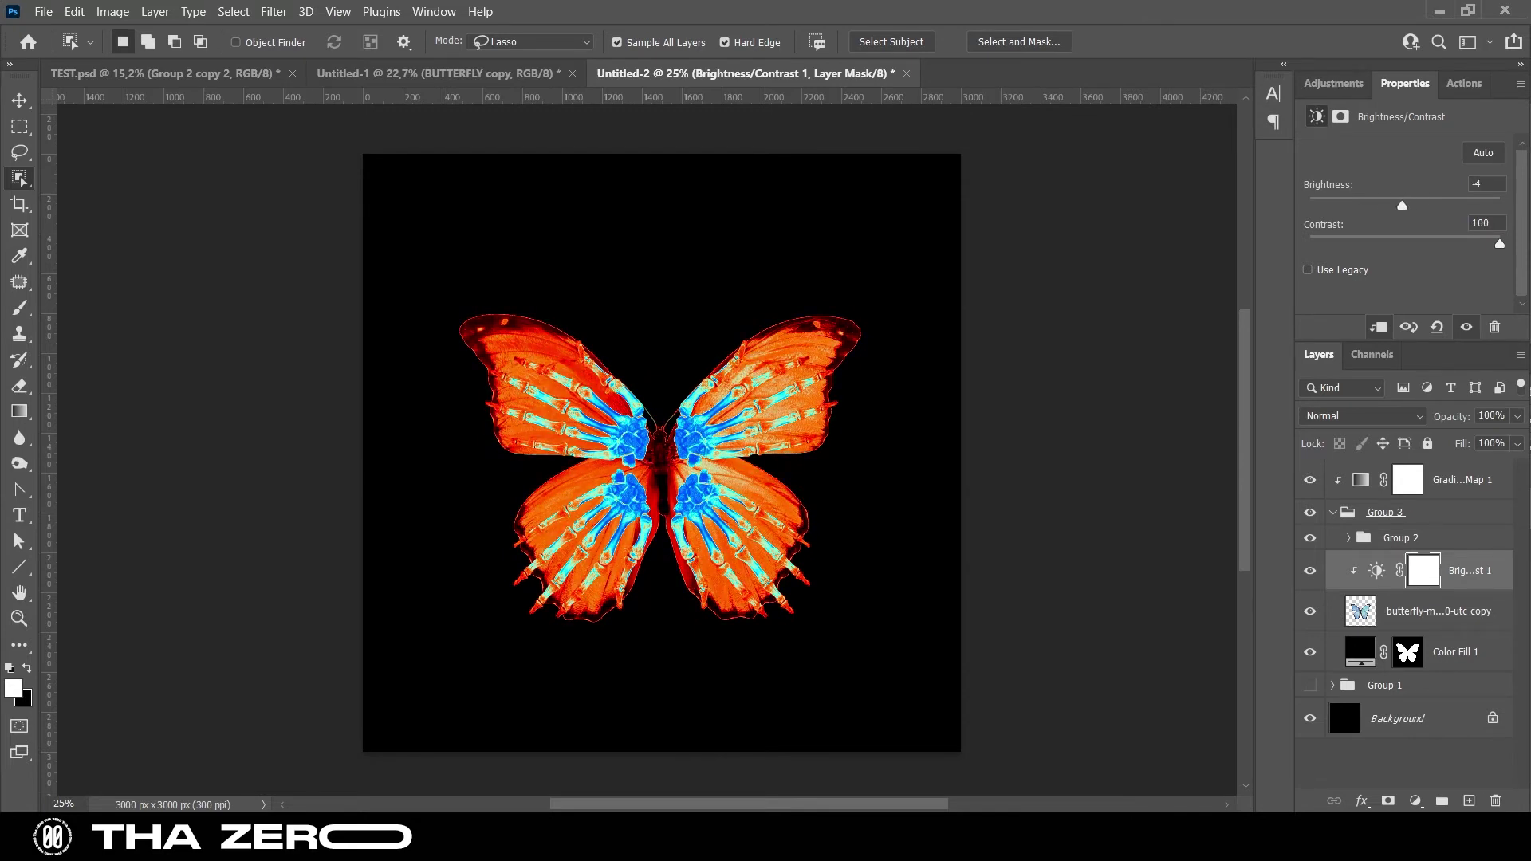
Group the gradient map with Group 3 as 'butterfly' and rename Group 1 to 'bk'
left_click(1333, 512)
left_click(1452, 479, "shift")
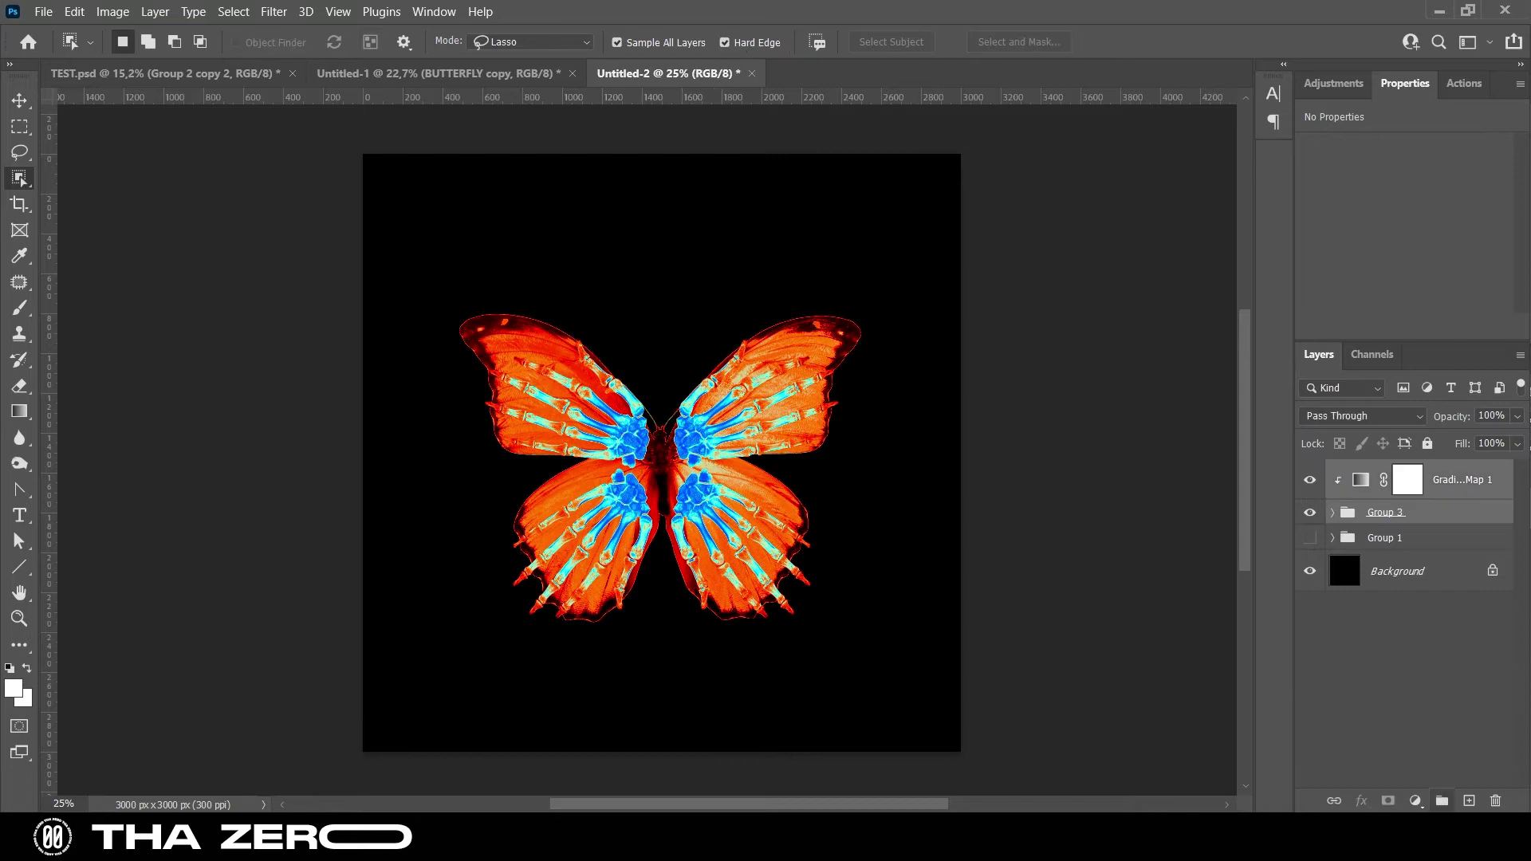
key("ctrl+g")
double_click(1384, 472)
type("butterfly")
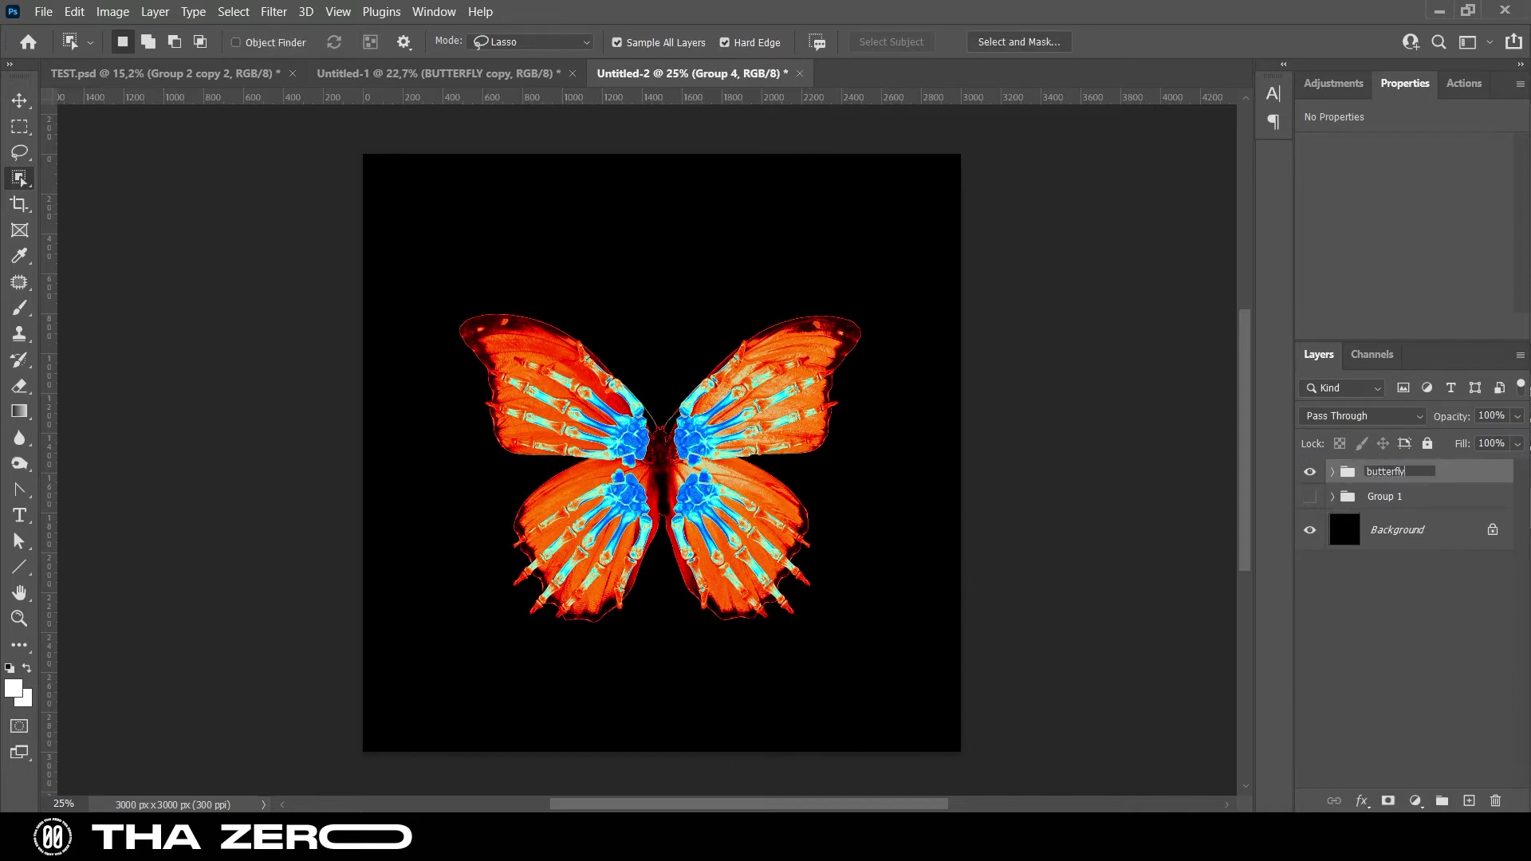
key("Tab")
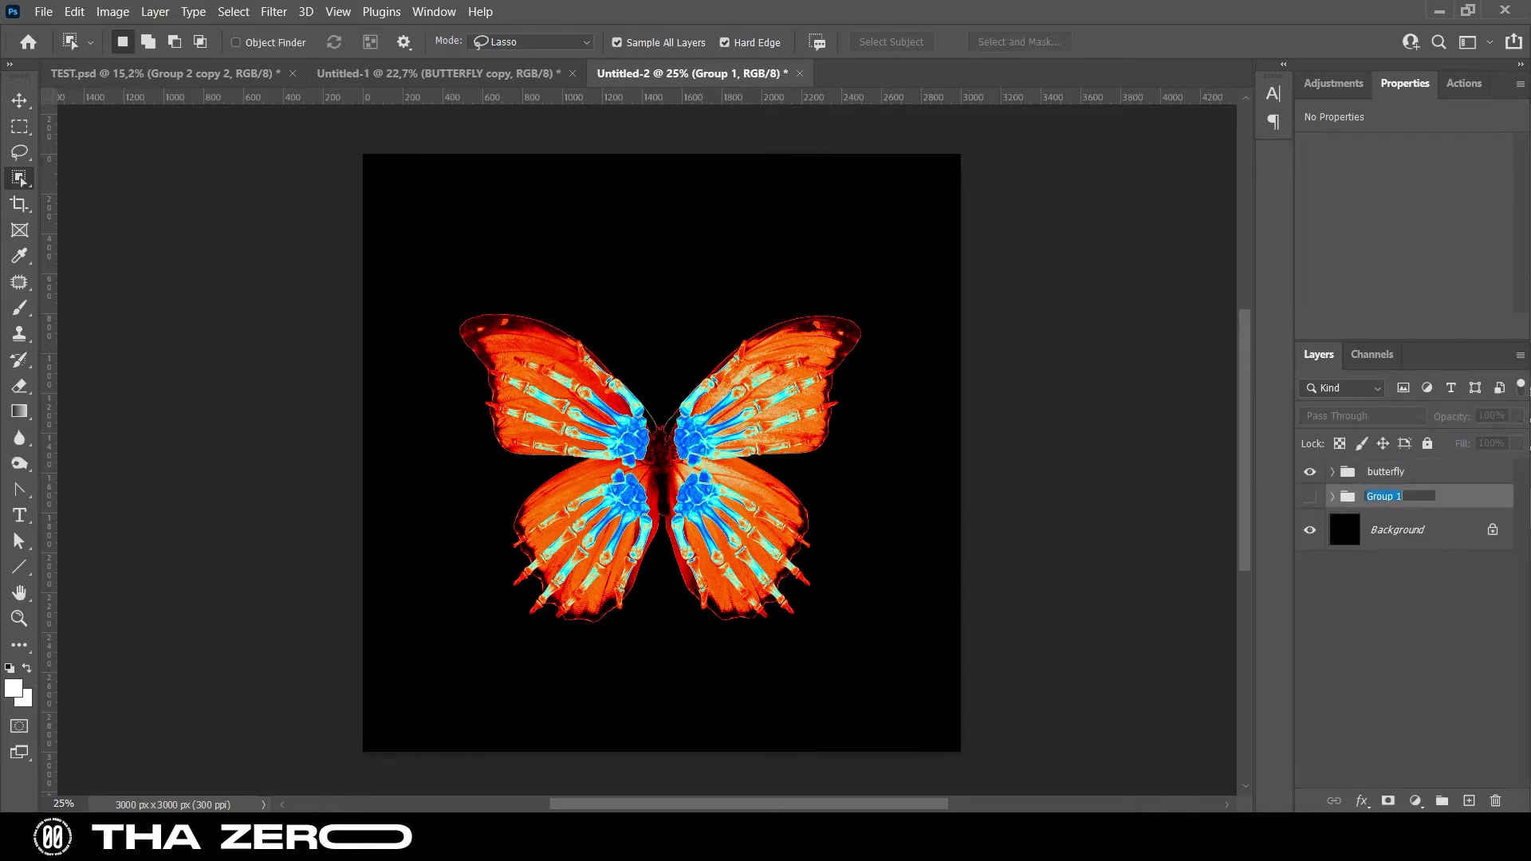
type("bk")
key("Return")
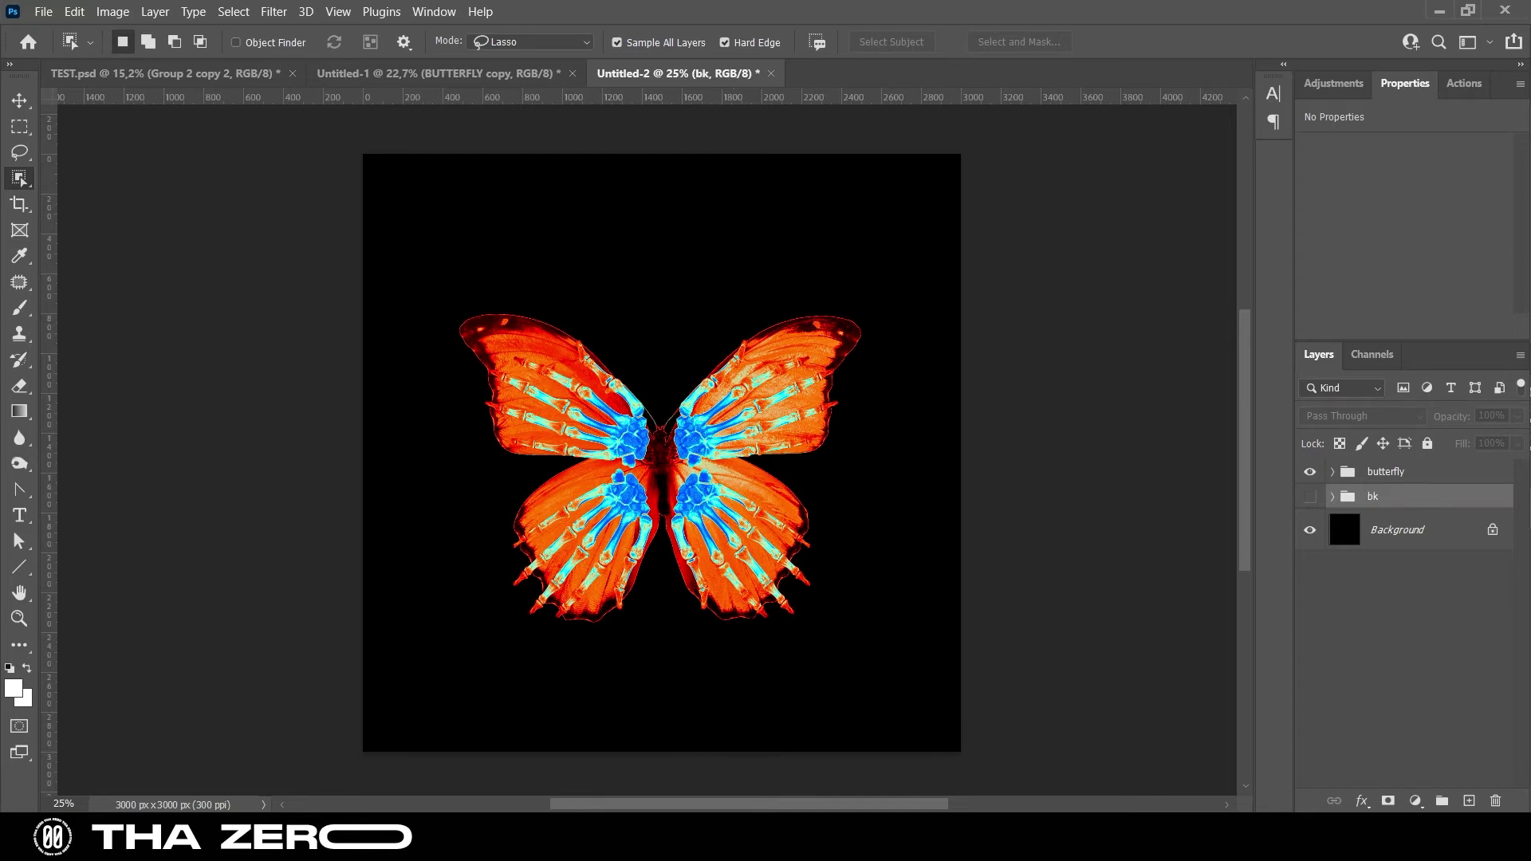
key("alt+bracketright")
Centre the butterfly group on the canvas and scale it down to about 93%
key("v")
left_click(454, 42)
left_click(584, 41)
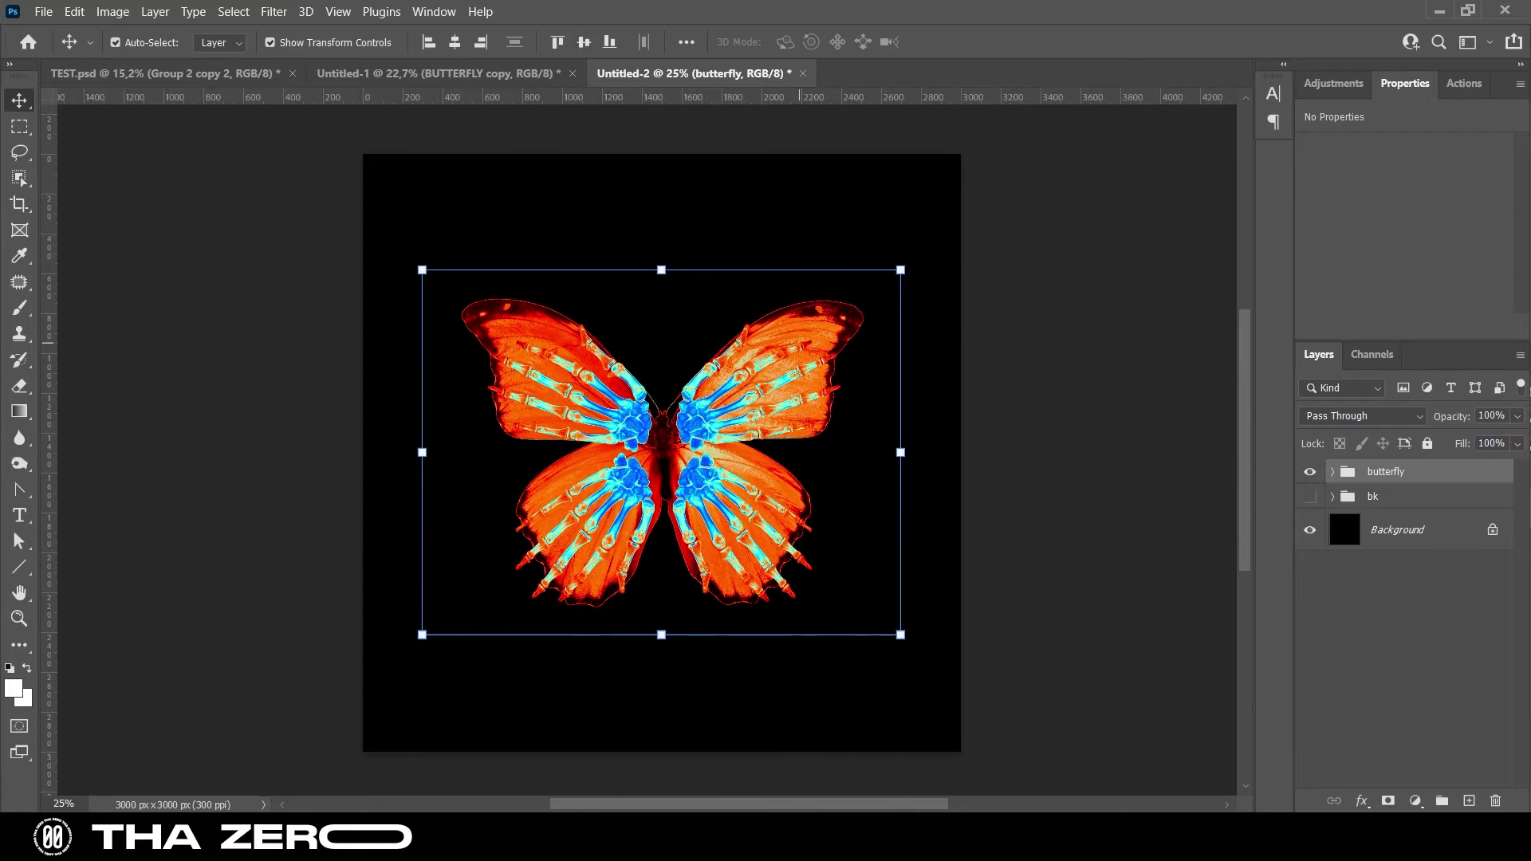
key("ctrl+t")
left_click_drag(661, 270, 662, 295)
left_click_drag(718, 399, 718, 386)
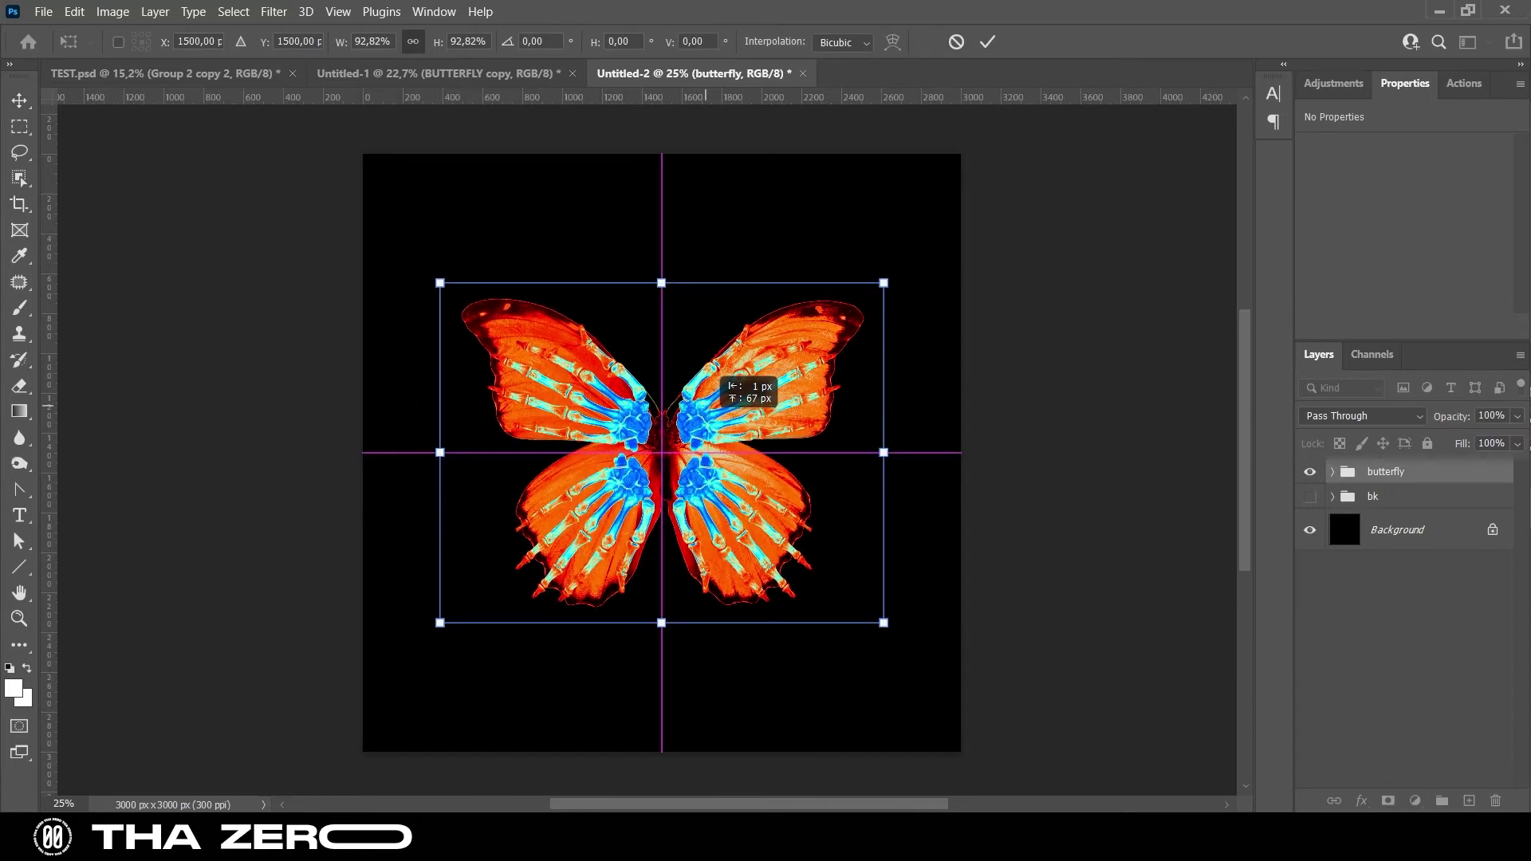
key("Return")
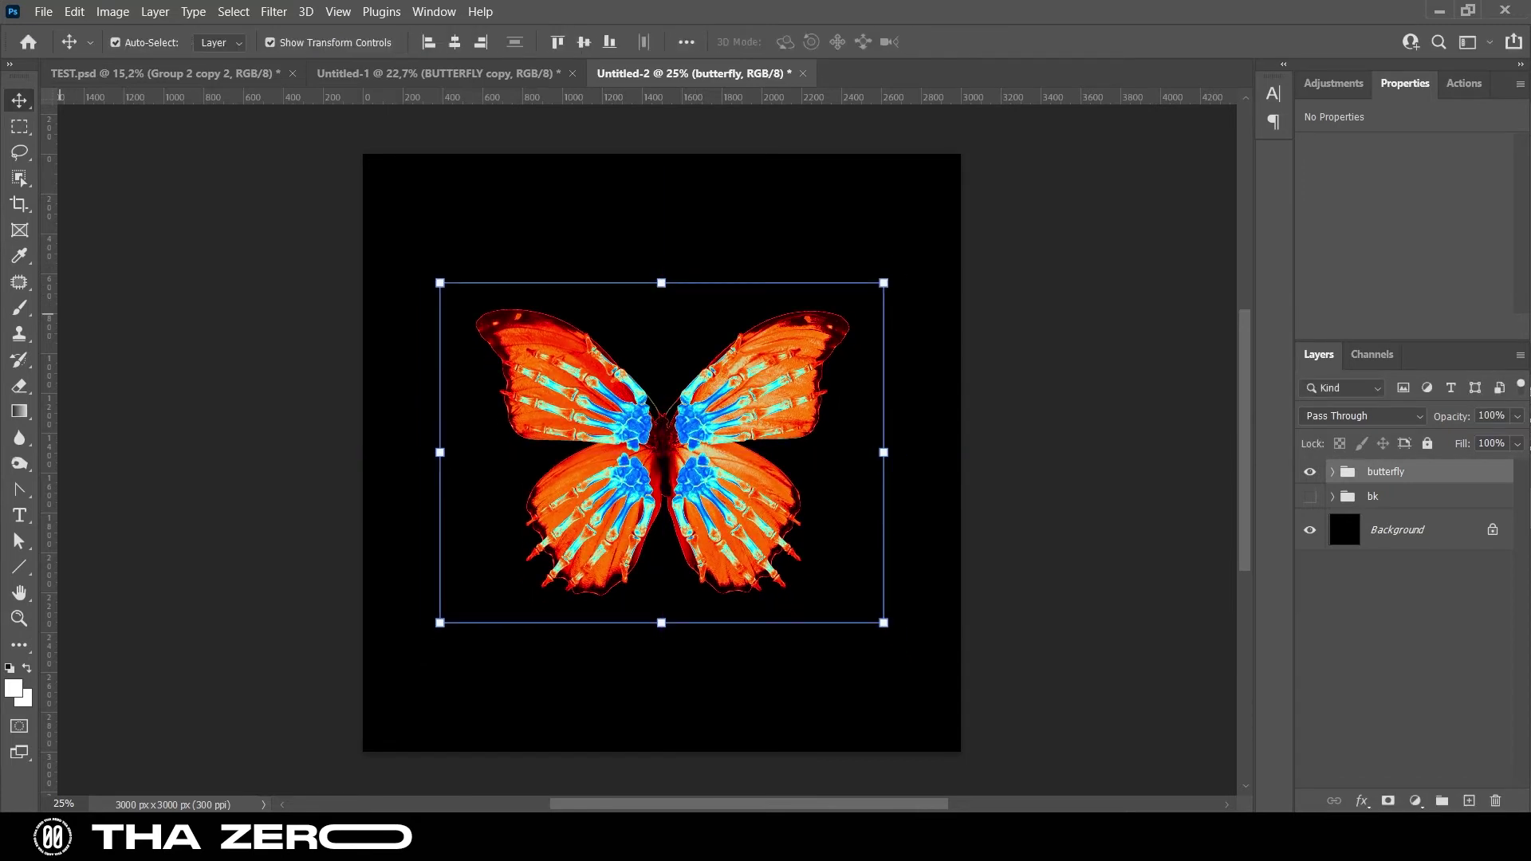
key("ctrl+d")
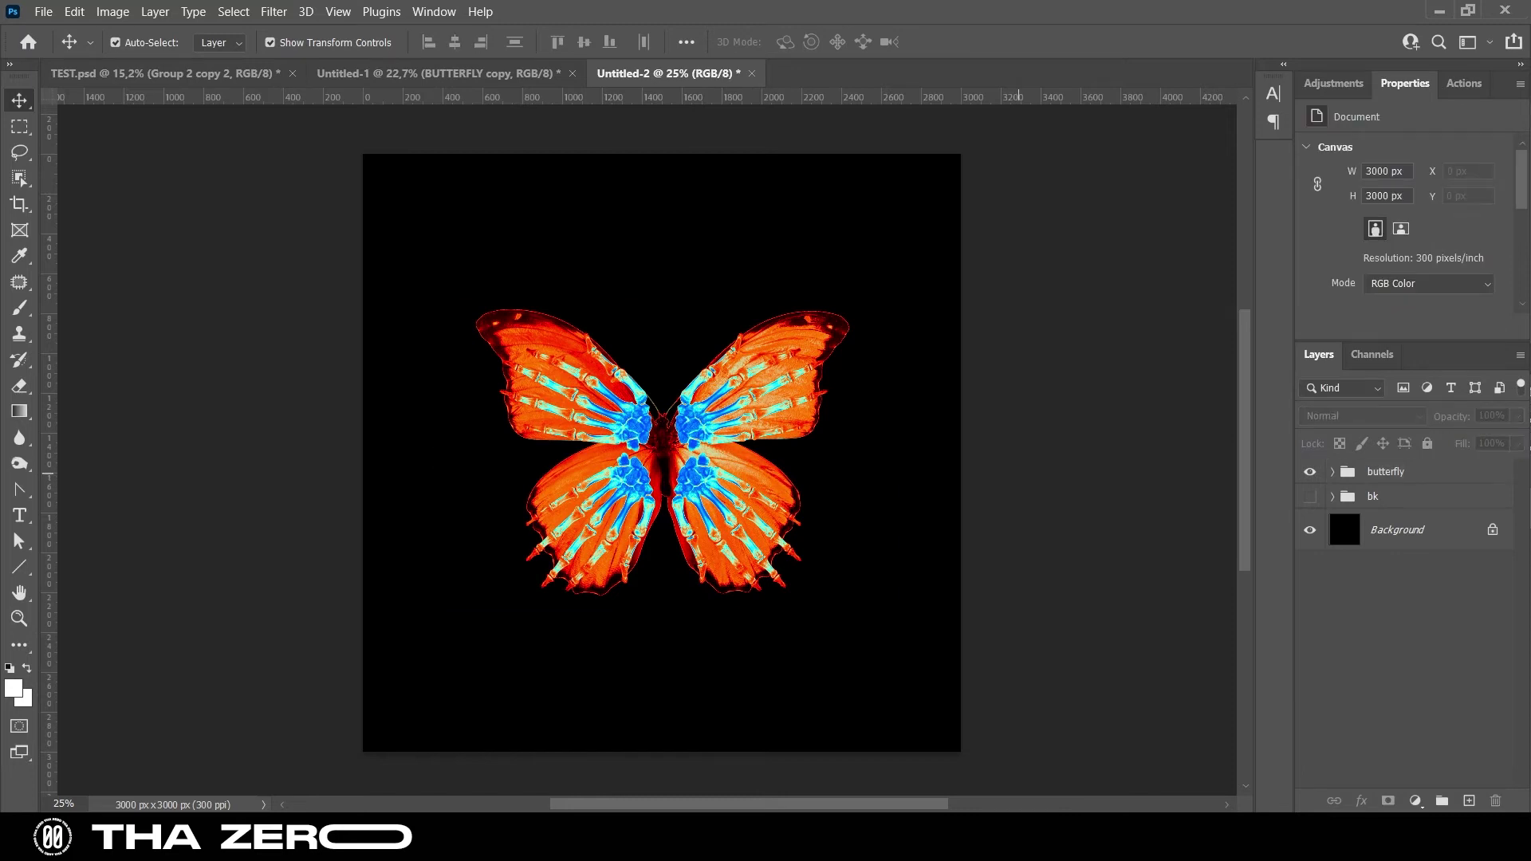
Draw a horizontal line below the butterfly with no fill and 12 px stroke, centred horizontally
scroll(662, 437, "down", 1)
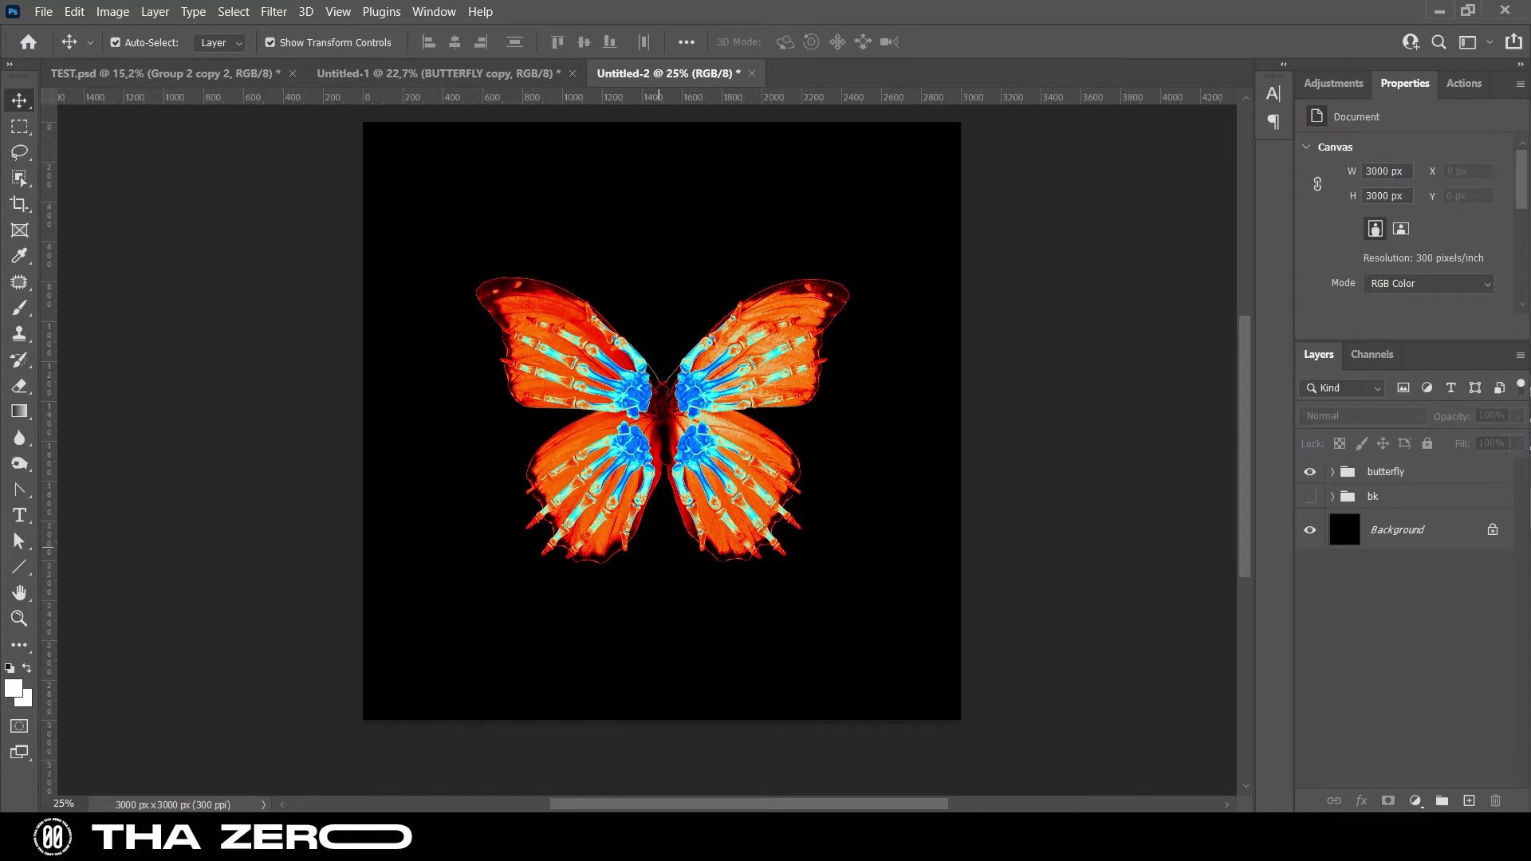
key("u")
left_click_drag(520, 592, 828, 592)
left_click(223, 42)
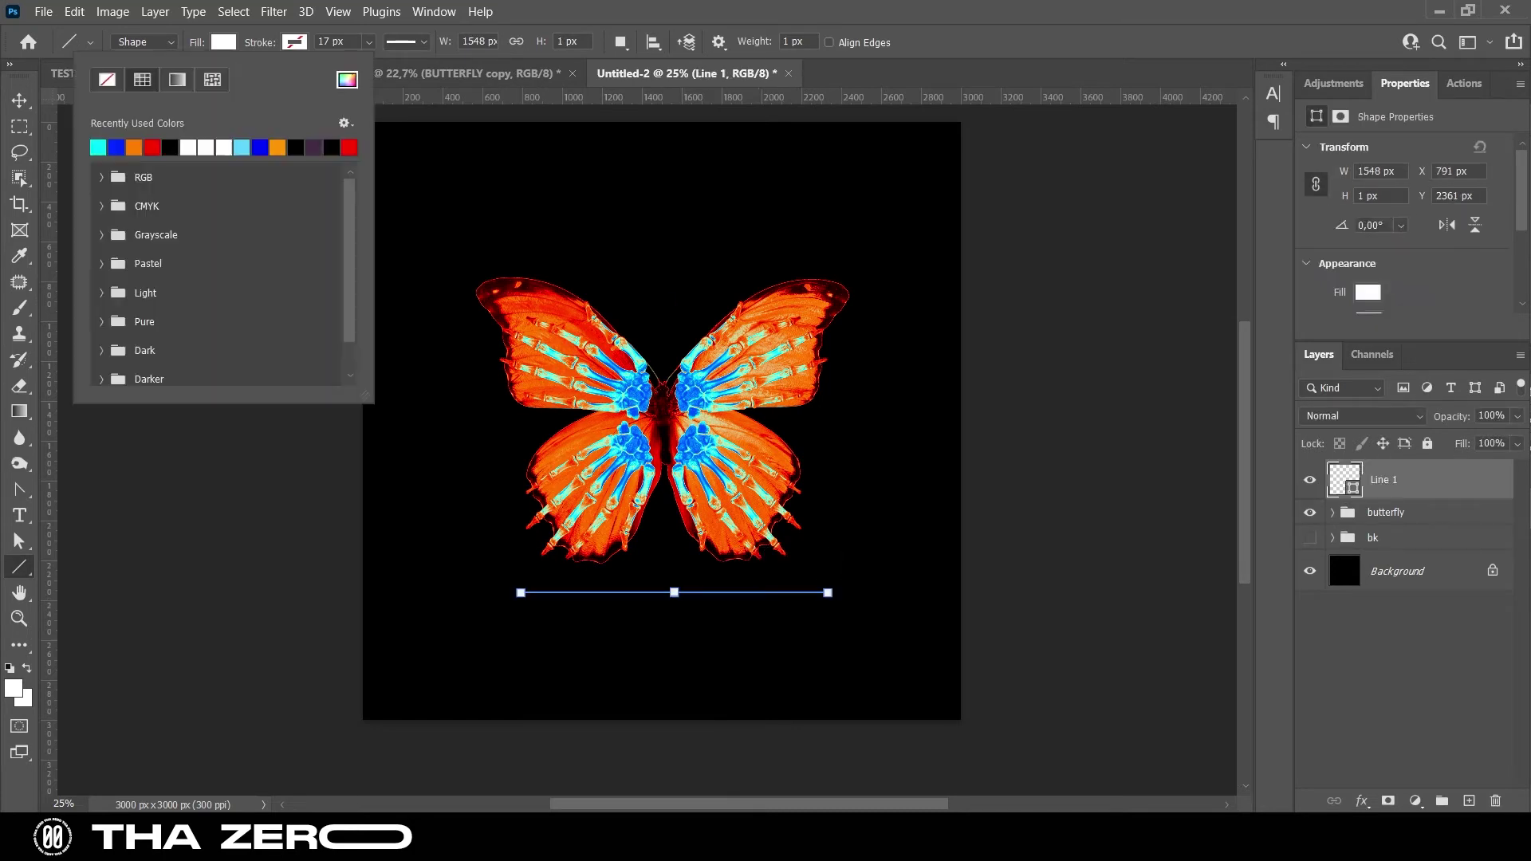
left_click(107, 79)
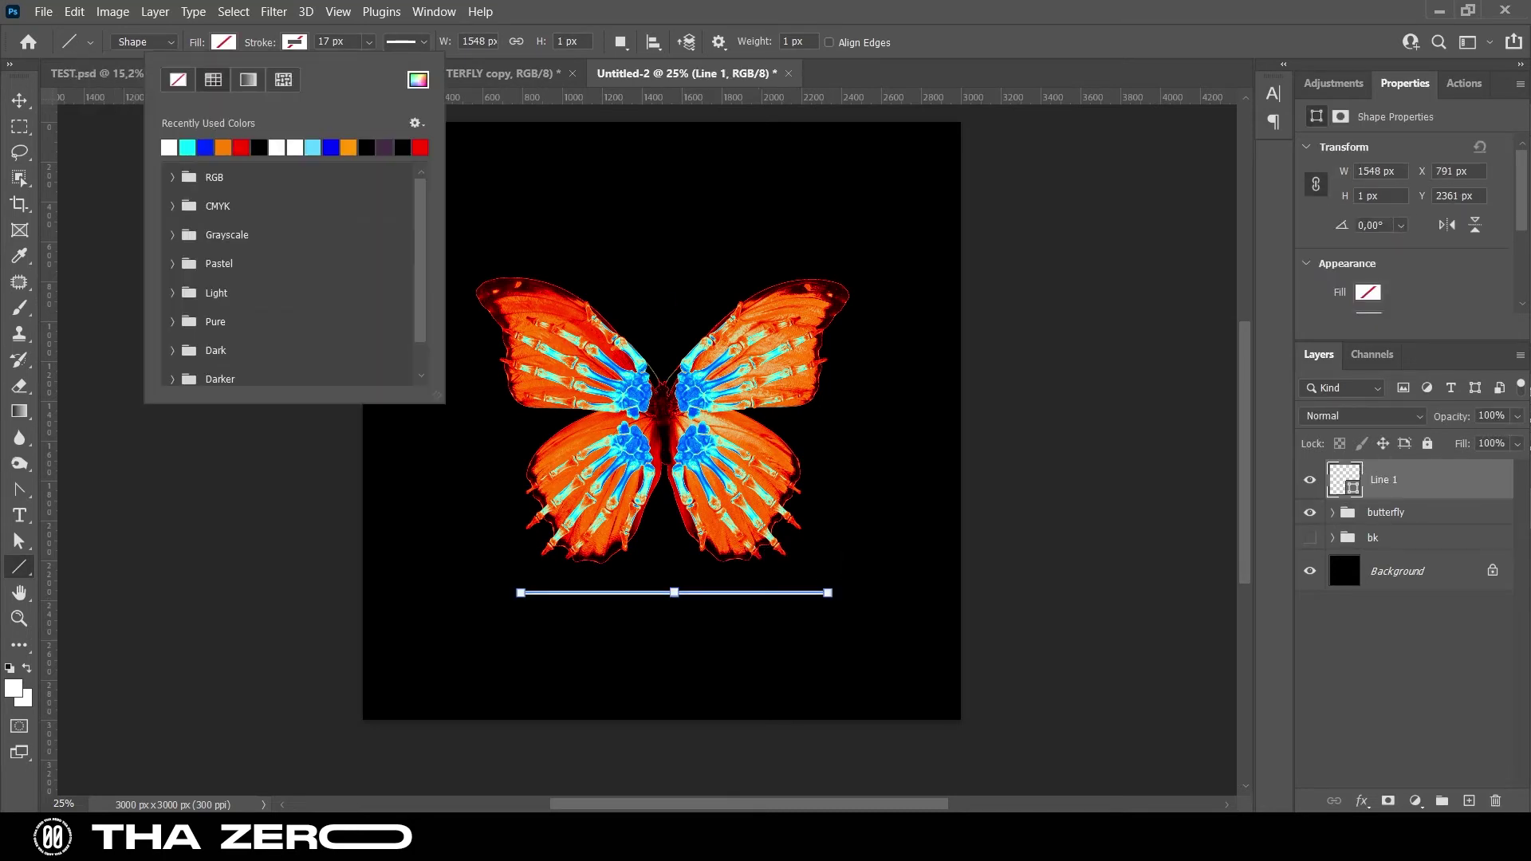
left_click(331, 42)
type("12")
key("Return")
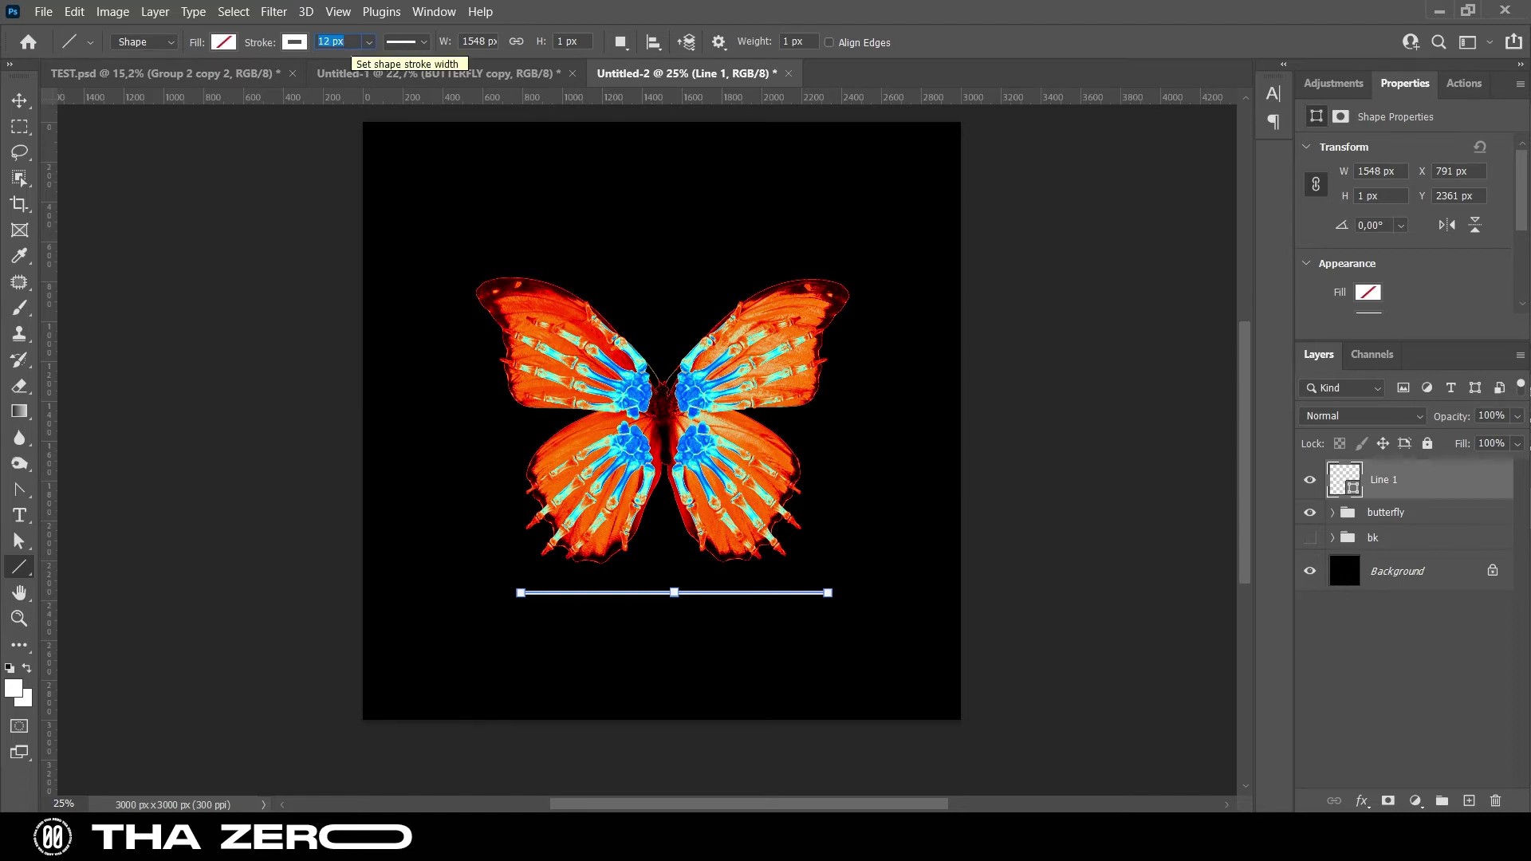
key("v")
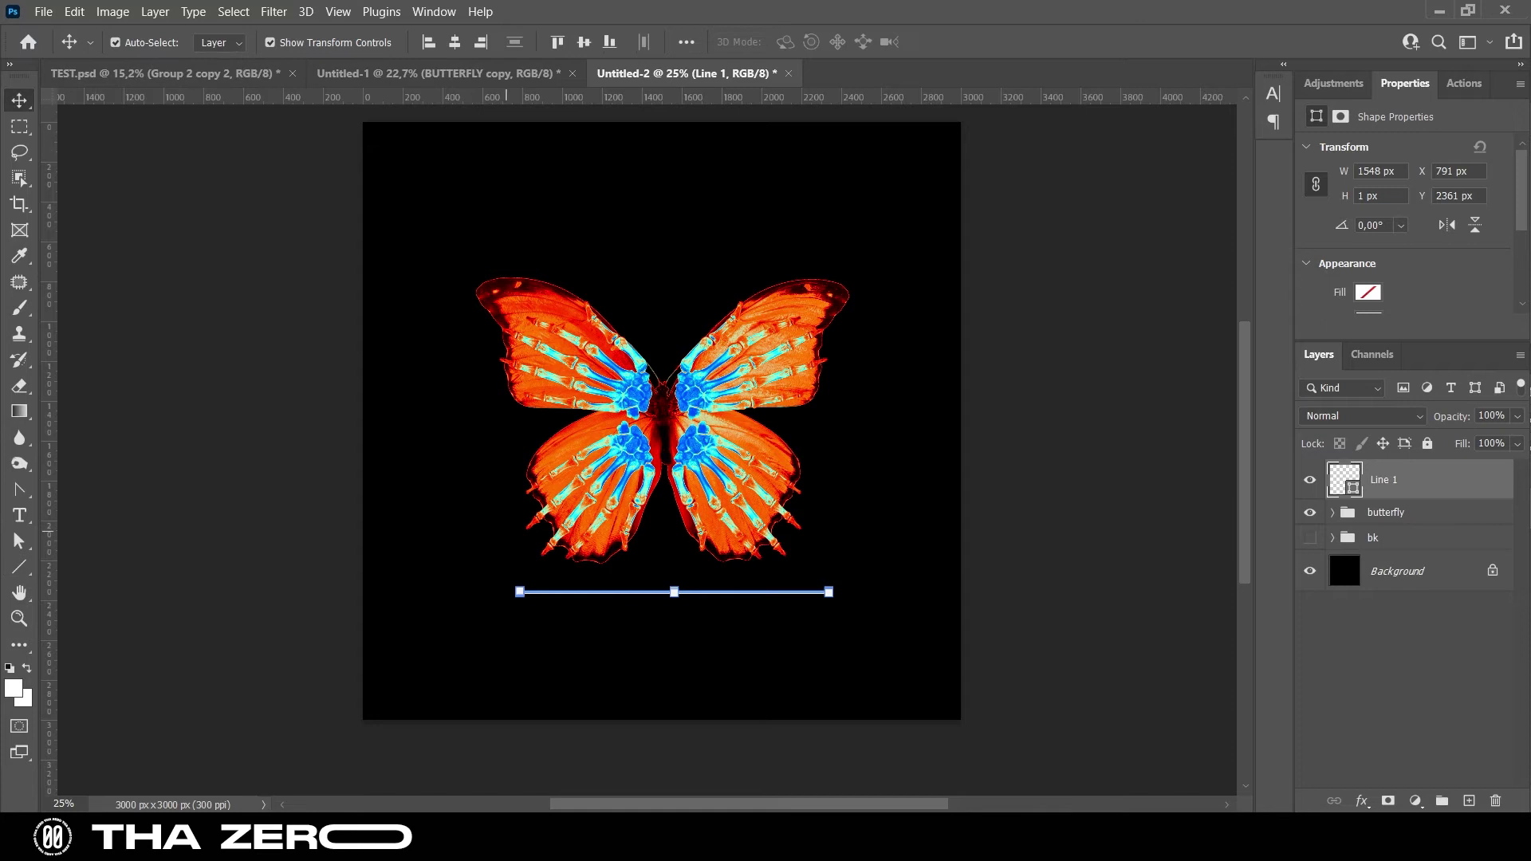
key("ctrl+plus")
key("ctrl+plus")
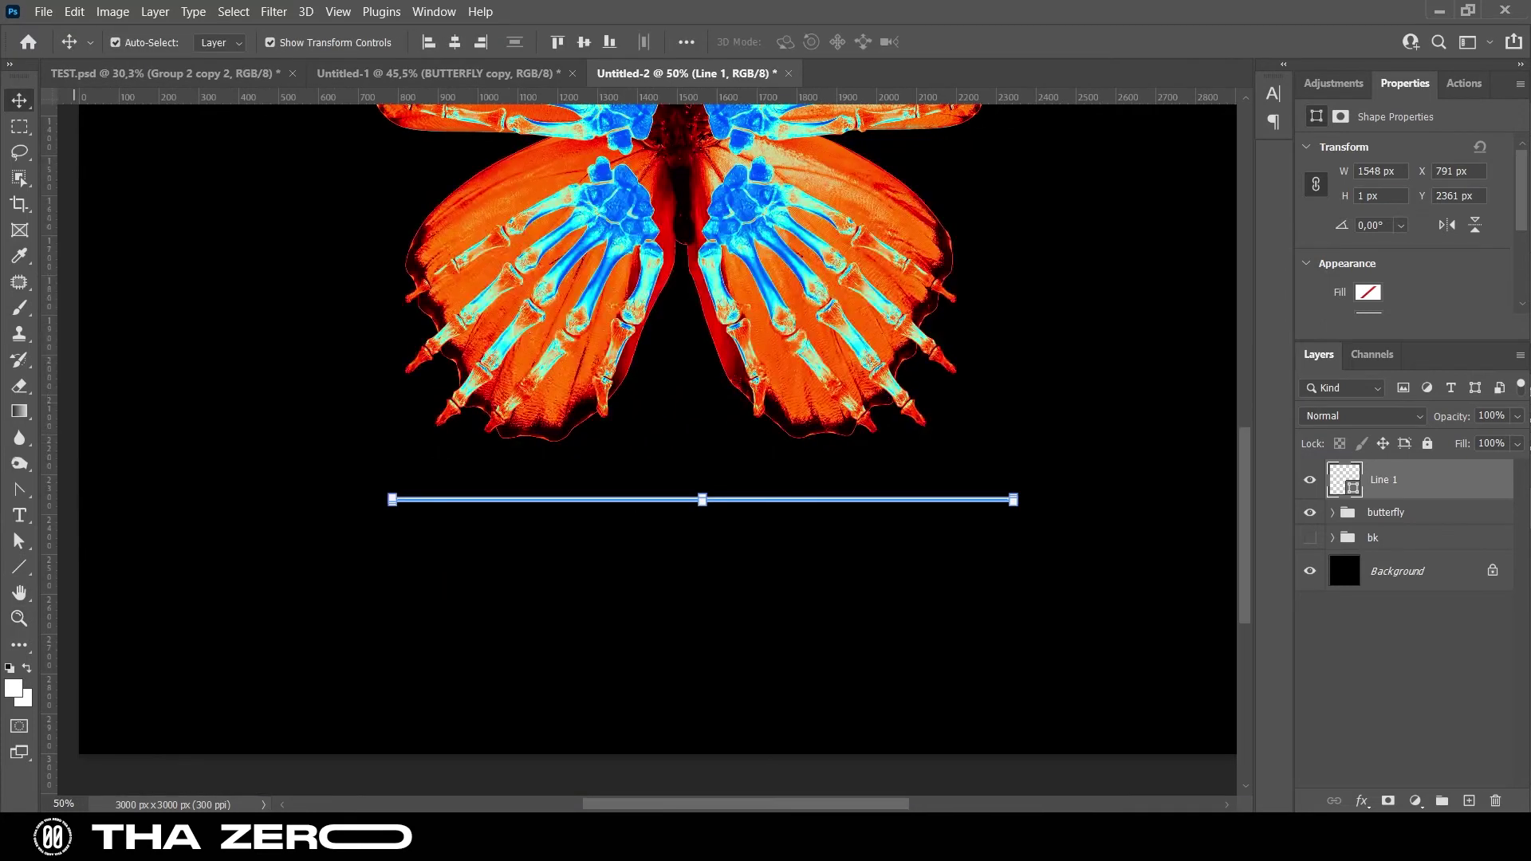
left_click_drag(785, 500, 759, 497)
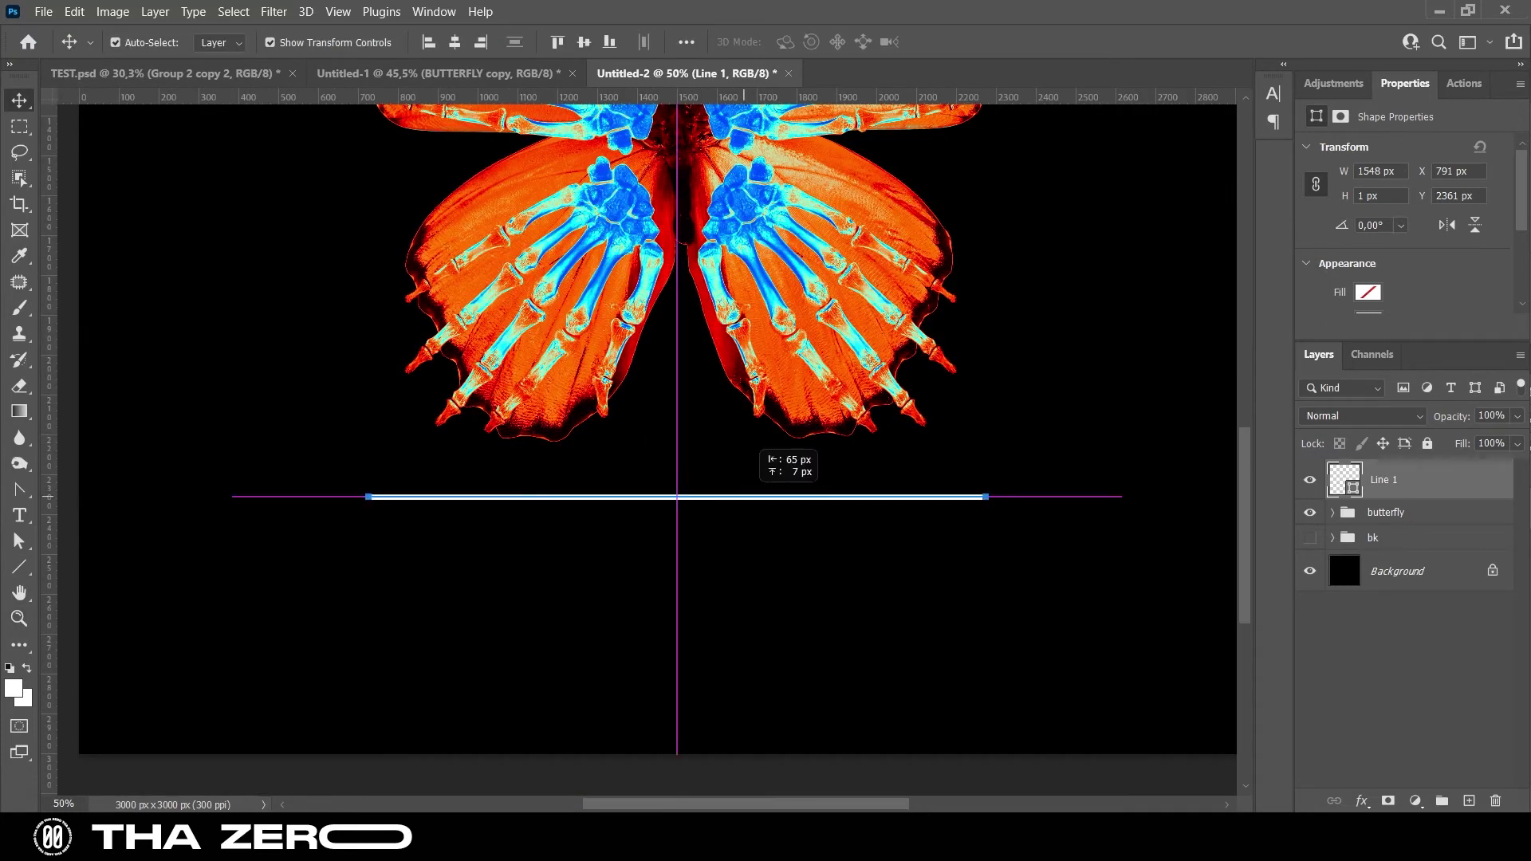
Create a paragraph text box below the rule using Montserrat Medium
key("t")
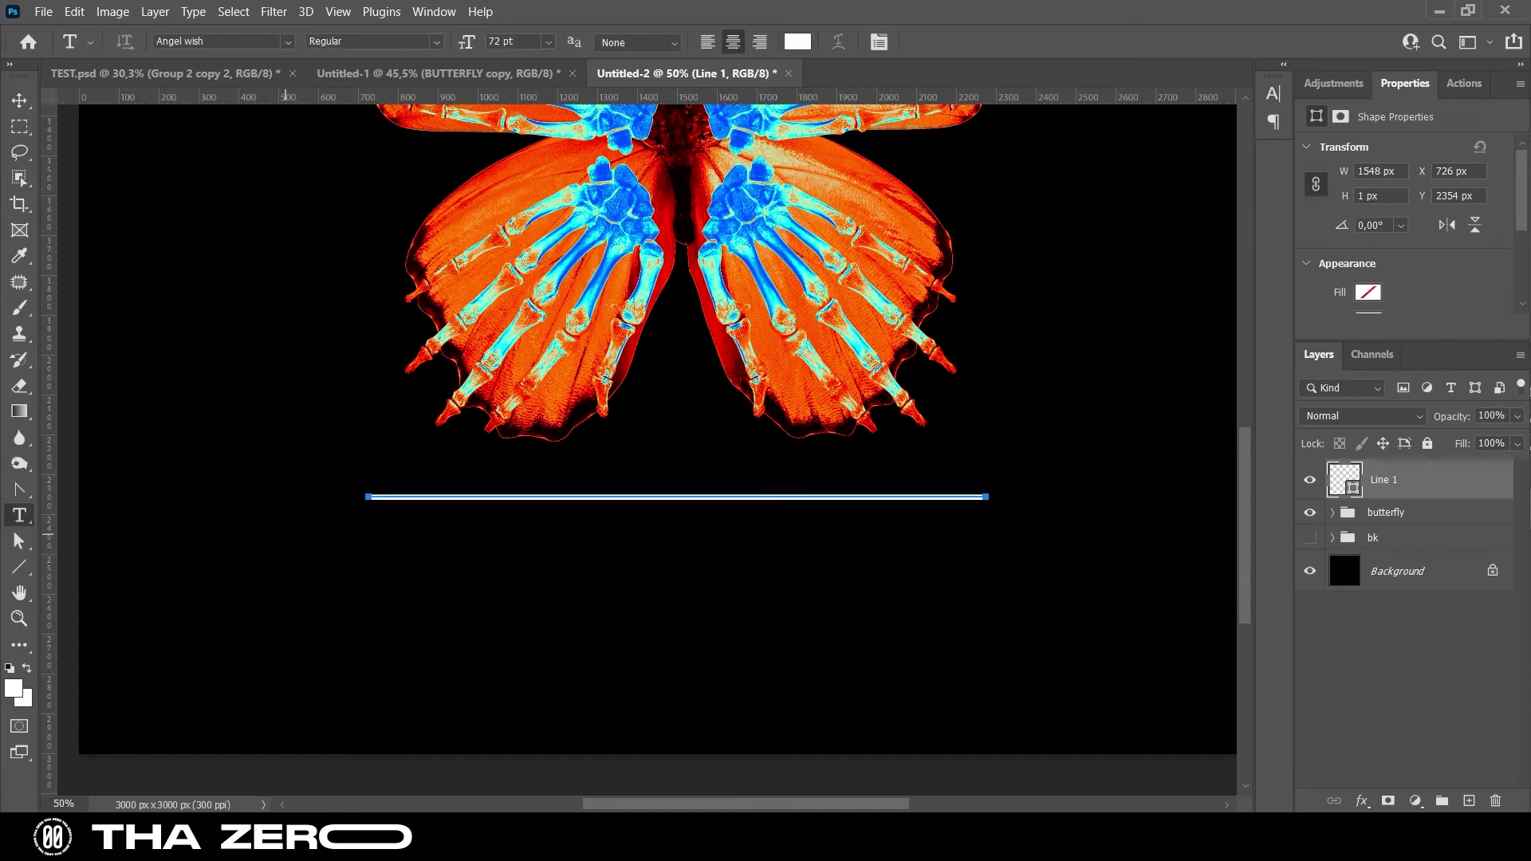
left_click_drag(270, 529, 1133, 714)
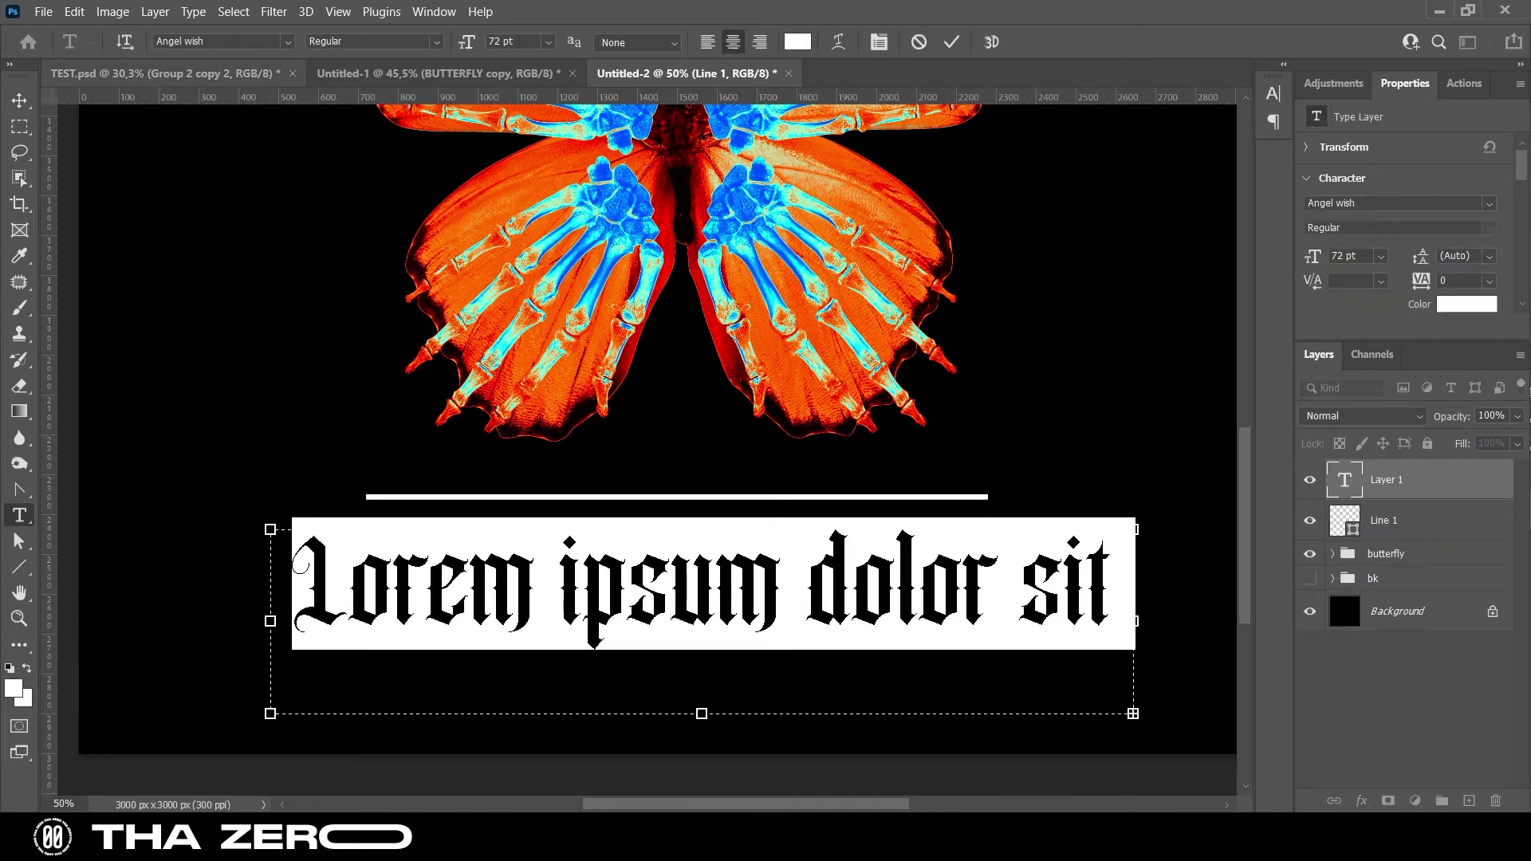
type("mo")
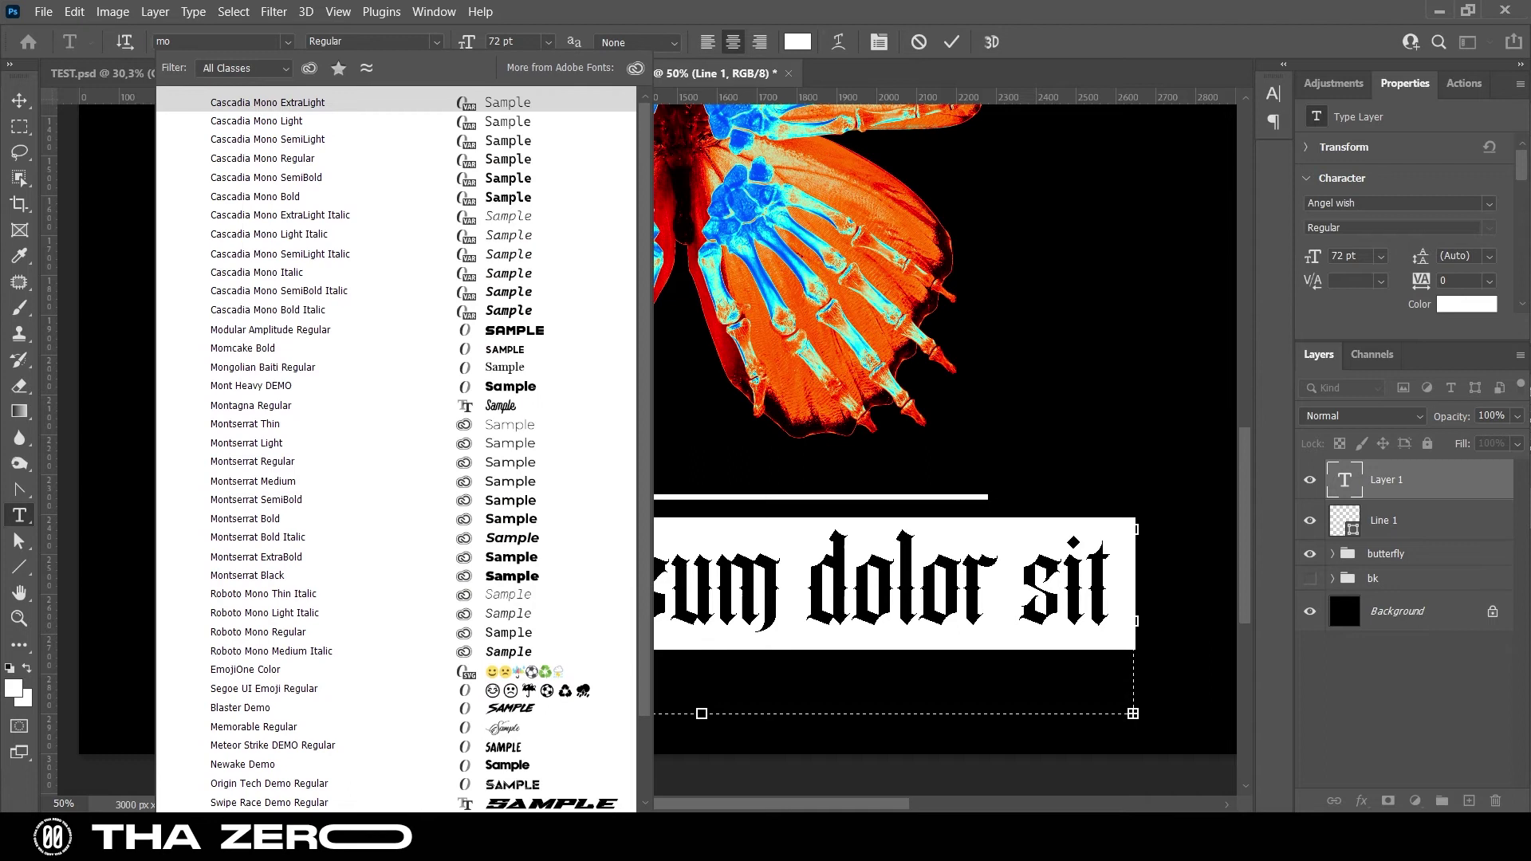
type("ntserr")
key("Down")
key("Down")
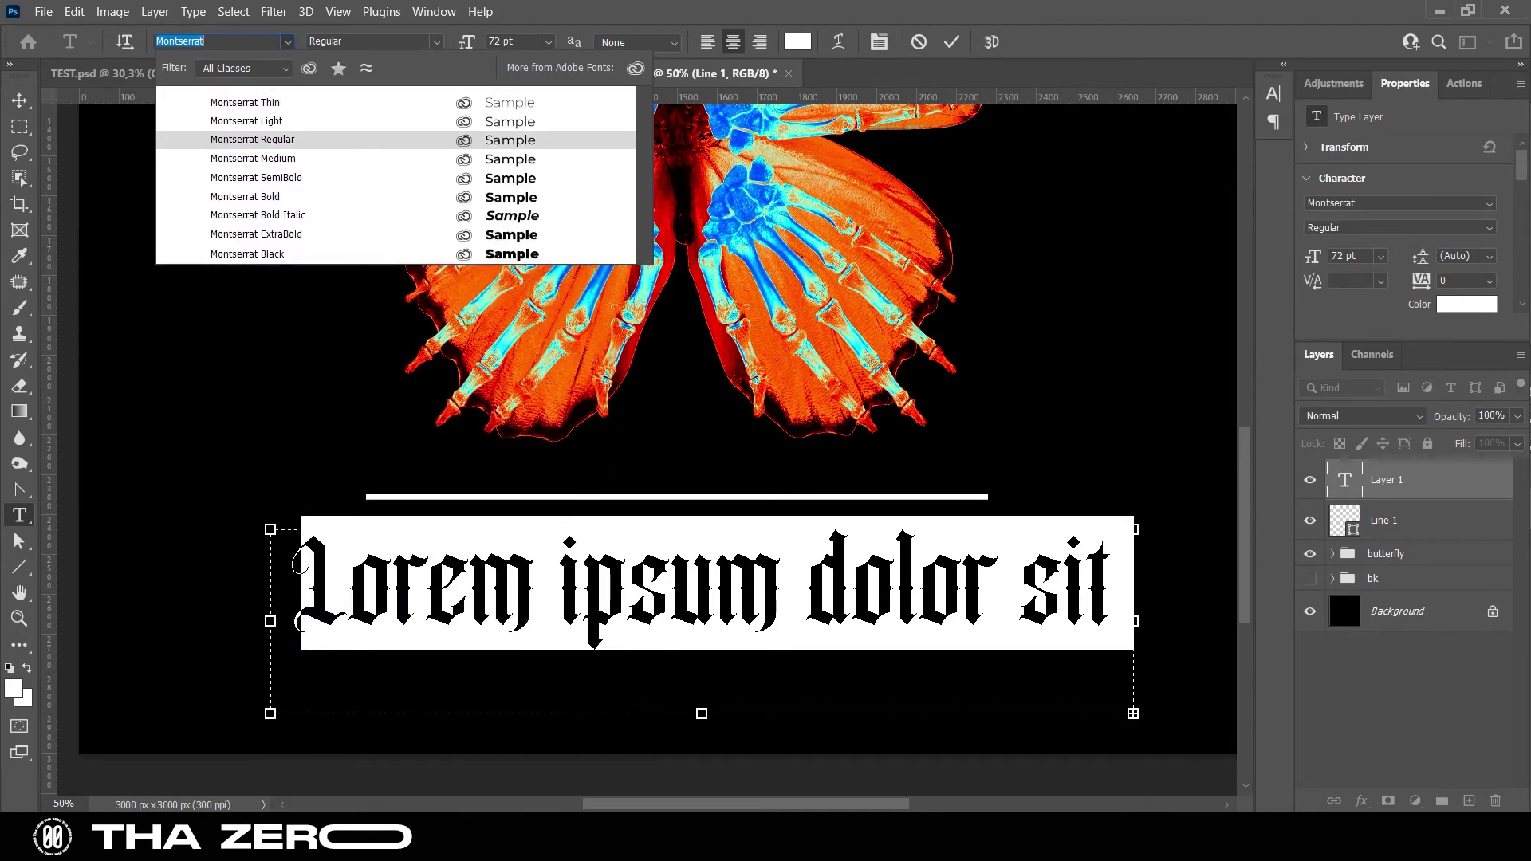
key("Down")
key("Down")
key("Up")
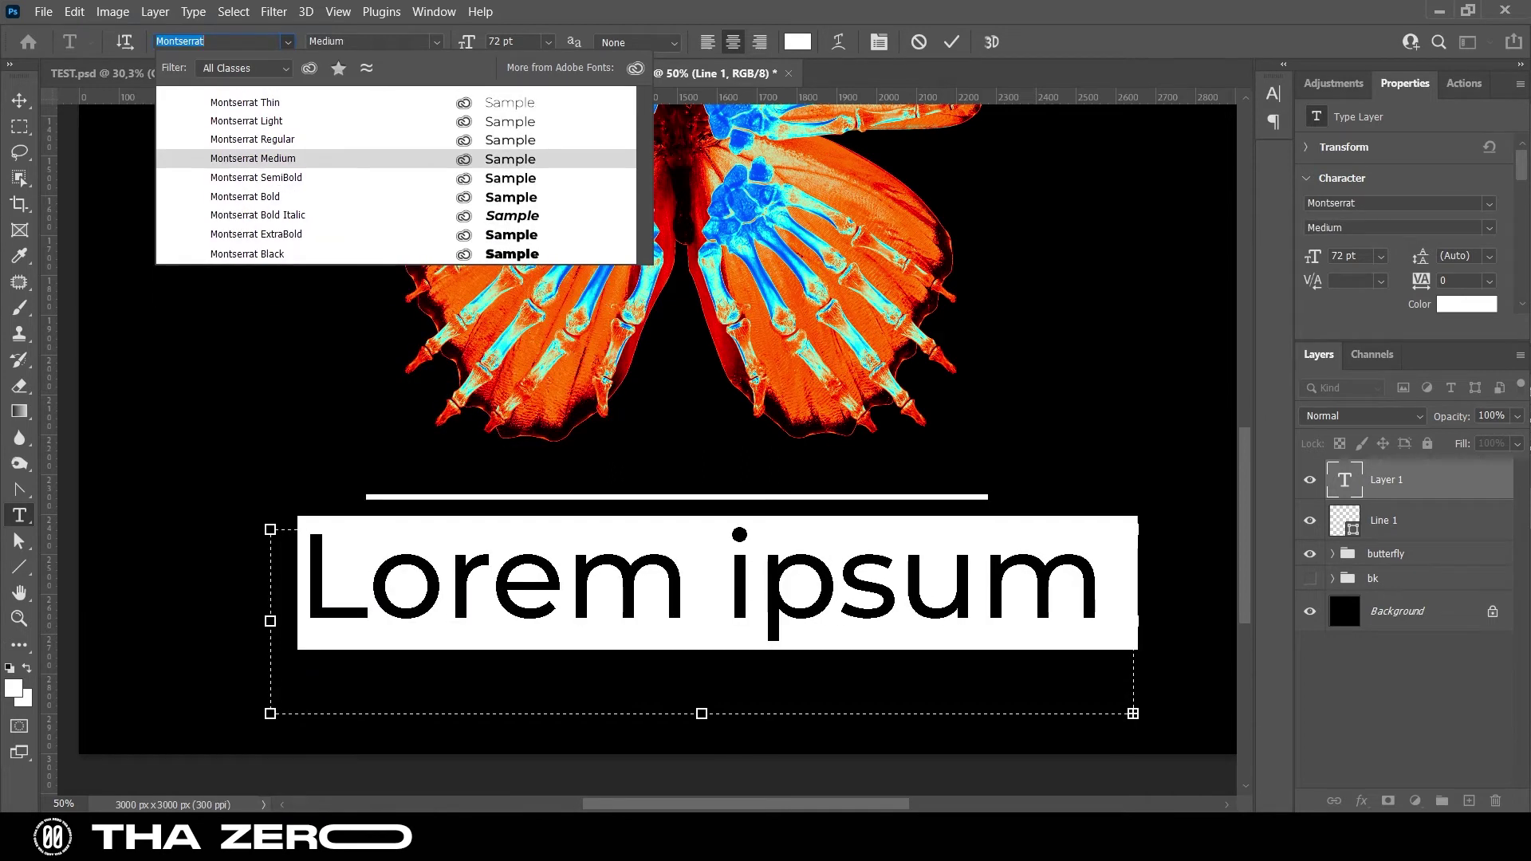
key("Return")
Copy the caption line from the TXT file and clear the placeholder text
key("alt+Tab")
double_click(259, 499)
key("shift+Down")
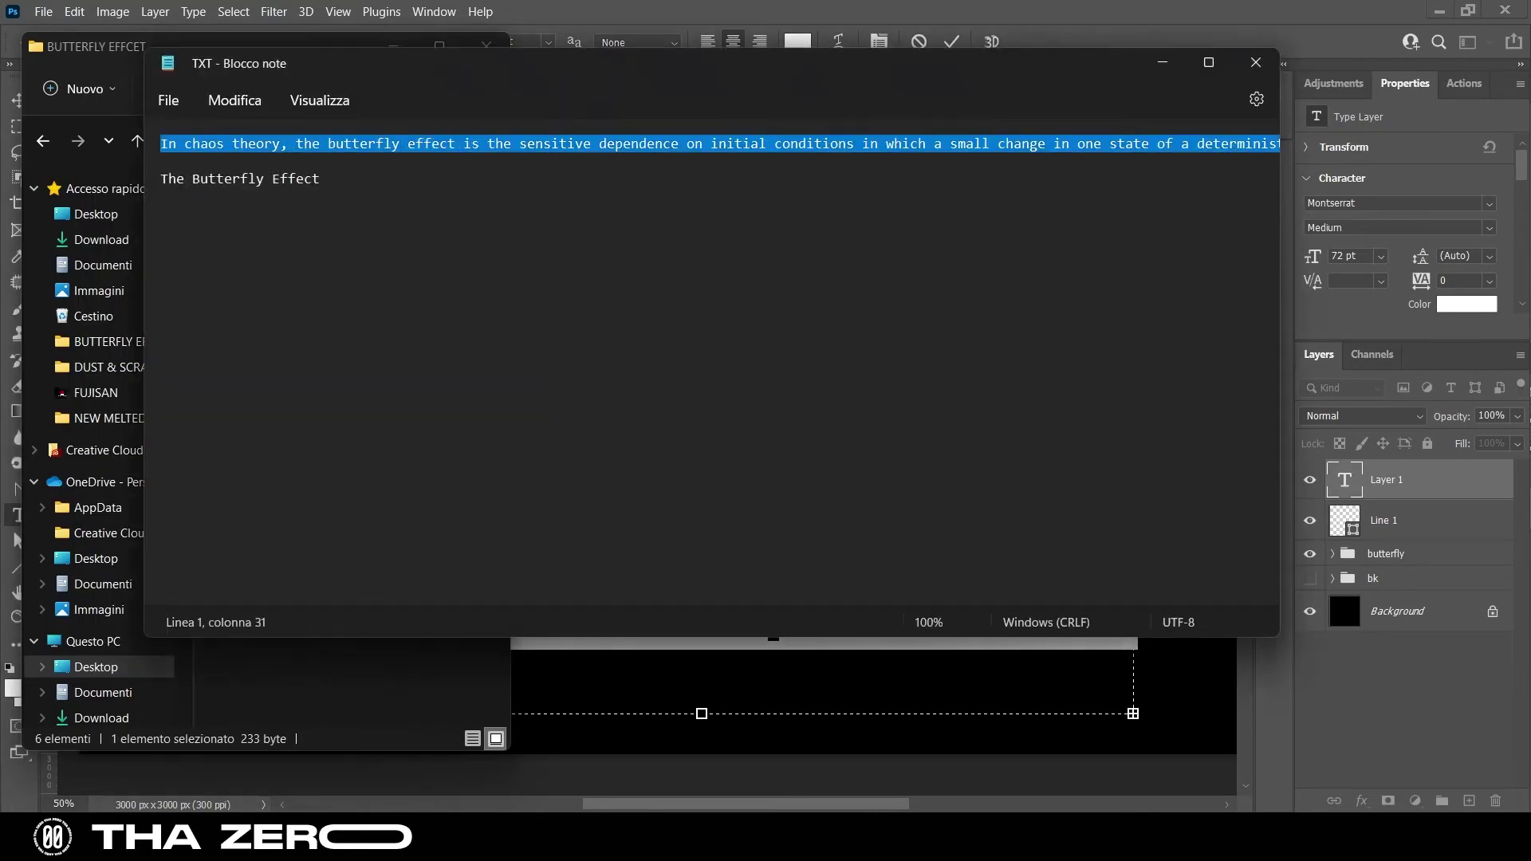
key("alt+Tab")
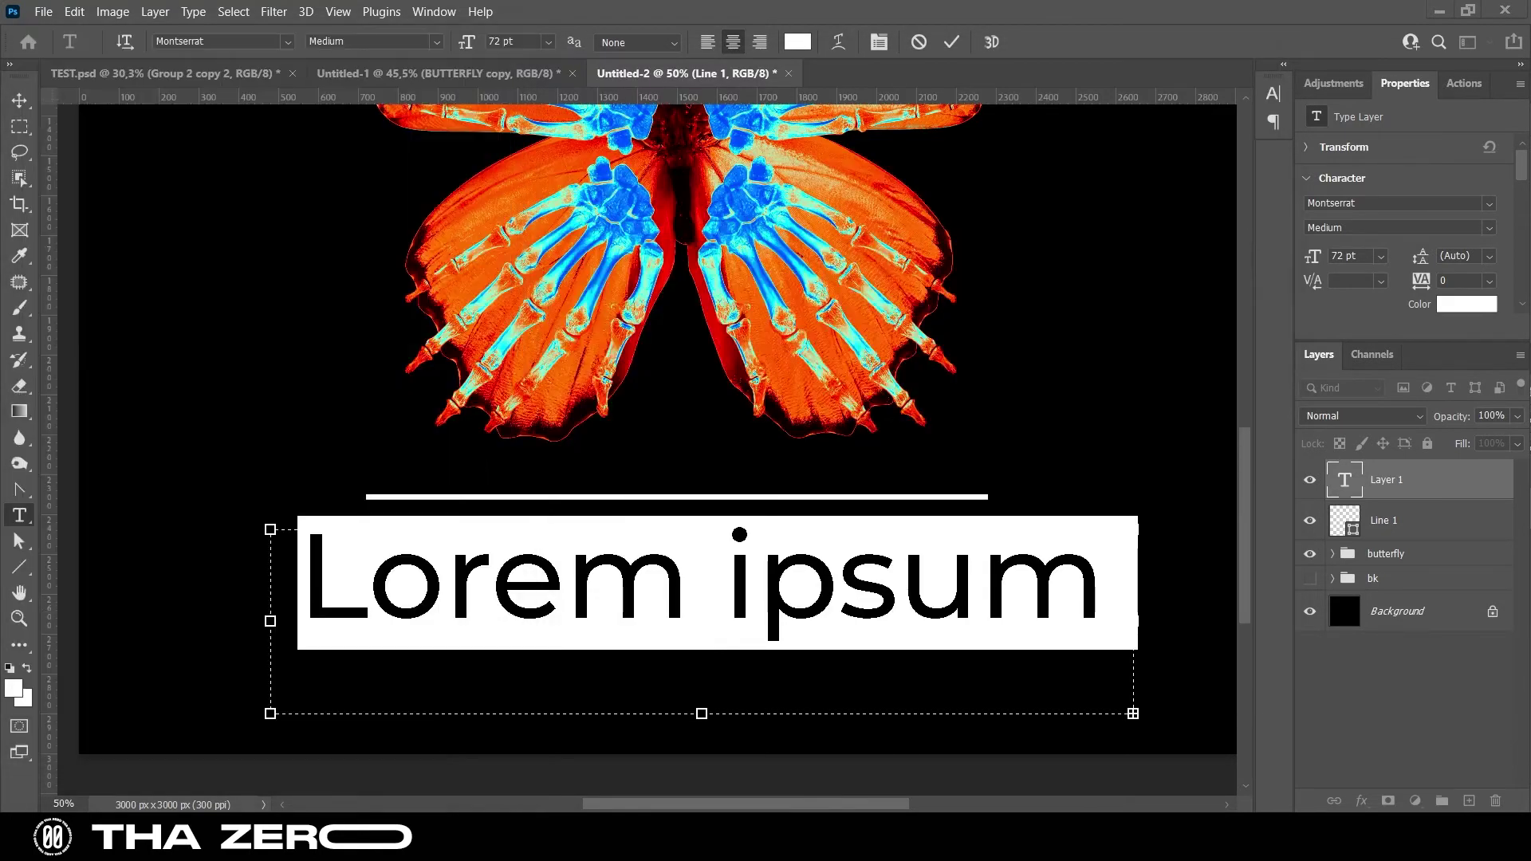
key("BackSpace")
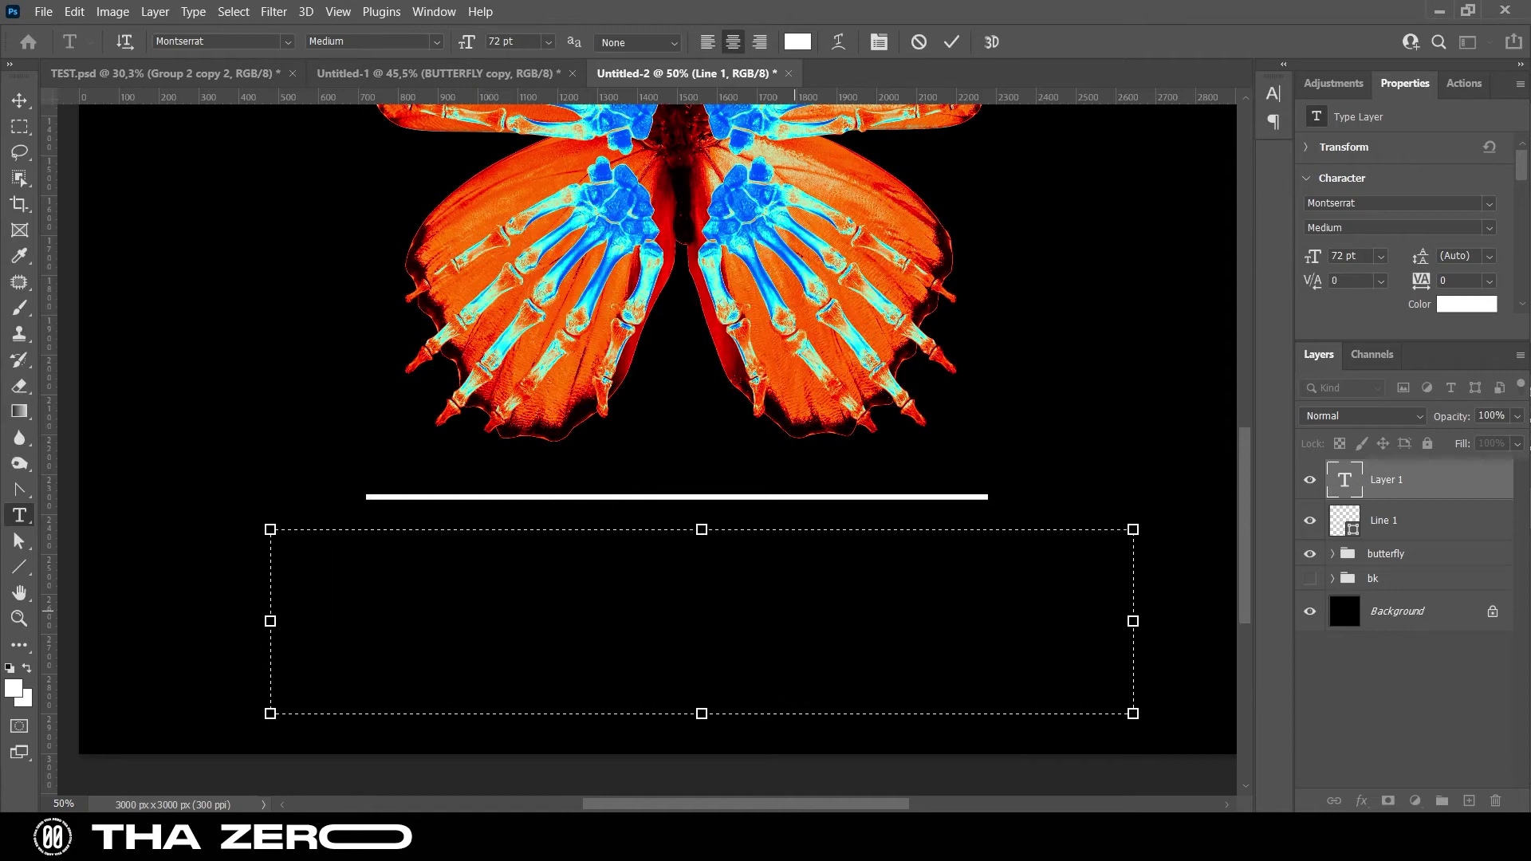
Paste the caption, set it to Justify All at 14 pt, and commit it
left_click(548, 41)
left_click(511, 150)
type("In chaos theory, the butterfly effect is the sensitive dependence on initial conditions in which a small change in one state of a deterministic nonlinear system can result in large differences in a later state")
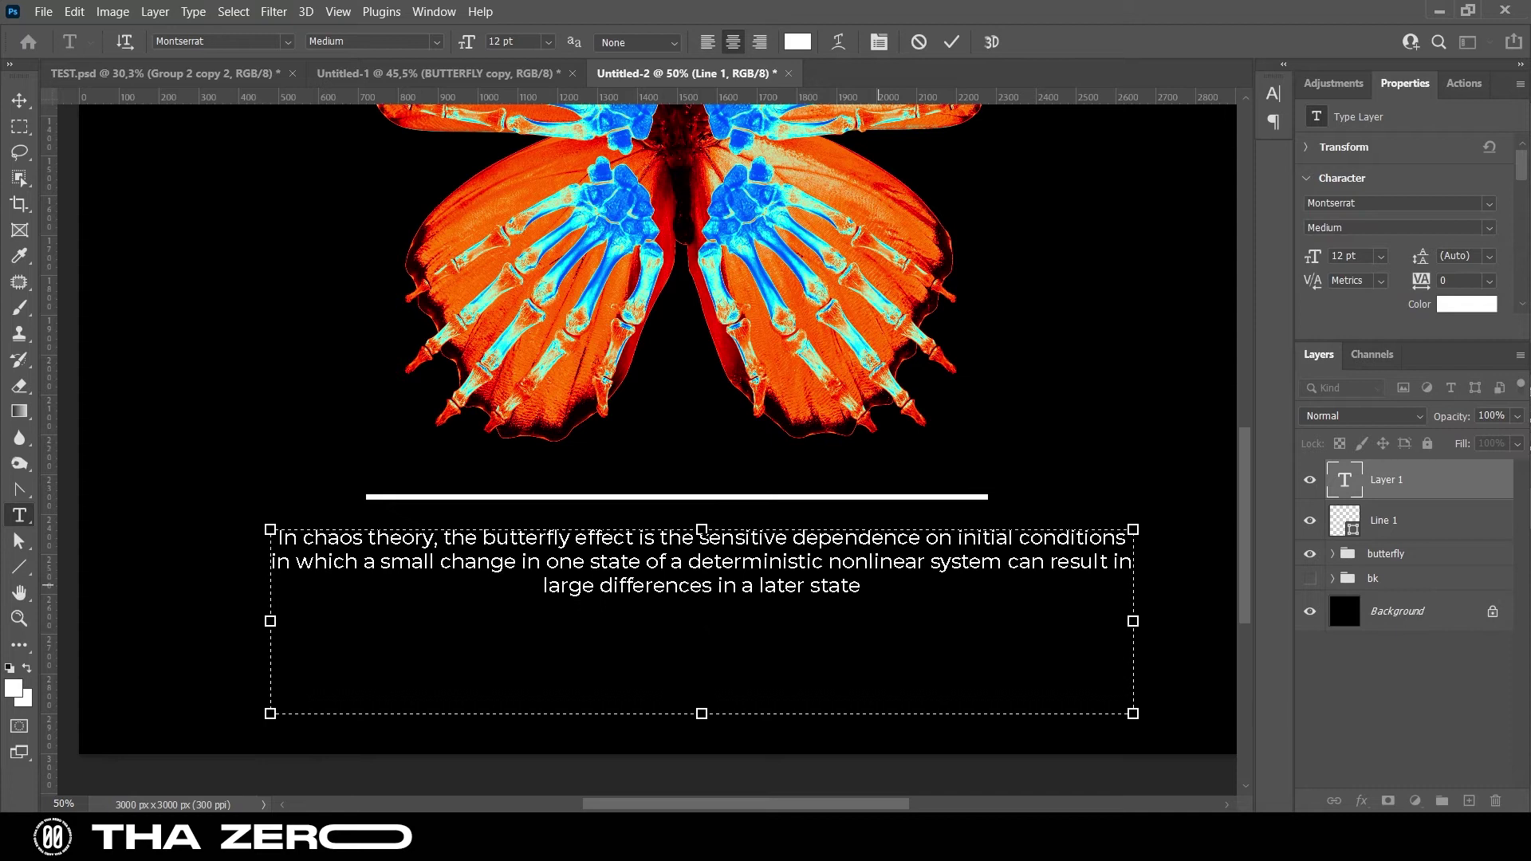
left_click_drag(878, 586, 144, 528)
key("ctrl+t")
left_click(1134, 84)
left_click(1228, 121)
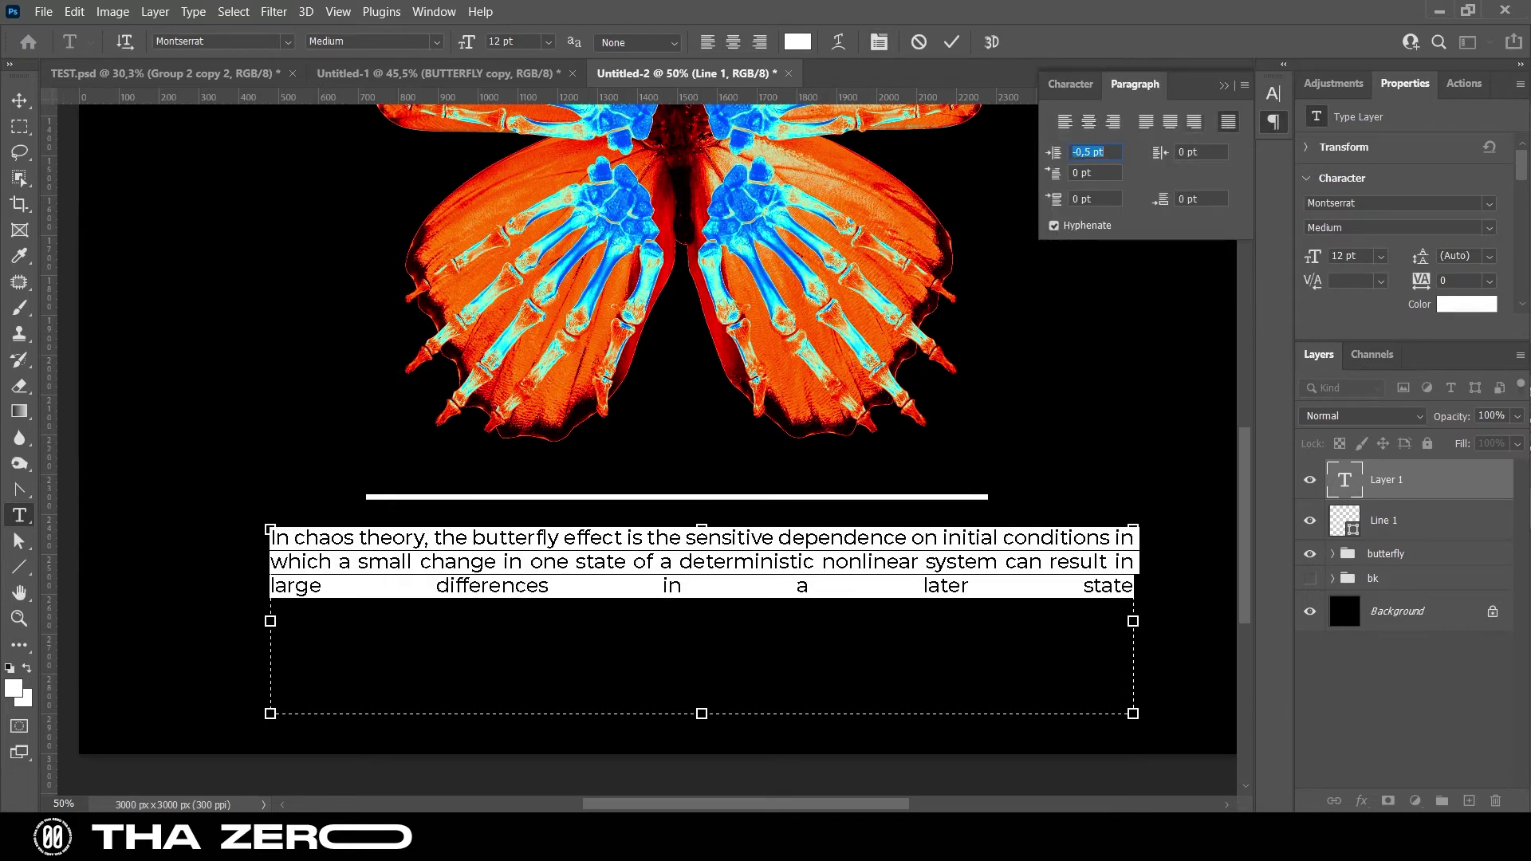
key("ctrl+shift+period")
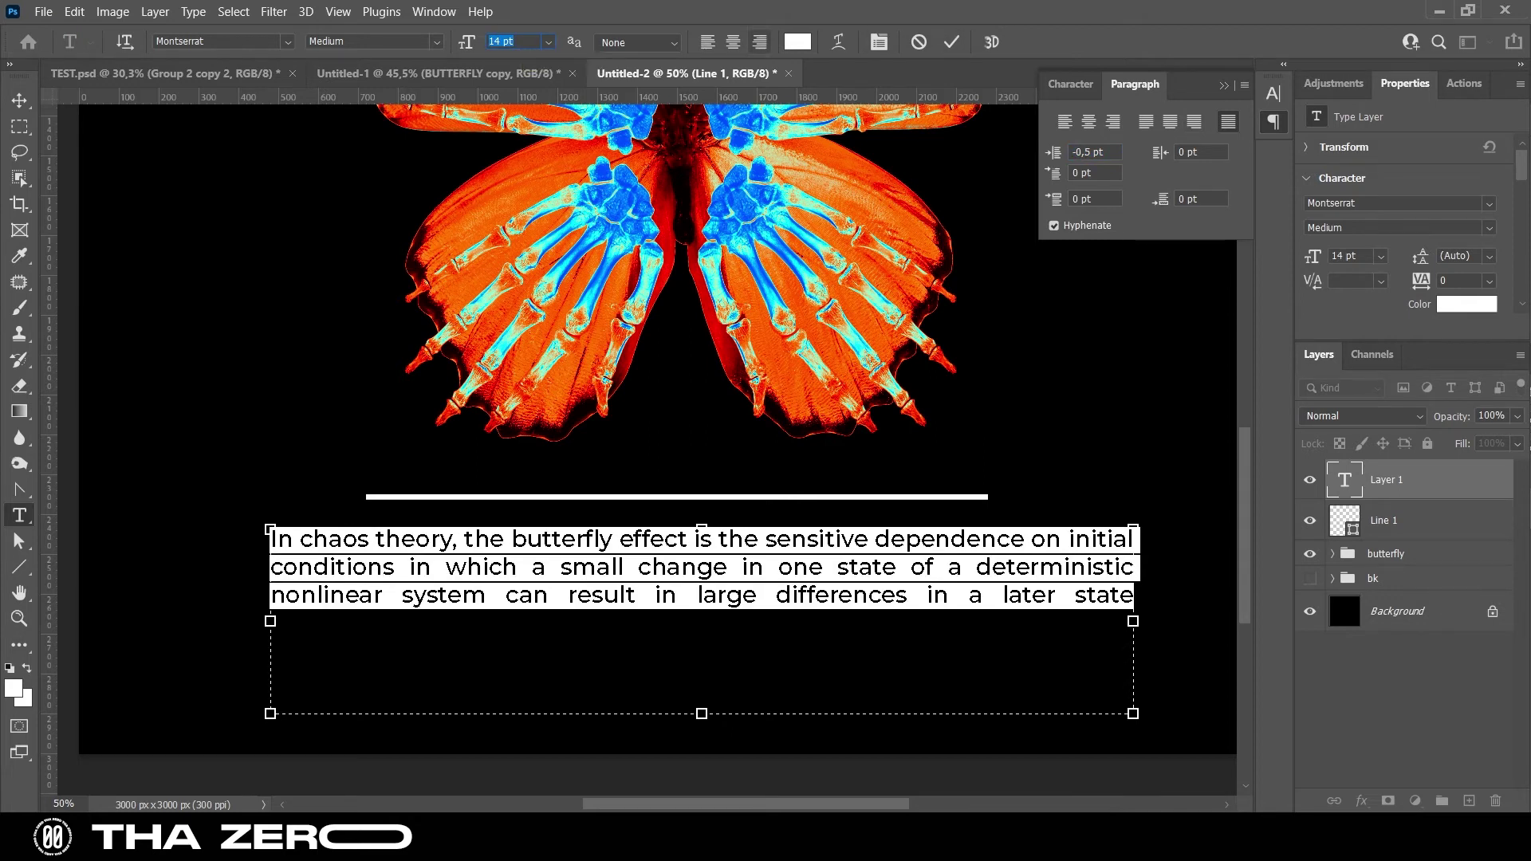
key("Return")
left_click(951, 42)
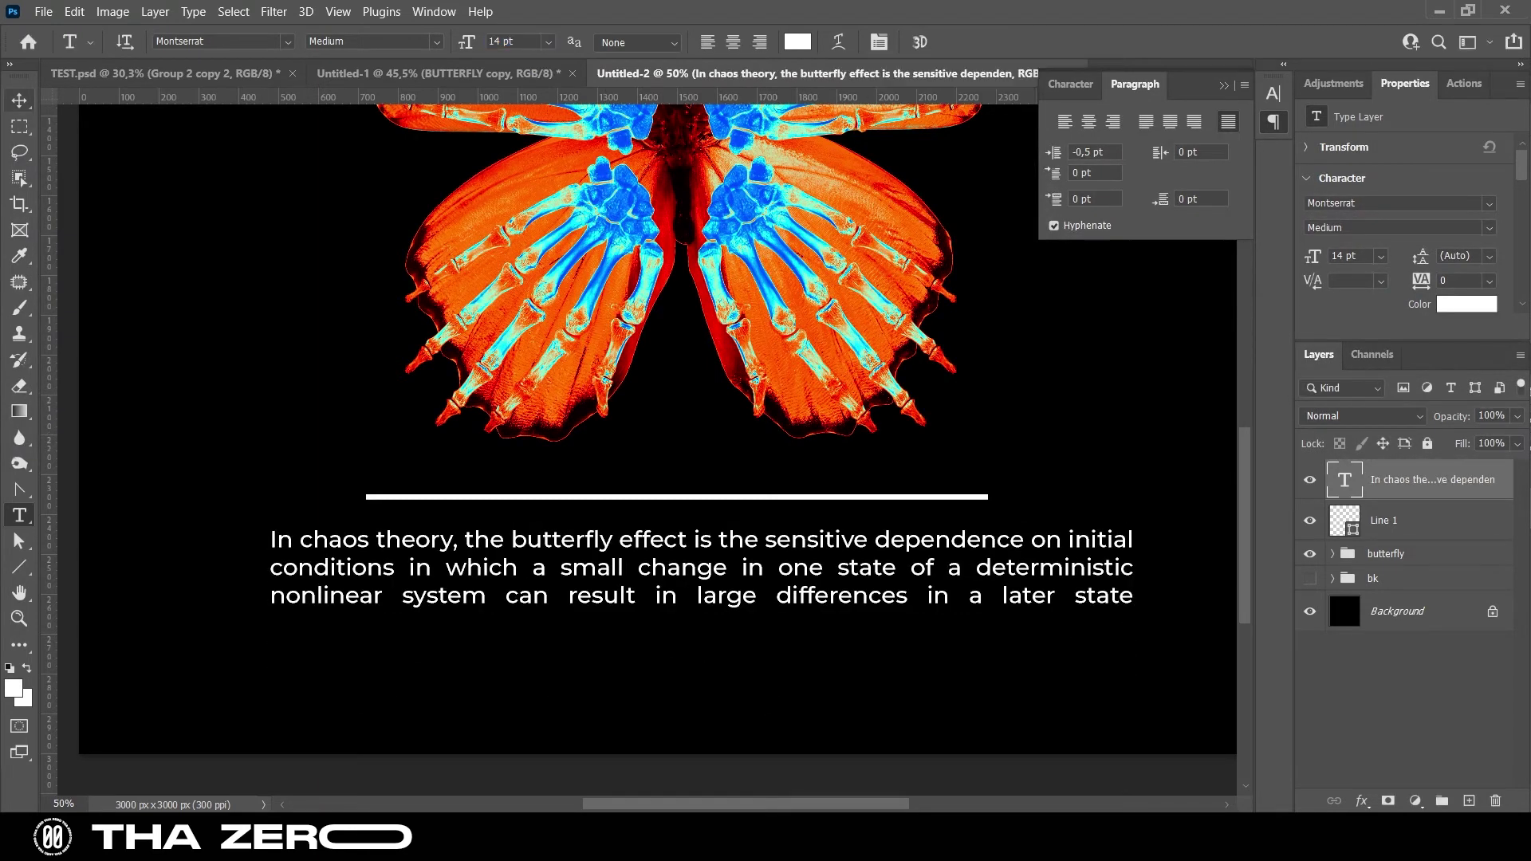
Centre the caption horizontally and stretch the white rule at both ends to about 2147 px
key("v")
left_click(454, 42)
left_click(807, 678)
left_click(986, 497)
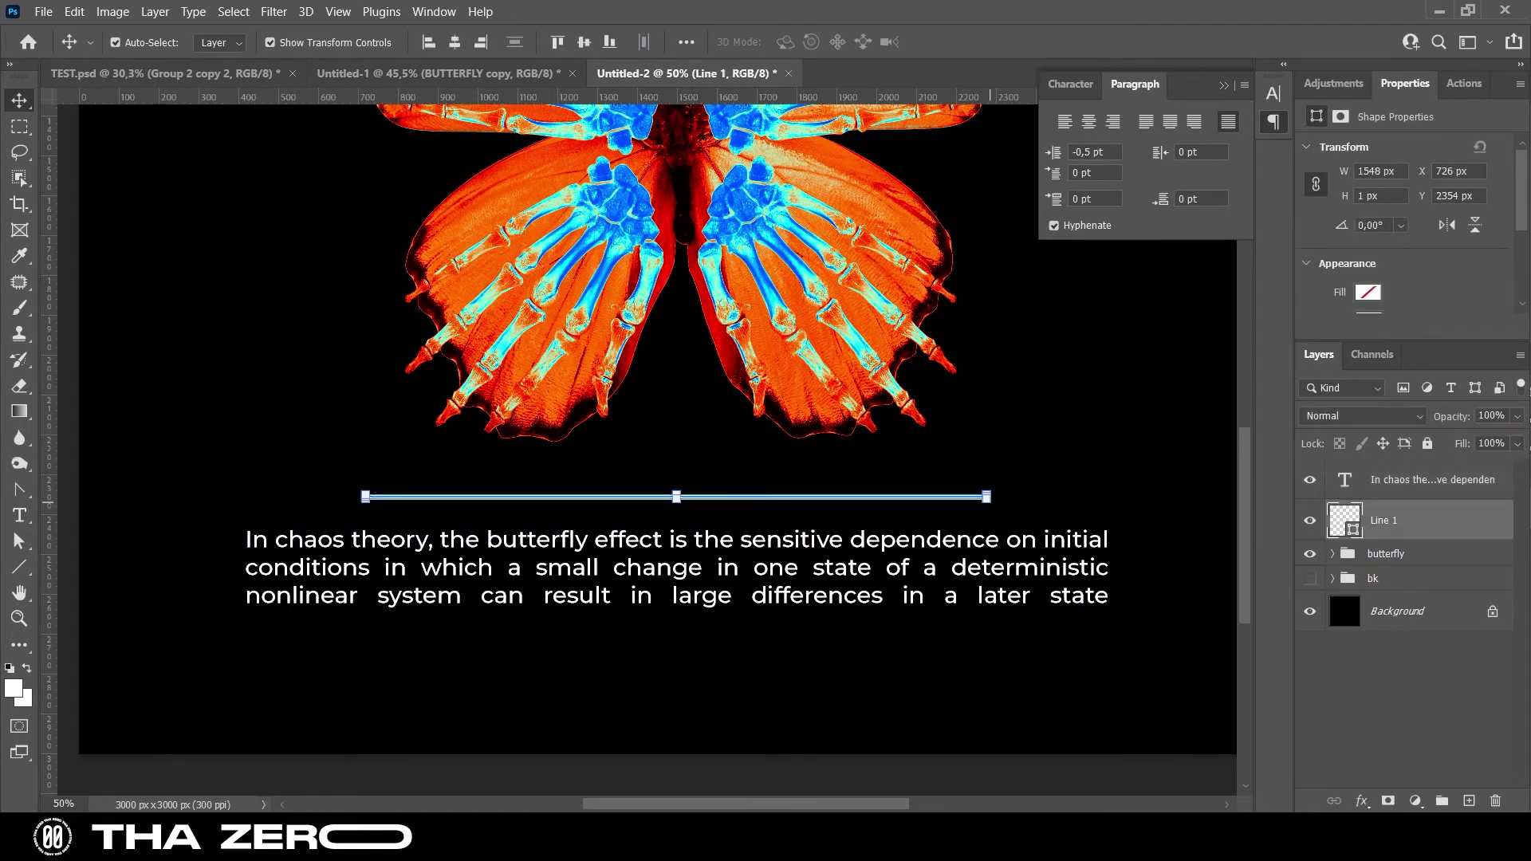
left_click_drag(986, 497, 1107, 497)
left_click_drag(365, 497, 245, 497)
key("Return")
key("ctrl+minus")
key("ctrl+minus")
key("ctrl+minus")
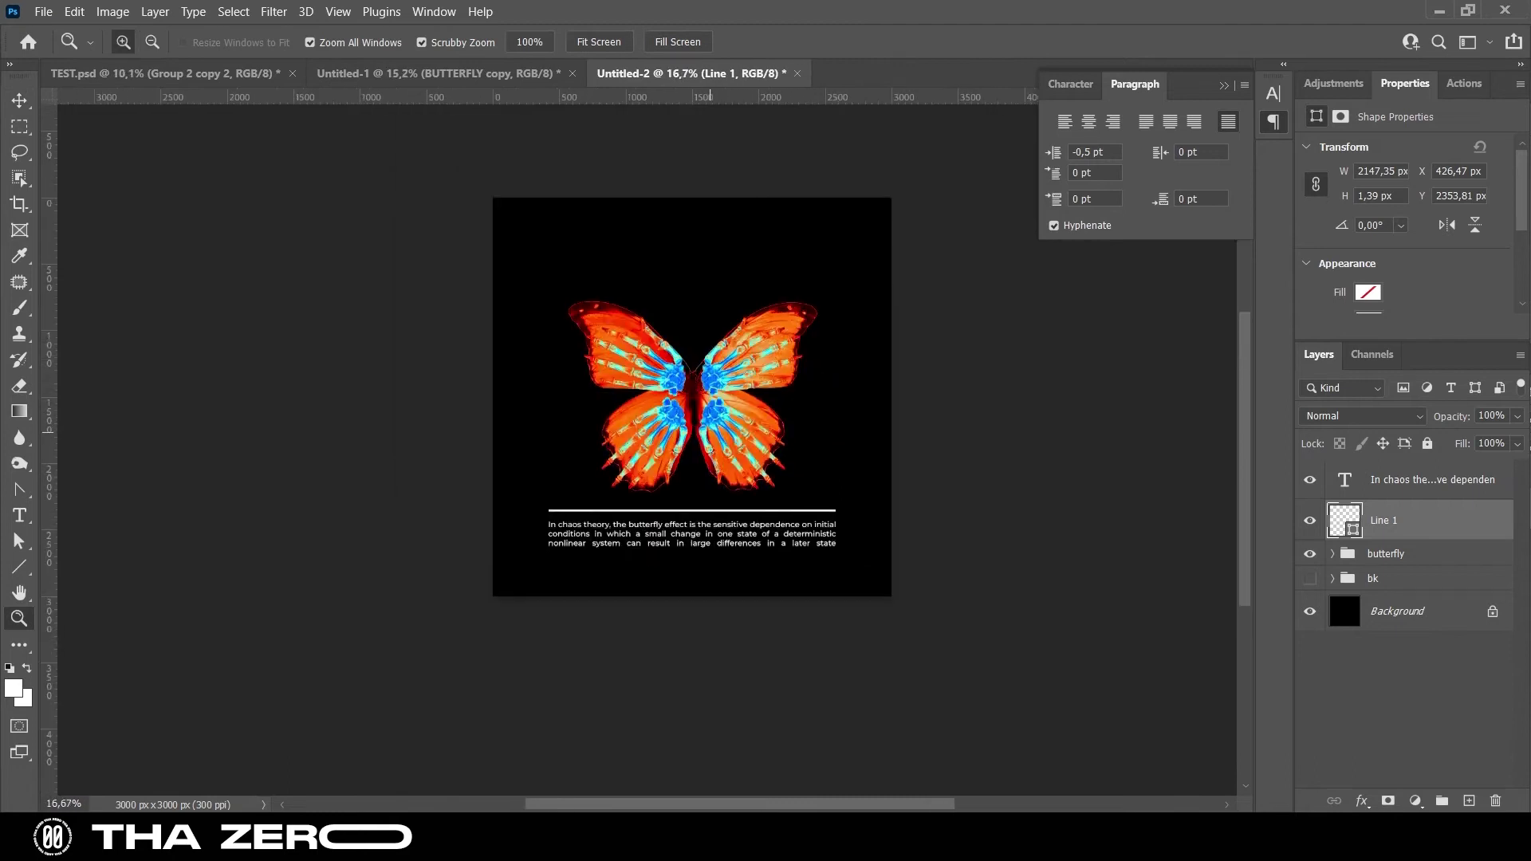
Adjust the caption box width and reduce the caption text to 13 pt
left_click(714, 418)
left_click(19, 515)
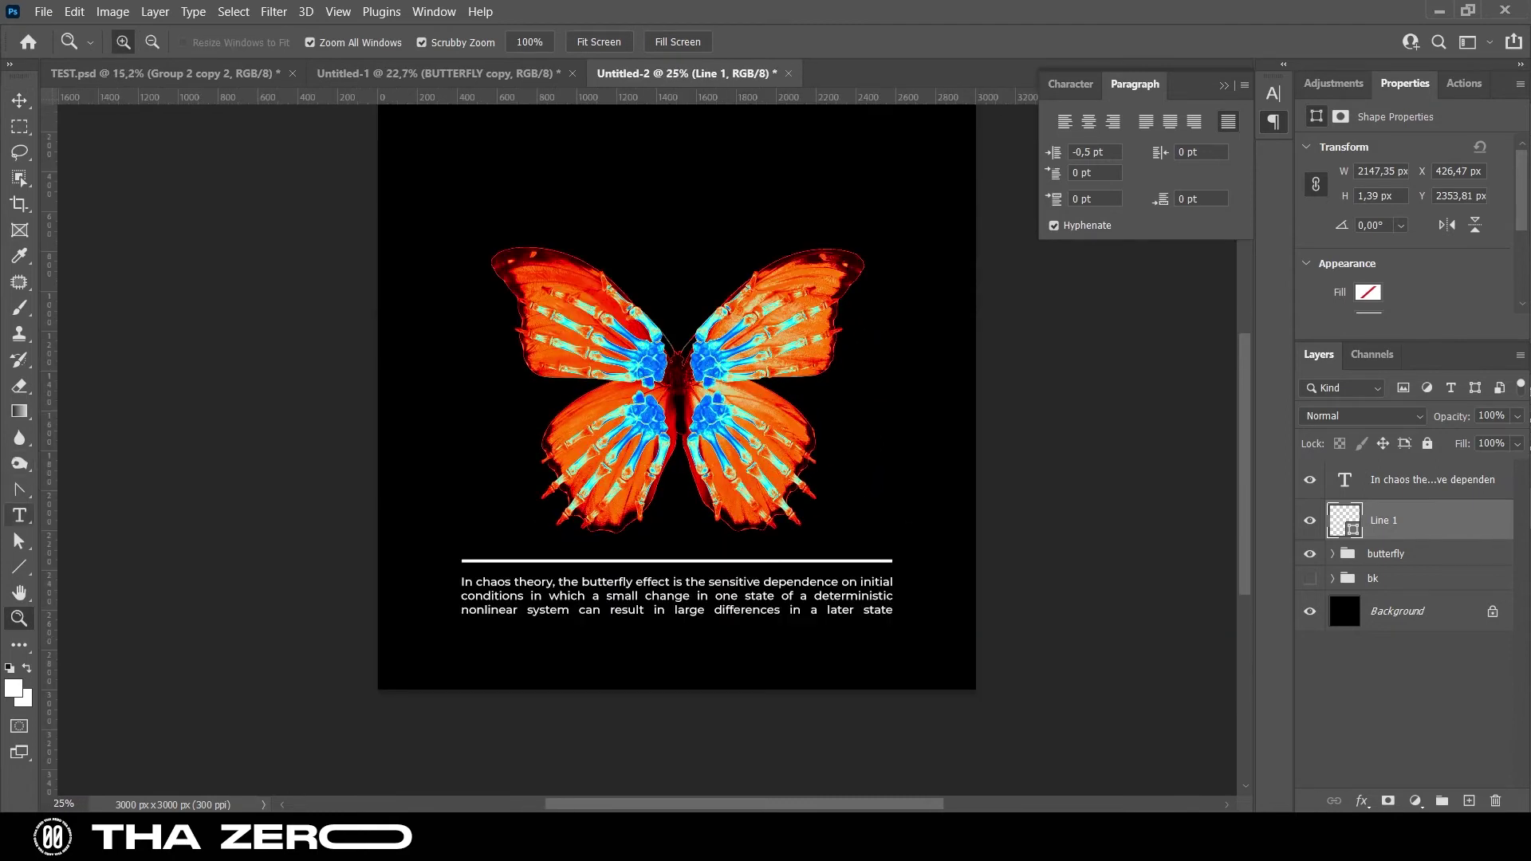
left_click(677, 596)
left_click_drag(461, 623, 540, 623)
key("ctrl+a")
left_click(515, 41)
key("Down")
key("Down")
key("Up")
left_click_drag(540, 623, 490, 623)
left_click(951, 41)
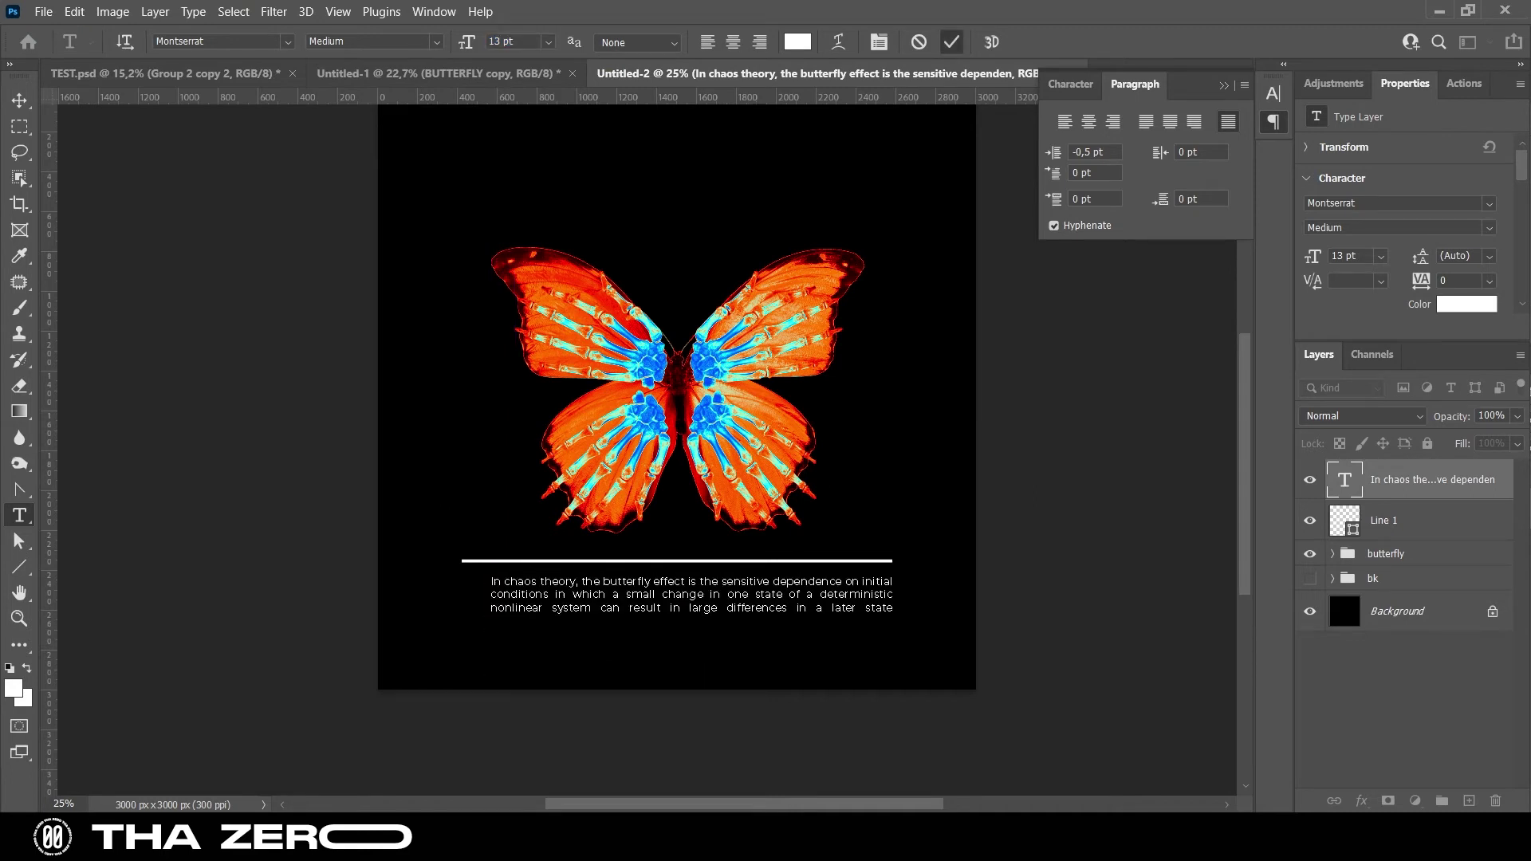
Recentre the caption and shorten the white rule from both ends to about 2007 px
key("v")
left_click(454, 41)
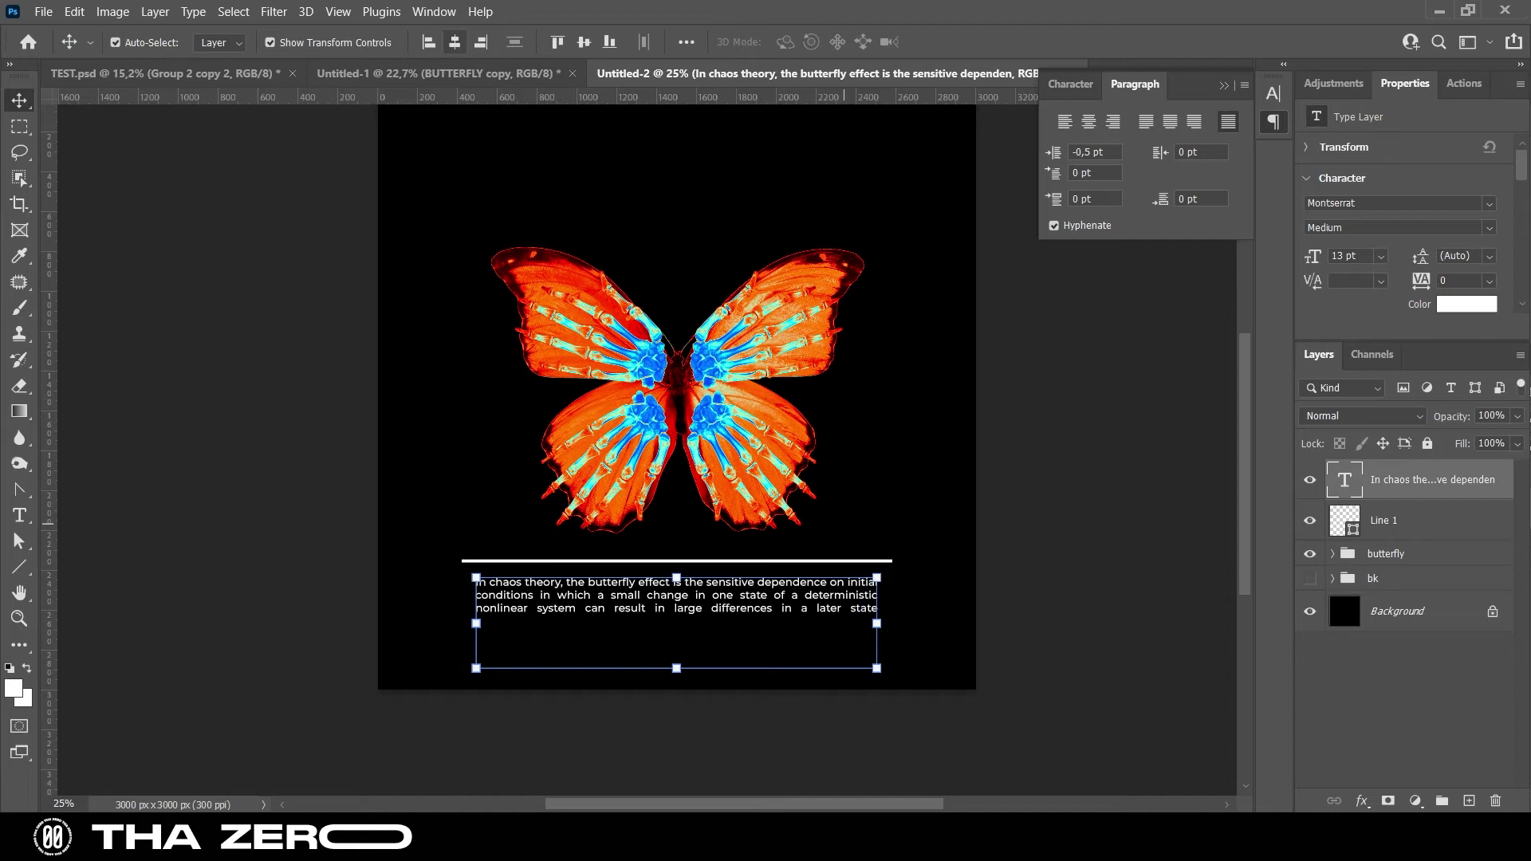
left_click(830, 550)
left_click(835, 561)
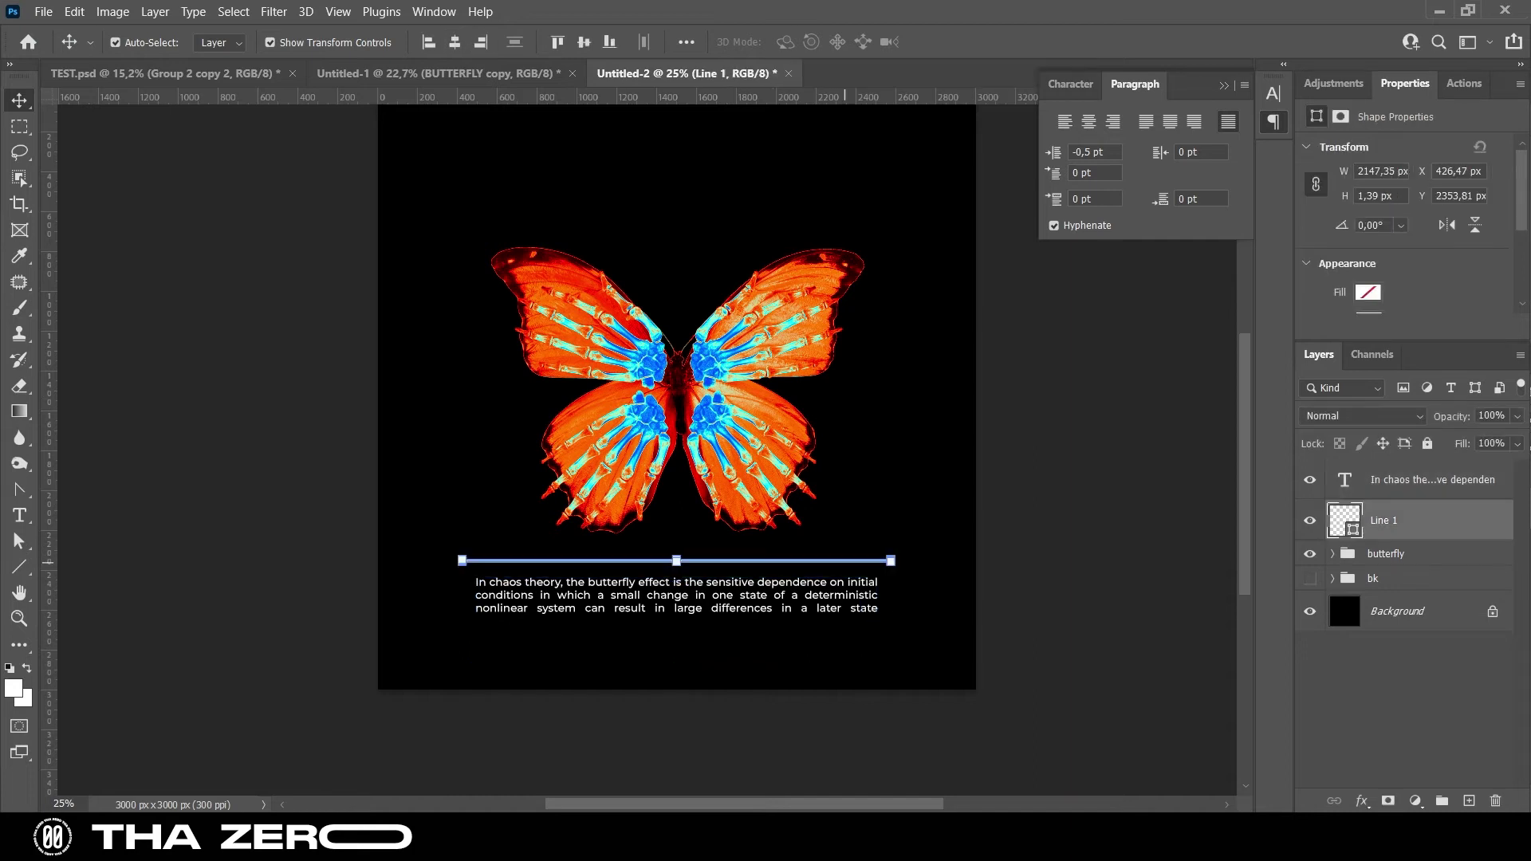
left_click_drag(891, 561, 877, 561)
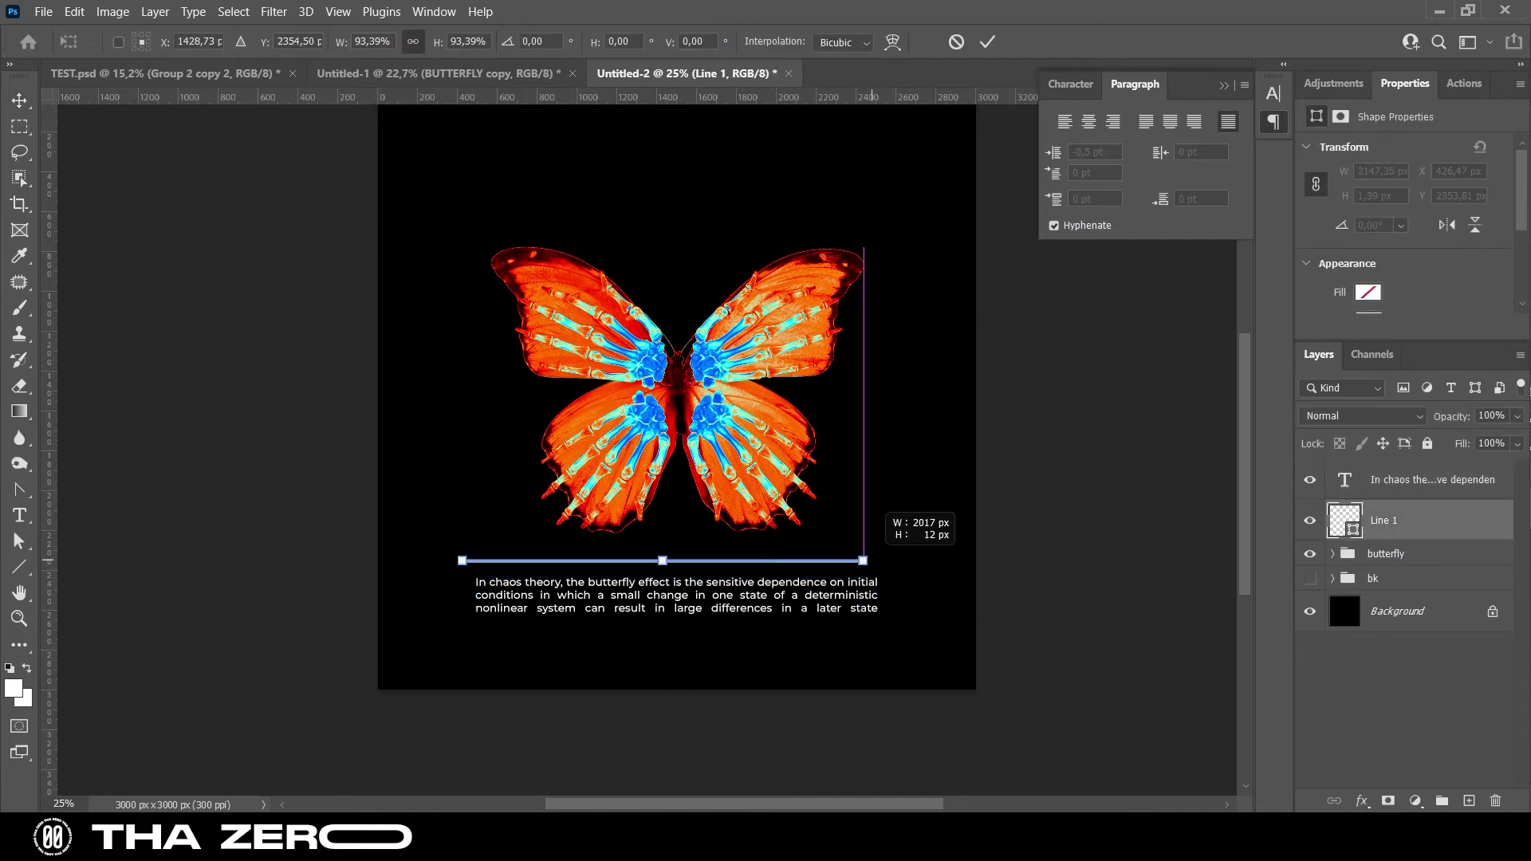
left_click_drag(462, 561, 476, 561)
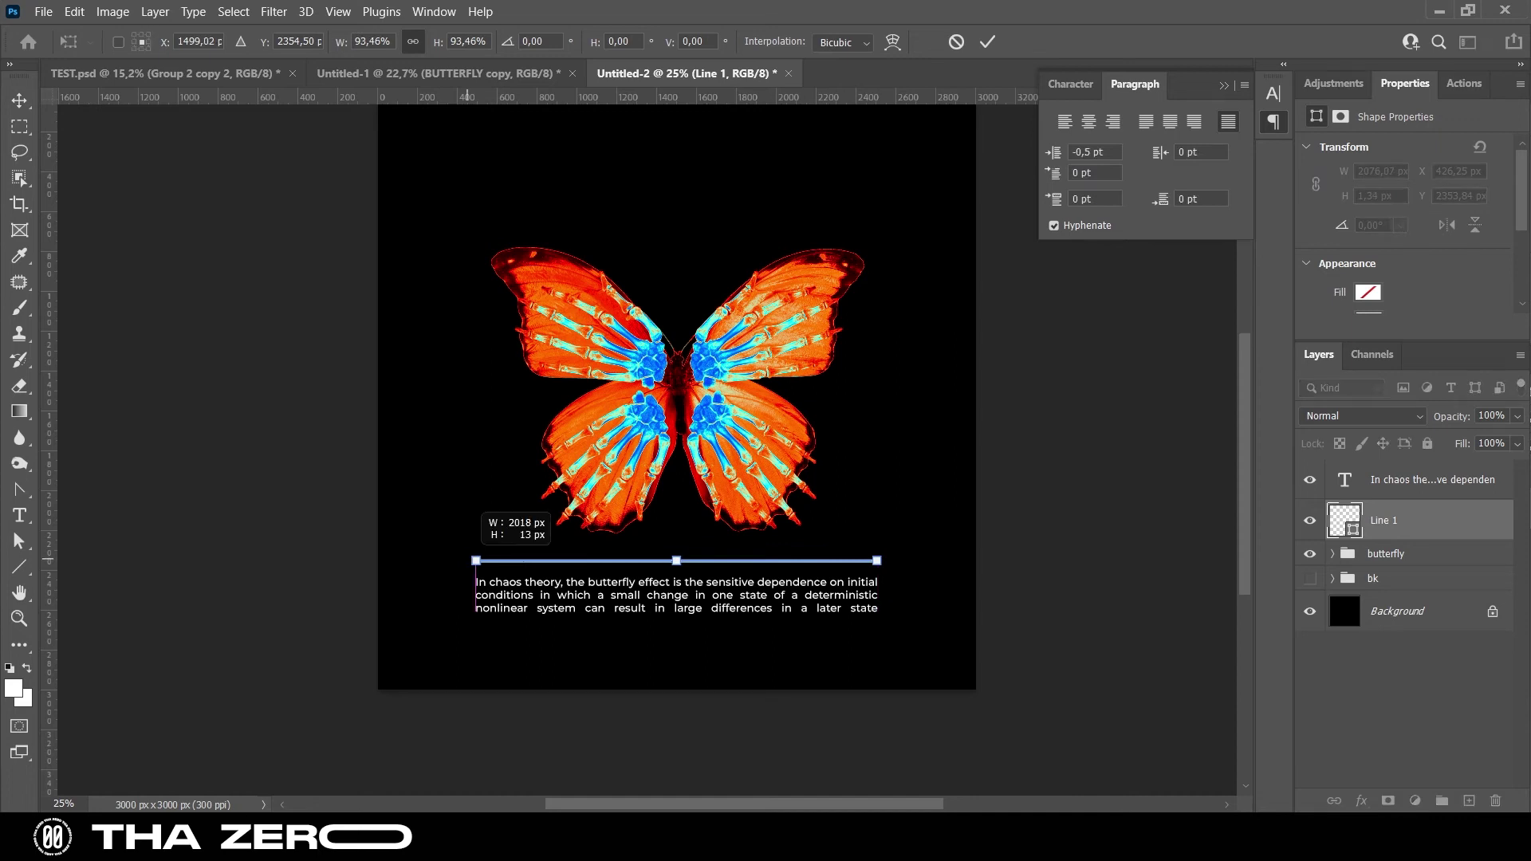
left_click(987, 41)
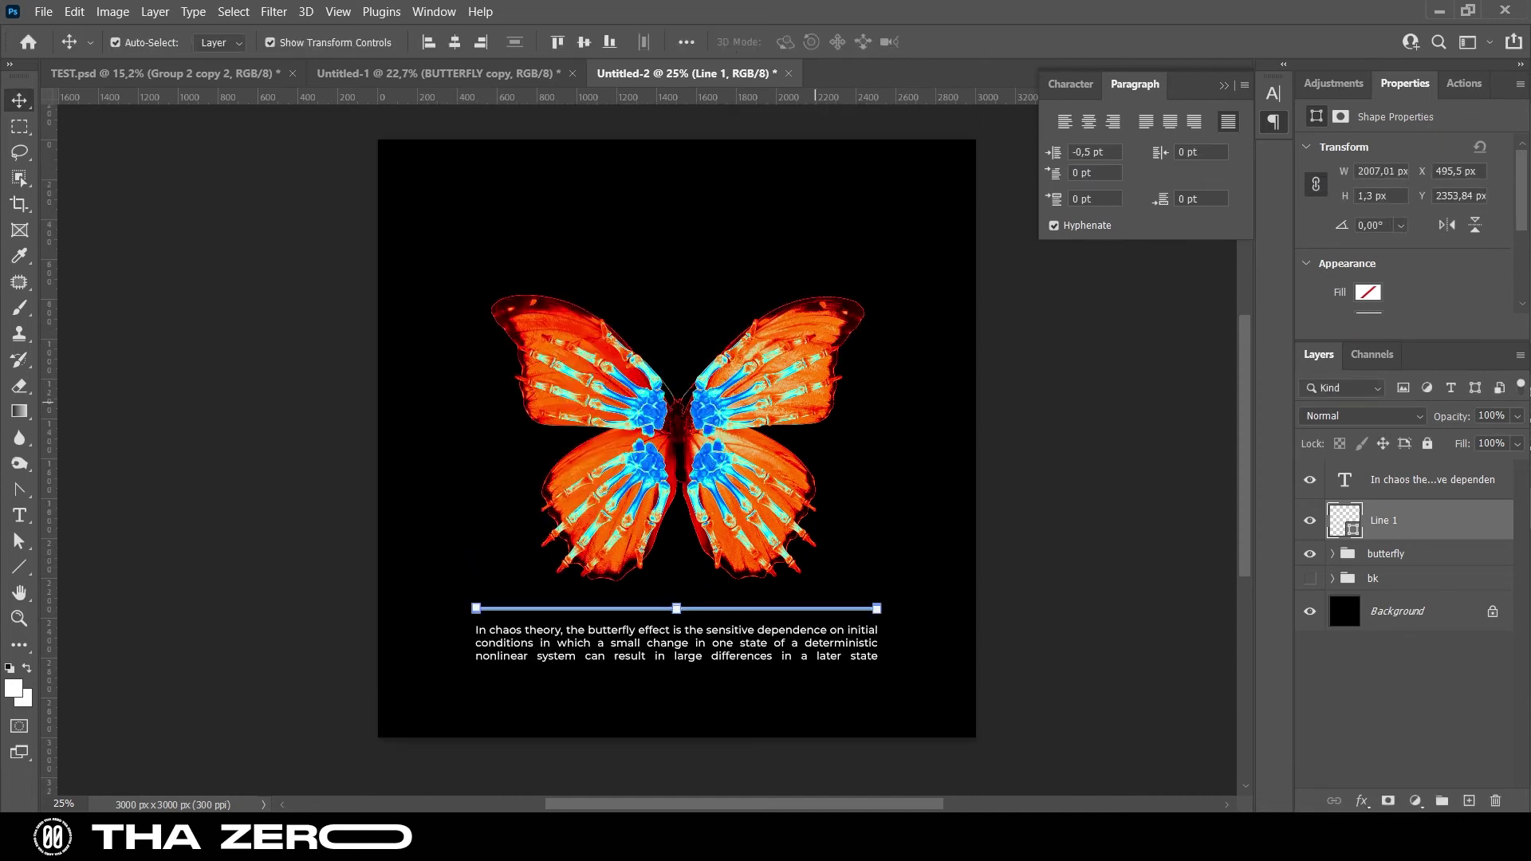
Start a 72 pt text layer above the butterfly
key("t")
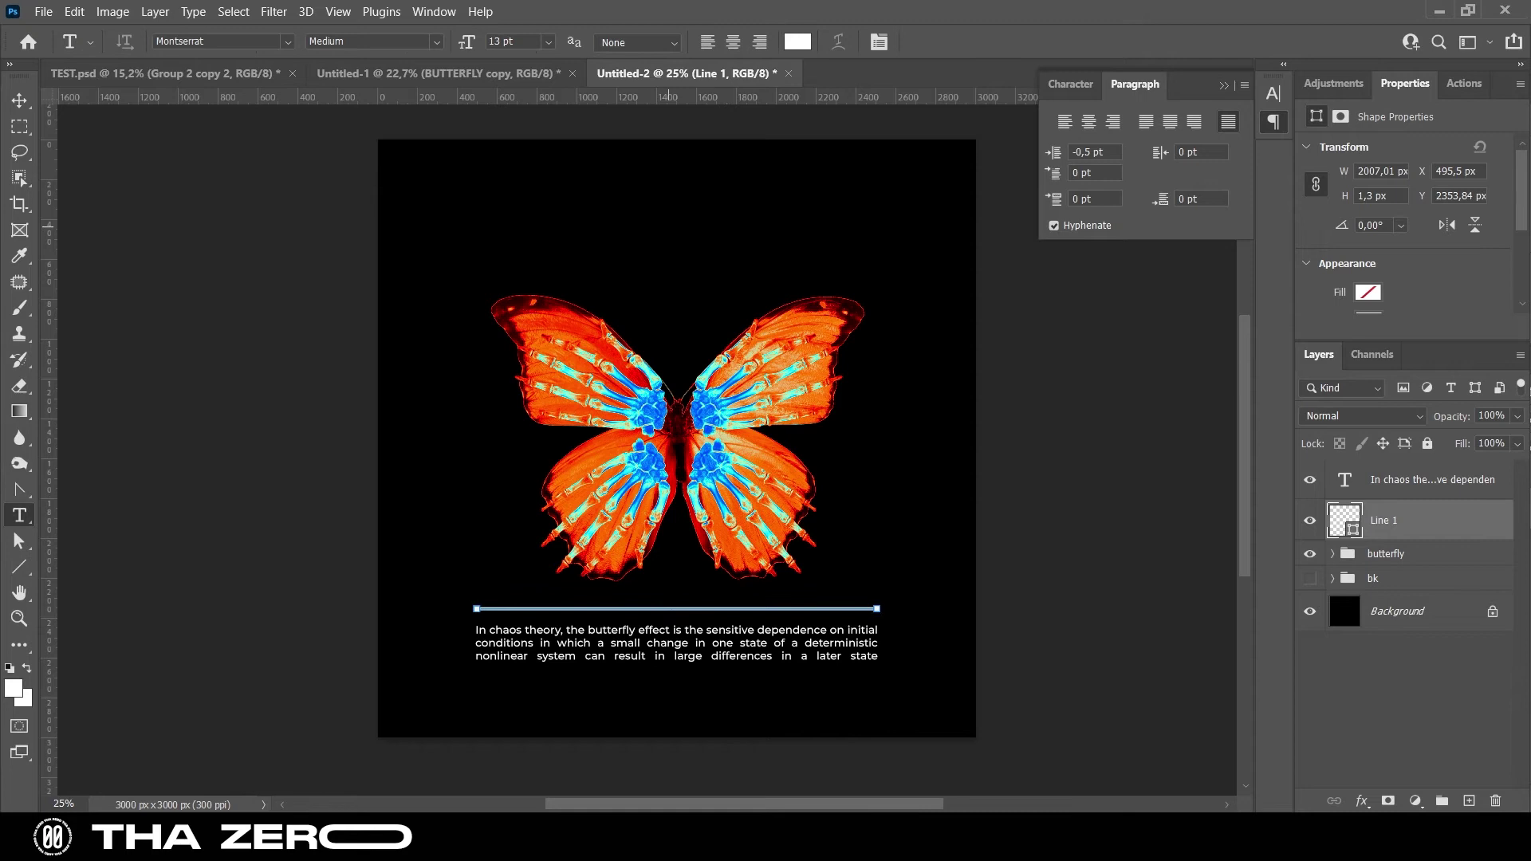
left_click(670, 224)
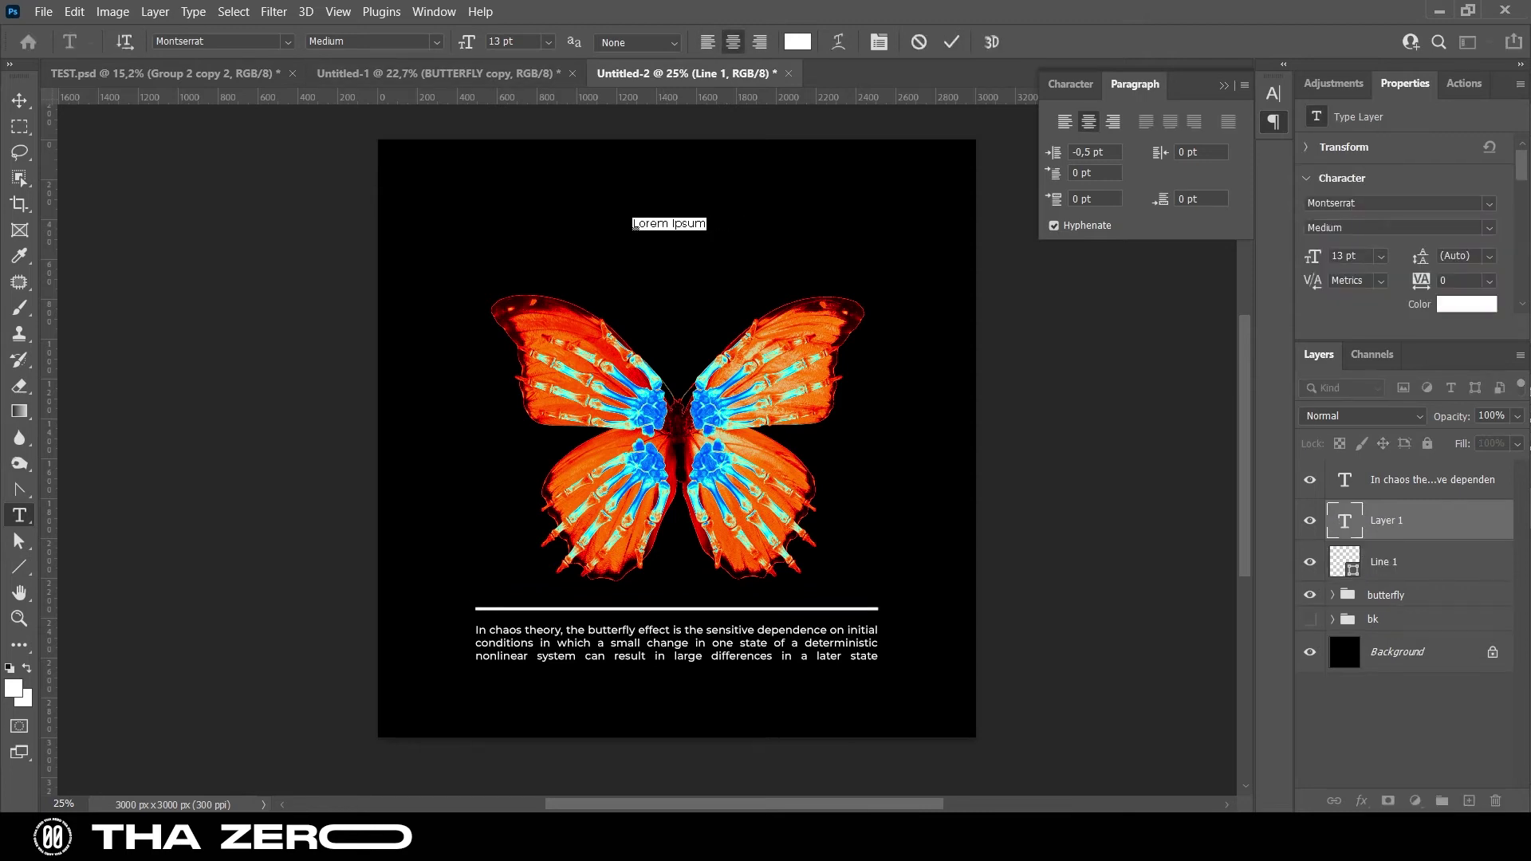
left_click(548, 41)
left_click(527, 298)
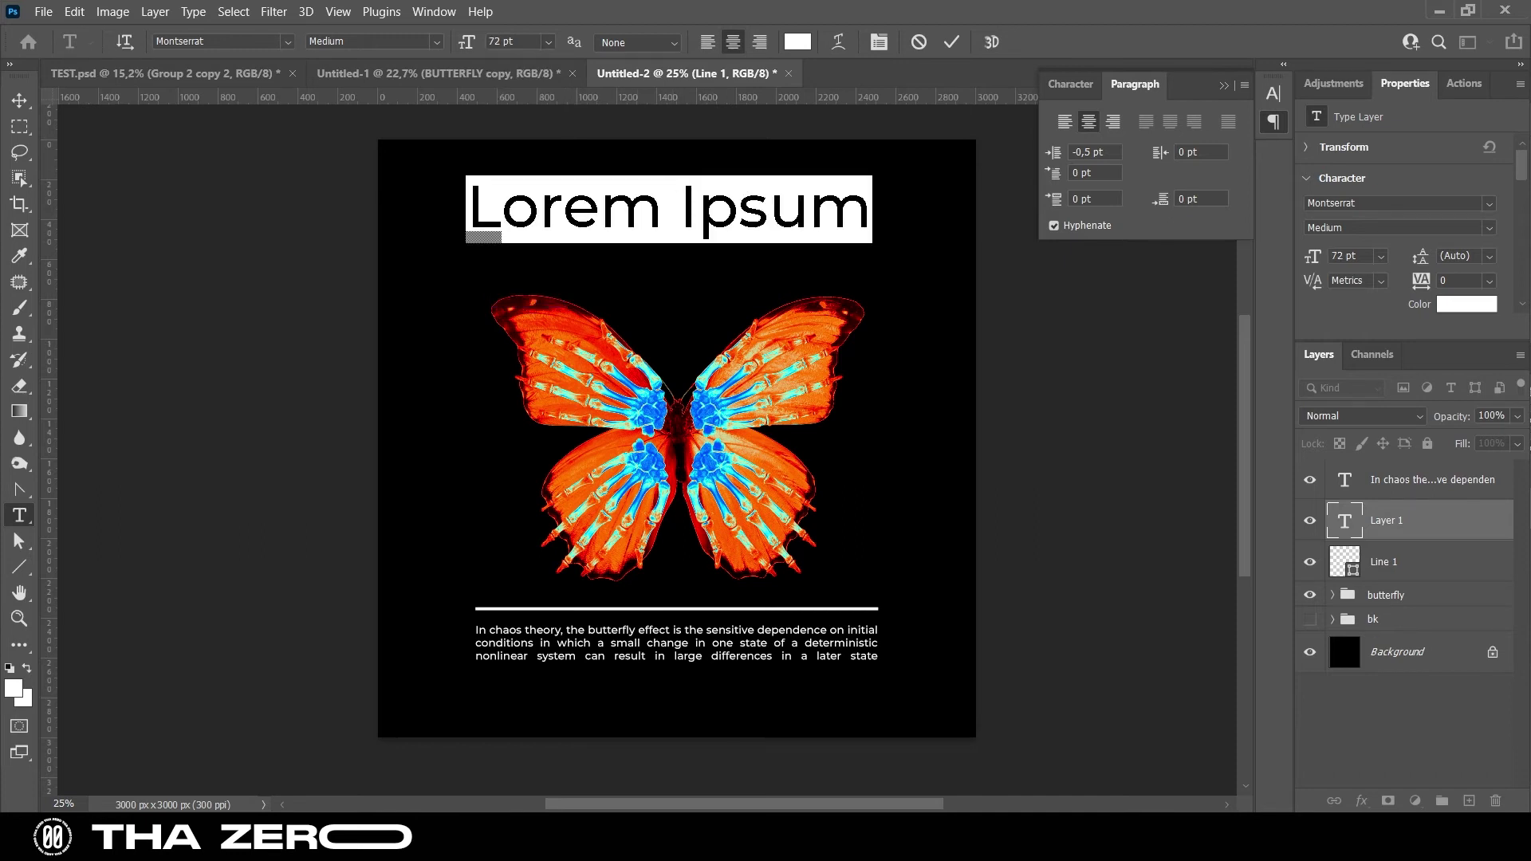
Paste 'The Butterfly Effect' from the notes and set it in the Angel wish font
left_click(1376, 741)
left_click_drag(320, 178, 160, 179)
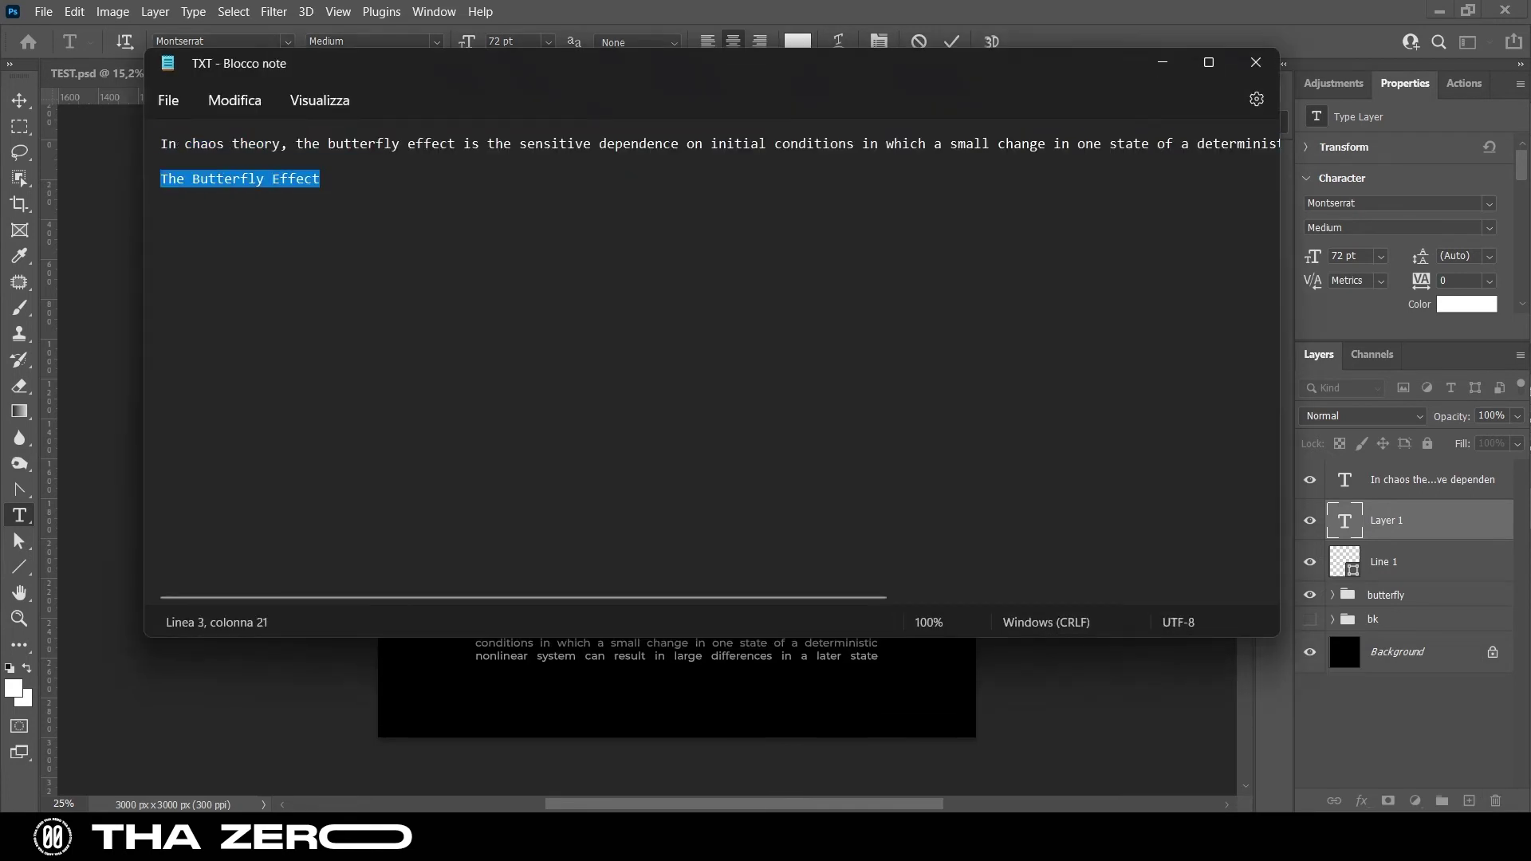
key("ctrl+c")
left_click(1162, 62)
key("ctrl+v")
key("ctrl+a")
left_click(287, 40)
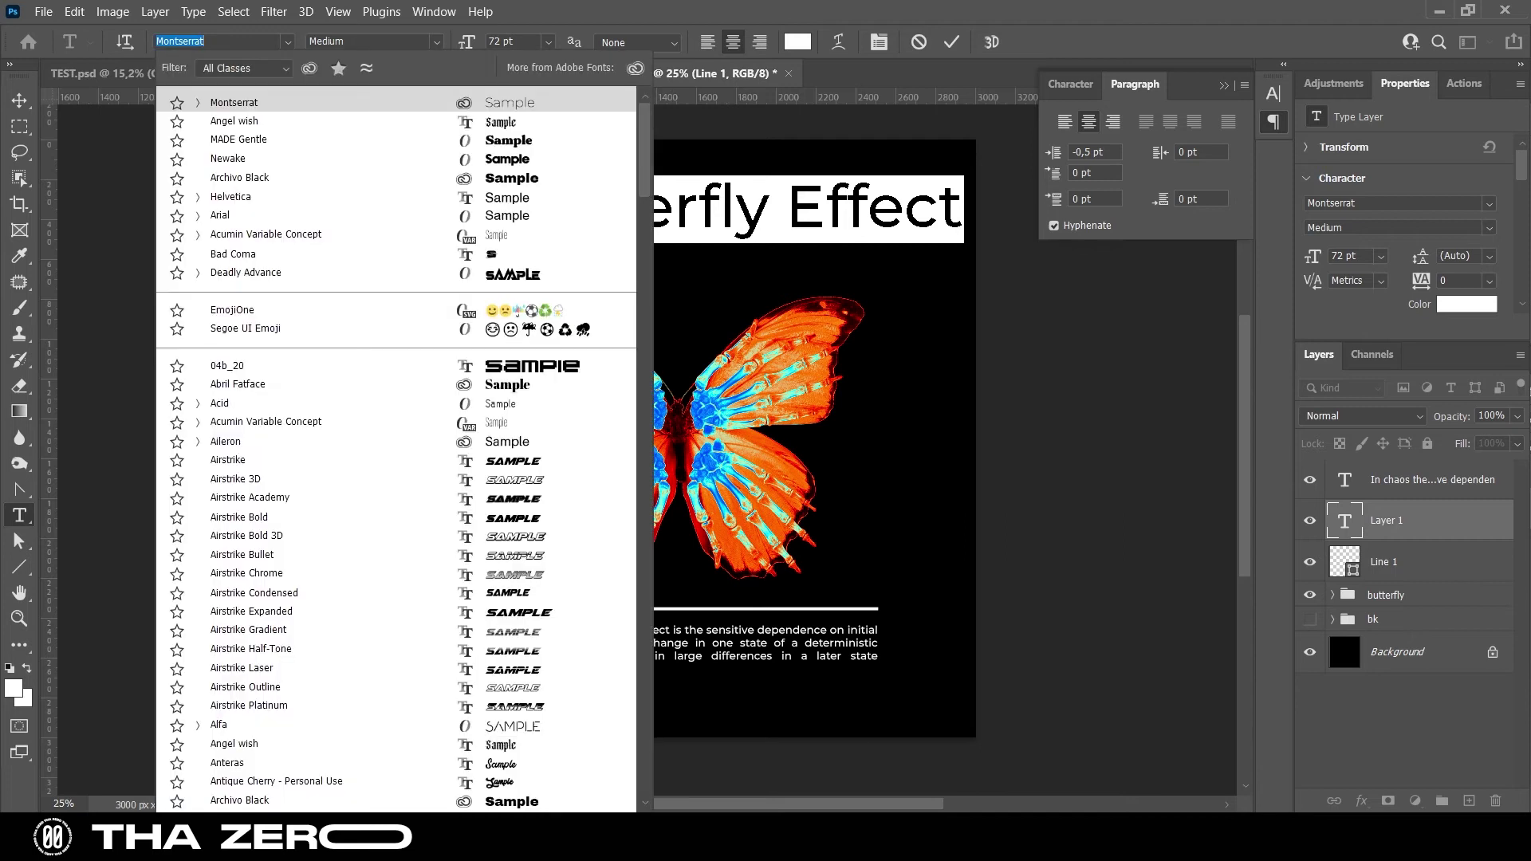
key("Return")
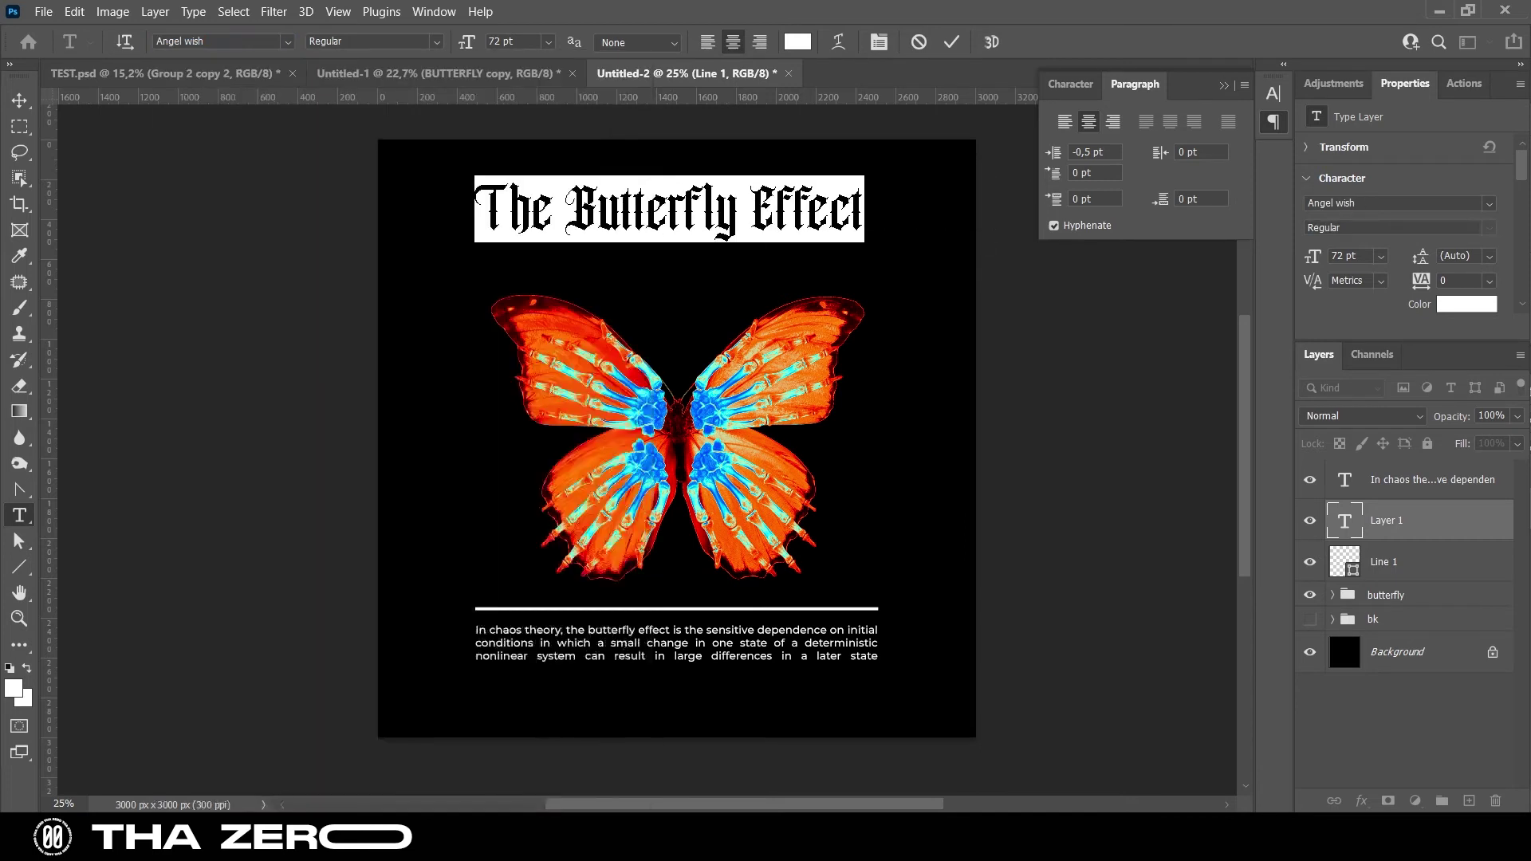
left_click(951, 41)
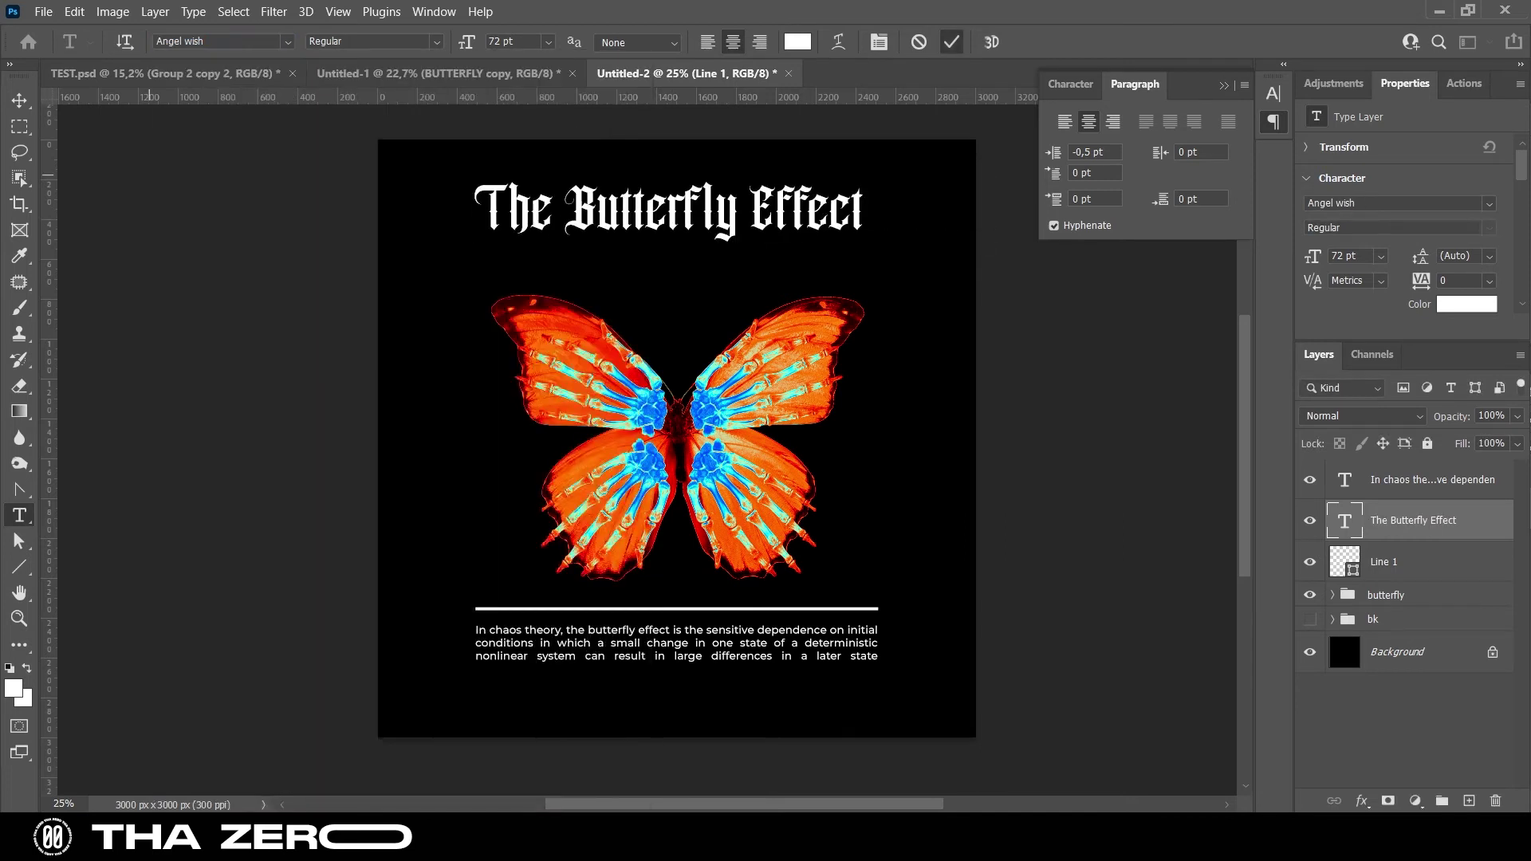
Centre the title horizontally, nudge it slightly down, and nudge the butterfly group up
key("v")
key("shift+Right")
key("shift+Right")
key("shift+Right")
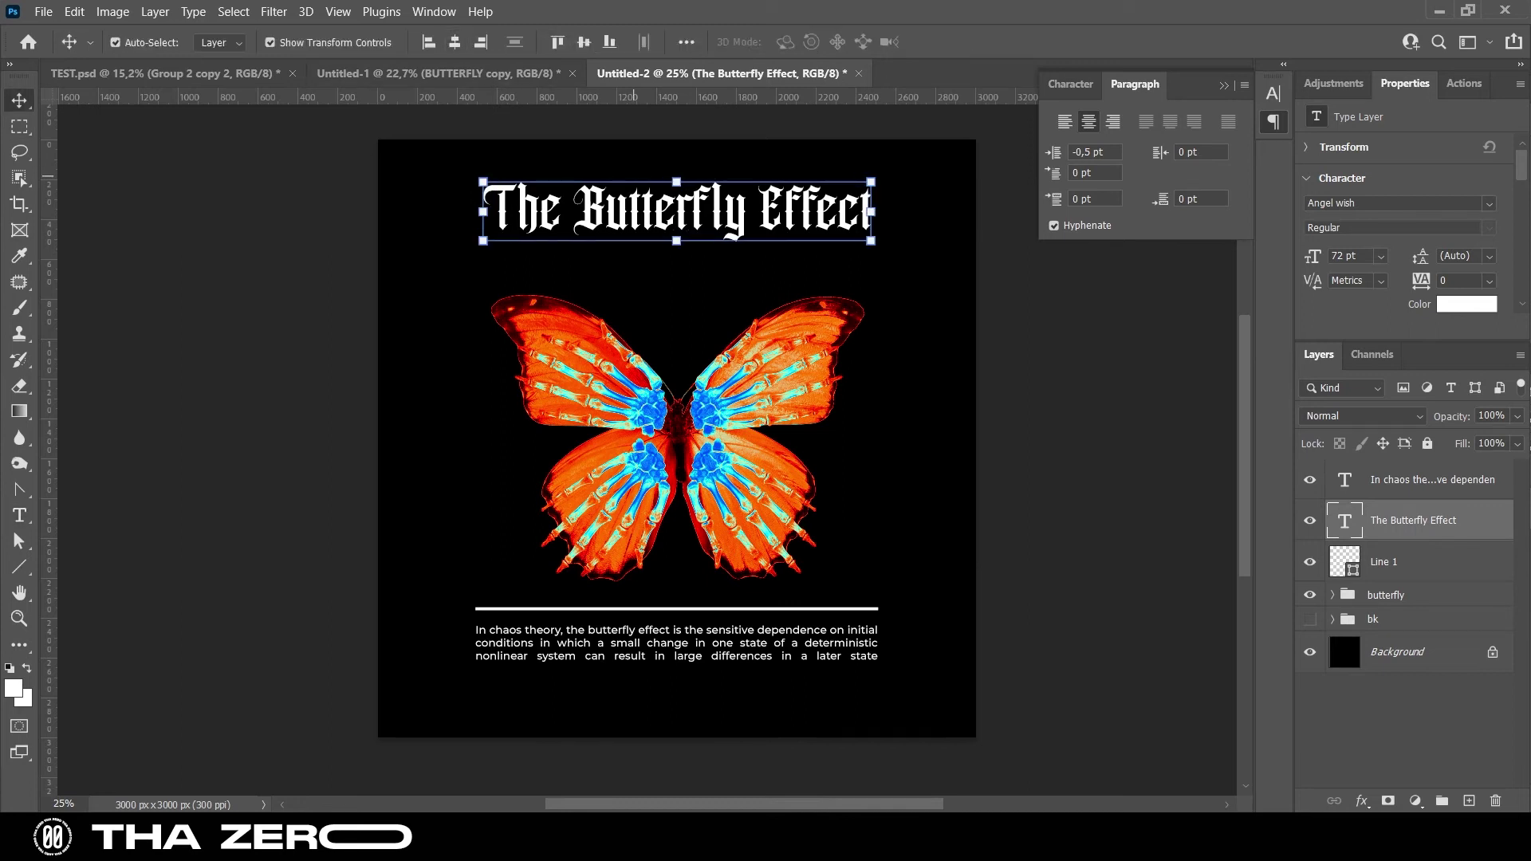
key("shift+Down")
key("shift+Down")
key("shift+Down")
key("shift+Down")
key("shift+Down")
key("shift+Down")
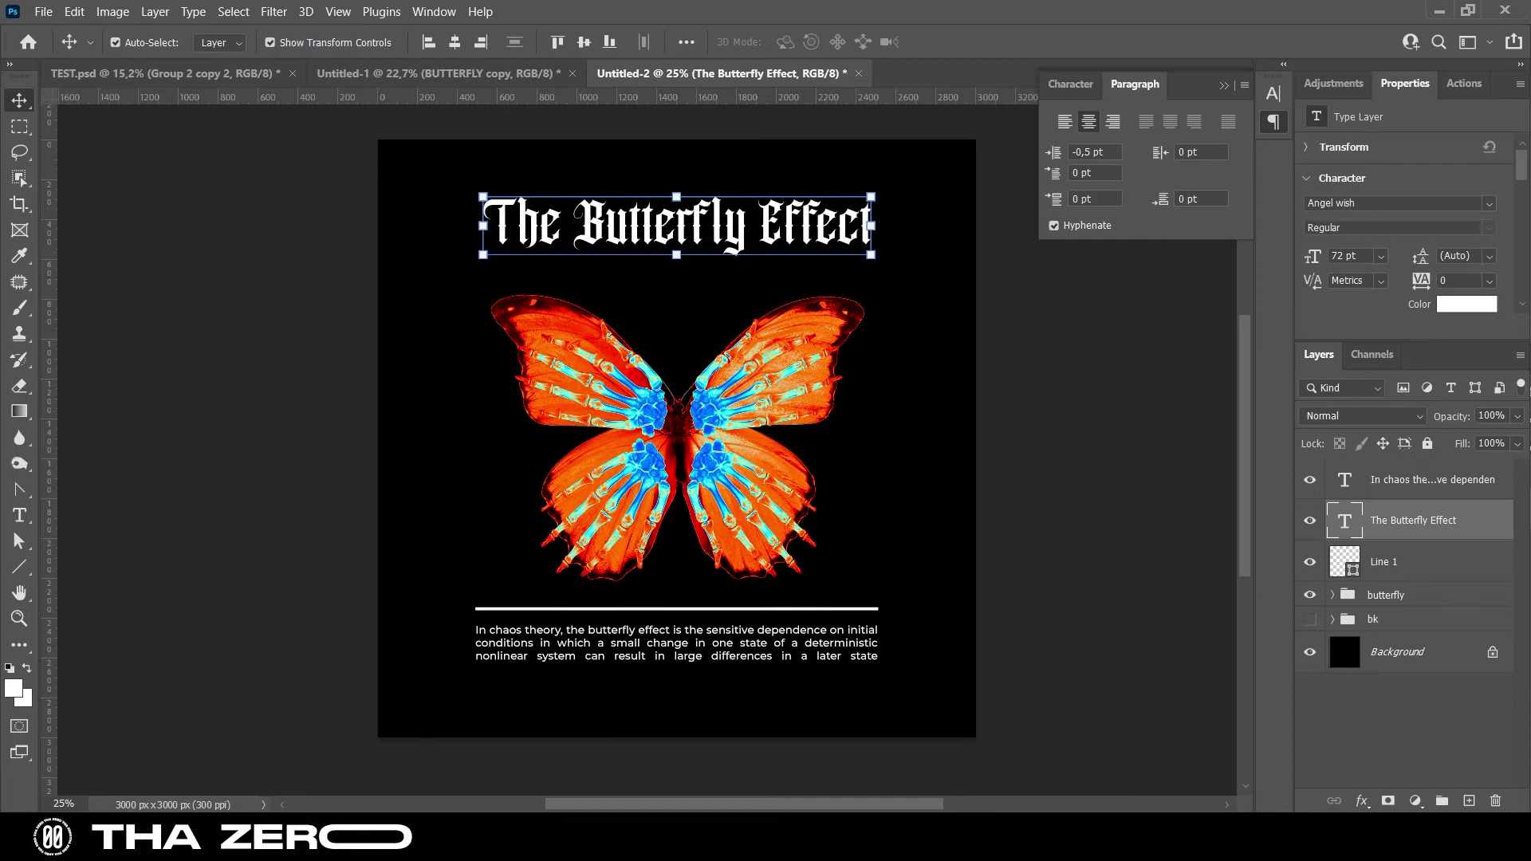
key("alt+bracketleft")
key("alt+bracketleft")
key("shift+Up")
key("shift+Up")
key("shift+Up")
key("shift+Up")
key("shift+Up")
key("shift+Up")
key("shift+Up")
key("shift+Up")
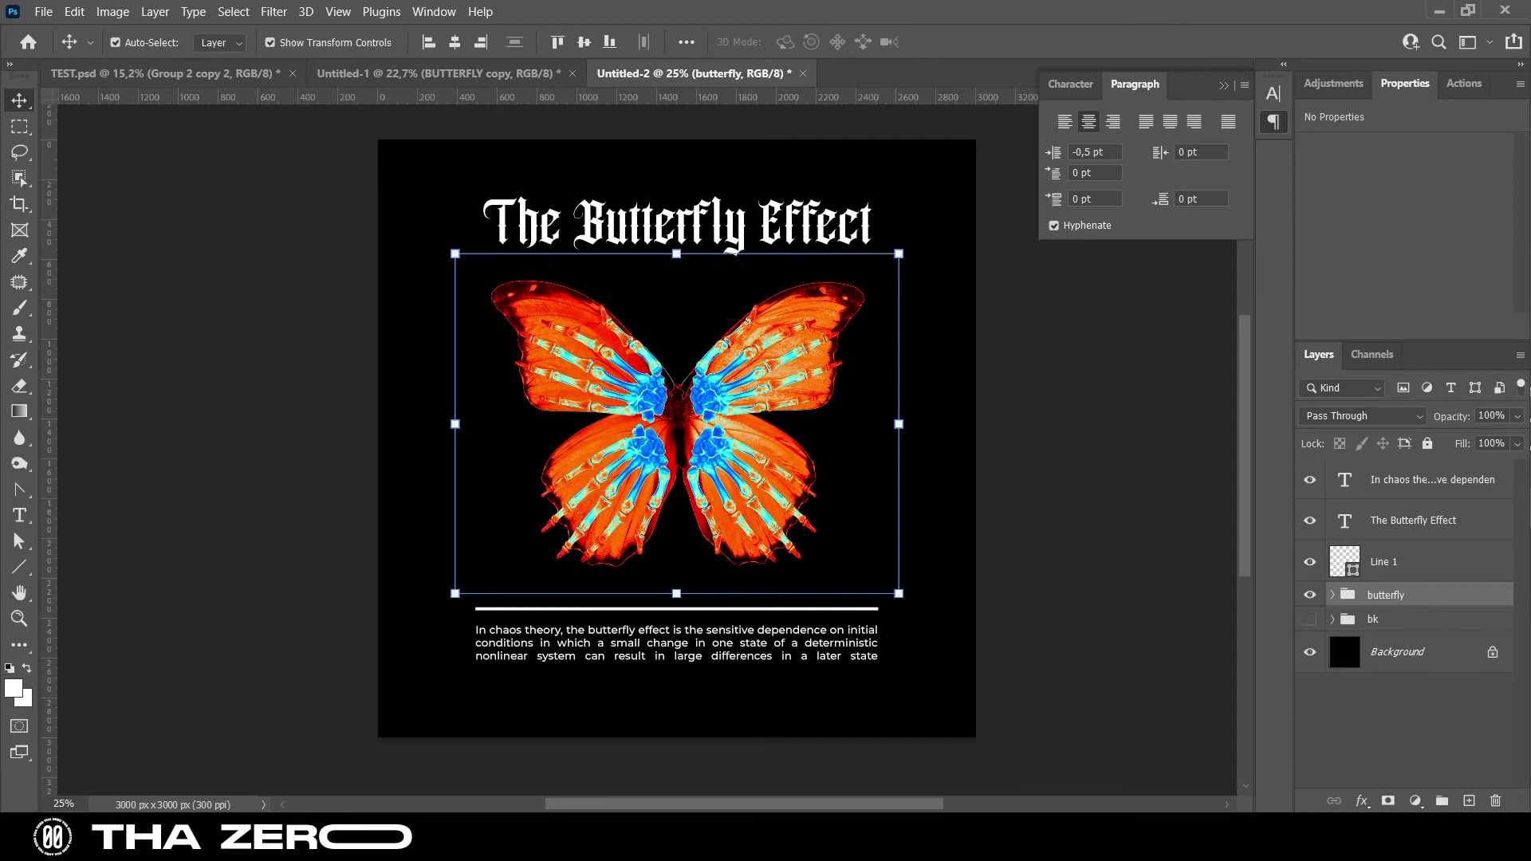
Group the title and caption layers below the butterfly group and name the group 'text'
key("alt+bracketright")
key("alt+bracketright")
key("shift+alt+bracketright")
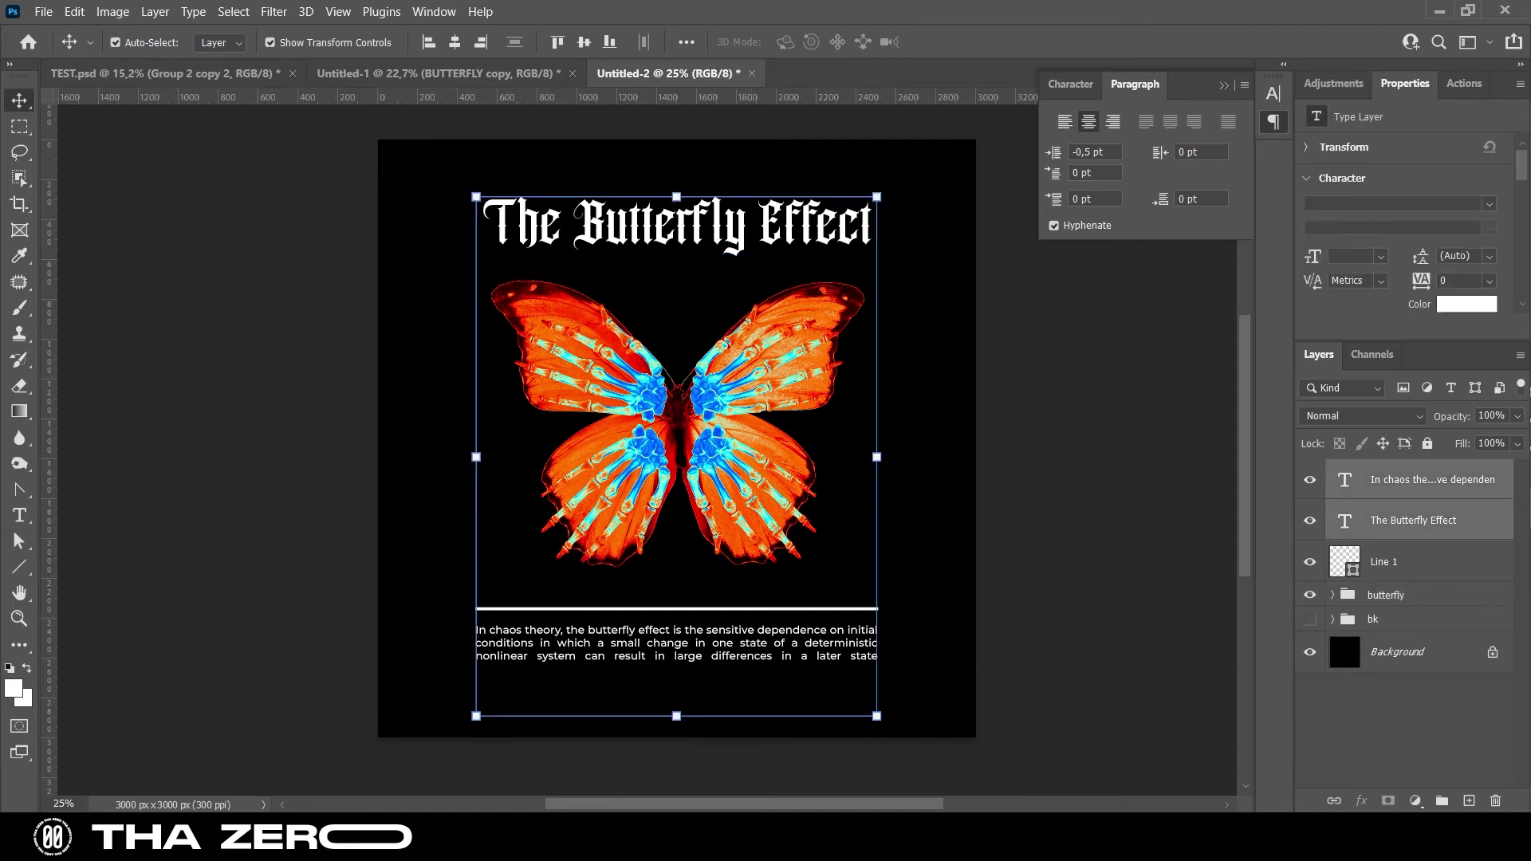
key("ctrl+g")
key("ctrl+bracketleft")
key("ctrl+bracketleft")
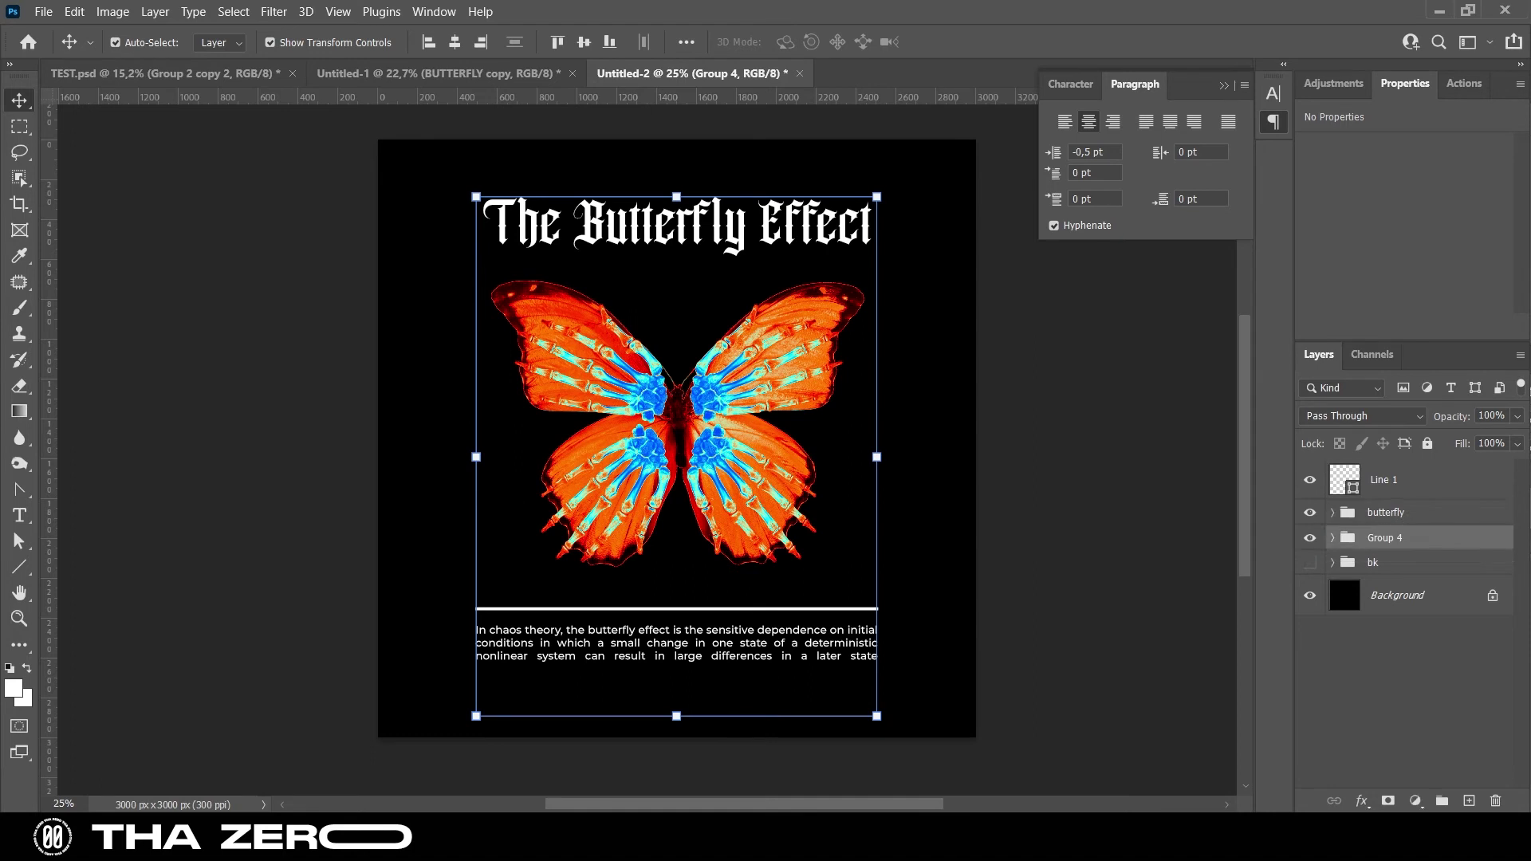
double_click(1385, 537)
type("text")
key("Return")
key("alt+Tab")
Place the 37 grunge texture below the text group, scaled to fill the canvas
left_click_drag(410, 235, 694, 407)
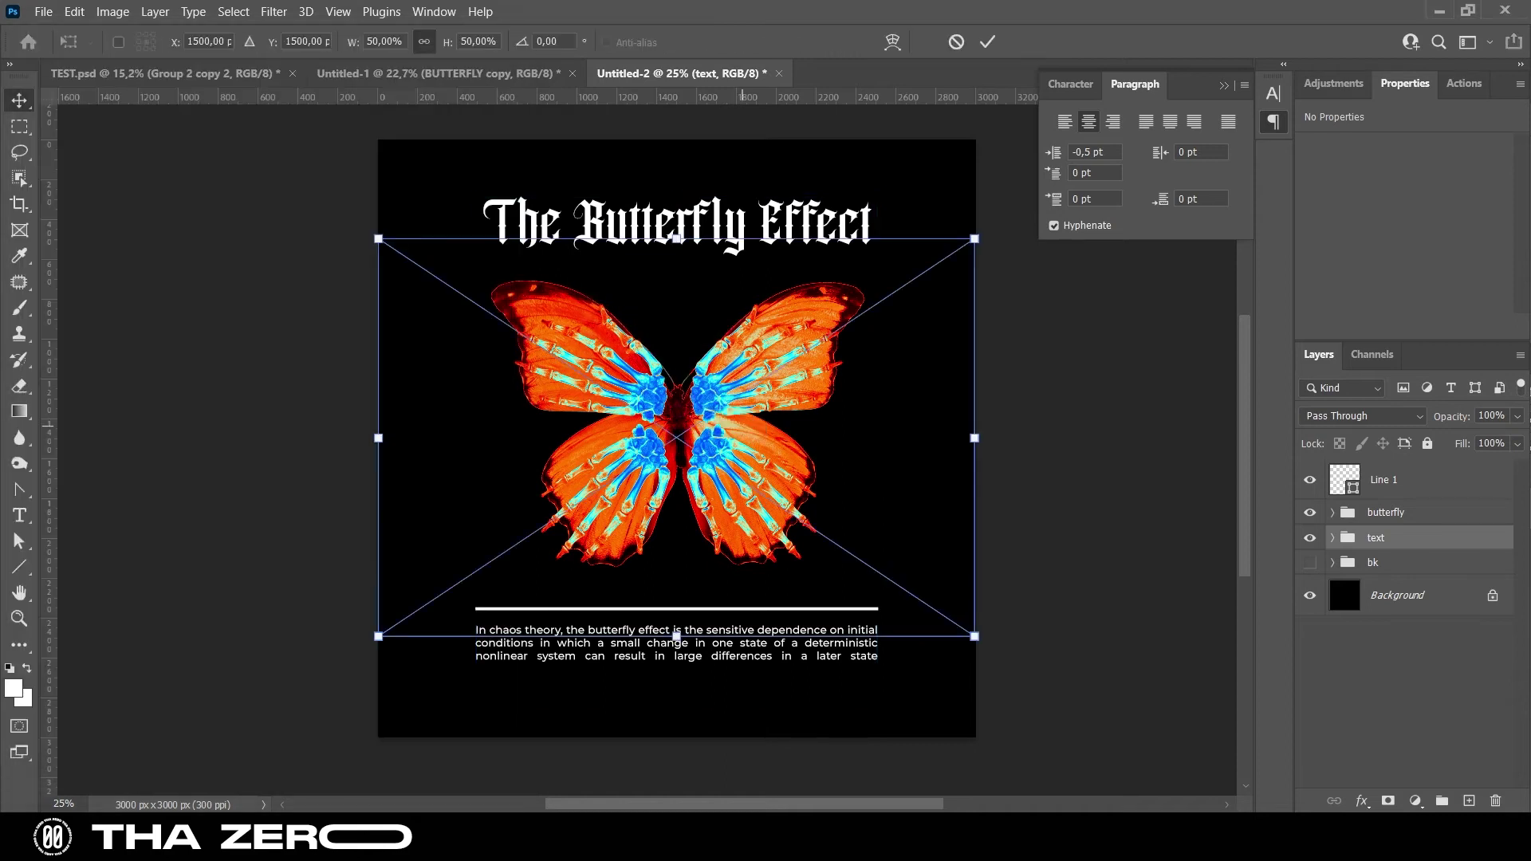
key("Return")
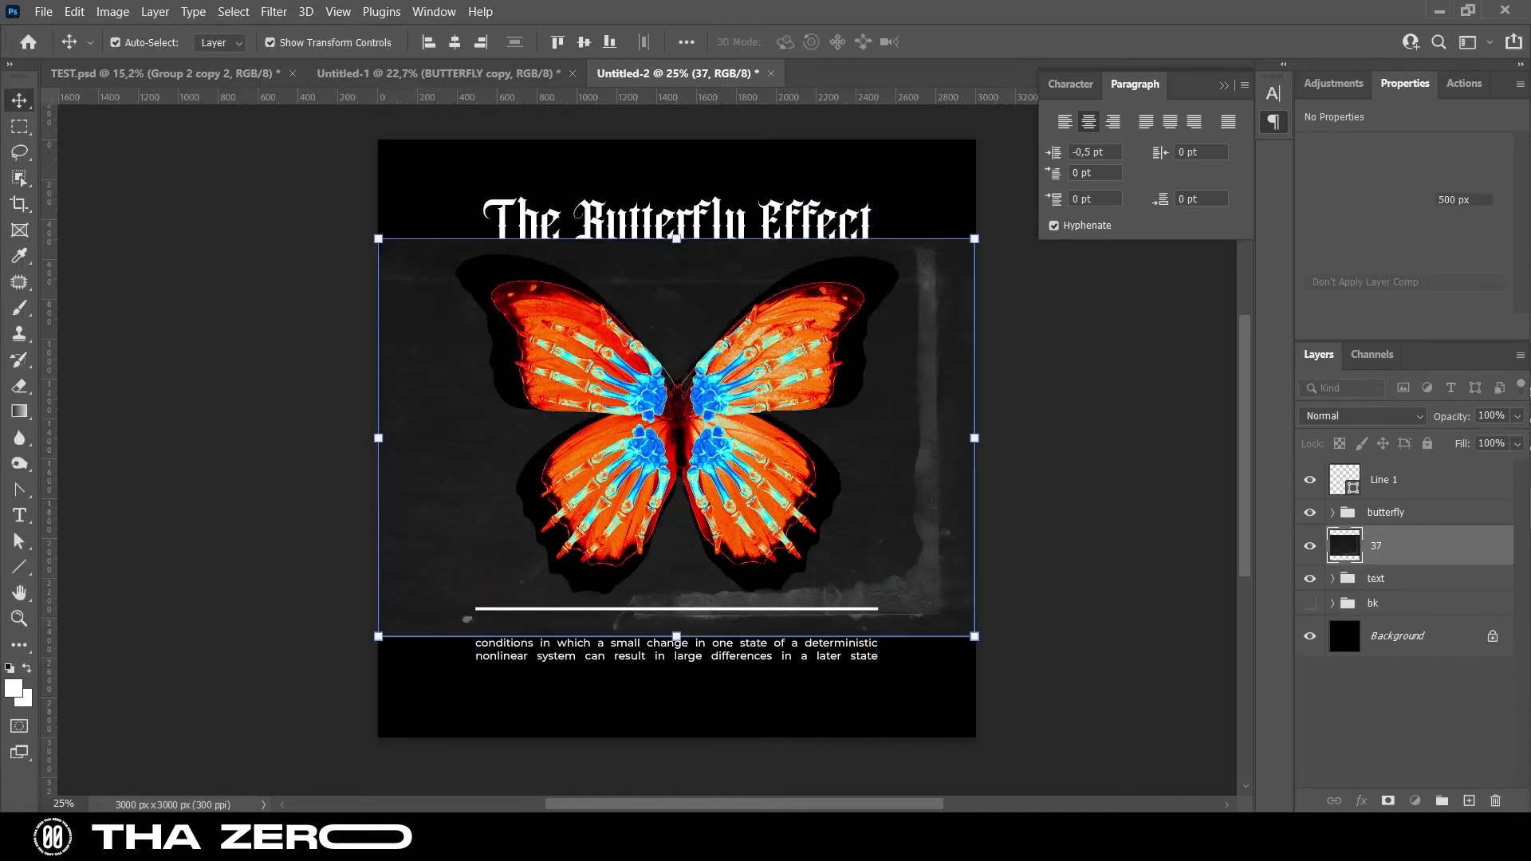
key("ctrl+bracketleft")
left_click_drag(676, 239, 676, 131)
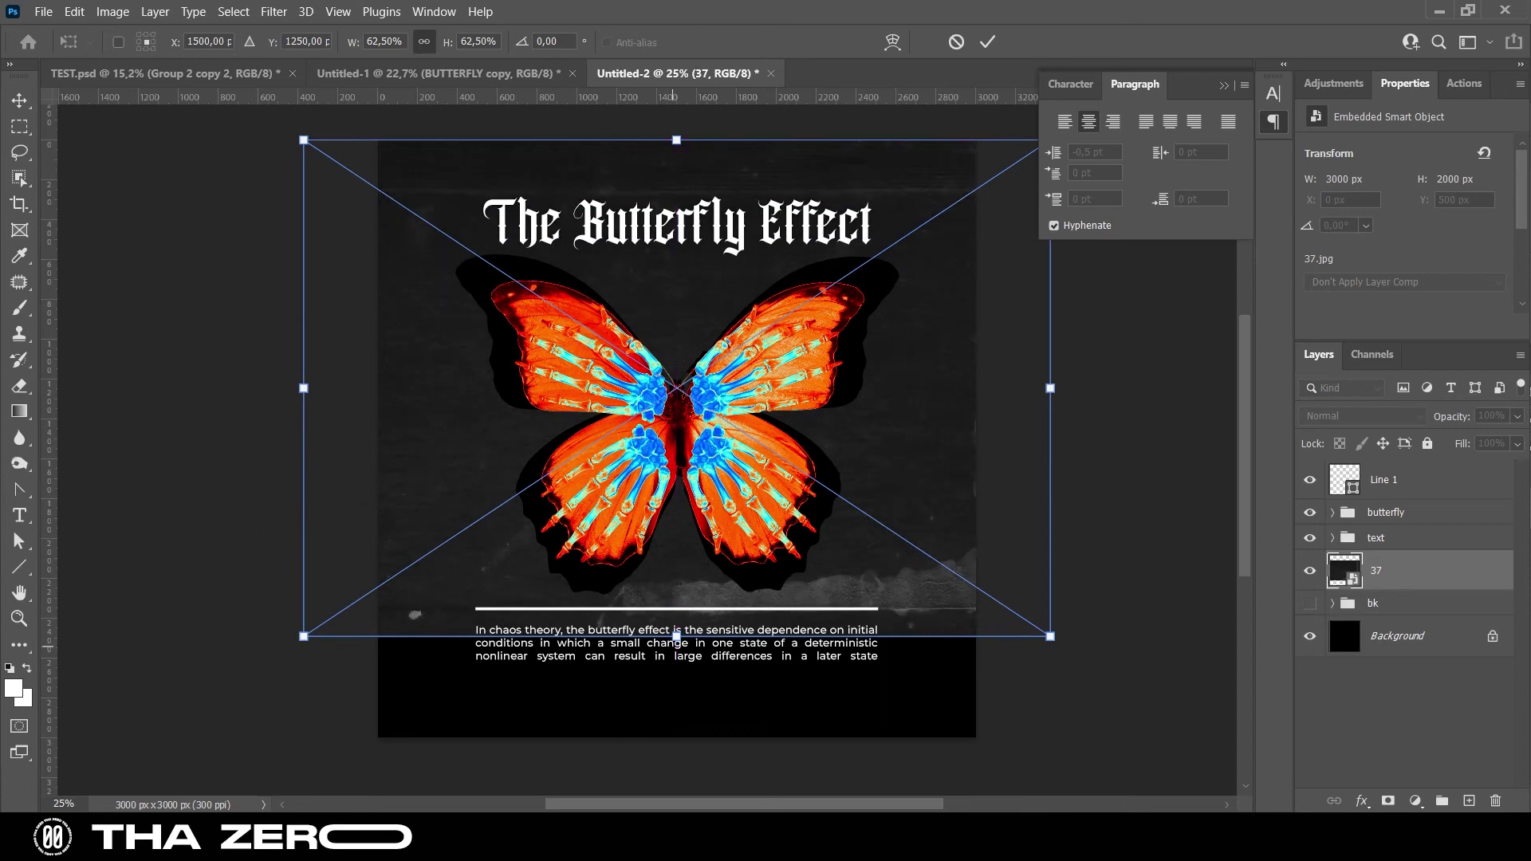
mouse_move(677, 639)
left_mouse_down()
mouse_move(678, 735)
mouse_move(517, 702)
left_mouse_up()
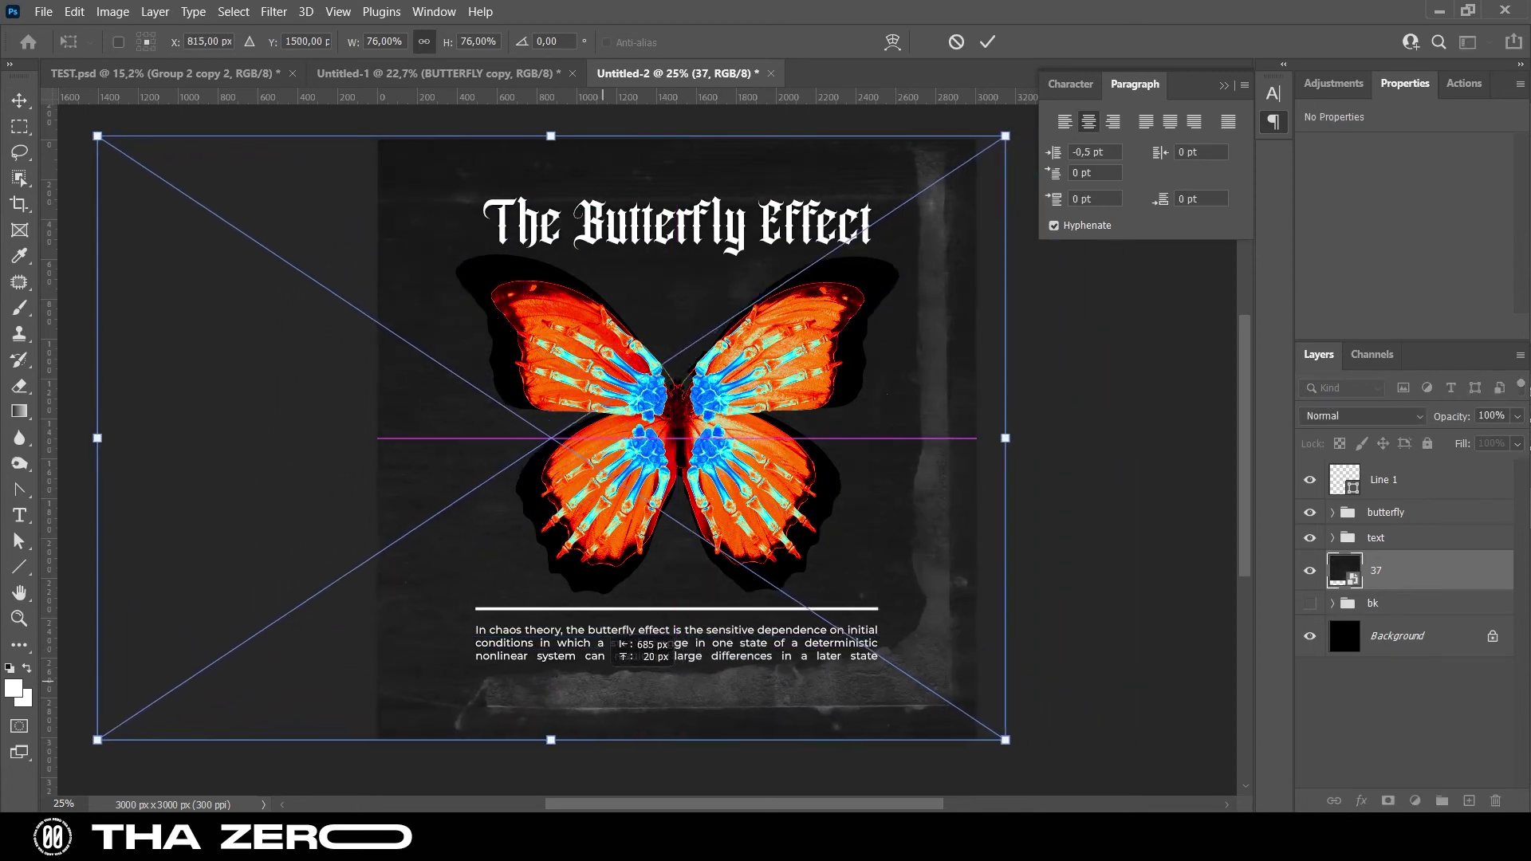
left_click(987, 42)
left_click(1333, 83)
Add a Brightness/Contrast adjustment to the texture with brightness -78 and contrast 84
left_click(1313, 120)
left_click_drag(1405, 243, 1403, 243)
left_click_drag(1462, 243, 1485, 244)
left_click_drag(1405, 206, 1355, 206)
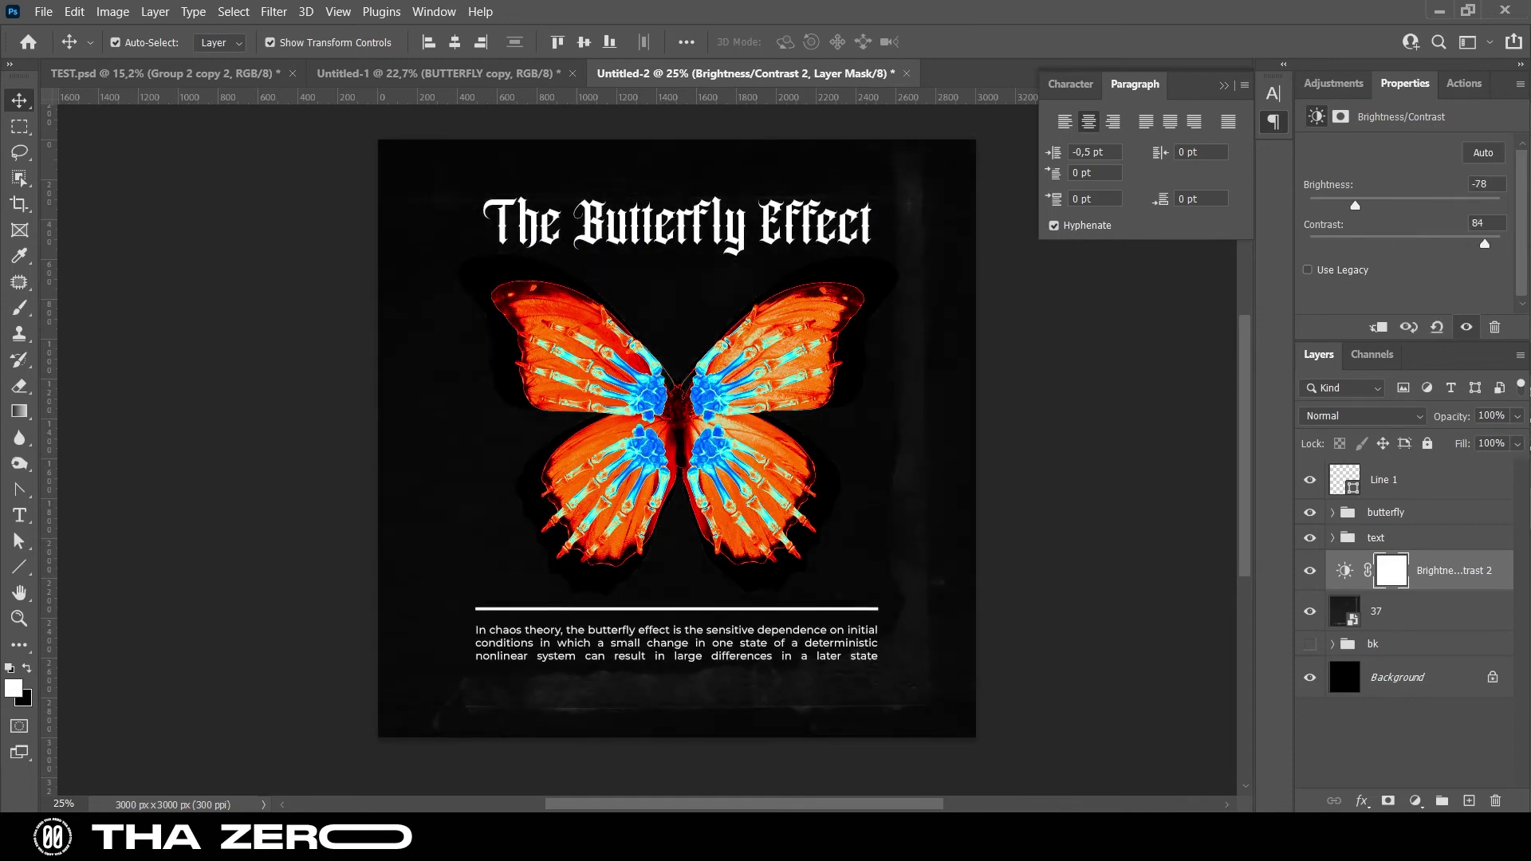
Group the 37 texture with its Brightness/Contrast adjustment and name the group 'bg'
key("alt+bracketright")
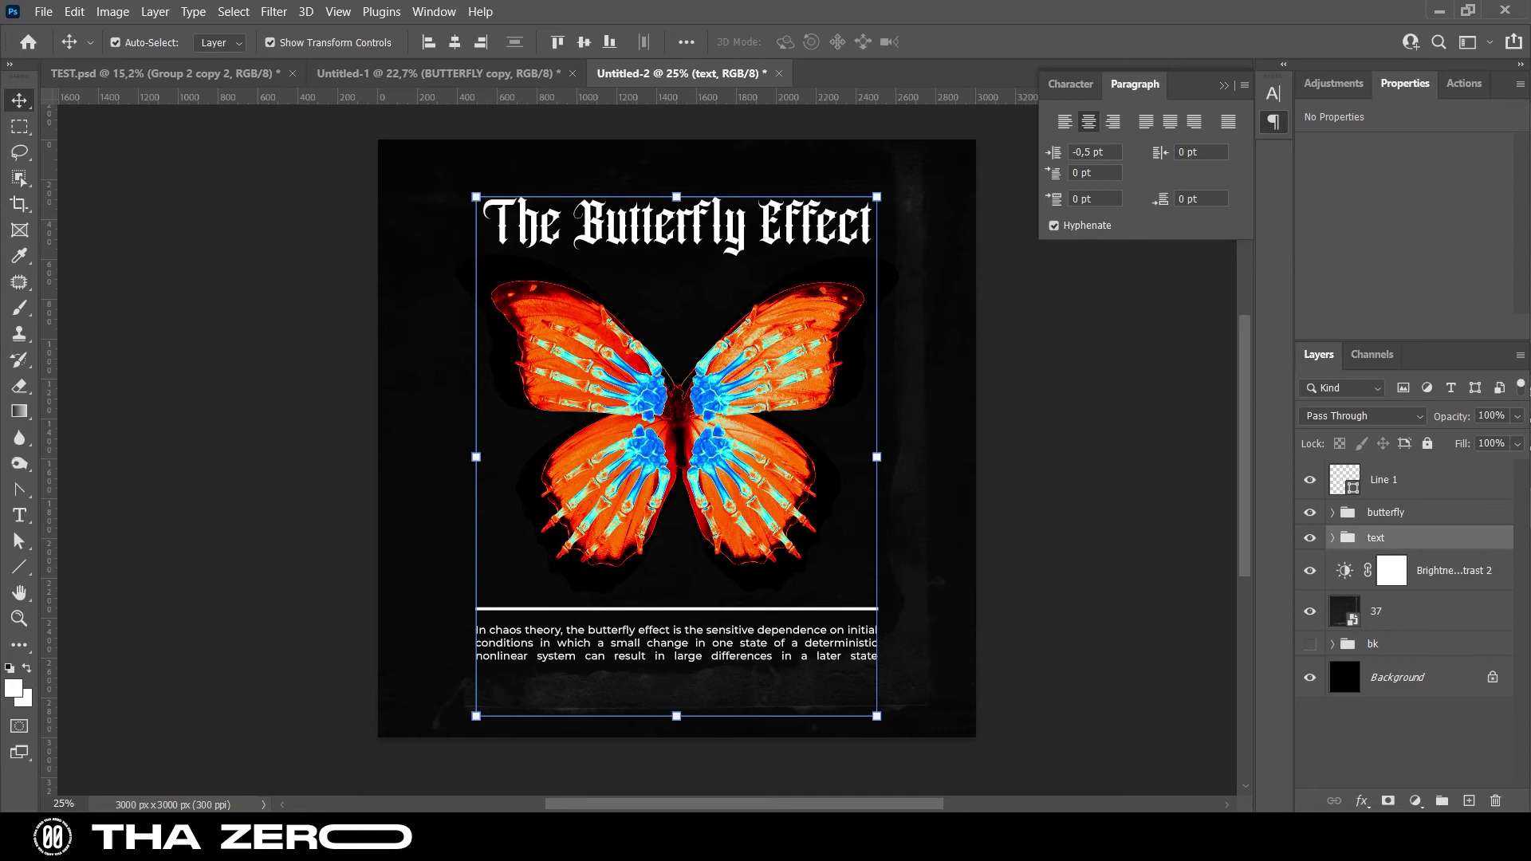
key("alt+bracketleft")
key("alt+shift+bracketleft")
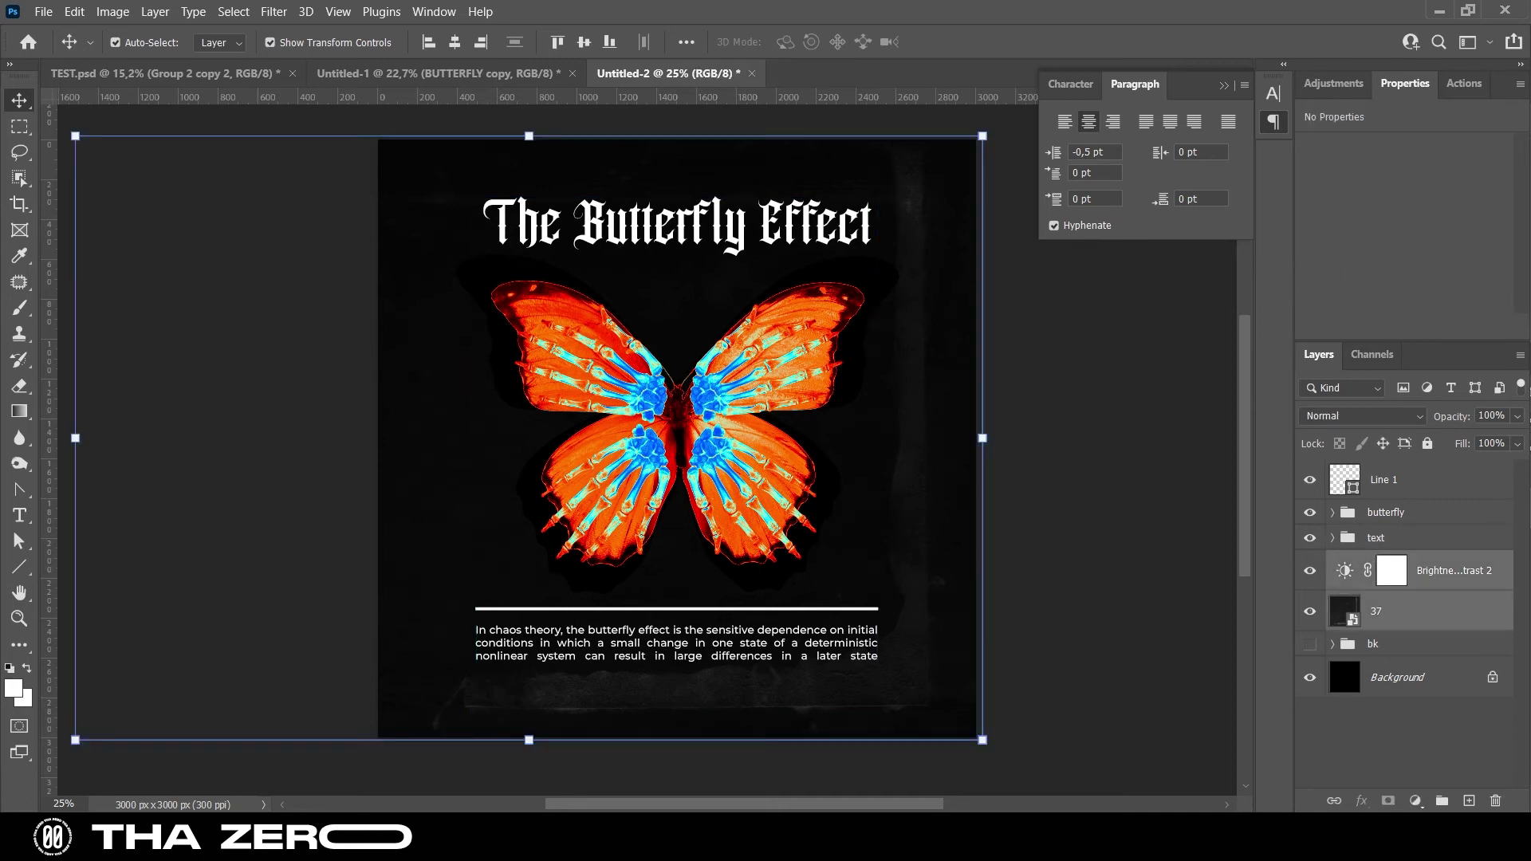
key("ctrl+g")
double_click(1376, 562)
type("bg")
key("Return")
key("alt+bracketright")
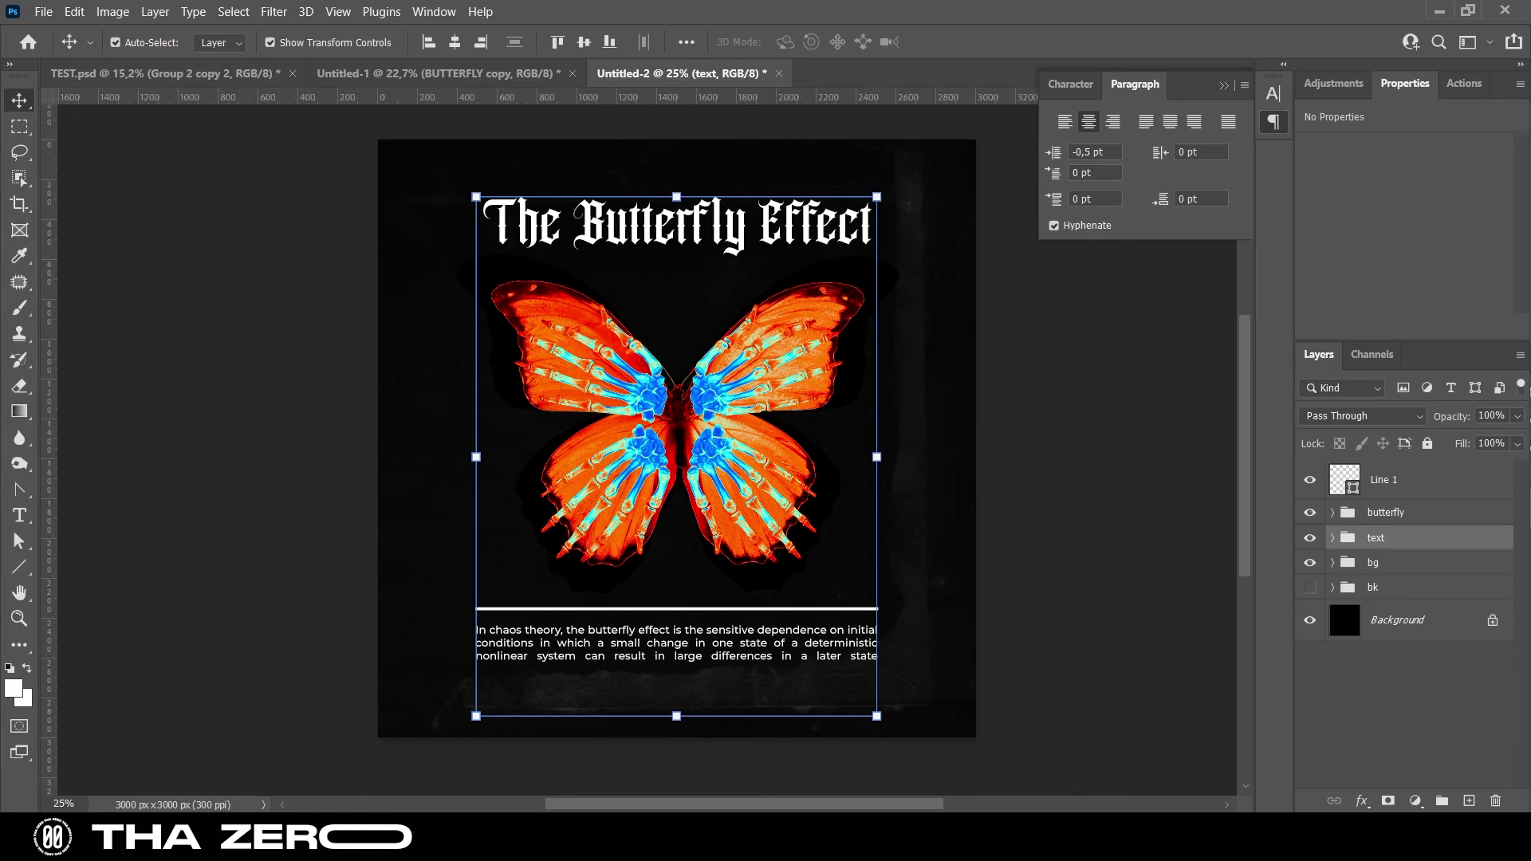
key("alt+Tab")
Place the CT Film Overlay 4 image stretched across the full canvas
left_click_drag(404, 343, 704, 416)
left_click_drag(878, 438, 975, 437)
left_click_drag(477, 438, 378, 438)
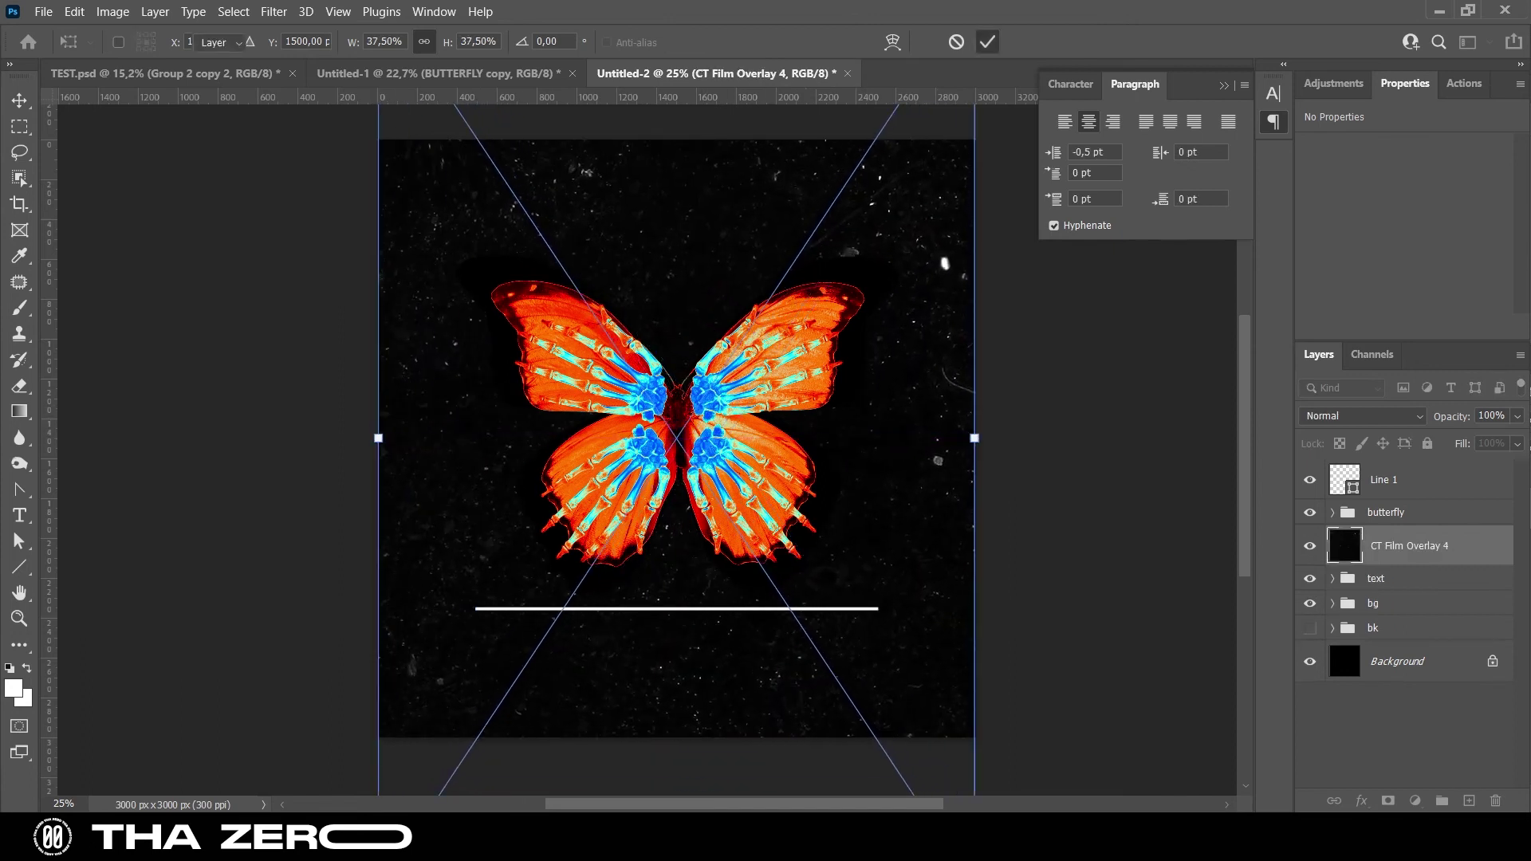
left_click(987, 41)
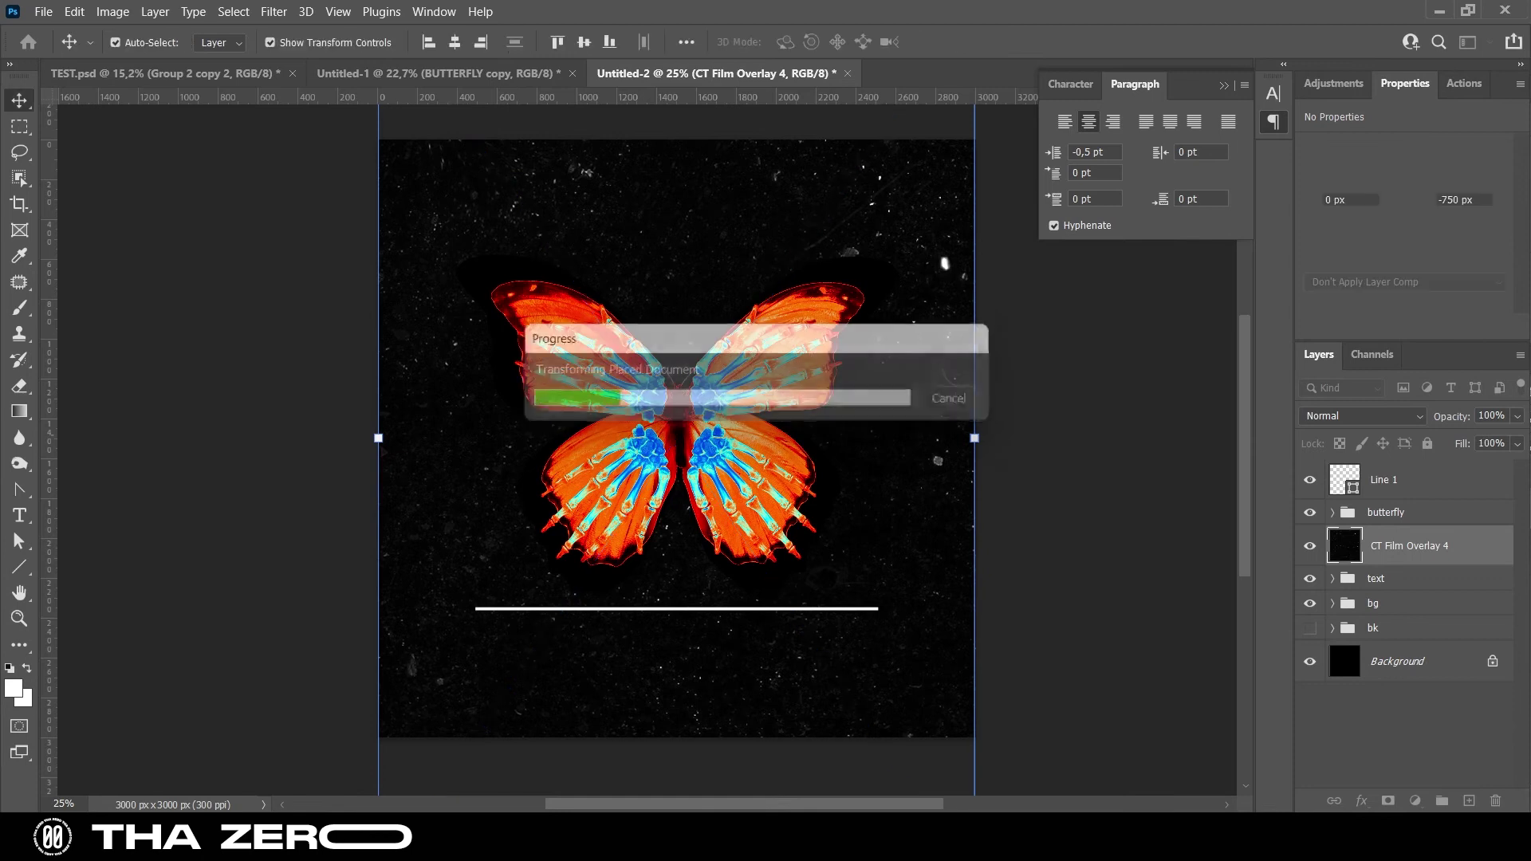
Set the CT Film Overlay 4 layer's blend mode to Screen
left_click(1333, 513)
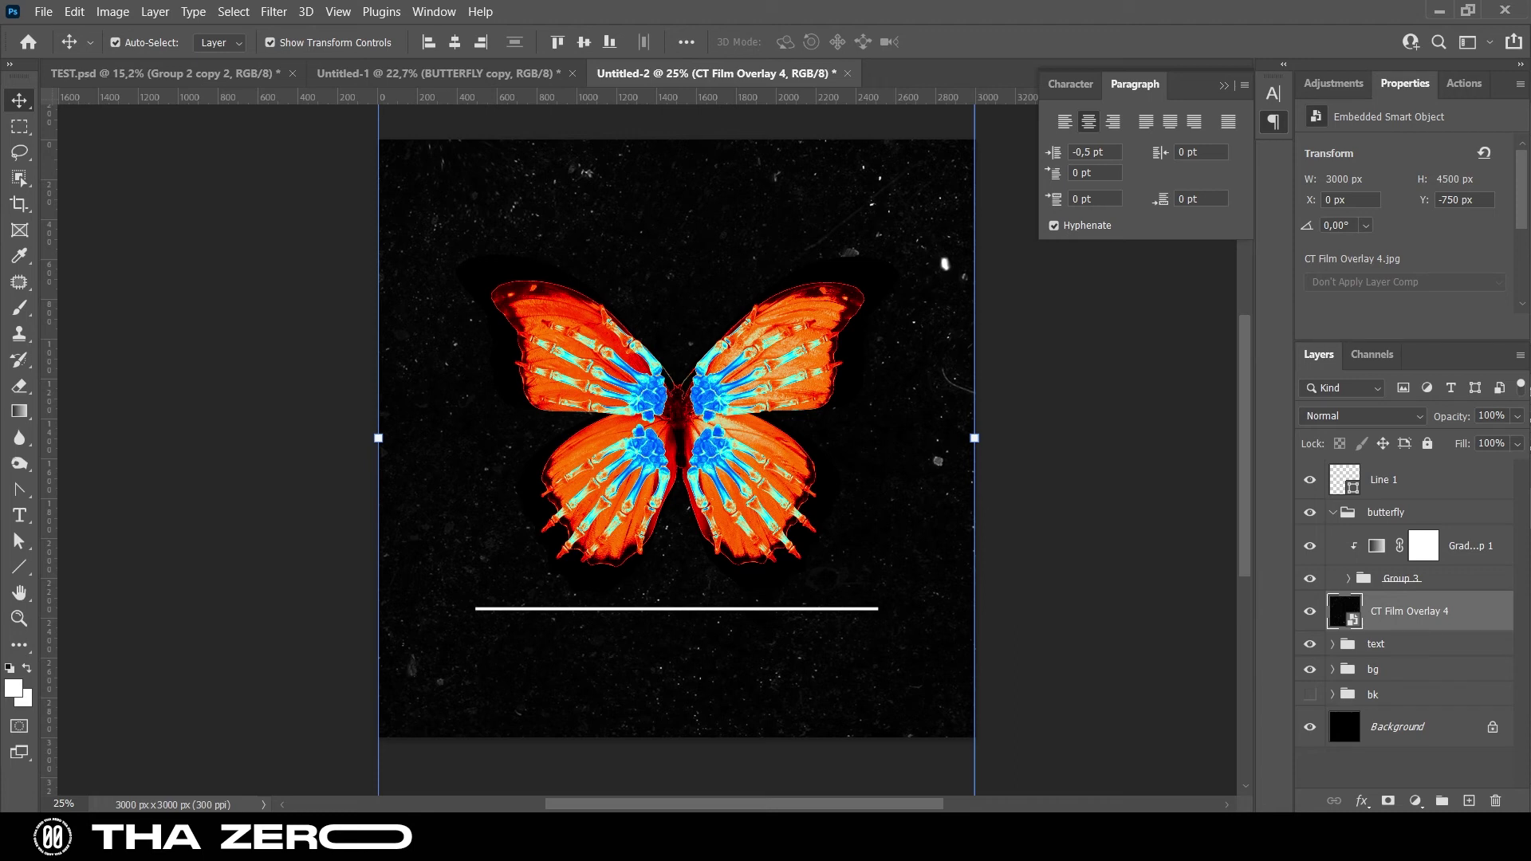
left_click(1362, 416)
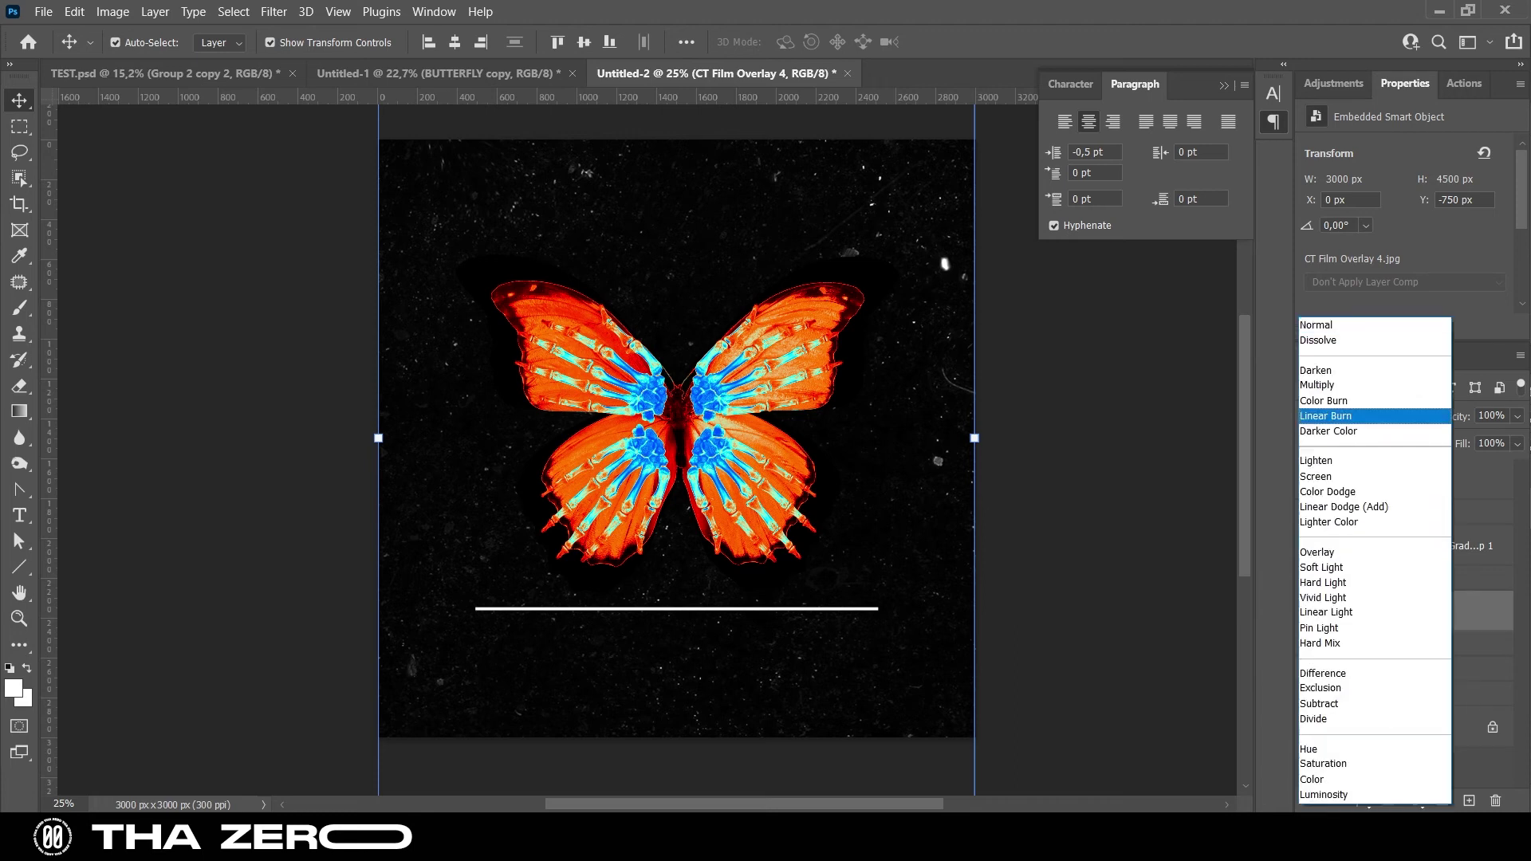
key("Up")
key("Up")
key("Up")
key("Down")
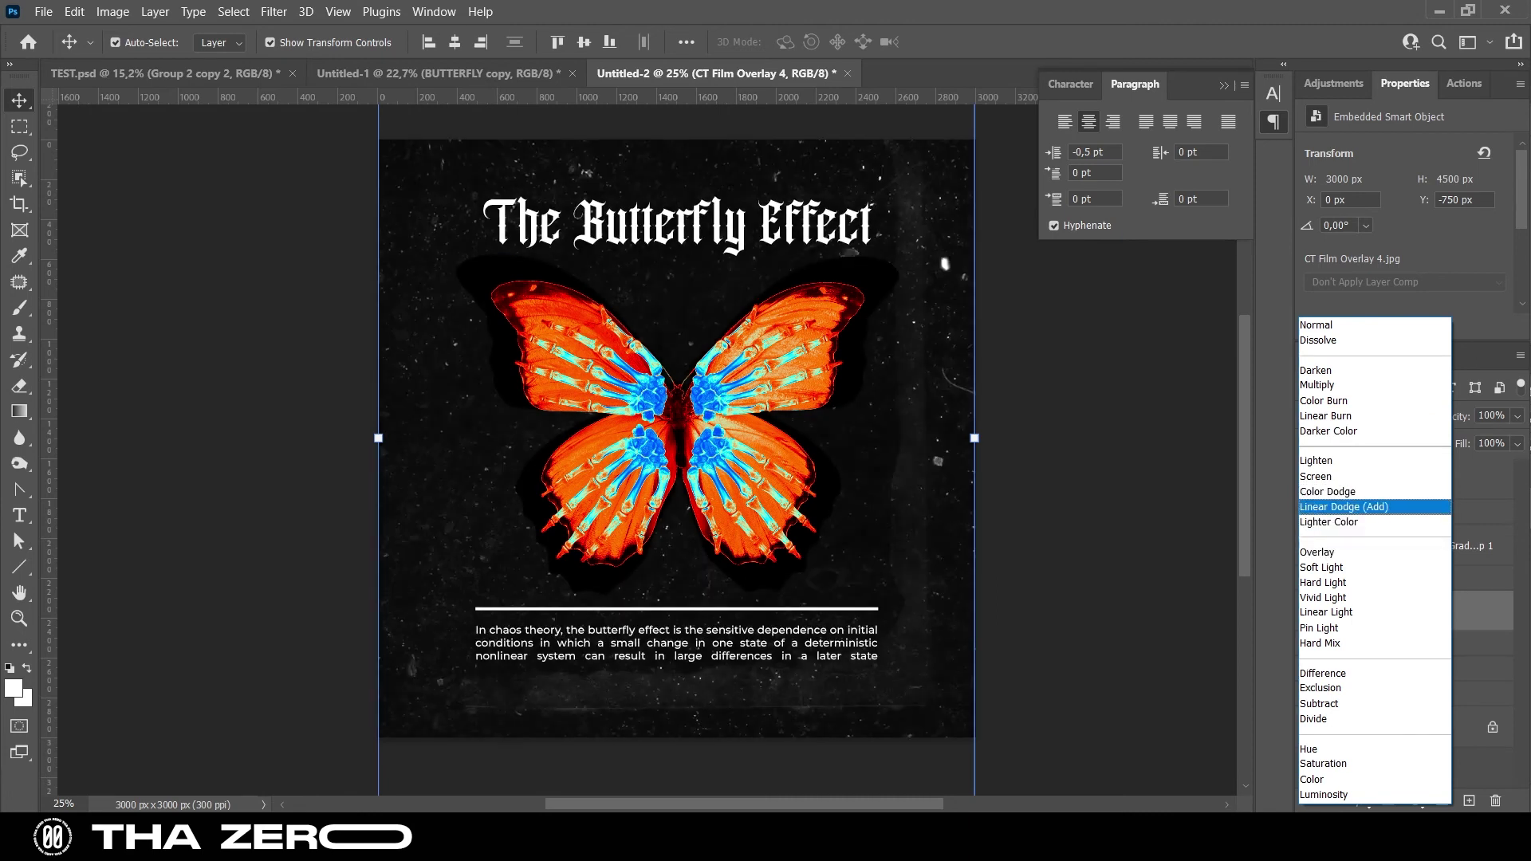
key("Up")
key("Up")
key("Return")
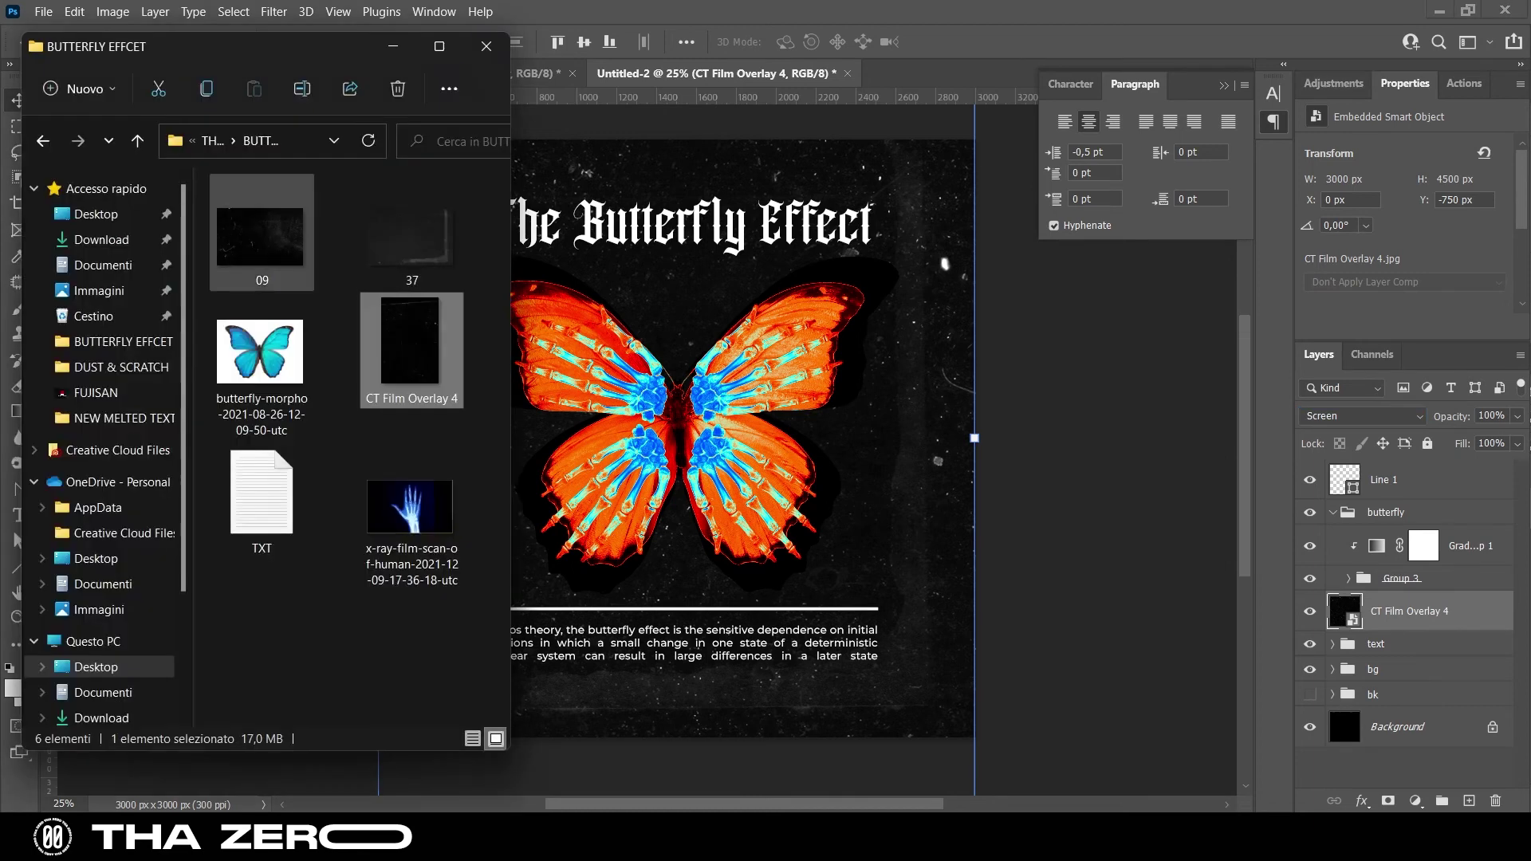
Place the 09 dust image enlarged over the poster canvas
double_click(261, 235)
left_click(1451, 86)
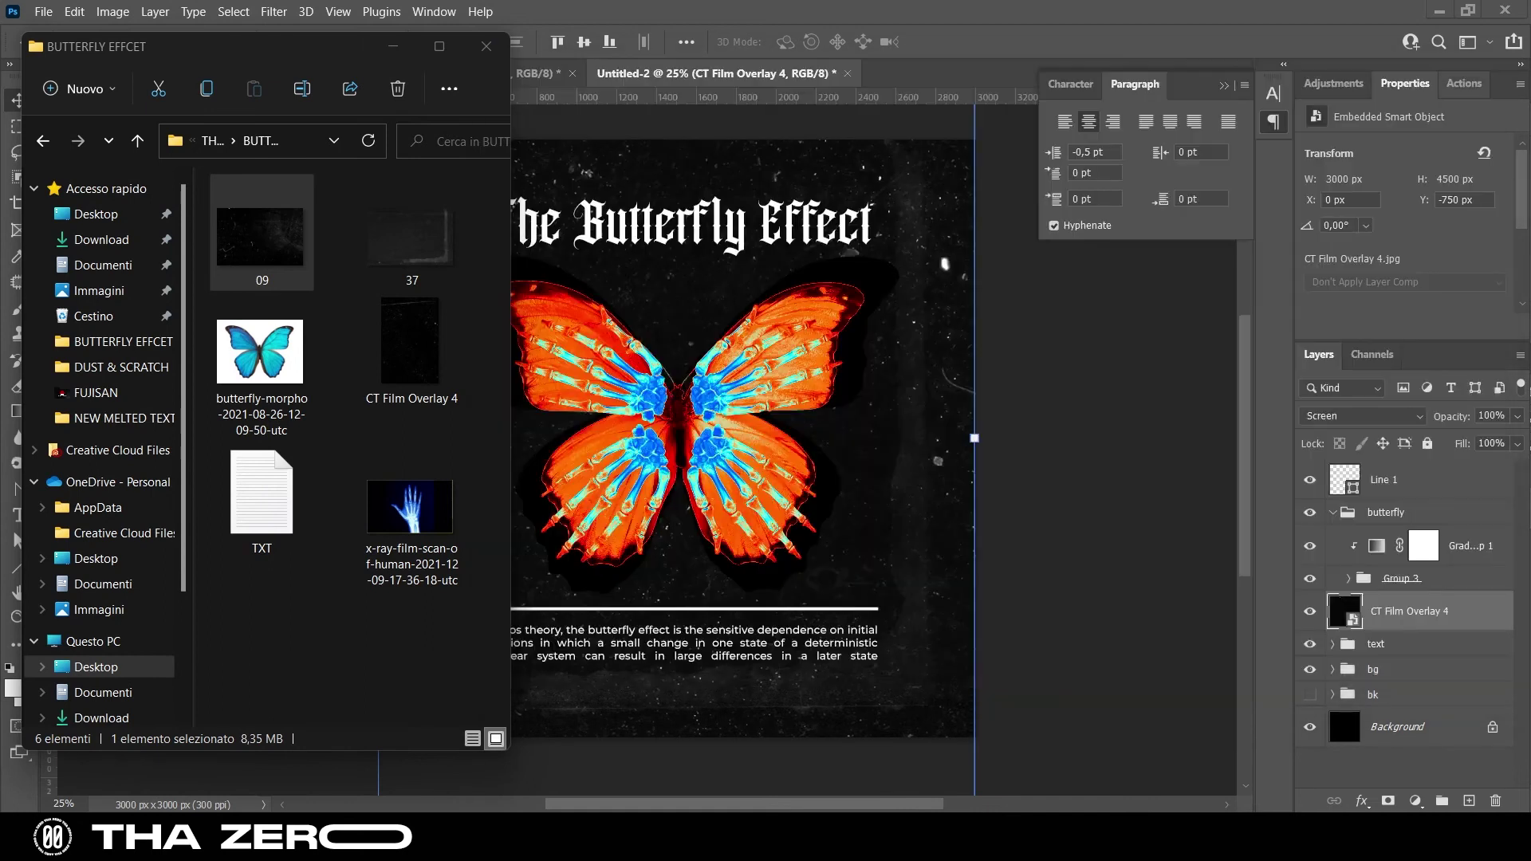
left_click(686, 327)
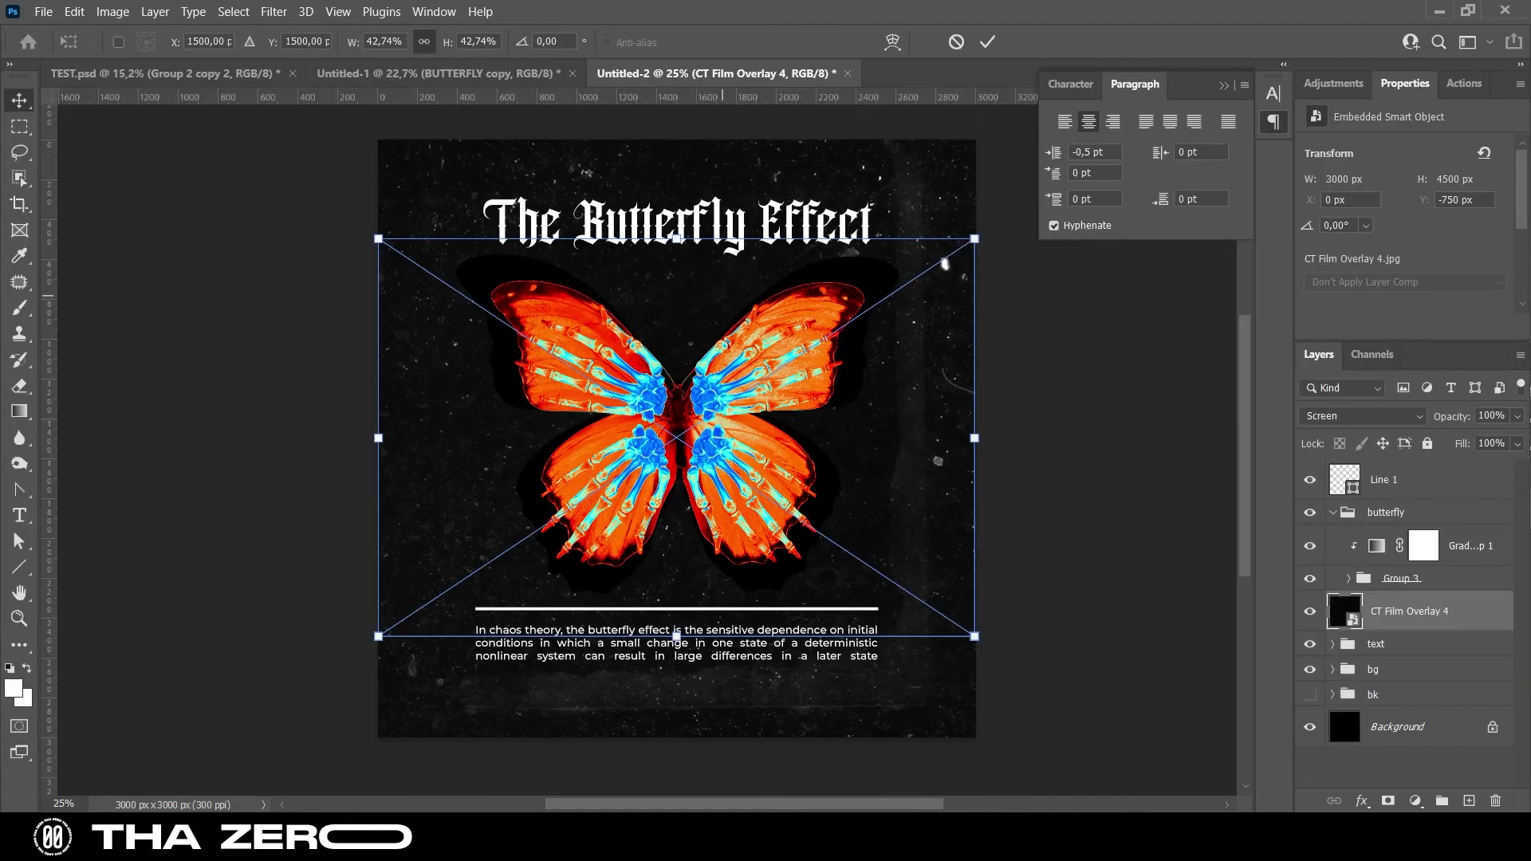
mouse_move(676, 636)
left_mouse_down()
mouse_move(678, 735)
mouse_move(678, 638)
mouse_move(608, 593)
left_mouse_up()
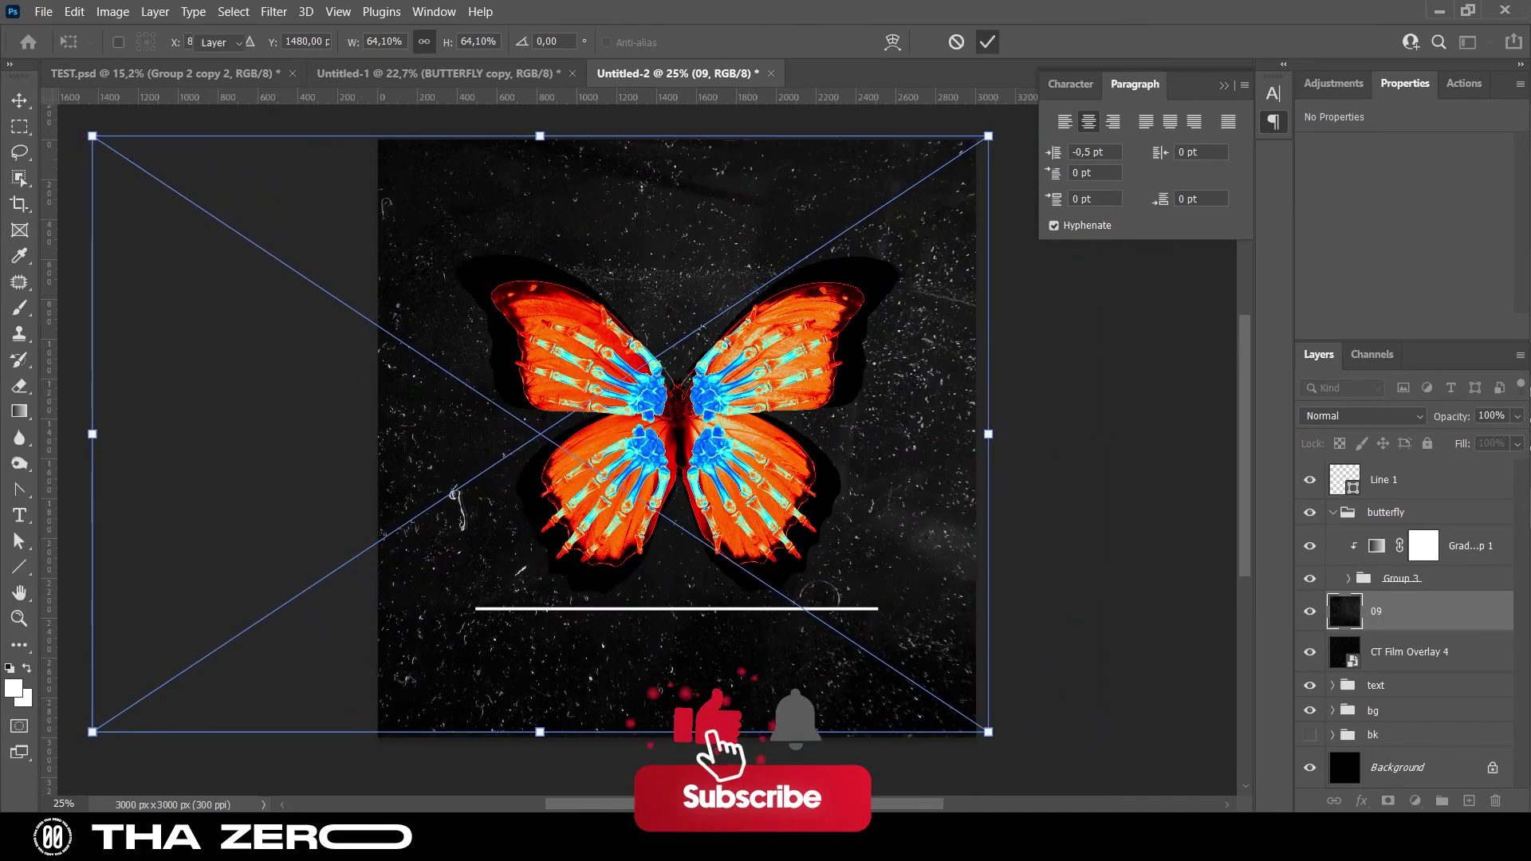
key("Return")
left_click(1363, 415)
Screen-blend the 09 and CT Film Overlay 4 layers, group them with a new Brightness/Contrast adjustment
left_click(1316, 476)
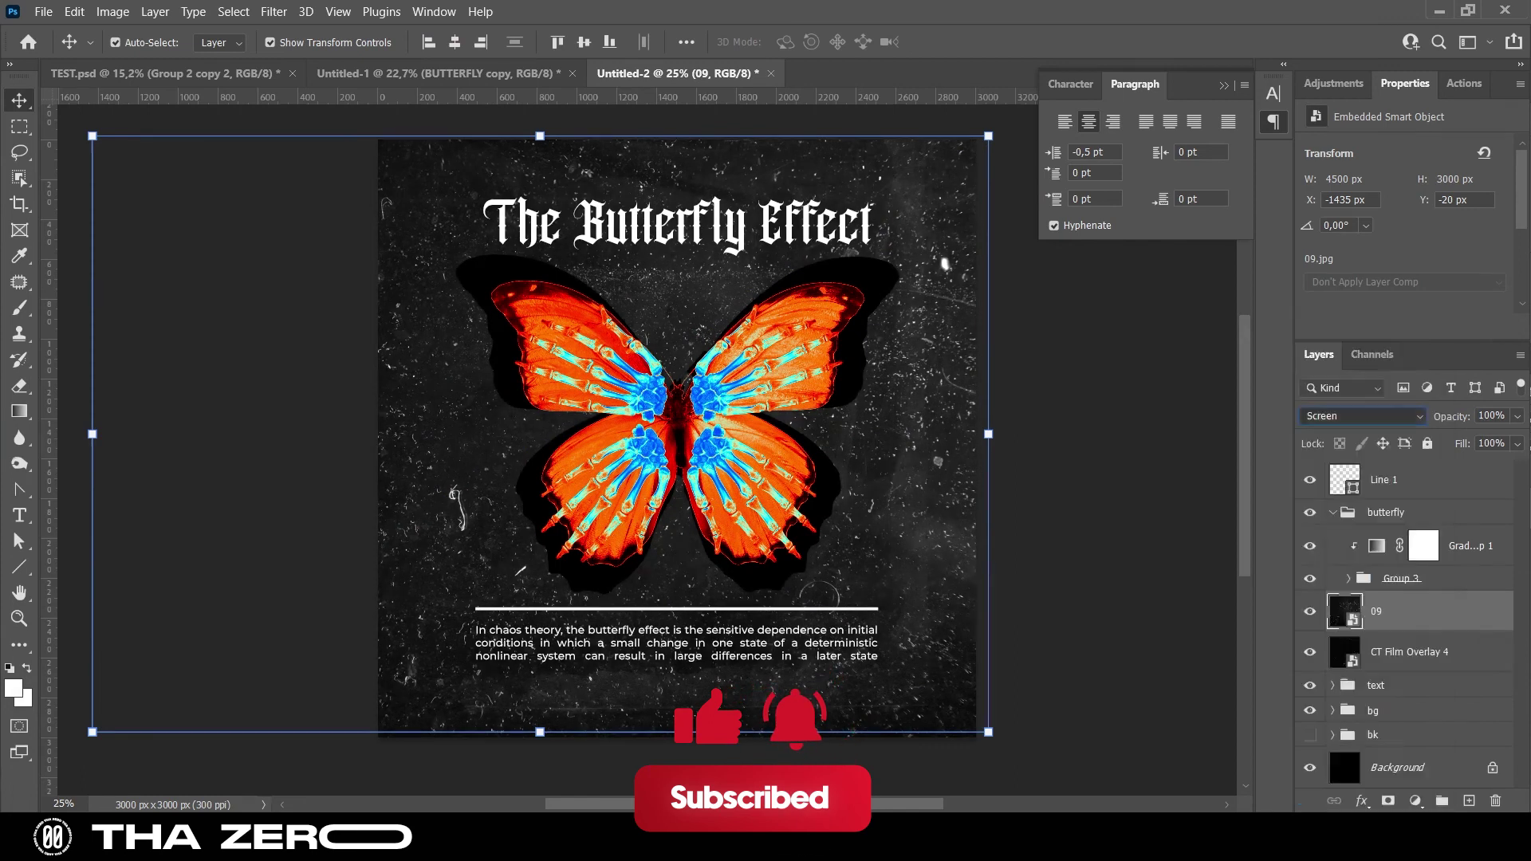
left_click(1407, 652, "ctrl")
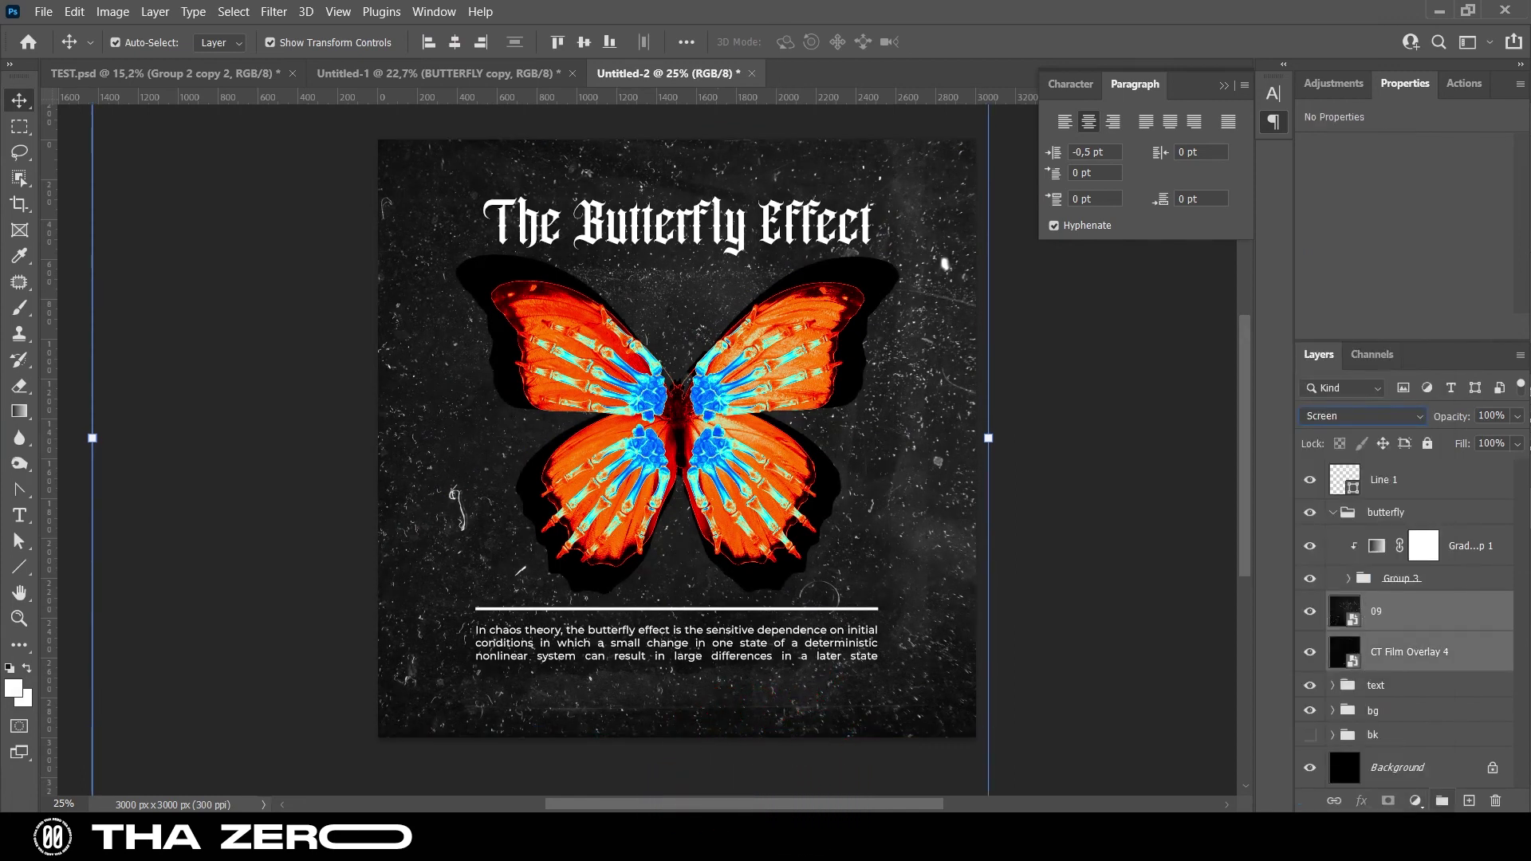
key("ctrl+g")
left_click(1333, 83)
left_click(1312, 120)
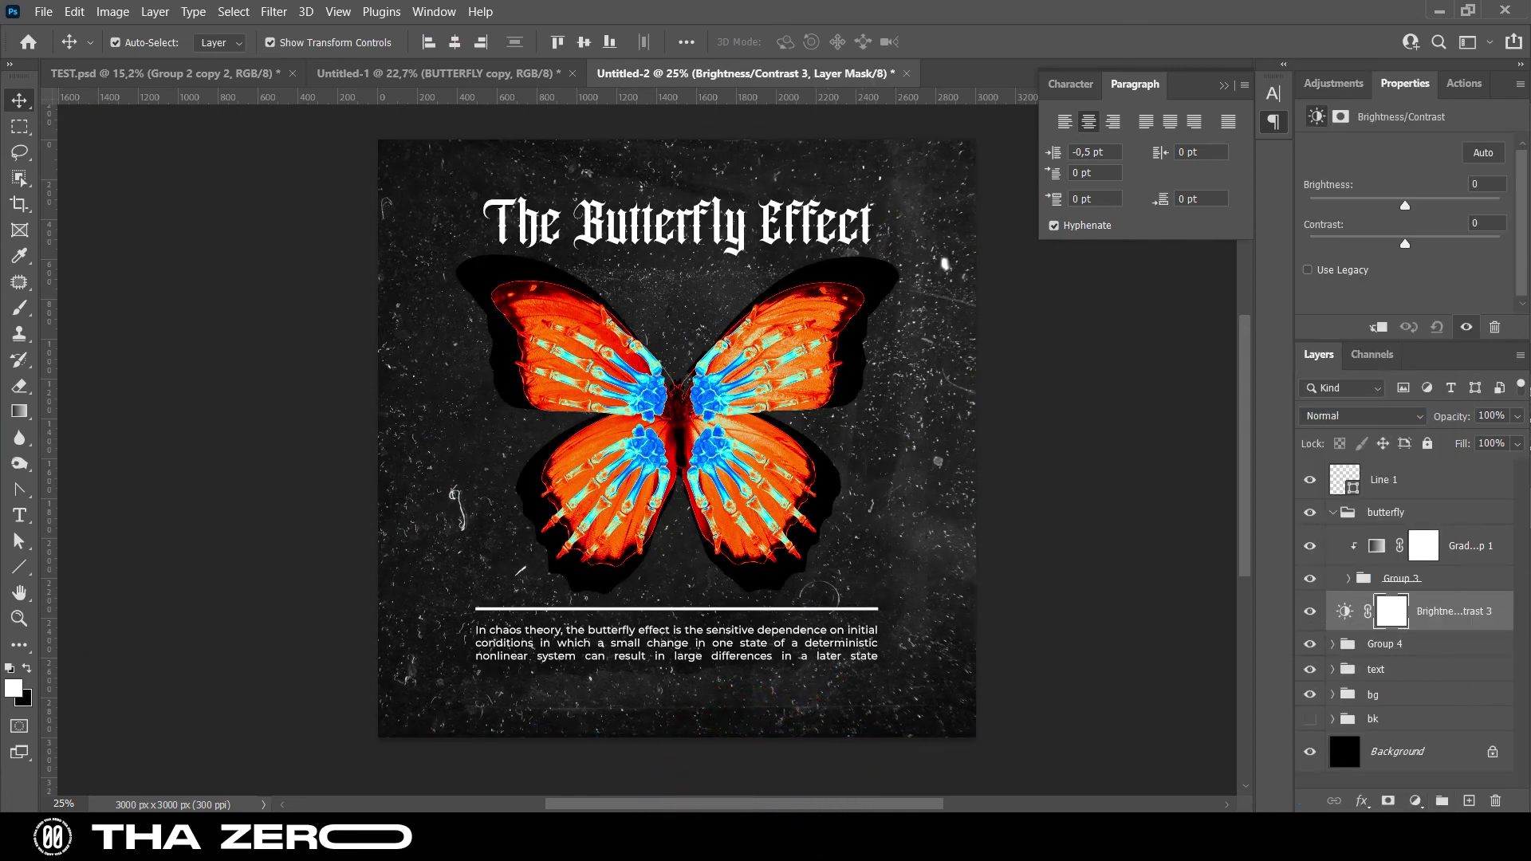
left_click(1386, 643, "ctrl")
key("ctrl+g")
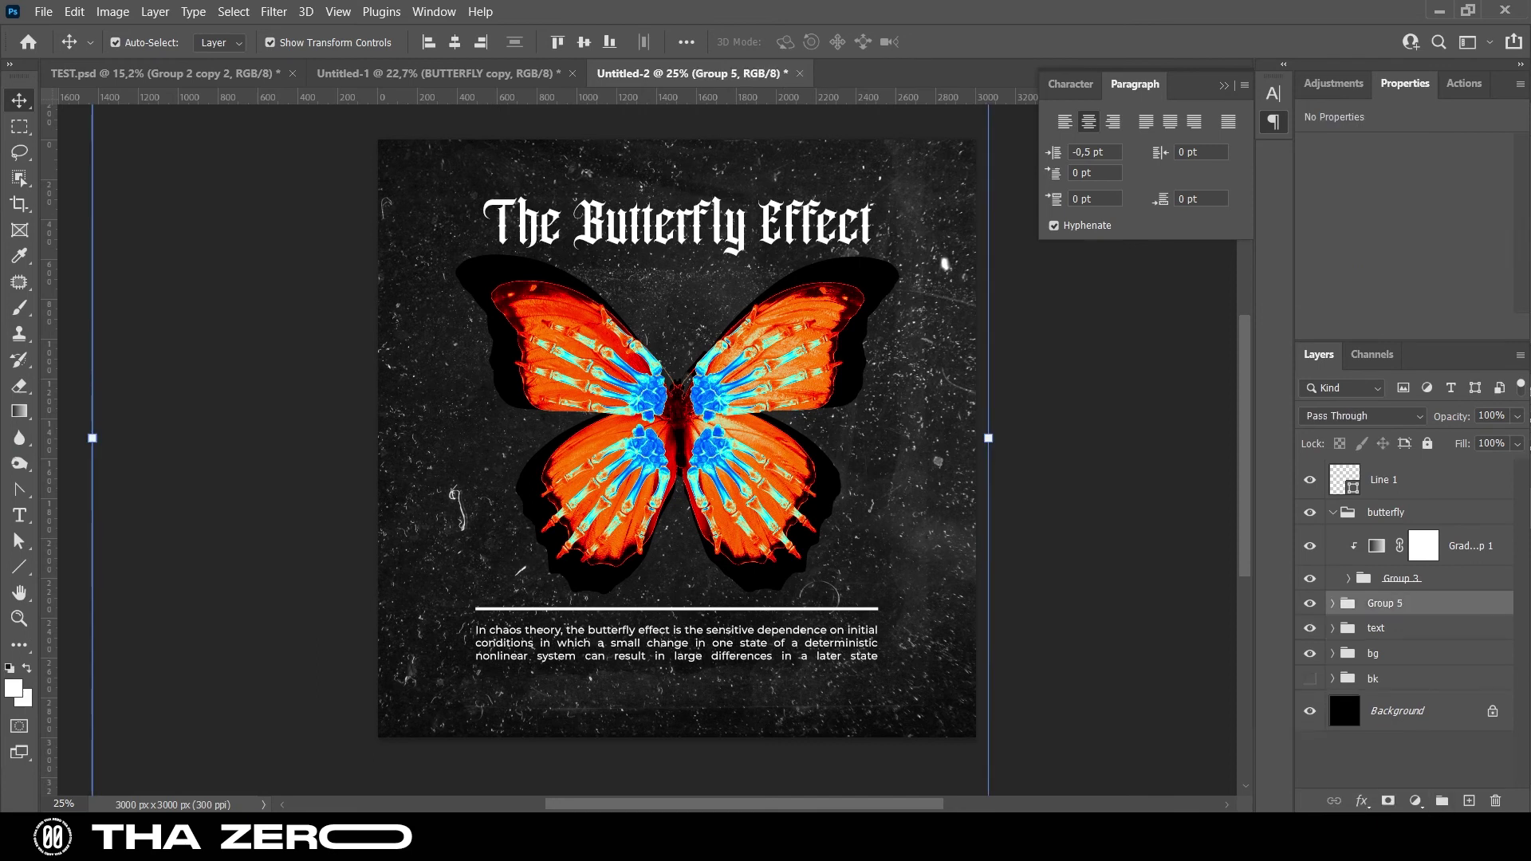
Set Brightness/Contrast 3 to contrast 100 and brightness about -117
left_click(1333, 604)
left_click(1460, 636)
left_click_drag(1405, 243, 1500, 243)
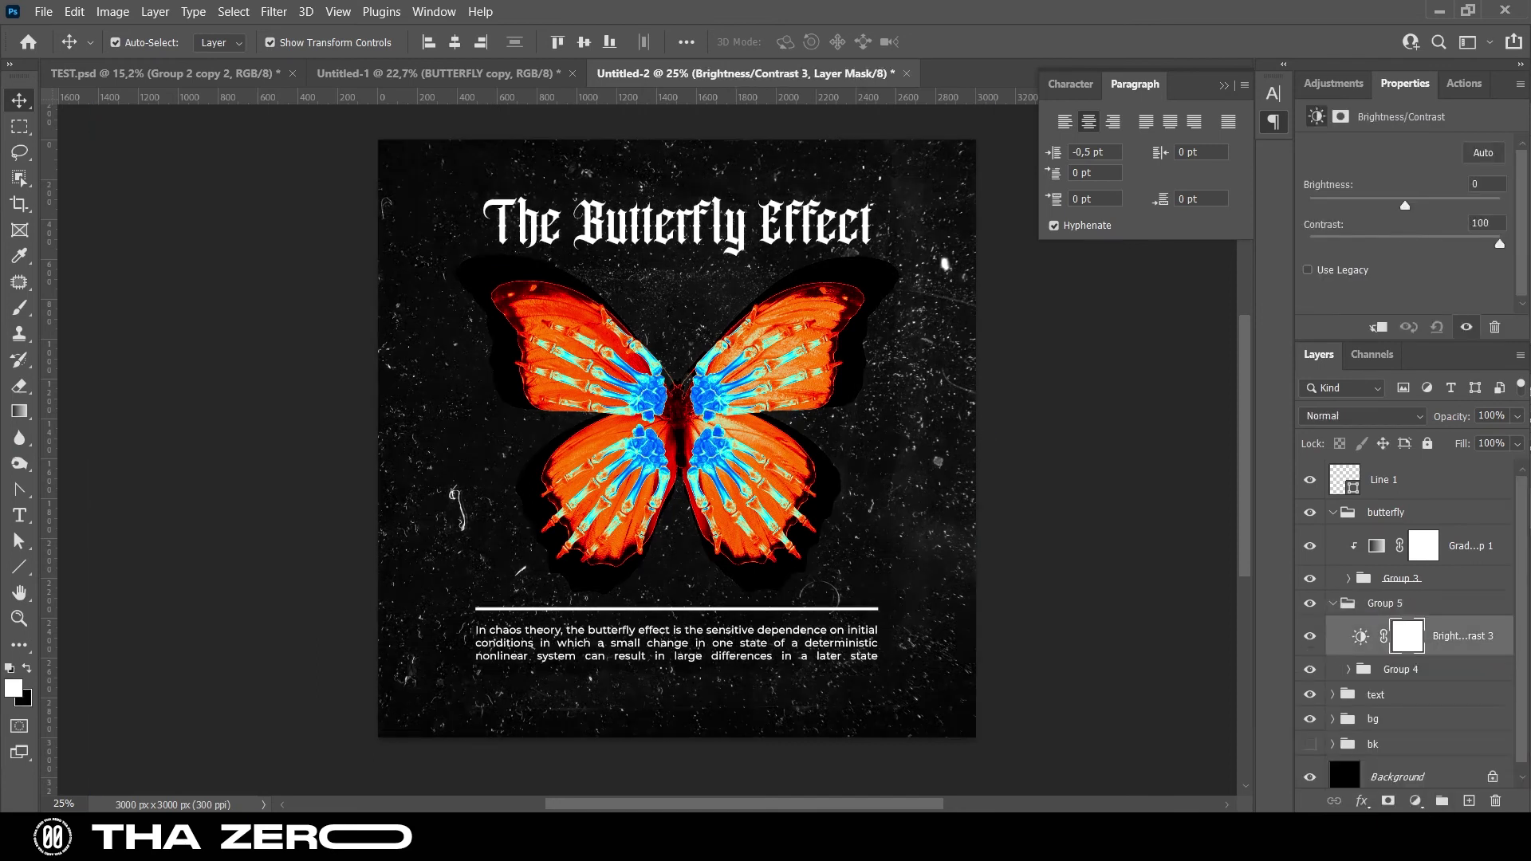
mouse_move(1405, 206)
left_mouse_down()
mouse_move(1316, 206)
mouse_move(1330, 206)
left_mouse_up()
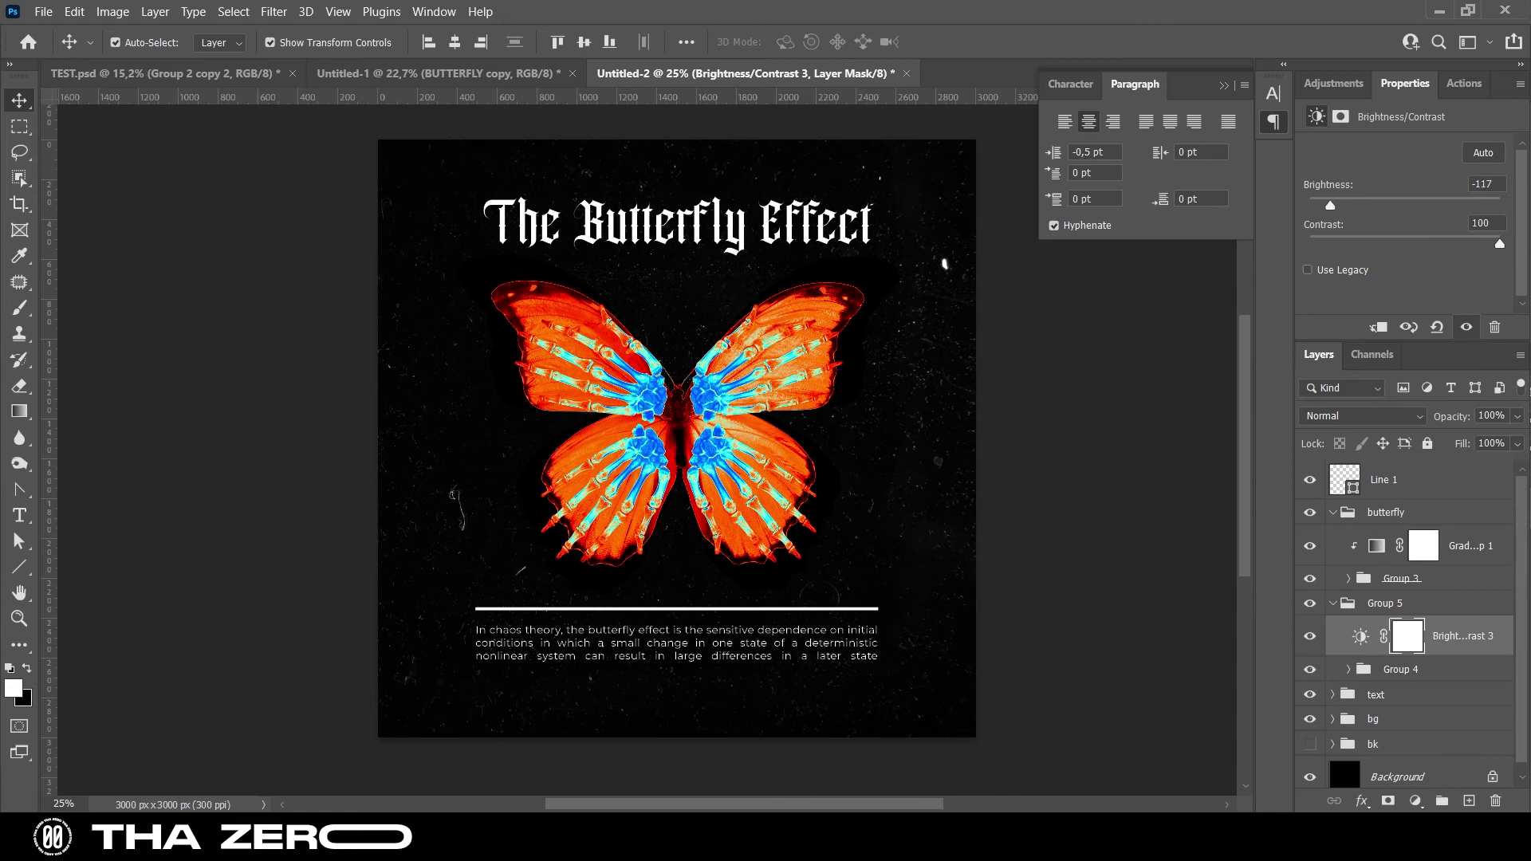
Apply a large-radius Gaussian Blur to the Color Fill 1 shadow mask in Group 3
left_click(1348, 578)
scroll(1404, 638, "down", 1)
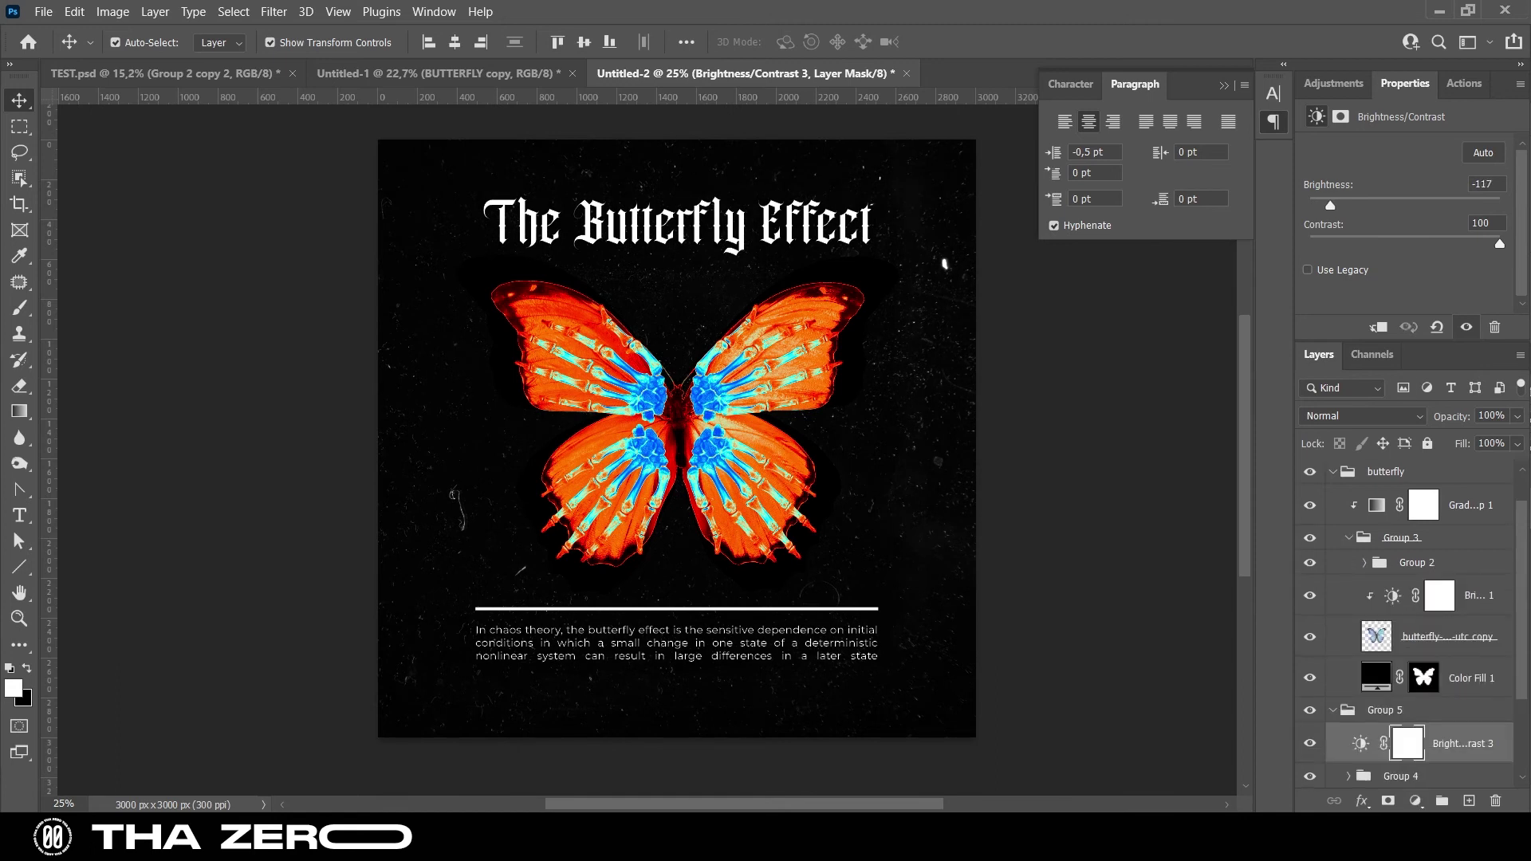
left_click(1472, 678)
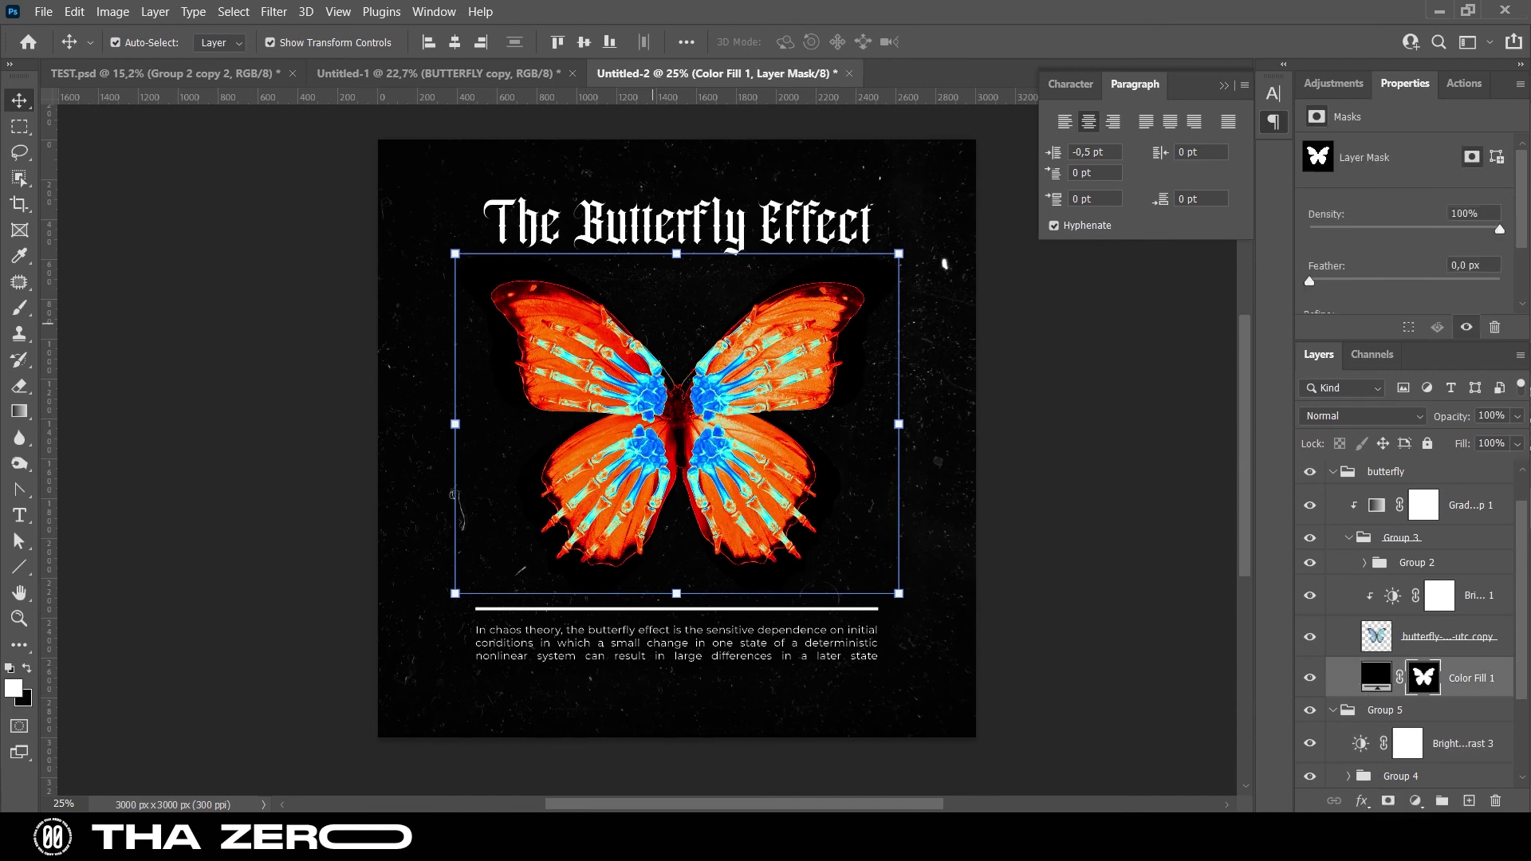
left_click(273, 12)
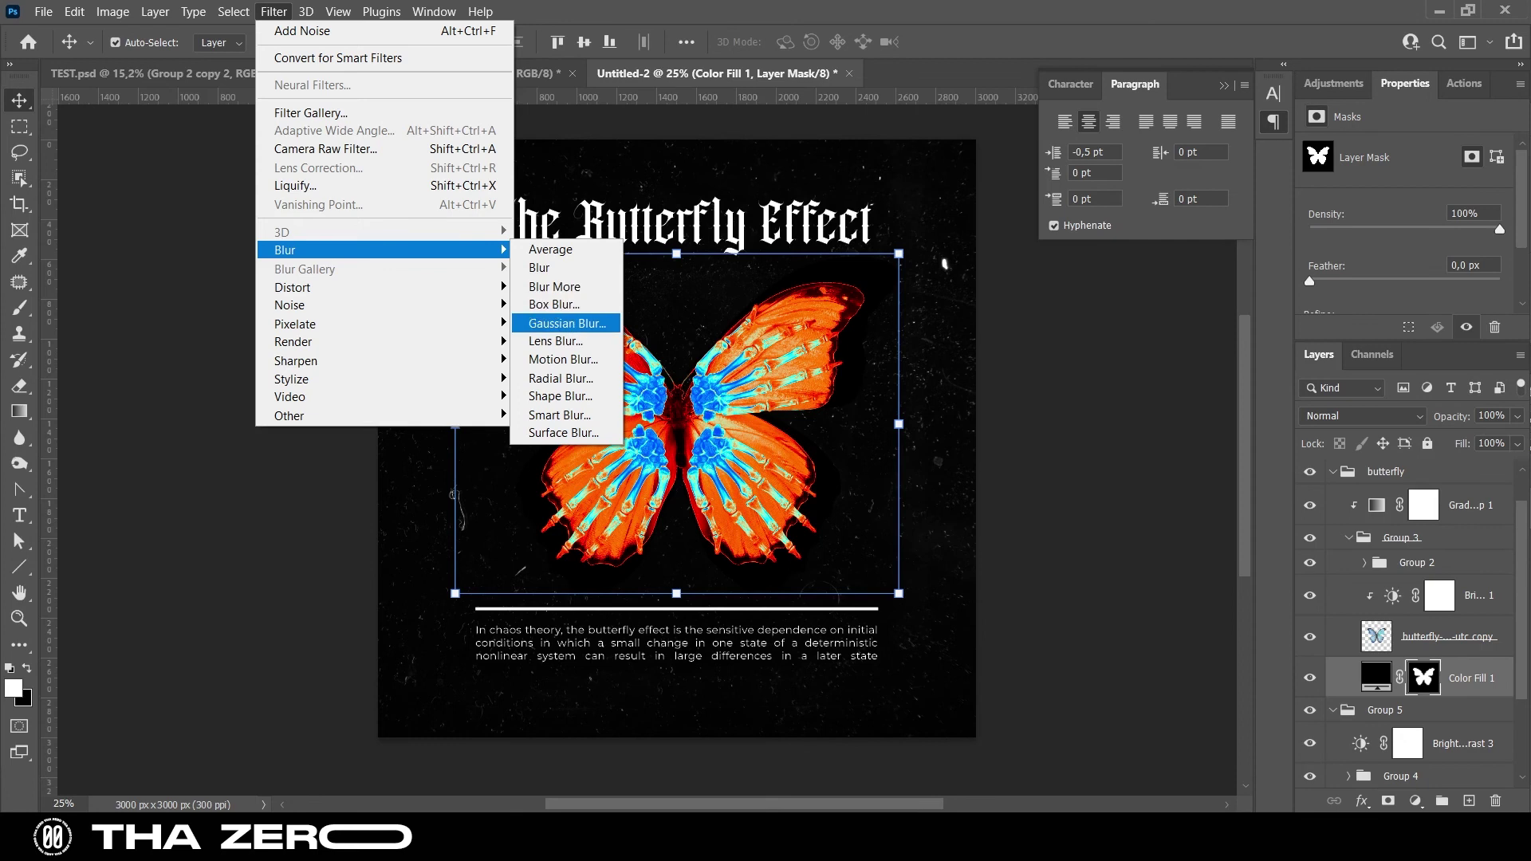
left_click(562, 323)
type("84,1")
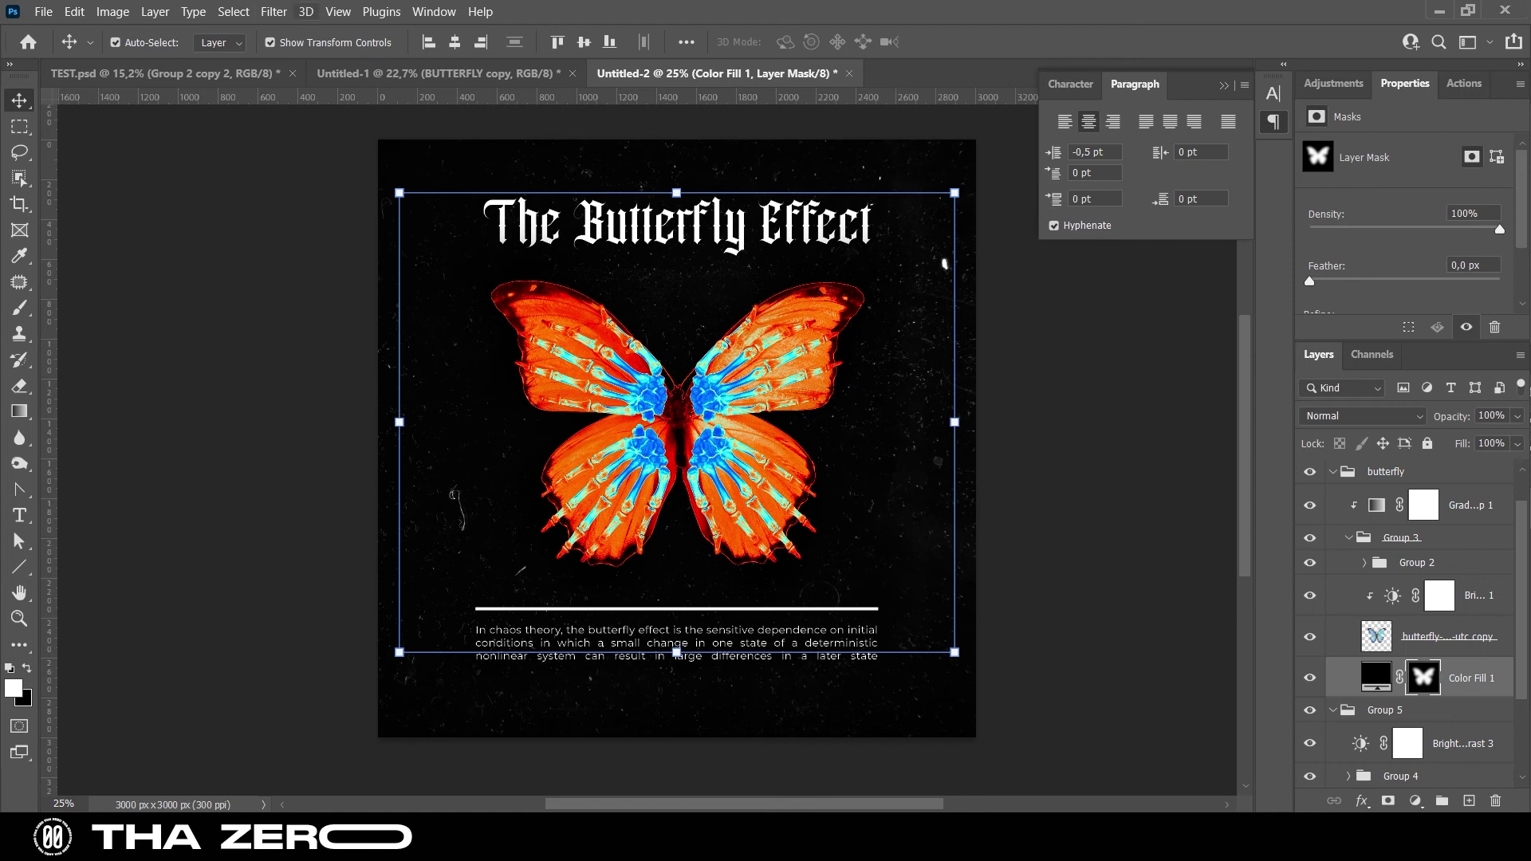
Add noise with amount 33,33 to the shadow mask and collapse Group 3
left_click(234, 11)
mouse_move(289, 305)
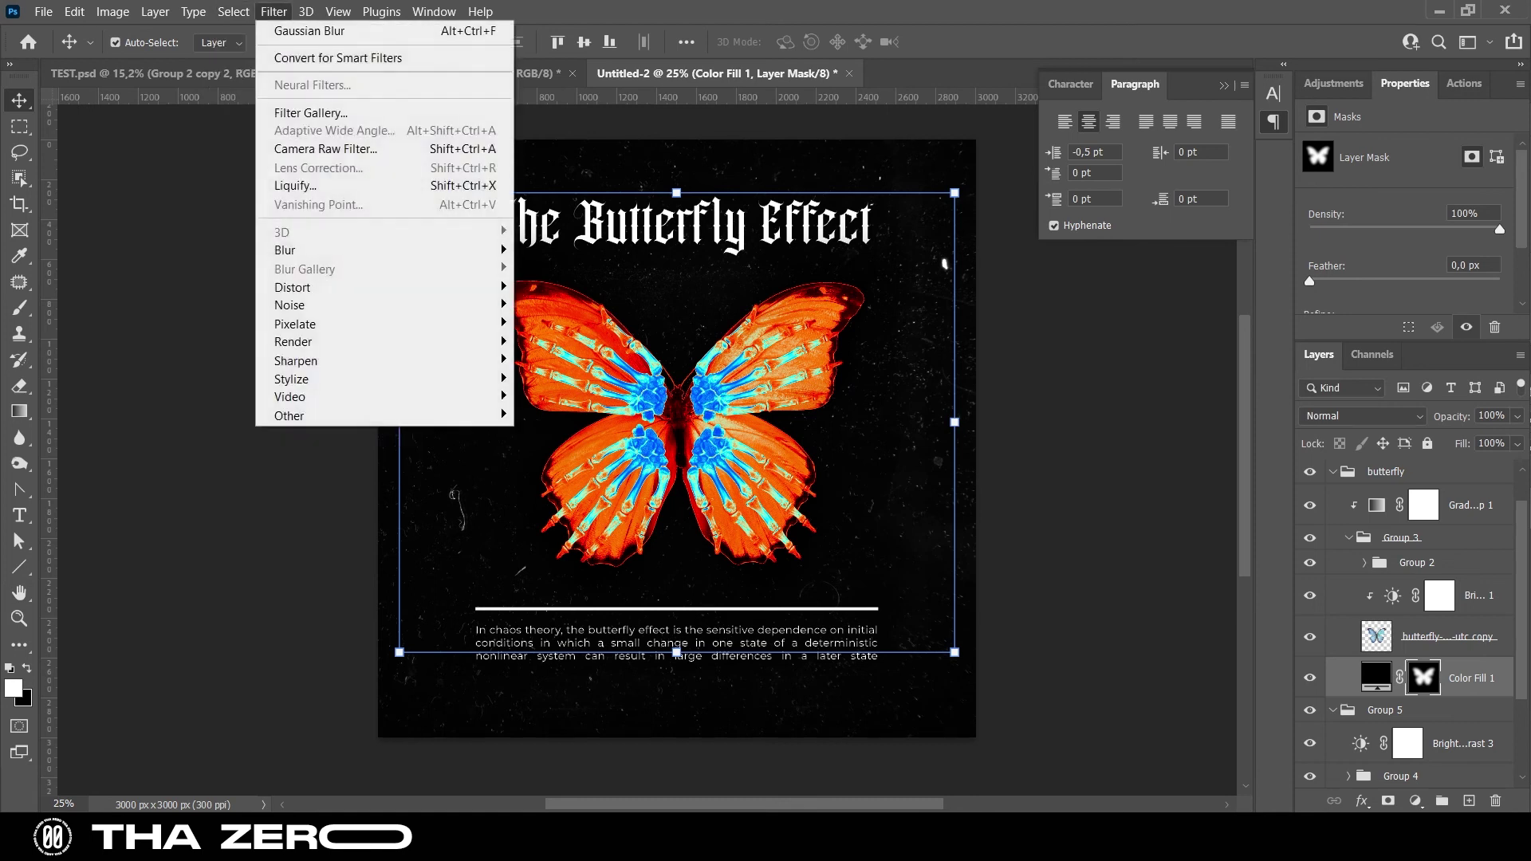
left_click(560, 304)
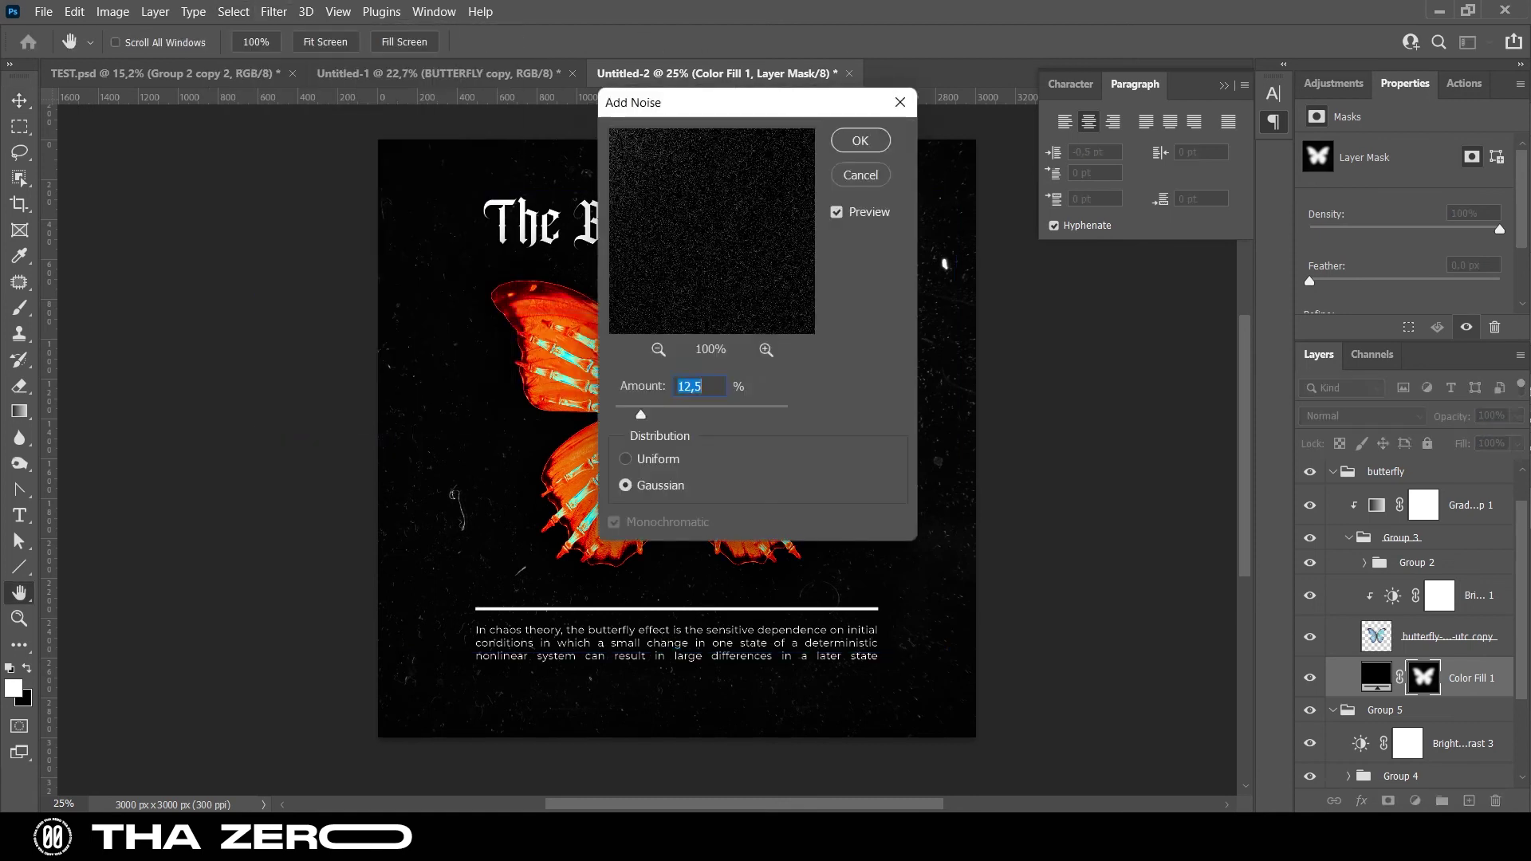
type("33,33")
key("Tab")
left_click(1079, 162)
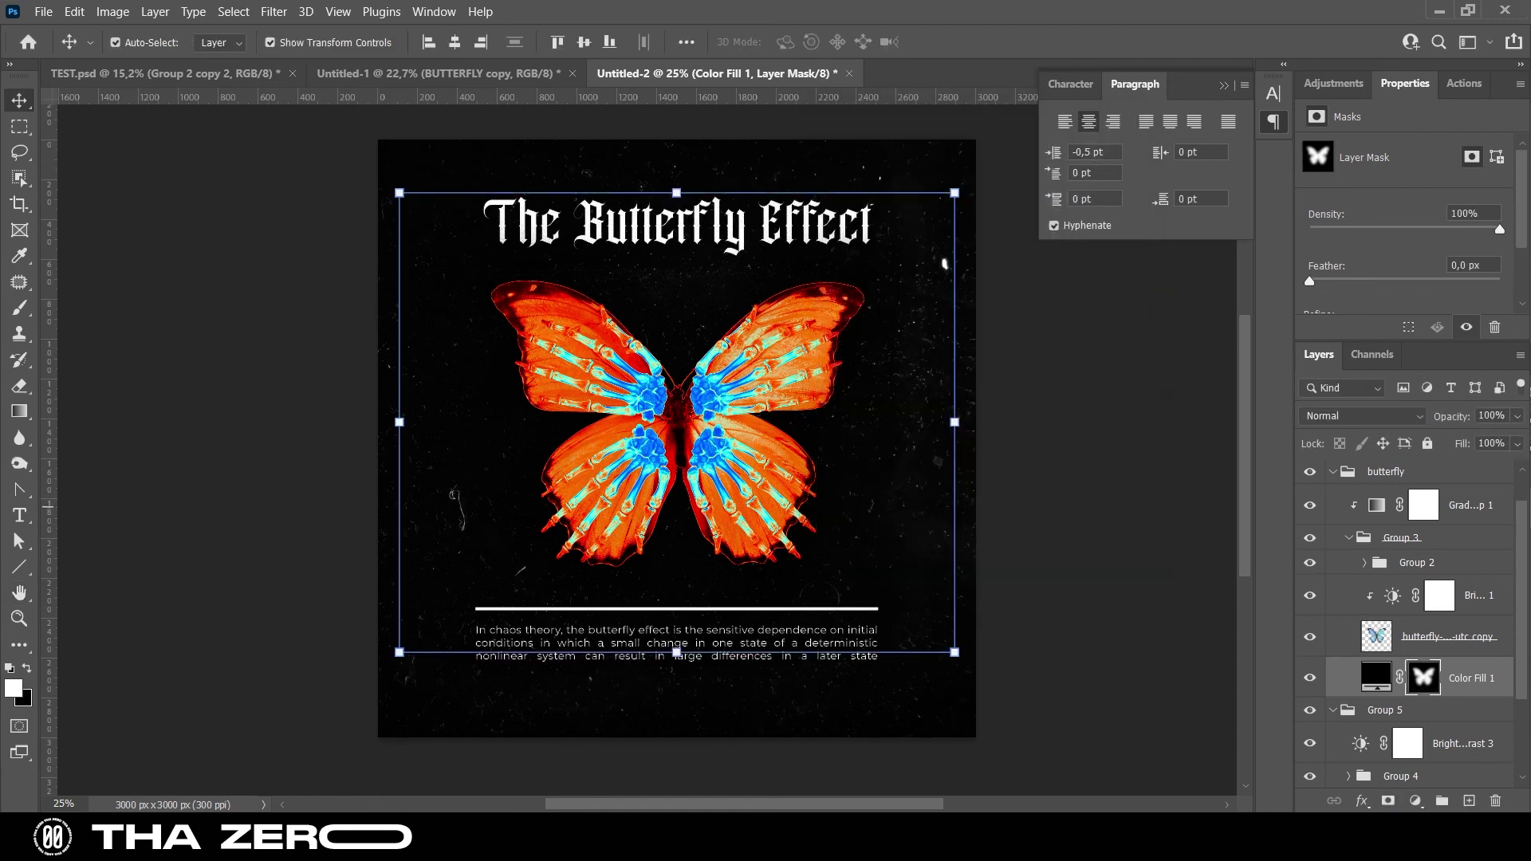
left_click(1401, 538)
left_click(1349, 537)
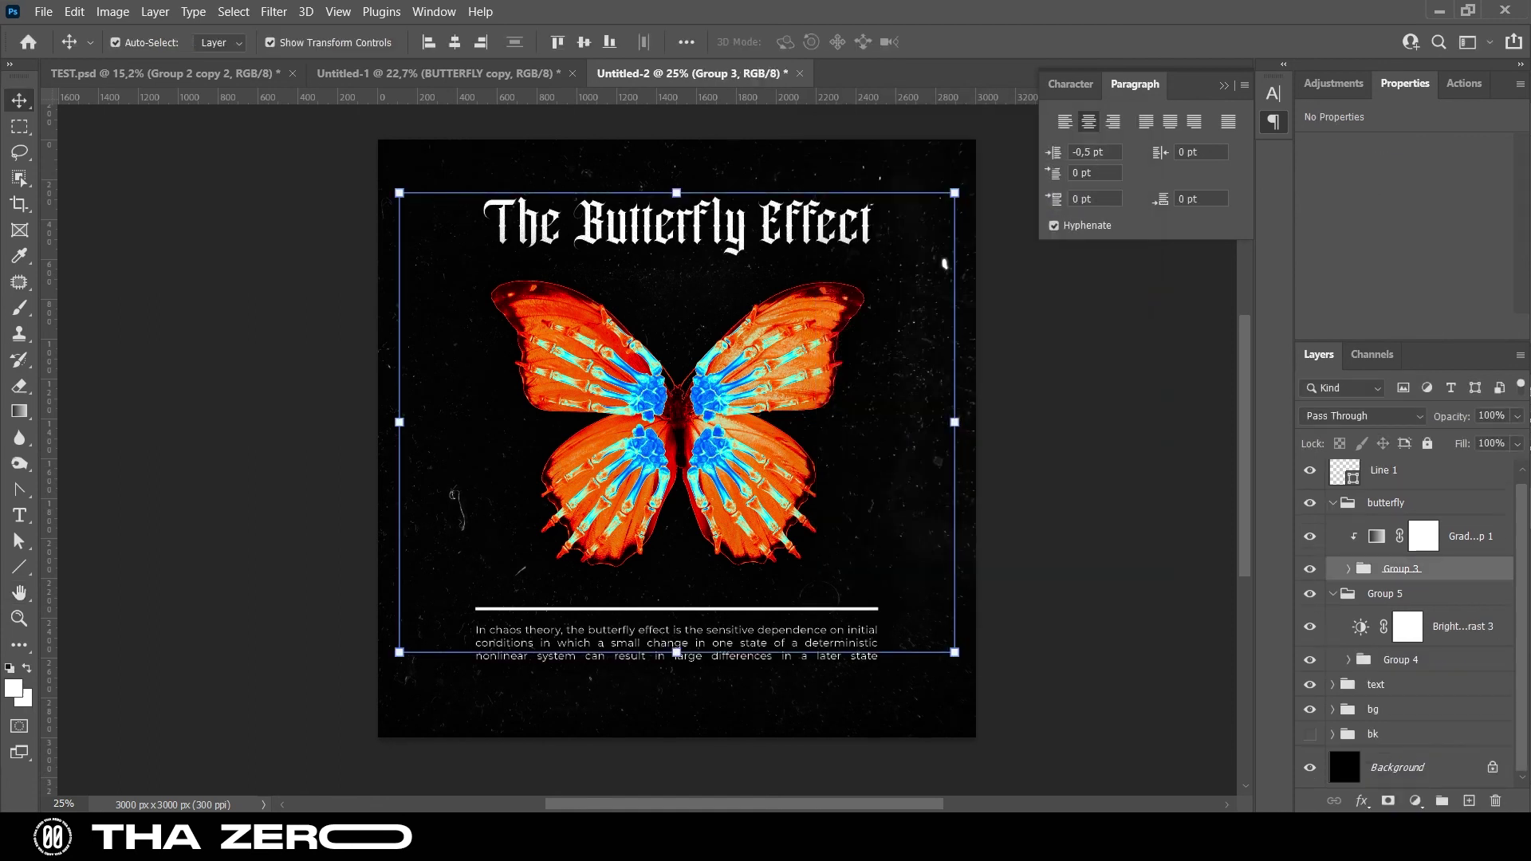
Select the butterfly, Group 5 and text groups, duplicate them and merge the copies into one layer
key("z")
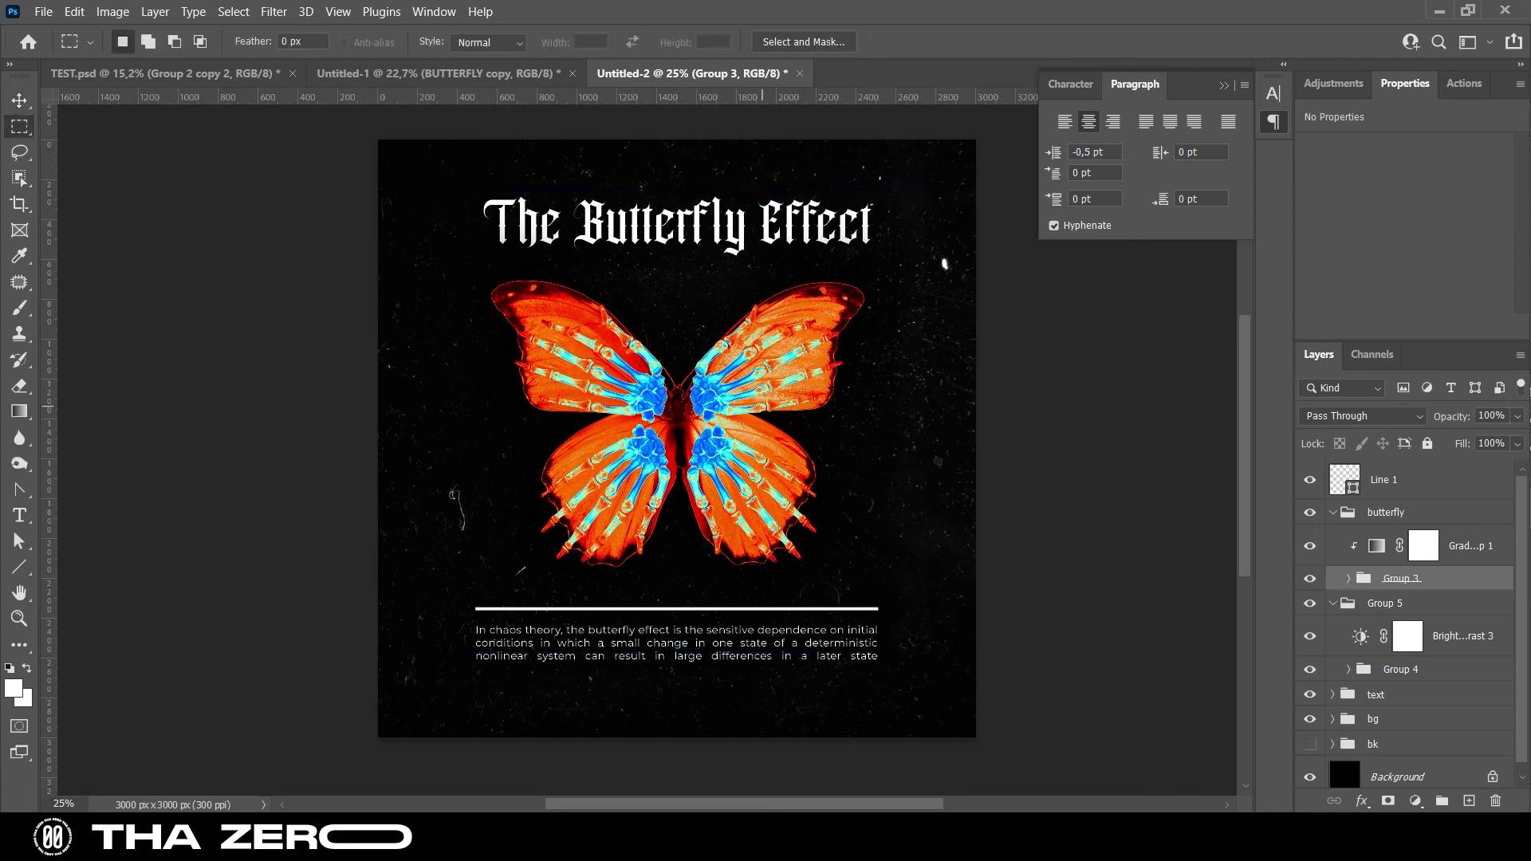
left_click(762, 407, "alt")
left_click(1333, 512)
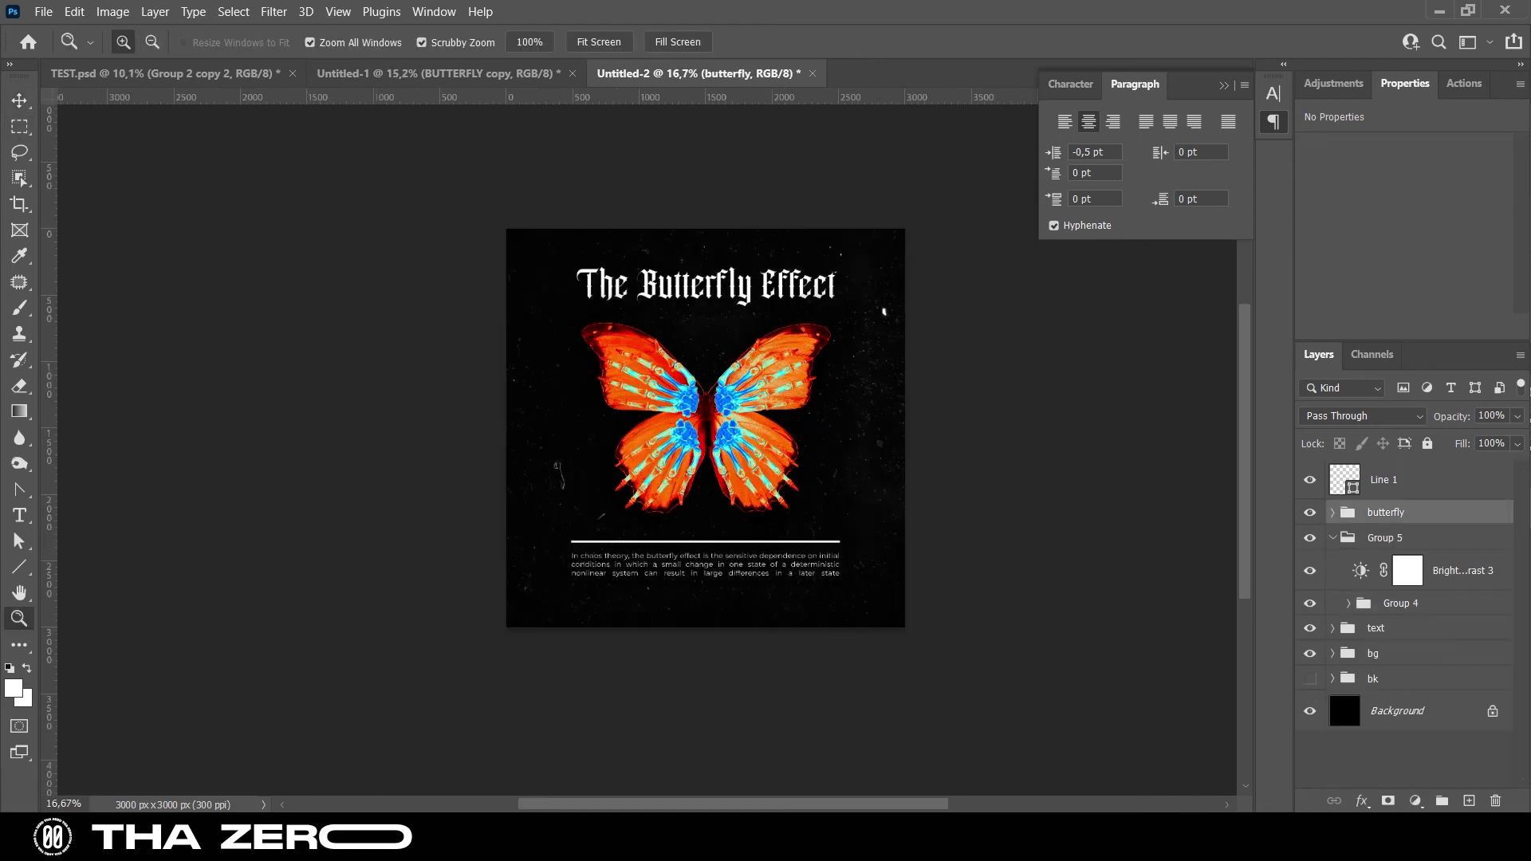
left_click(1386, 538, "ctrl")
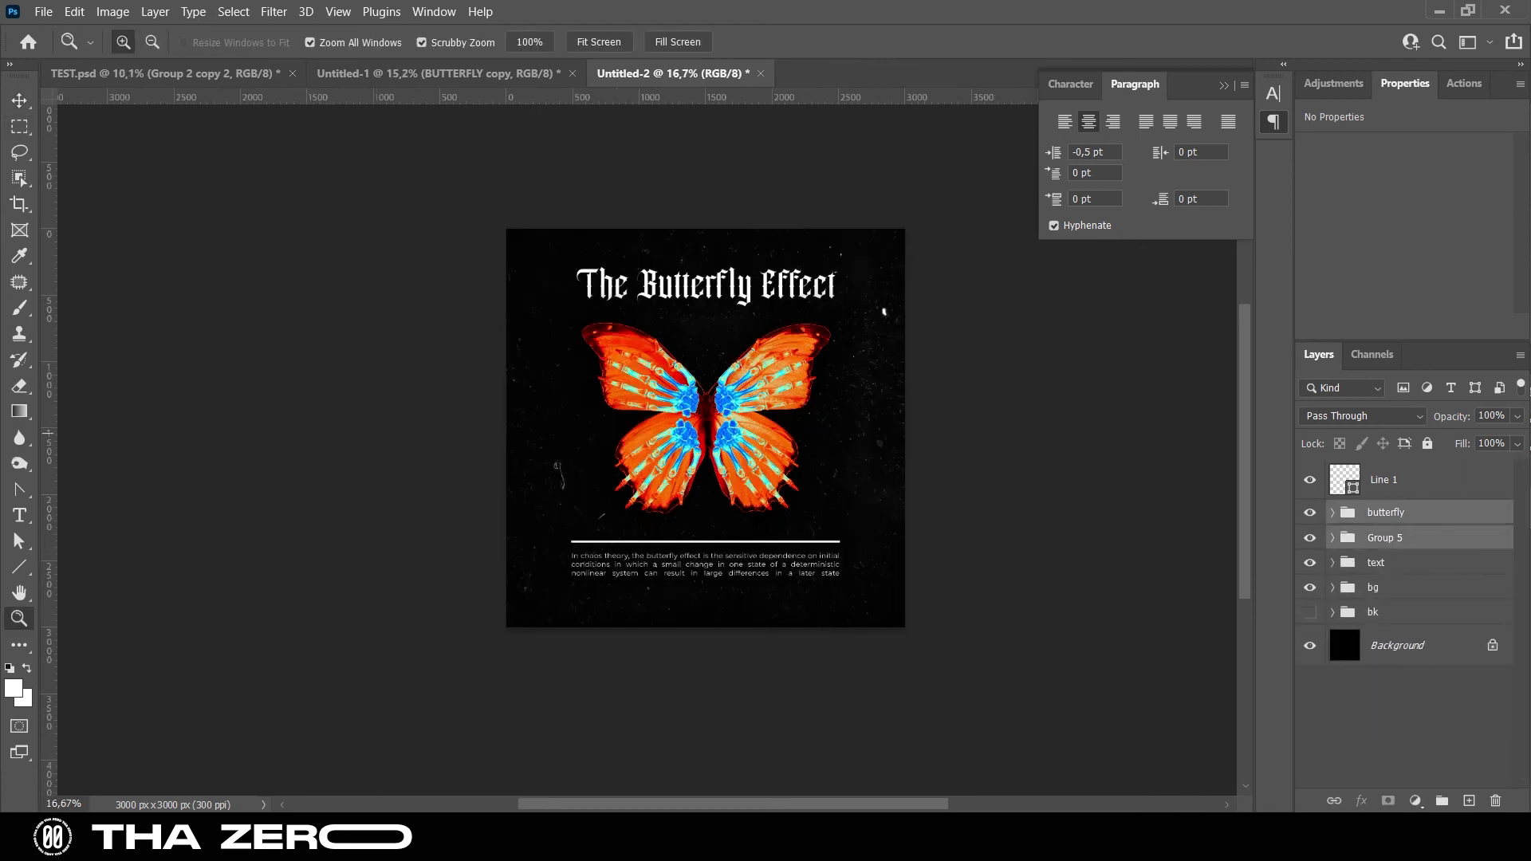
left_click(18, 99)
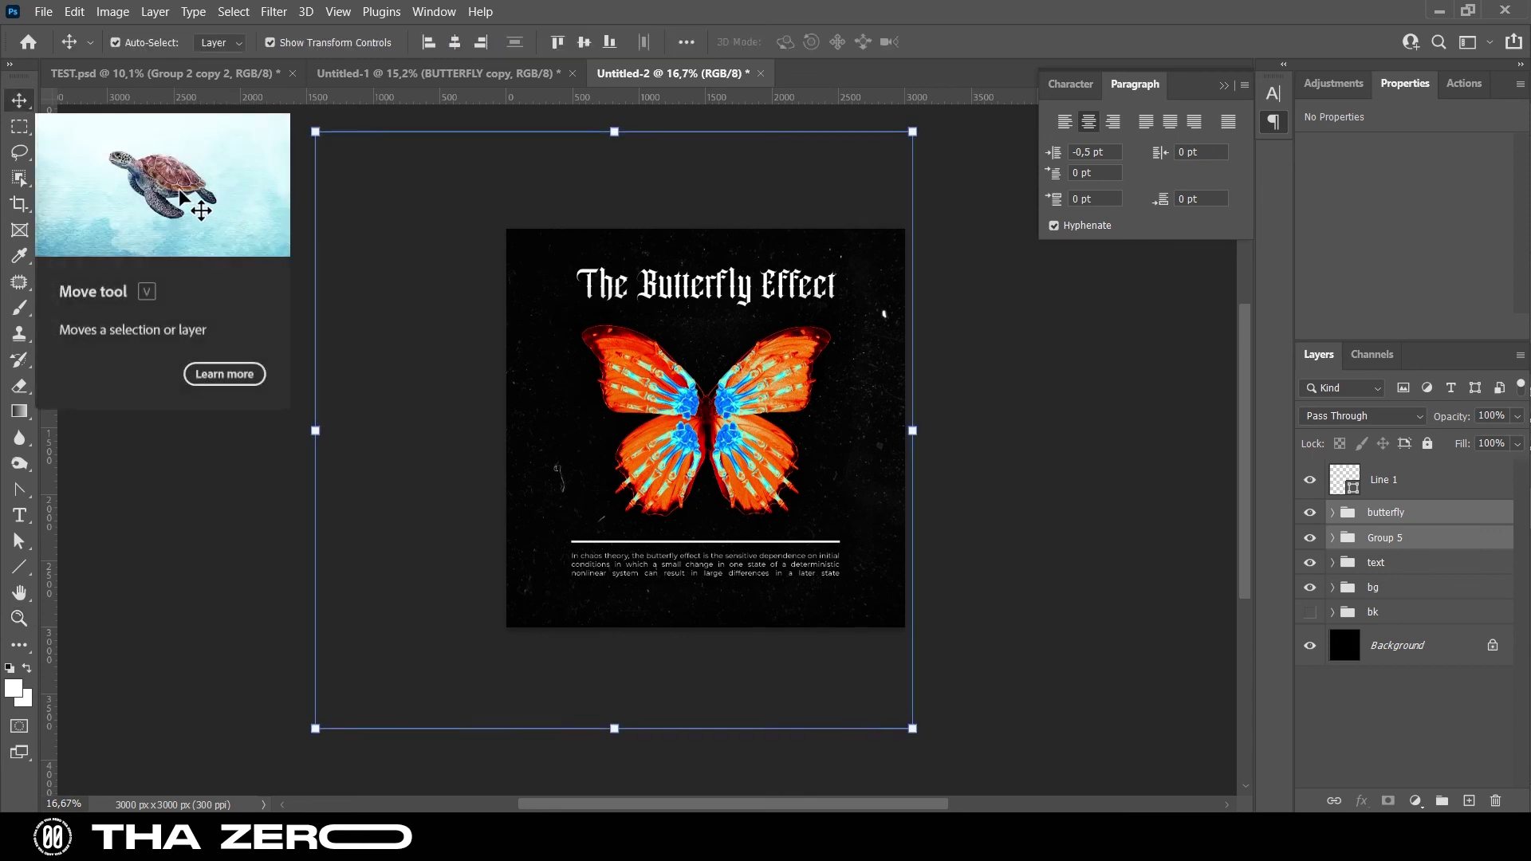
key("m")
scroll(646, 450, "up", 1)
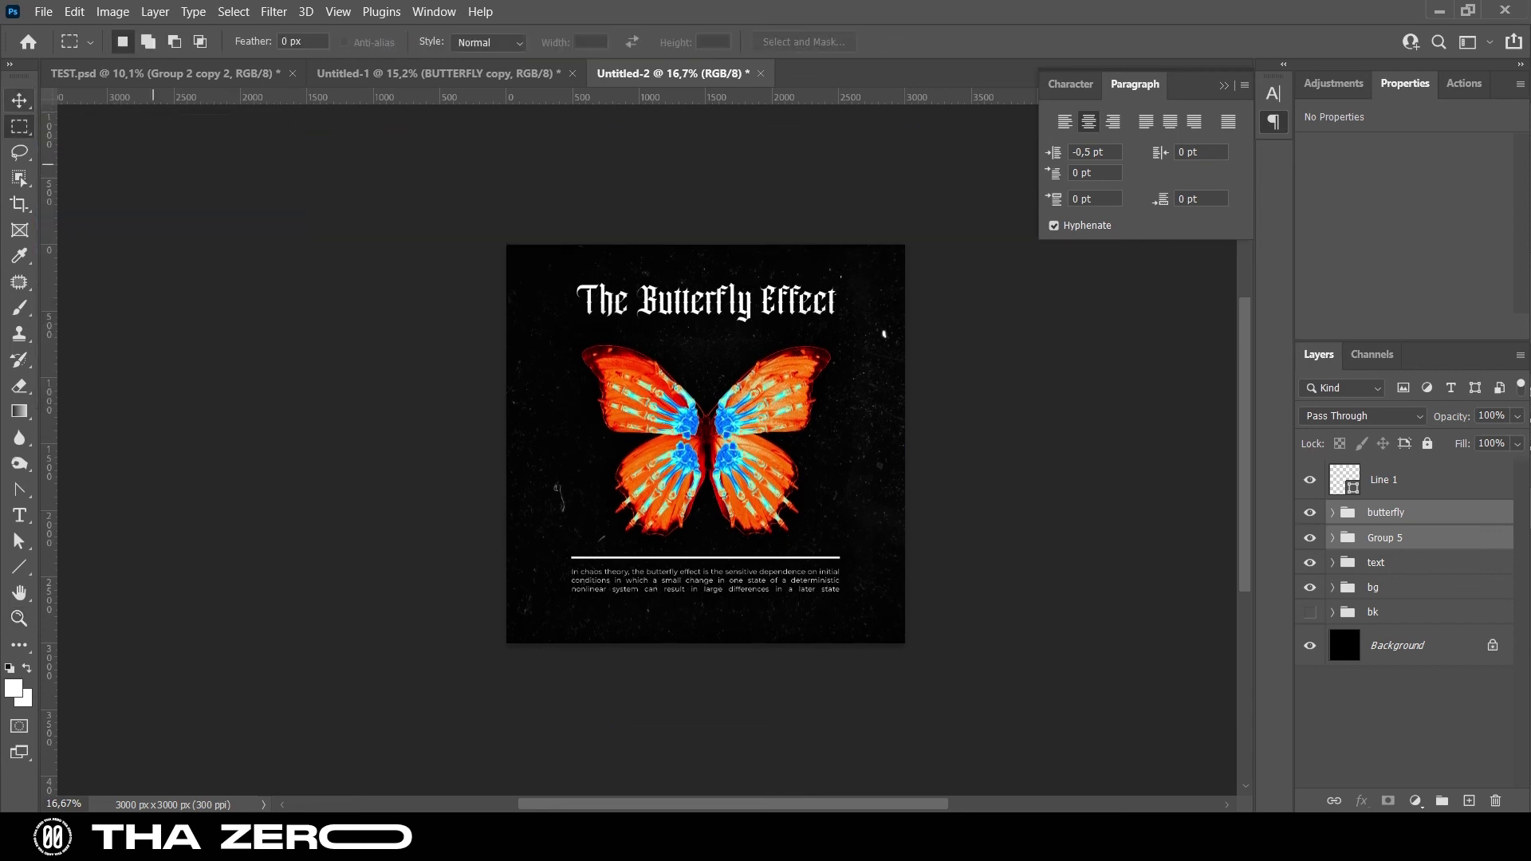
left_click(1375, 562)
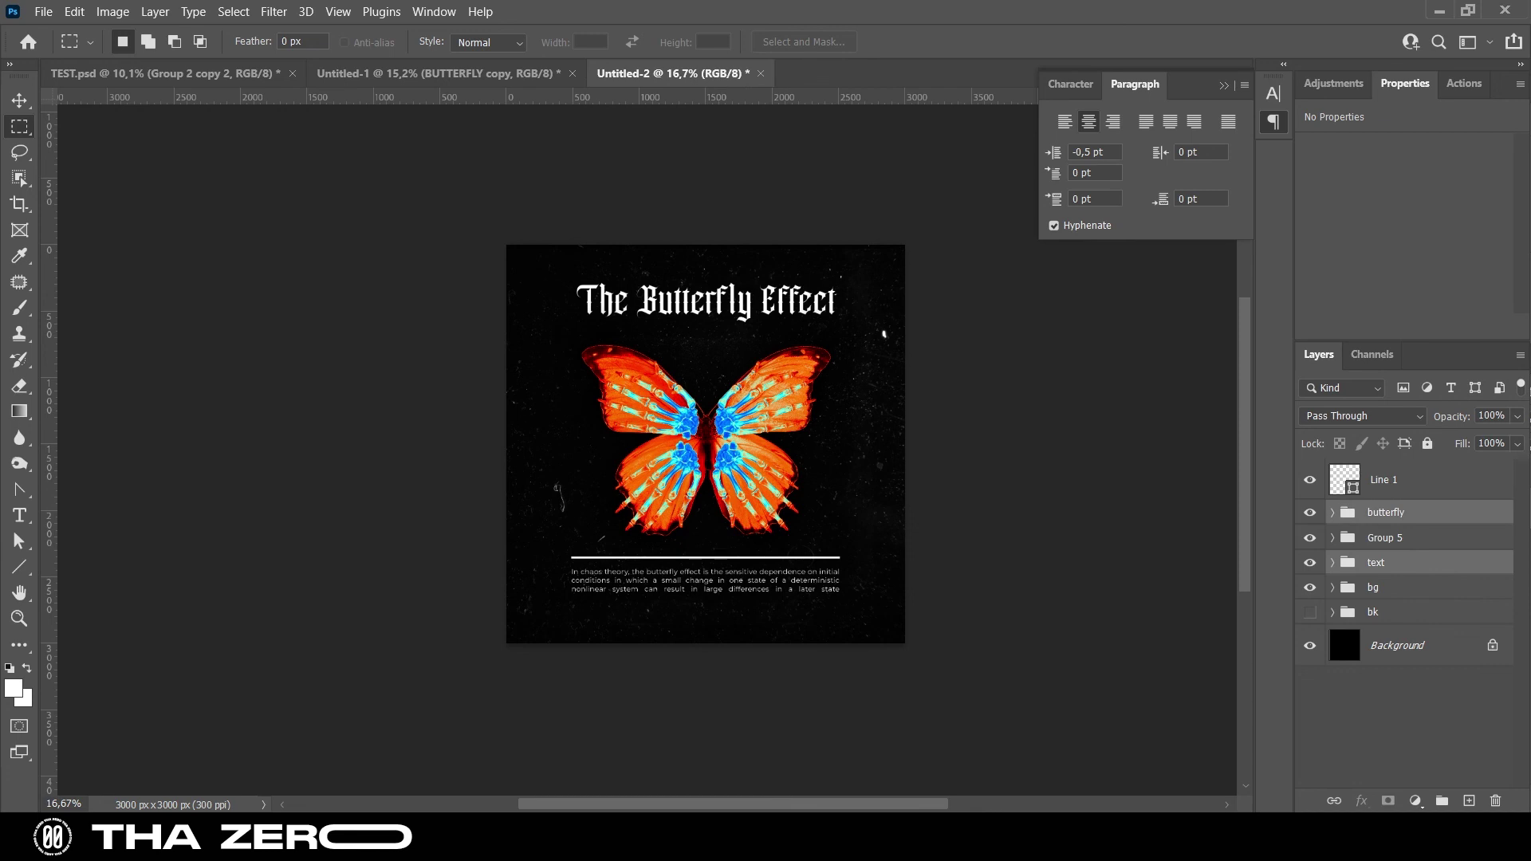
key("z")
key("ctrl+plus")
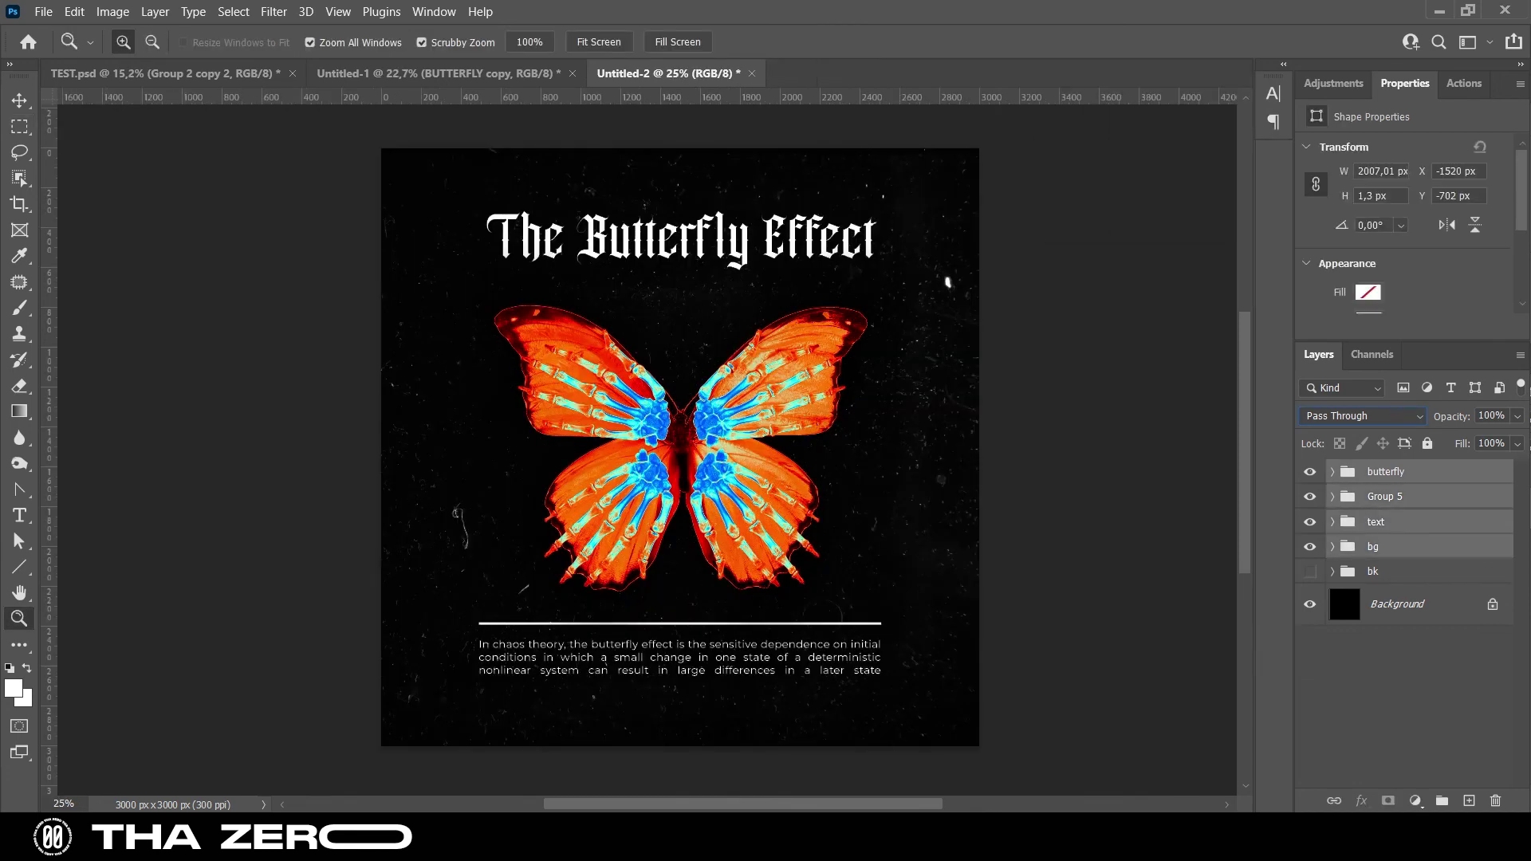
key("ctrl+j")
right_click(1405, 576)
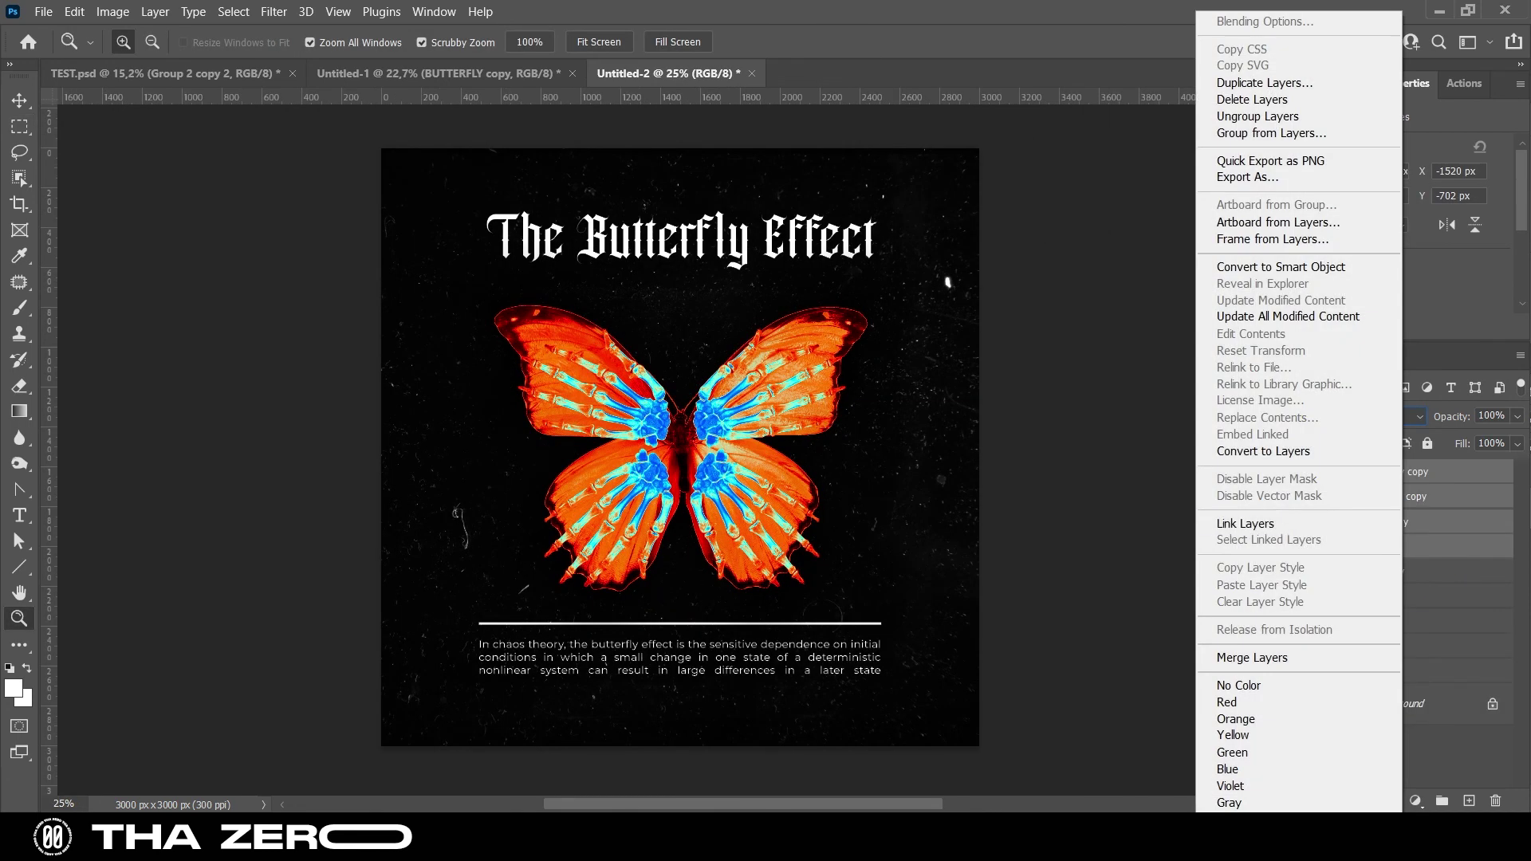
left_click(1252, 658)
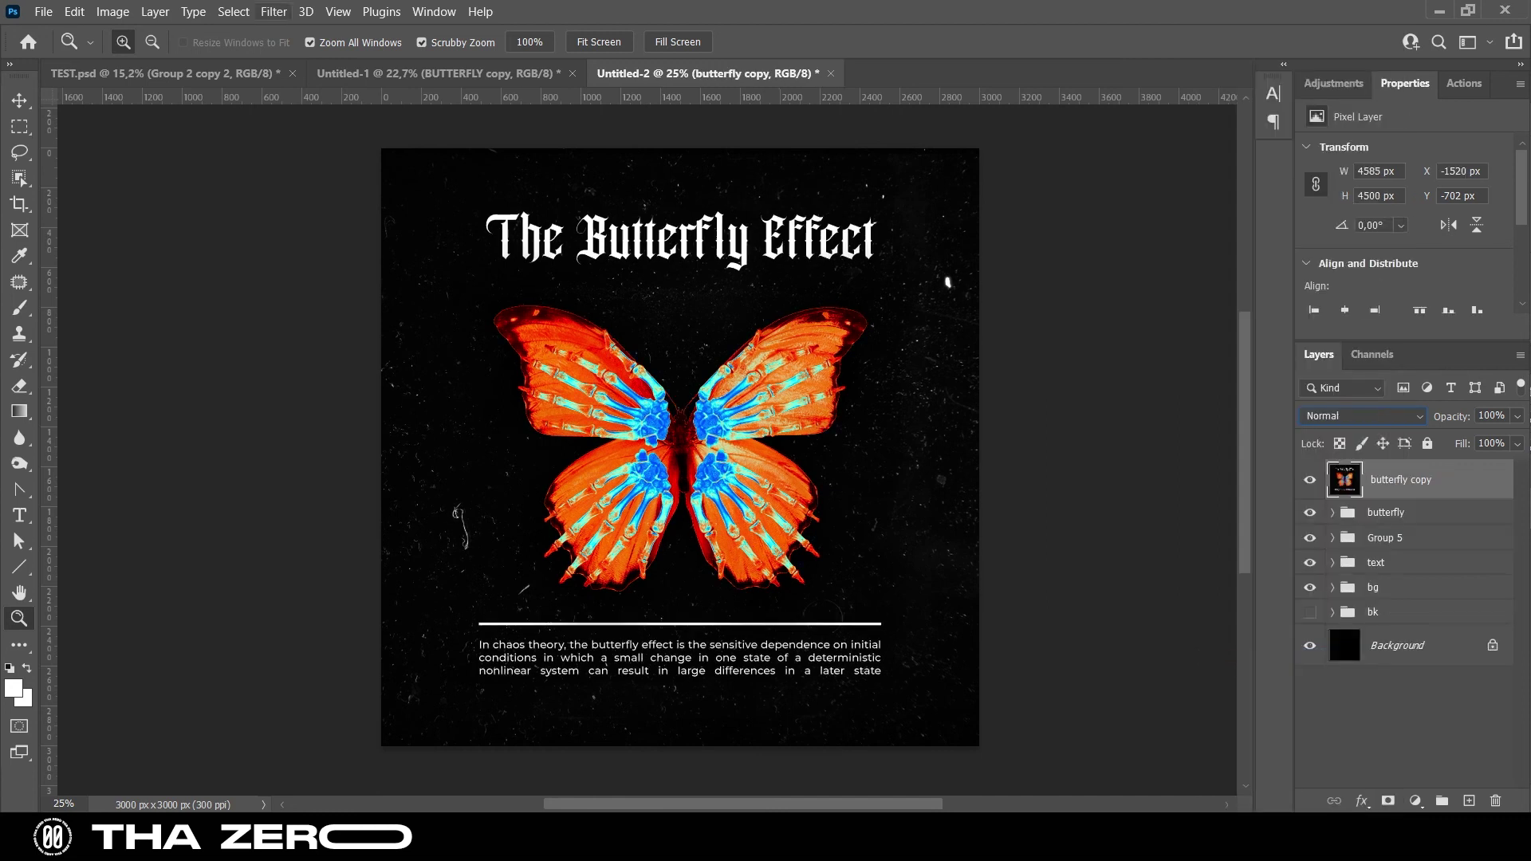
Add 10% Gaussian monochromatic noise to the merged poster layer
left_click(274, 11)
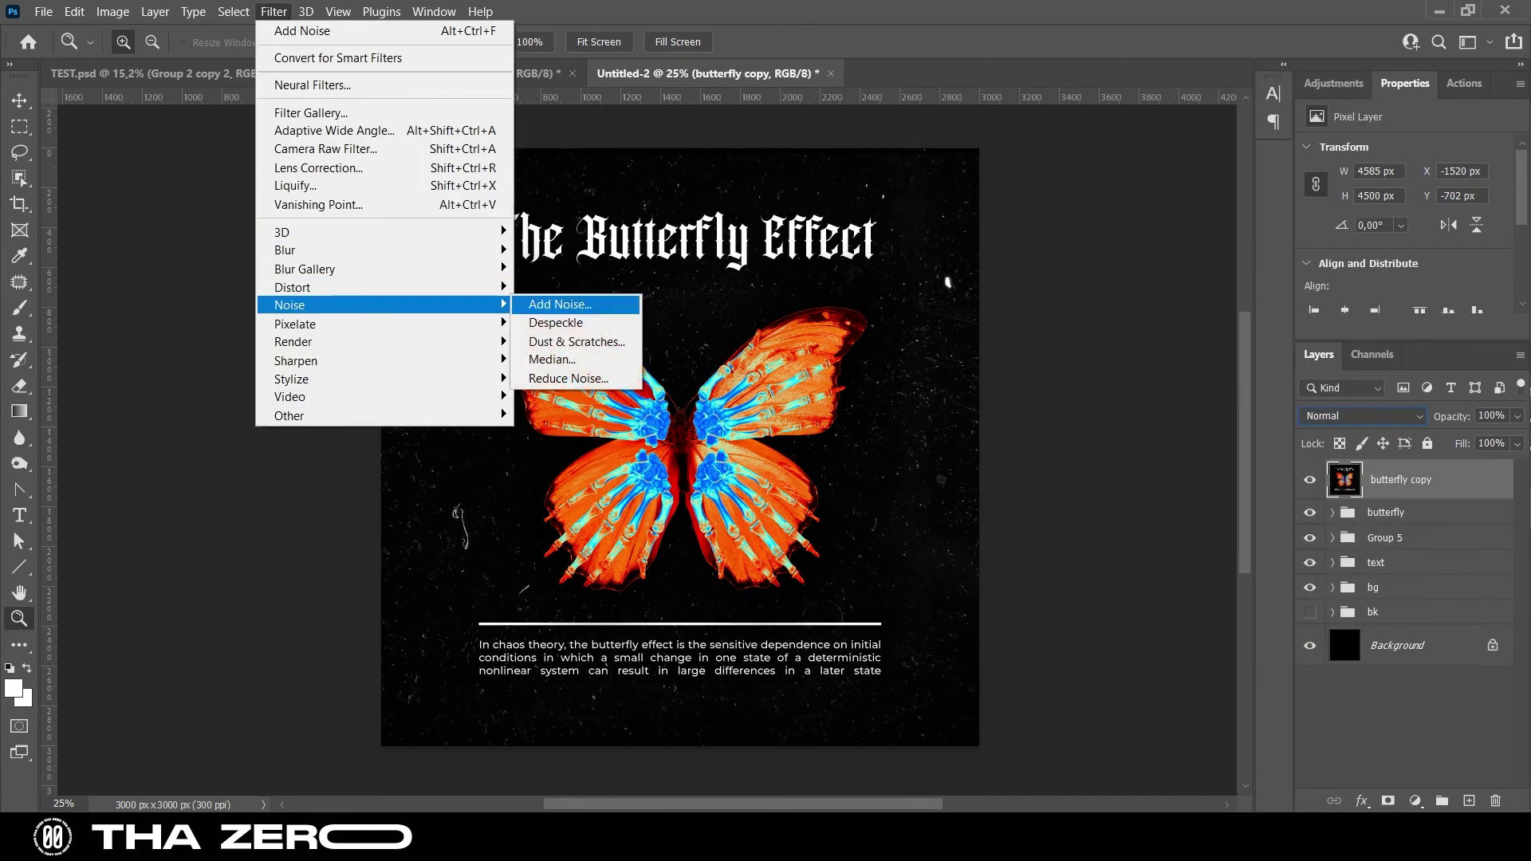
left_click(551, 305)
left_click_drag(859, 437, 854, 437)
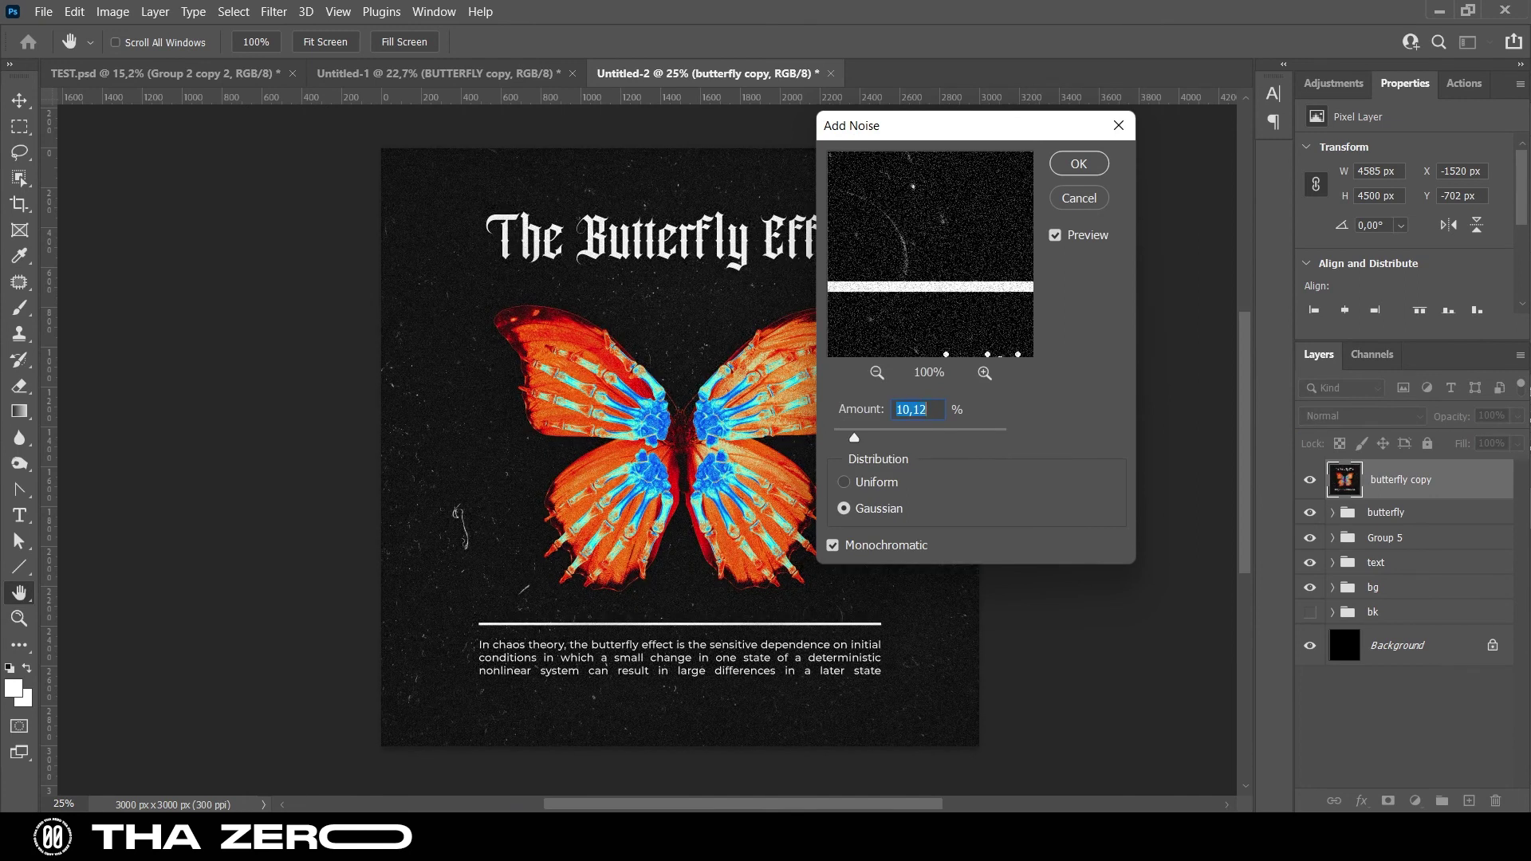
left_click_drag(854, 437, 854, 437)
key("Tab")
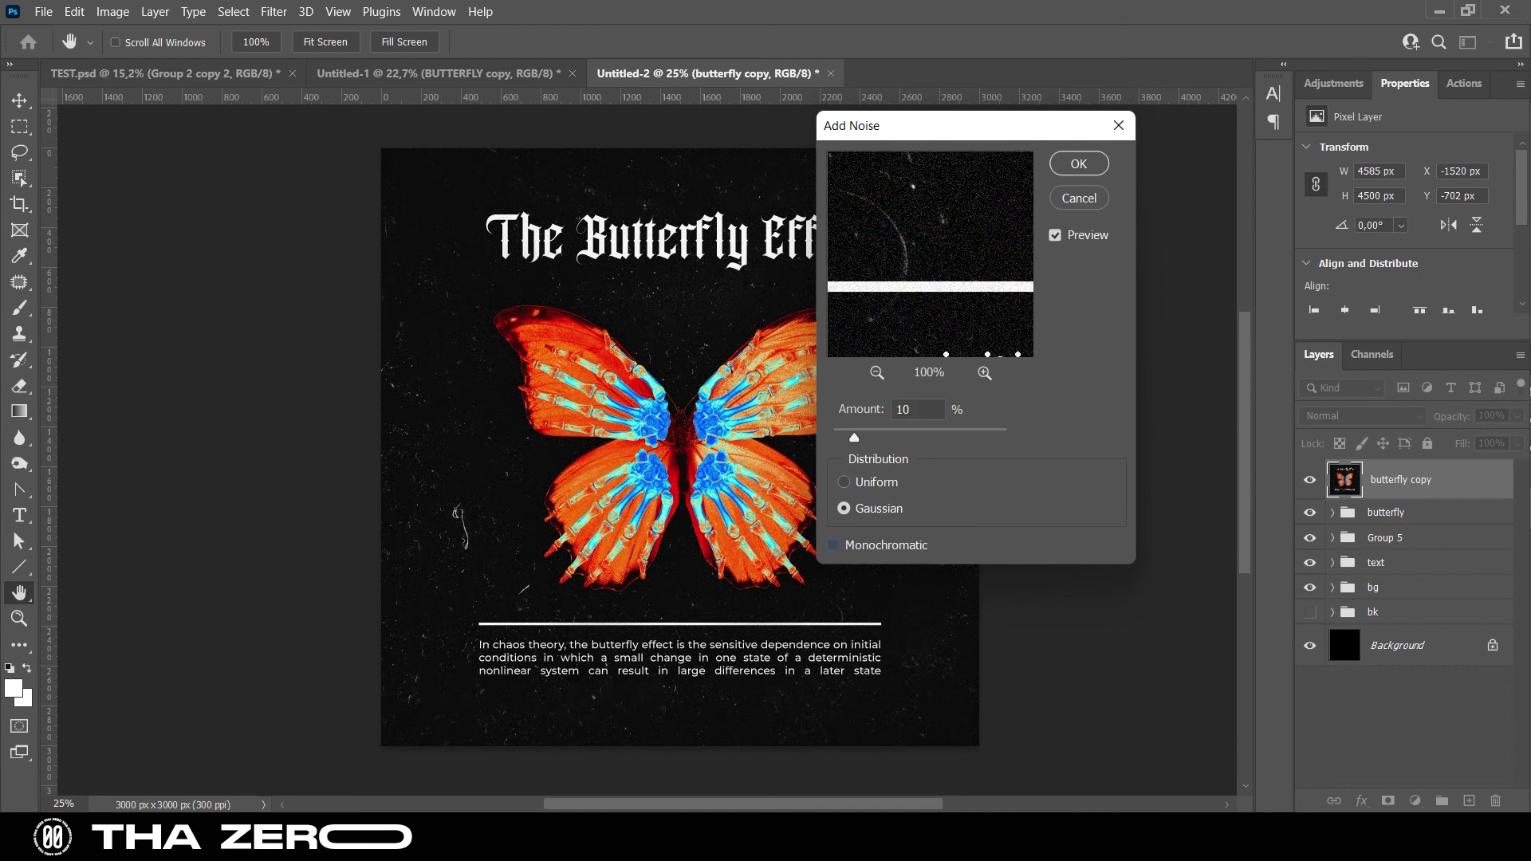
key("space")
key("space")
key("space")
key("Return")
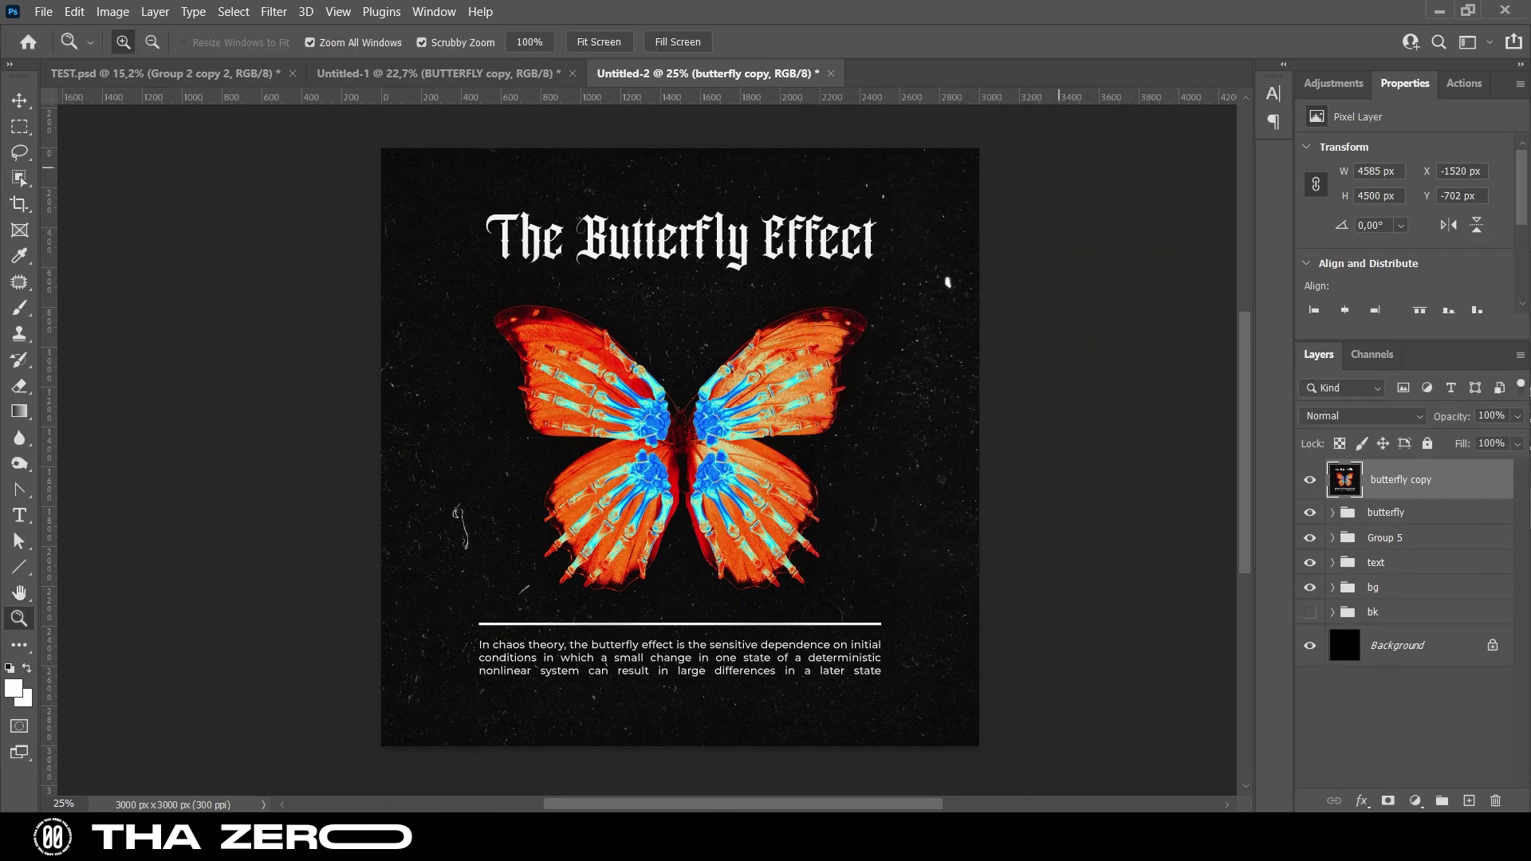